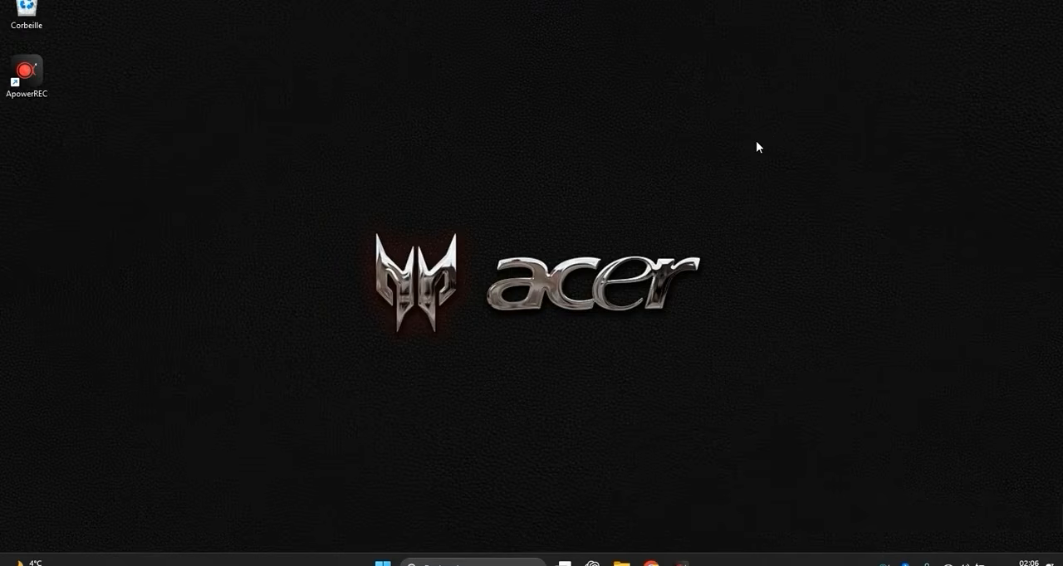
# - Search Windows for "word 2016" and open the file location of the Word 2016 application
pyautogui.click(519, 563)
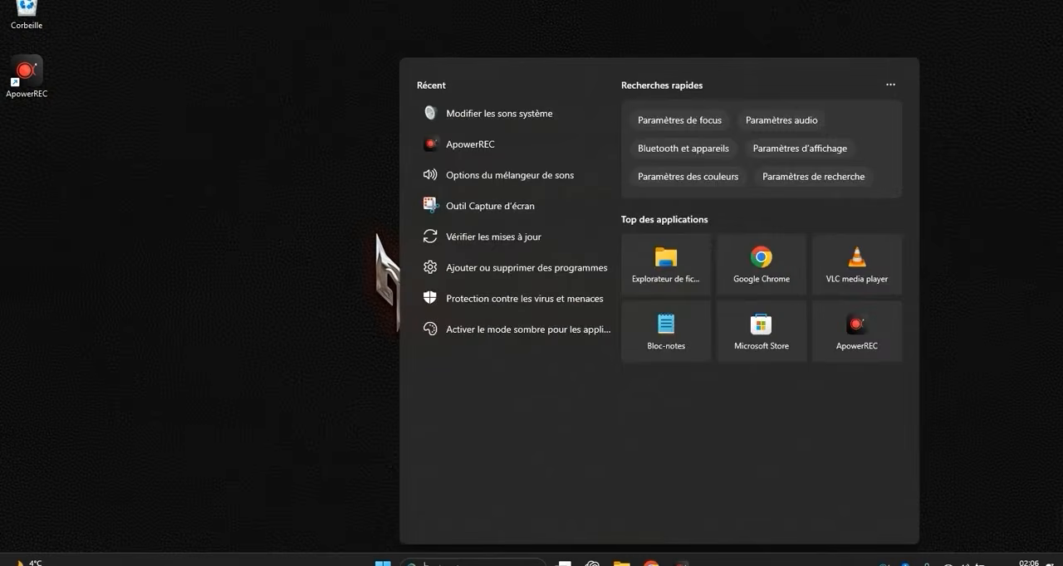
pyautogui.write('word 2016')
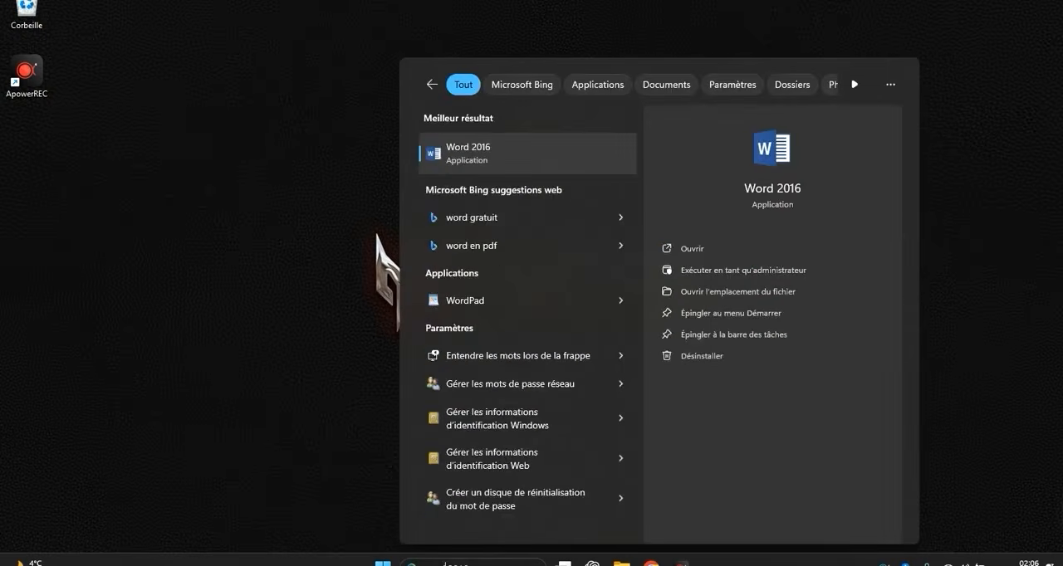
pyautogui.rightClick(460, 165)
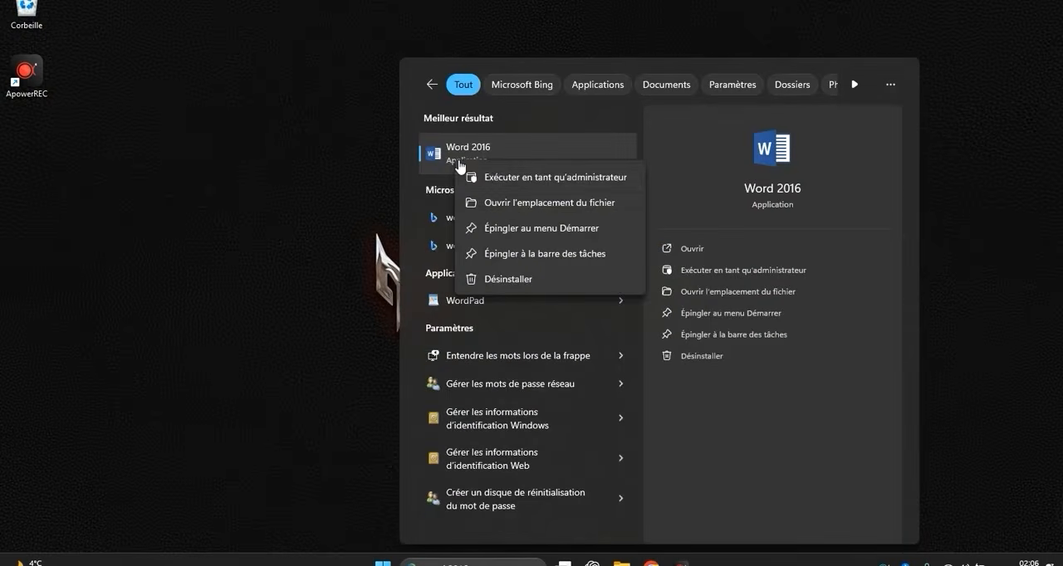
pyautogui.click(492, 203)
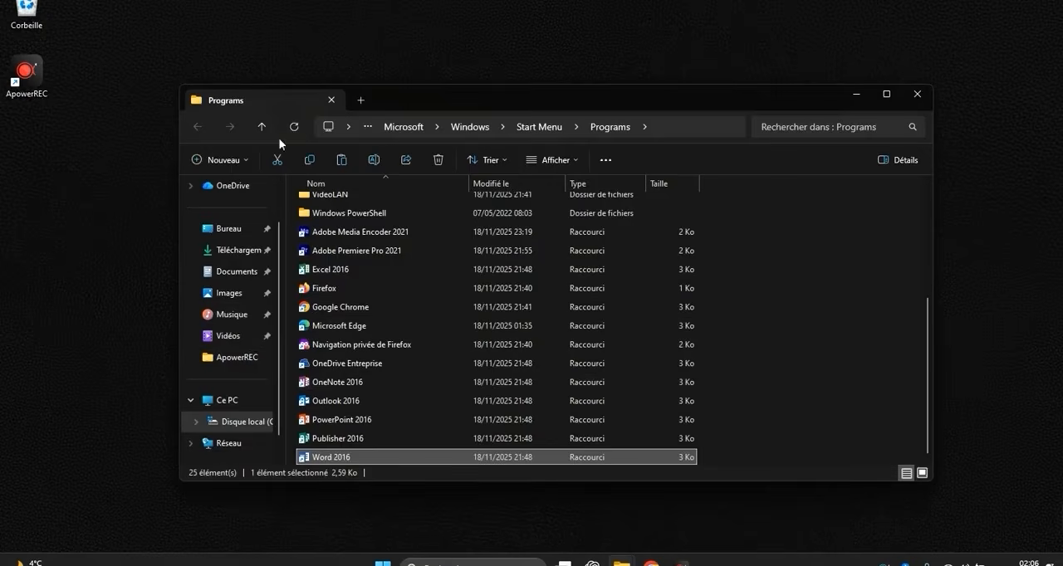
# - Copy the Word, Publisher, PowerPoint, Outlook and Excel 2016 shortcuts together with Adobe Premiere Pro 2021 from the Programs folder
pyautogui.keyDown('ctrl'); pyautogui.click(351, 441); pyautogui.keyUp('ctrl')
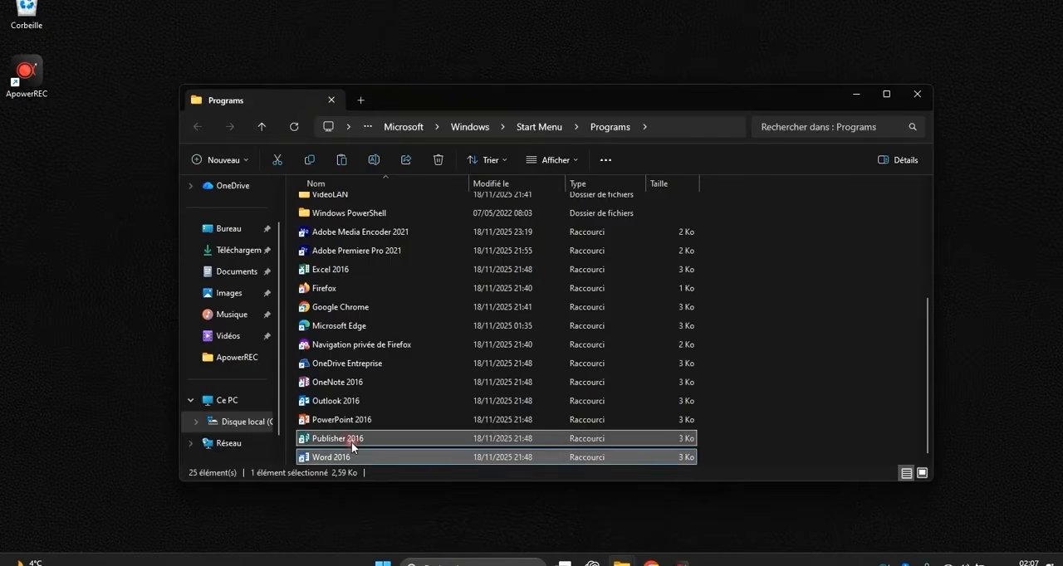
pyautogui.keyDown('ctrl'); pyautogui.click(349, 421); pyautogui.keyUp('ctrl')
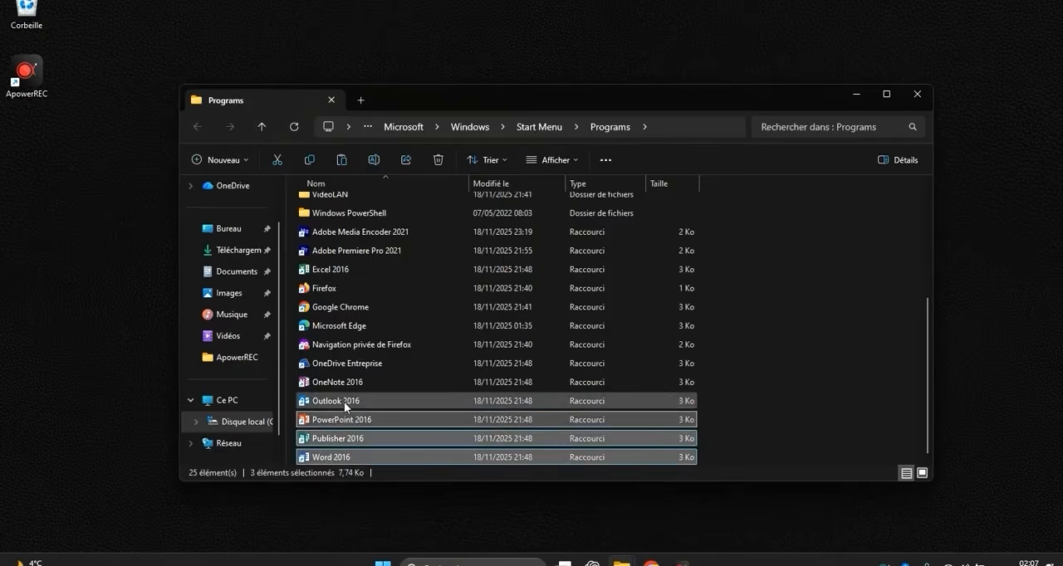
pyautogui.keyDown('ctrl'); pyautogui.click(344, 402); pyautogui.keyUp('ctrl')
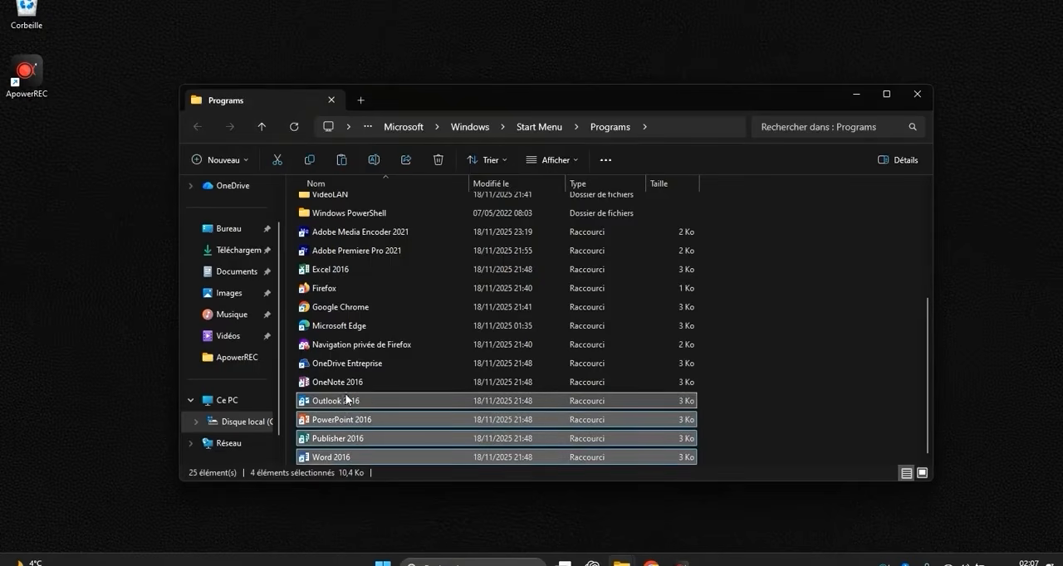
pyautogui.keyDown('ctrl'); pyautogui.click(338, 271); pyautogui.keyUp('ctrl')
pyautogui.keyDown('ctrl'); pyautogui.click(348, 249); pyautogui.keyUp('ctrl')
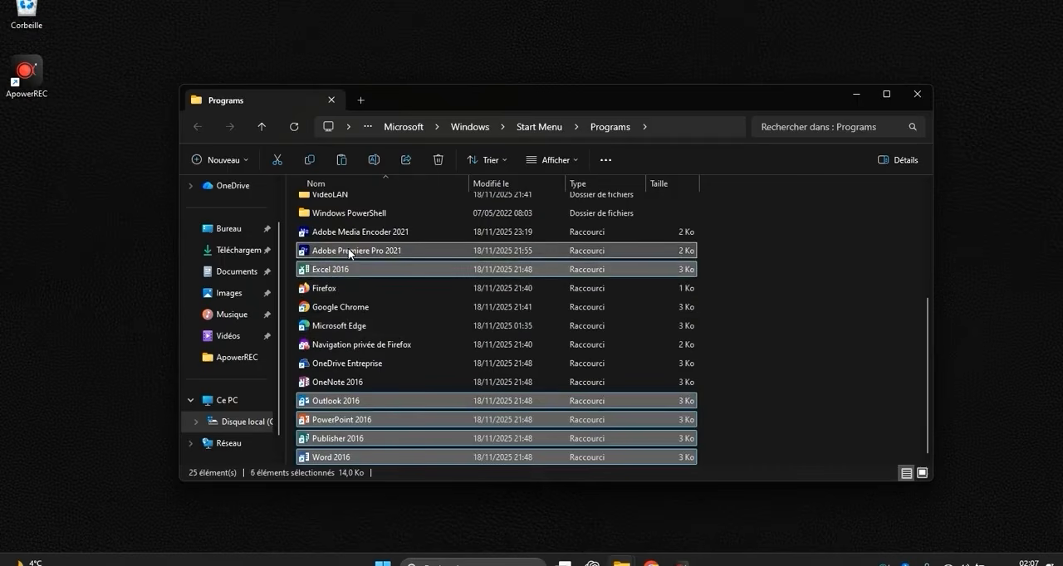
pyautogui.rightClick(347, 249)
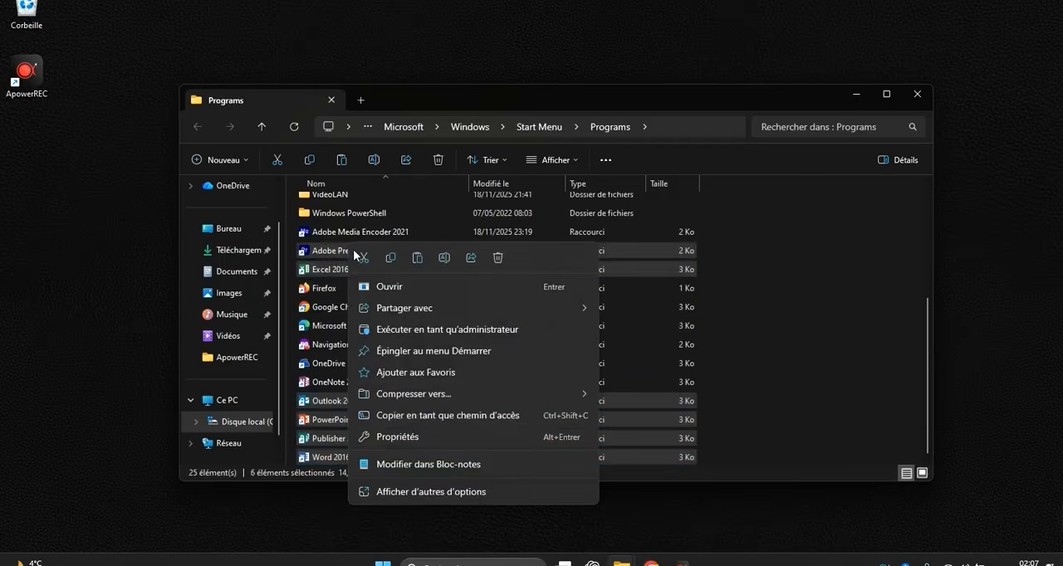
pyautogui.click(390, 258)
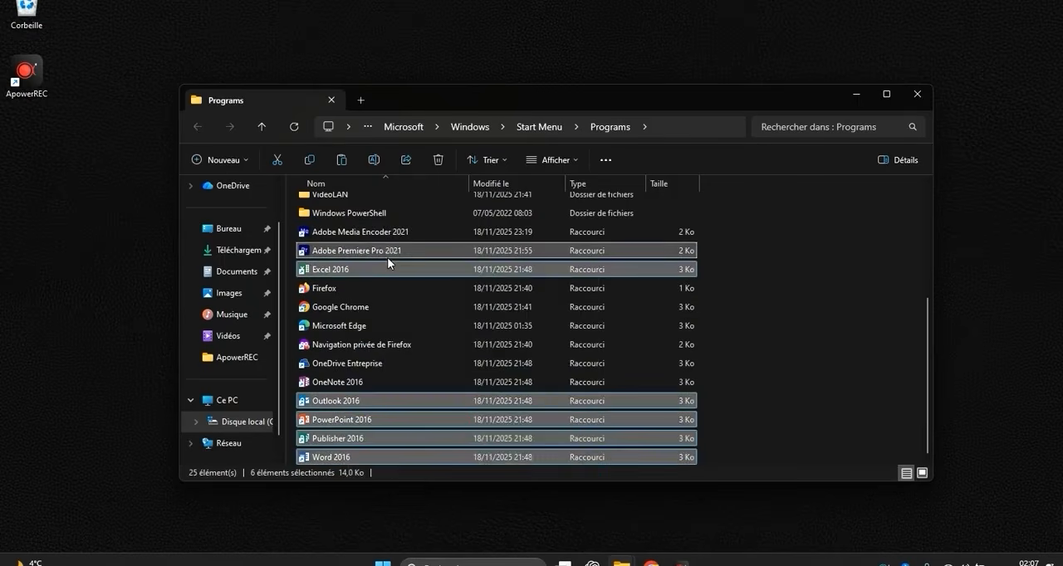
# - Minimize the Programs folder window and paste the copied application shortcuts onto the desktop
pyautogui.click(861, 102)
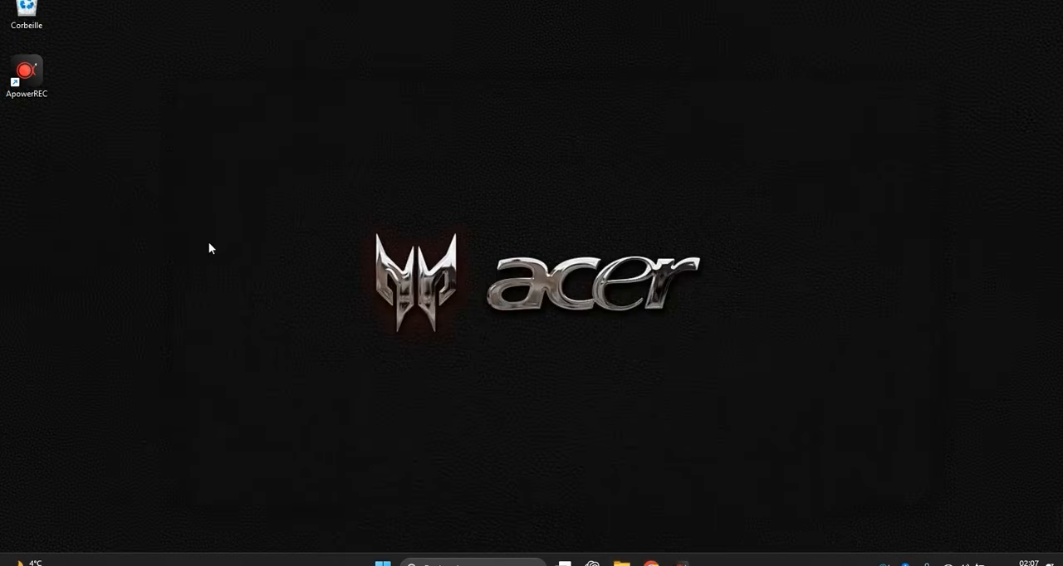
pyautogui.rightClick(126, 182)
pyautogui.click(139, 197)
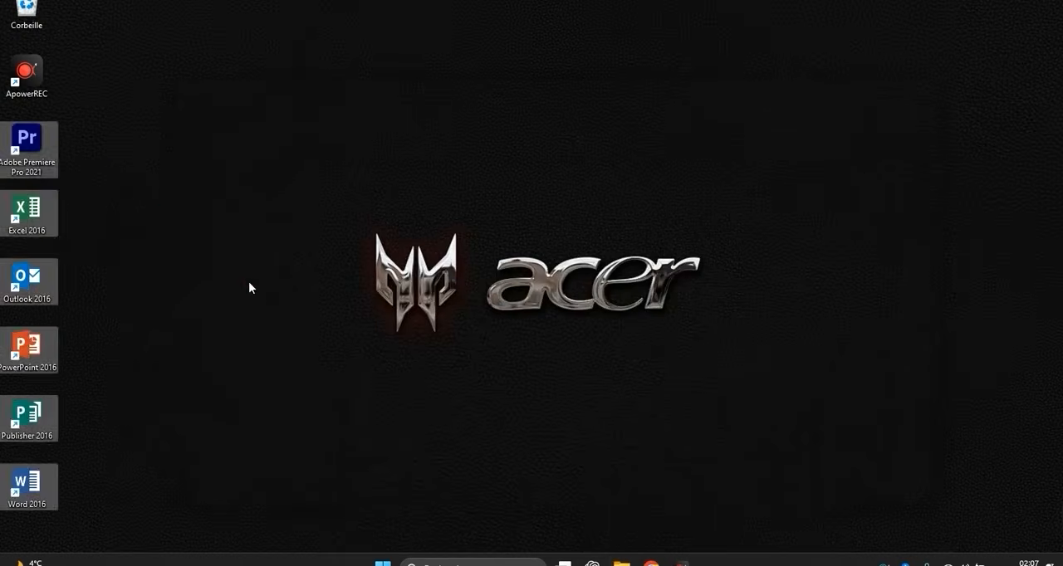
pyautogui.click(249, 282)
# - Arrange the application shortcuts in one row along the desktop's lower edge: Word, Publisher, PowerPoint, Outlook, Excel, Premiere Pro
pyautogui.moveTo(28, 419); pyautogui.dragTo(91, 490)
pyautogui.moveTo(56, 369); pyautogui.dragTo(176, 503)
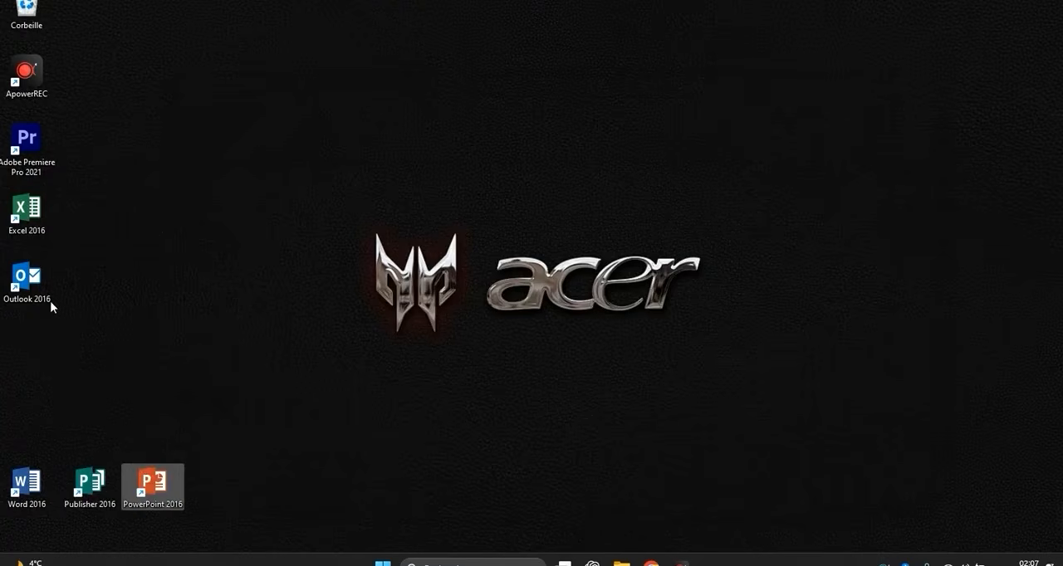
pyautogui.moveTo(50, 301); pyautogui.dragTo(215, 492)
pyautogui.moveTo(29, 220); pyautogui.dragTo(281, 488)
pyautogui.click(169, 386)
pyautogui.moveTo(38, 148); pyautogui.dragTo(365, 496)
pyautogui.click(311, 421)
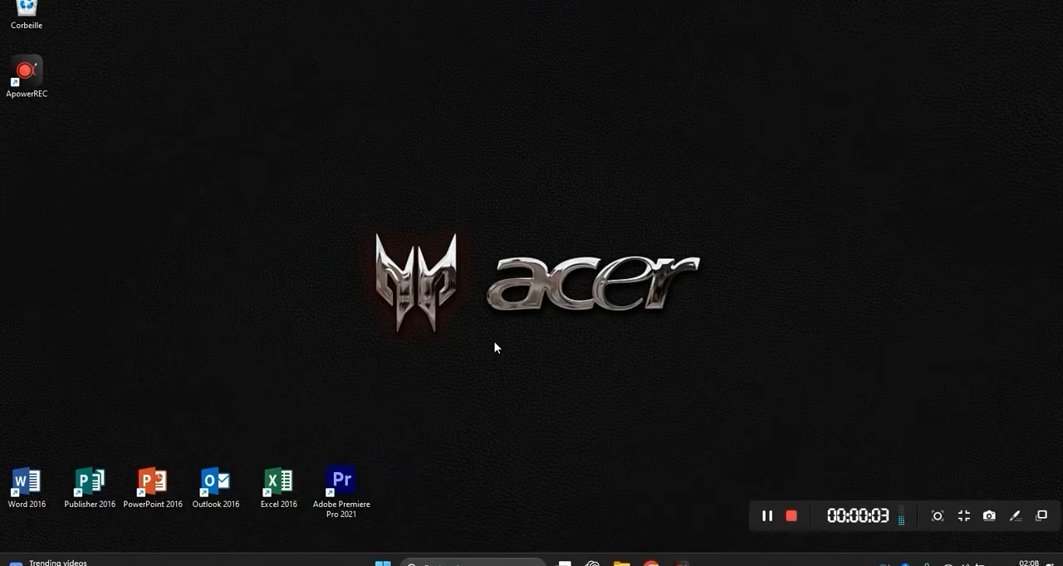
# - Bring up the Vidéos File Explorer window and send a shortcut of the Documents folder to the desktop
pyautogui.moveTo(621, 562)
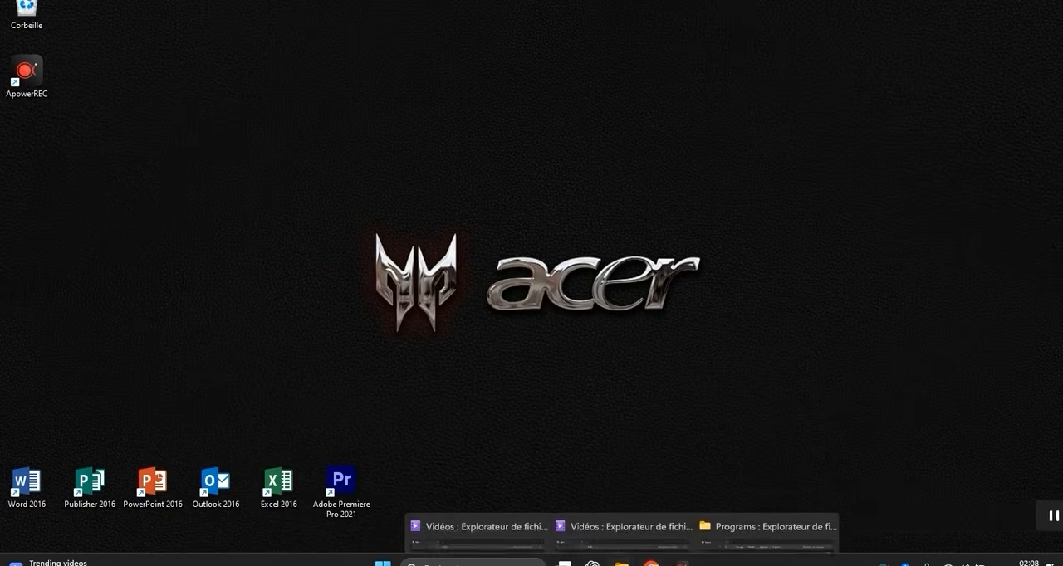
pyautogui.click(540, 510)
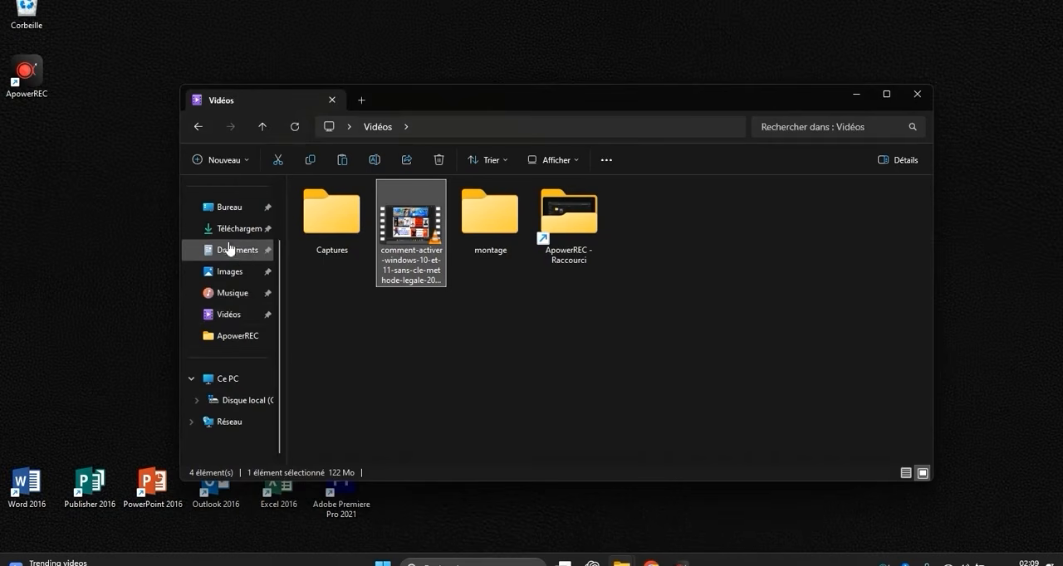
pyautogui.click(332, 388)
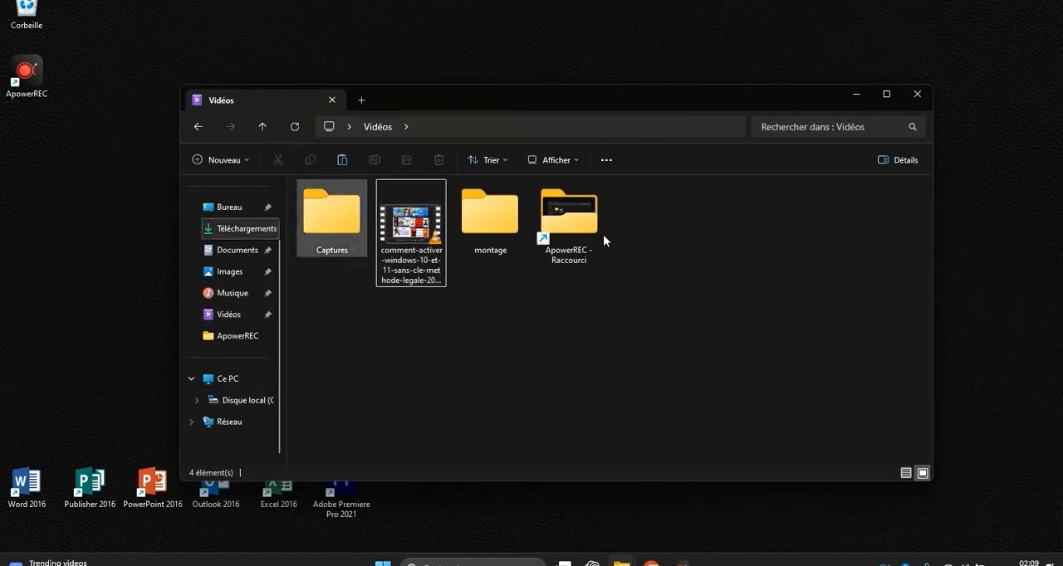
pyautogui.rightClick(238, 254)
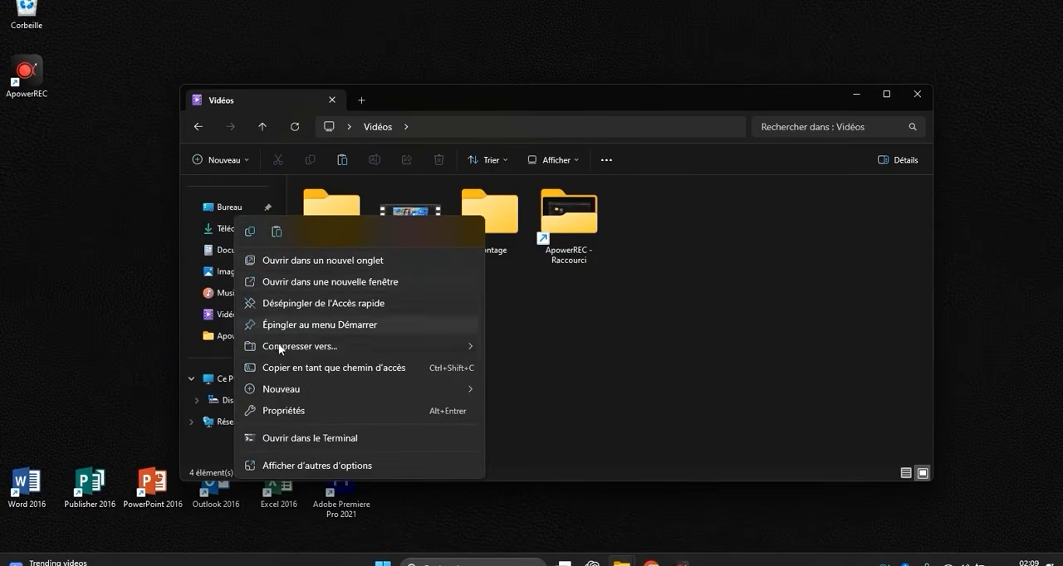
pyautogui.click(332, 466)
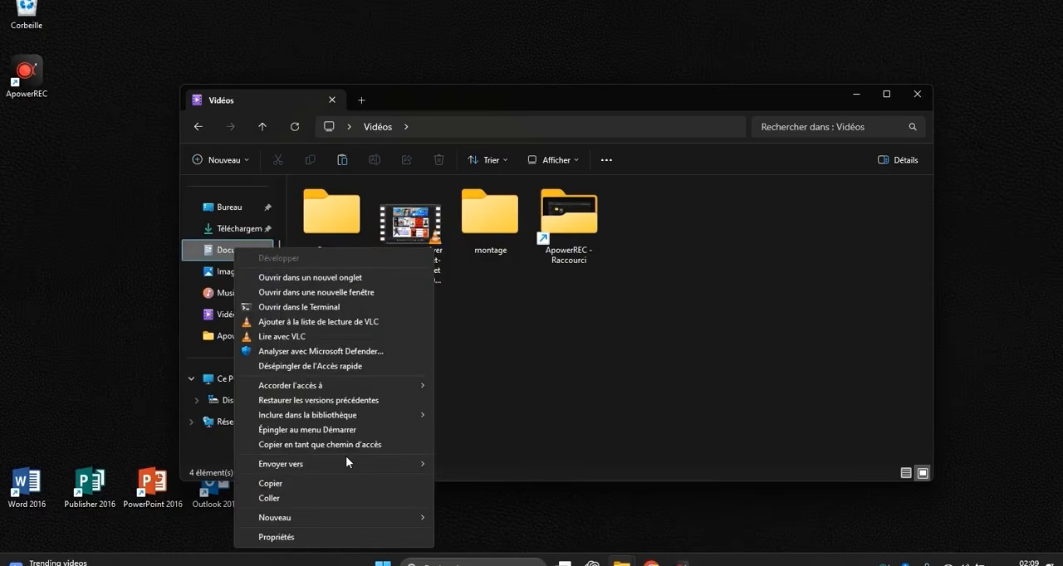
pyautogui.moveTo(363, 464)
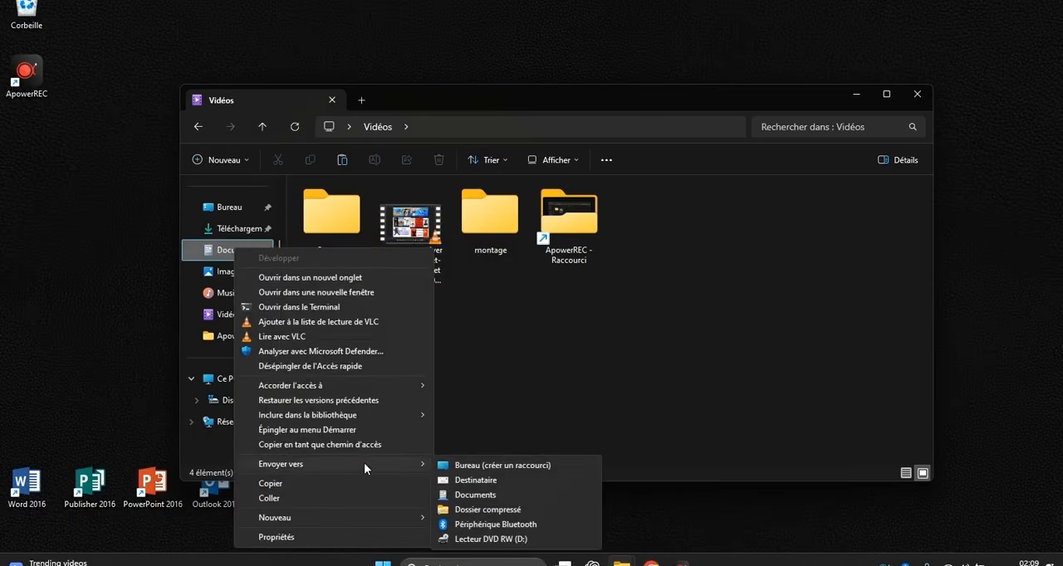
pyautogui.click(470, 469)
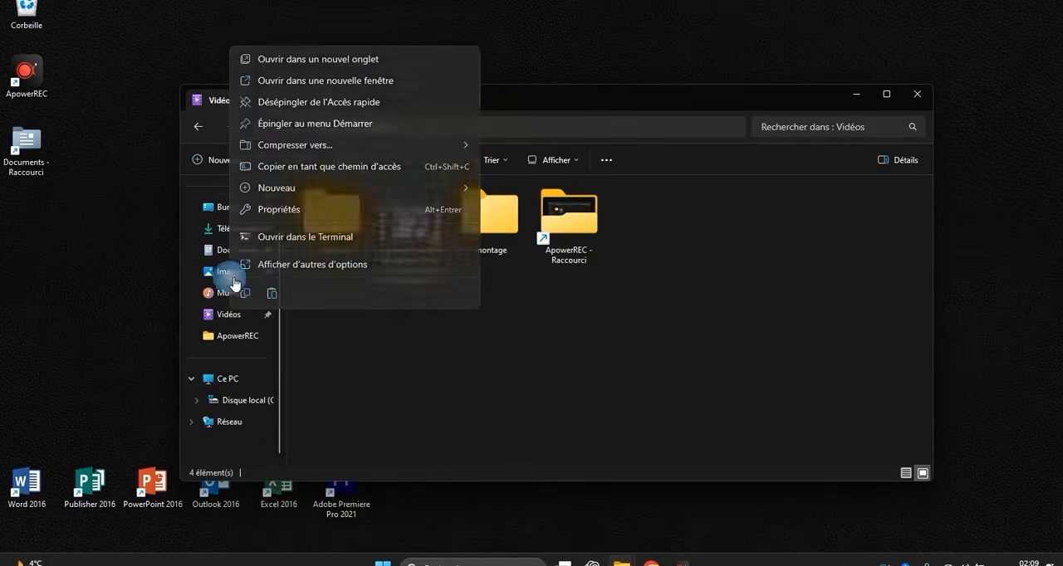
# - Send a shortcut of the Images folder to the desktop
pyautogui.rightClick(236, 271)
pyautogui.click(298, 271)
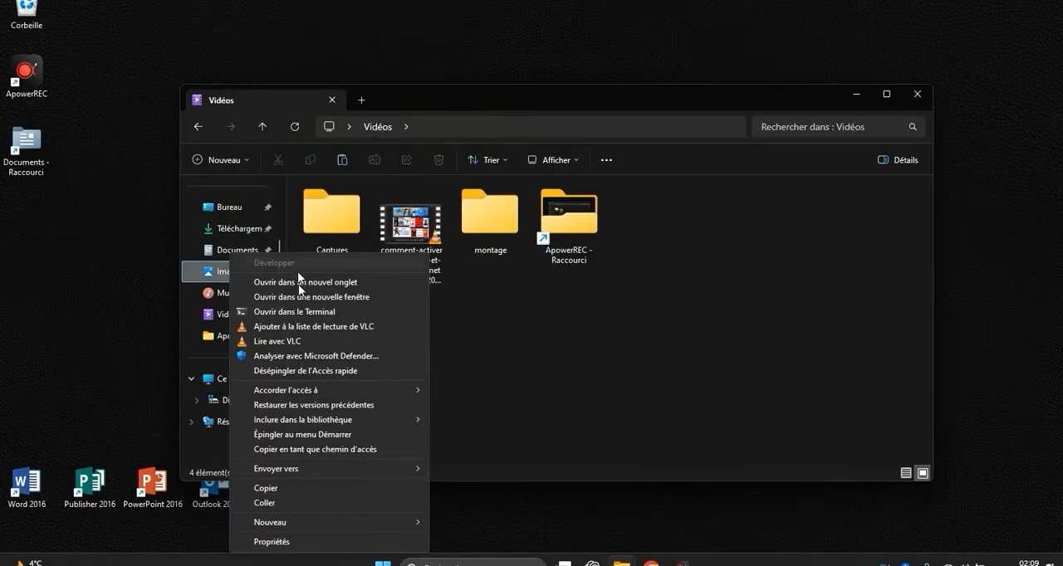
pyautogui.moveTo(370, 473)
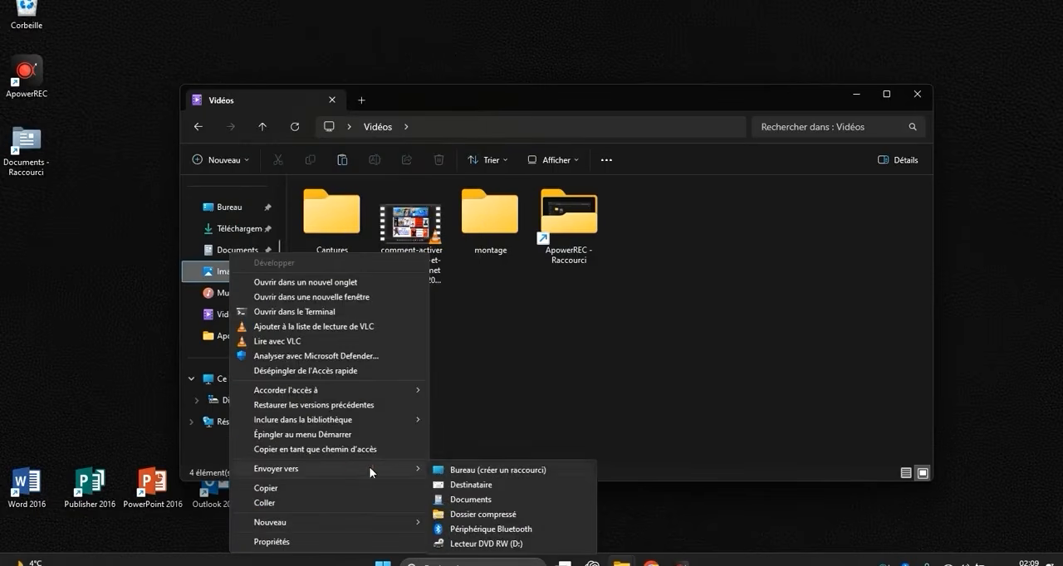
pyautogui.click(453, 473)
# - Send a shortcut of the Musique folder to the desktop
pyautogui.rightClick(249, 303)
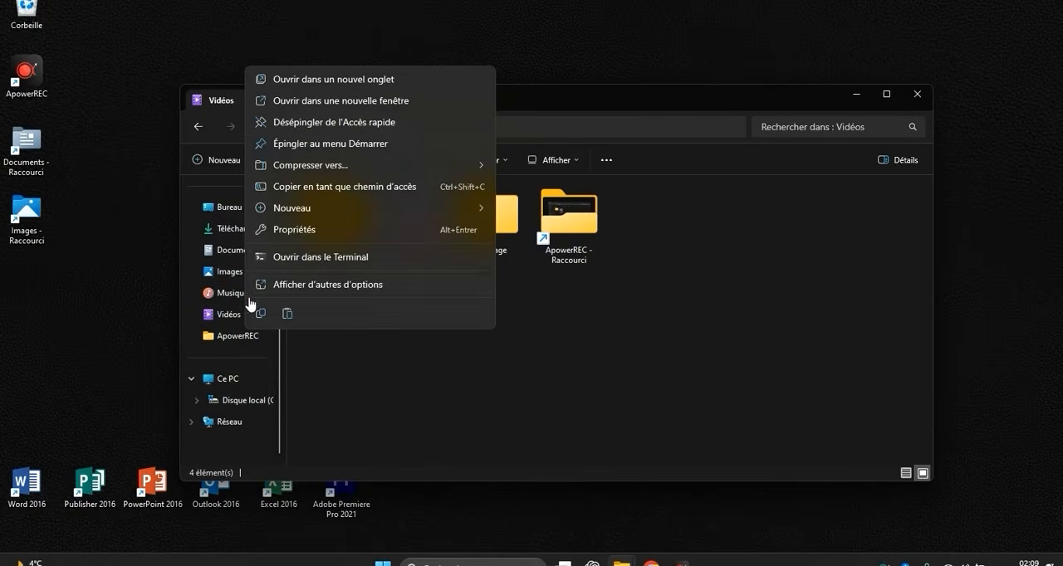
pyautogui.click(327, 284)
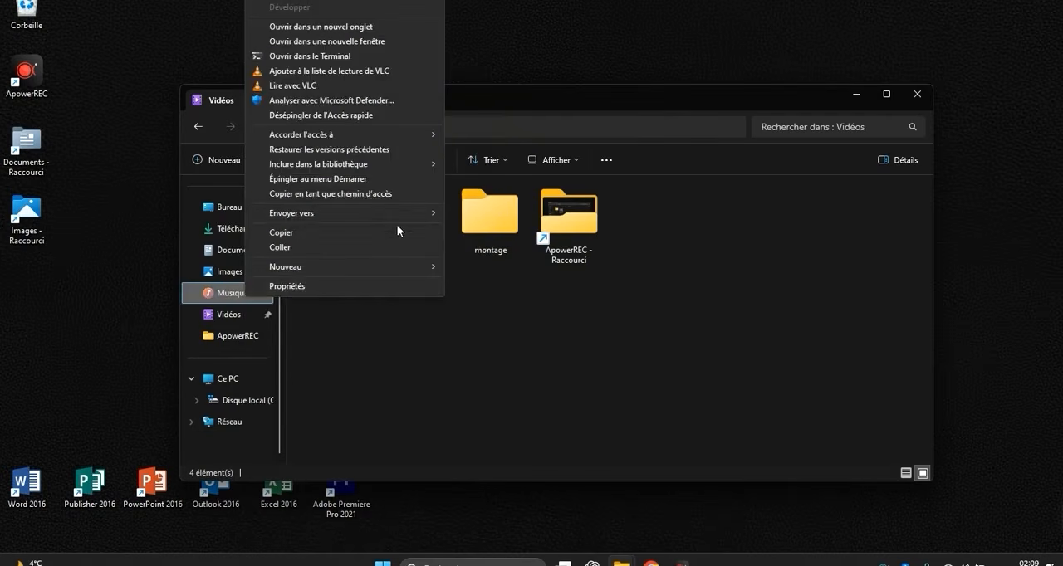
pyautogui.moveTo(396, 214)
pyautogui.click(471, 213)
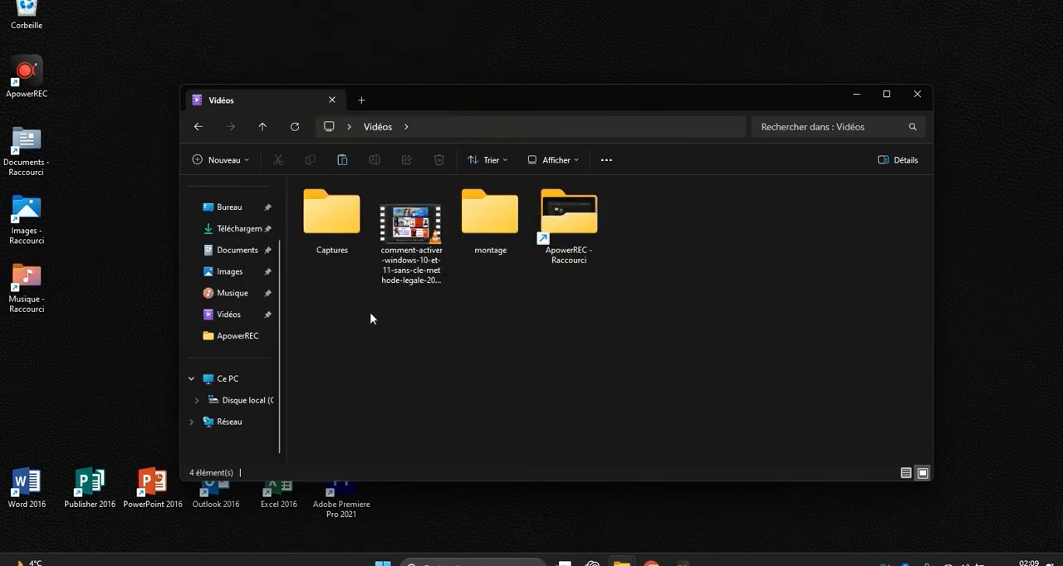
# - Send a shortcut of the Vidéos folder to the desktop
pyautogui.click(241, 317)
pyautogui.rightClick(239, 319)
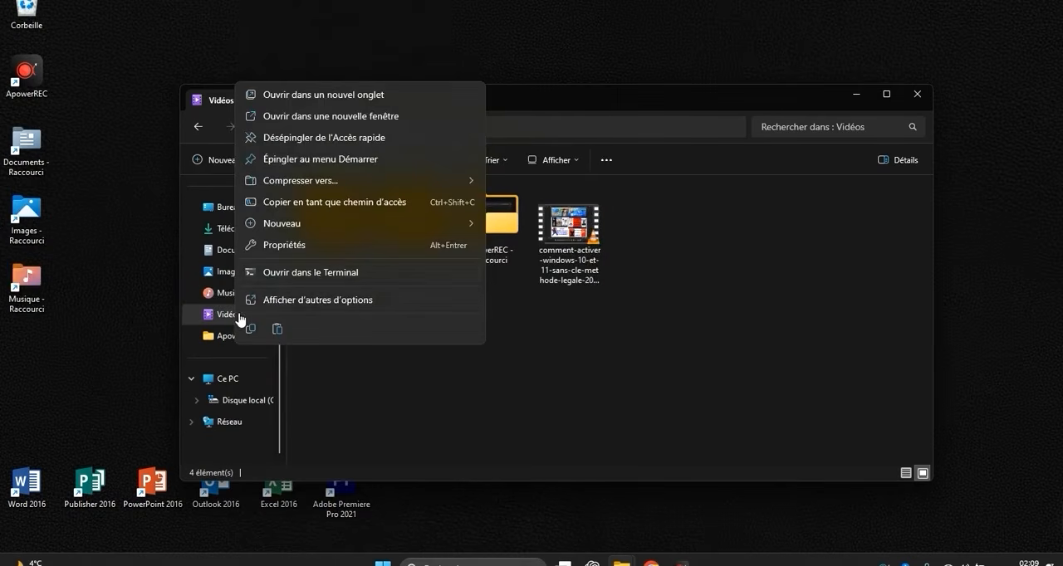
pyautogui.click(312, 299)
pyautogui.moveTo(394, 231)
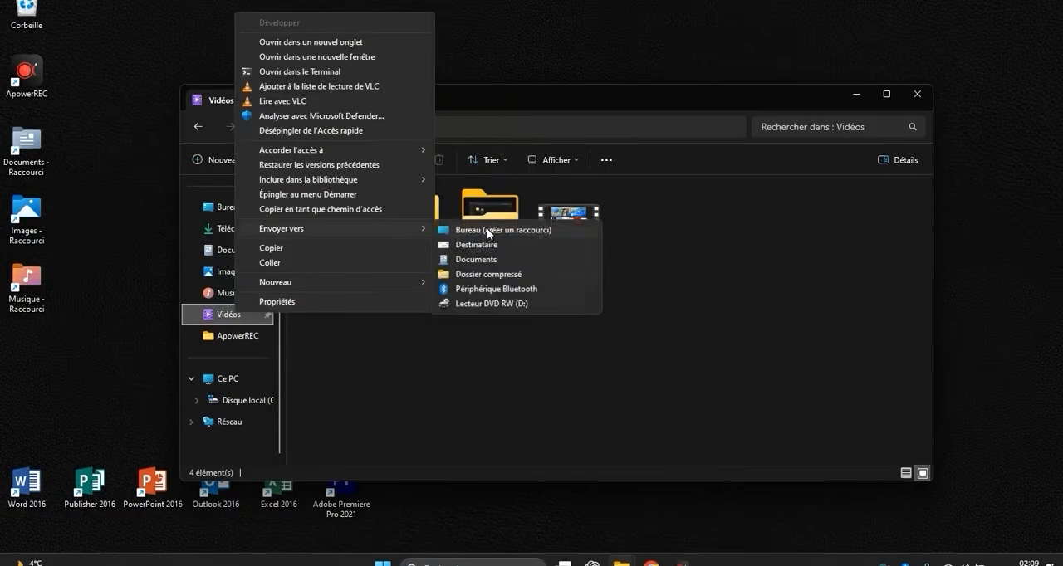
pyautogui.click(490, 230)
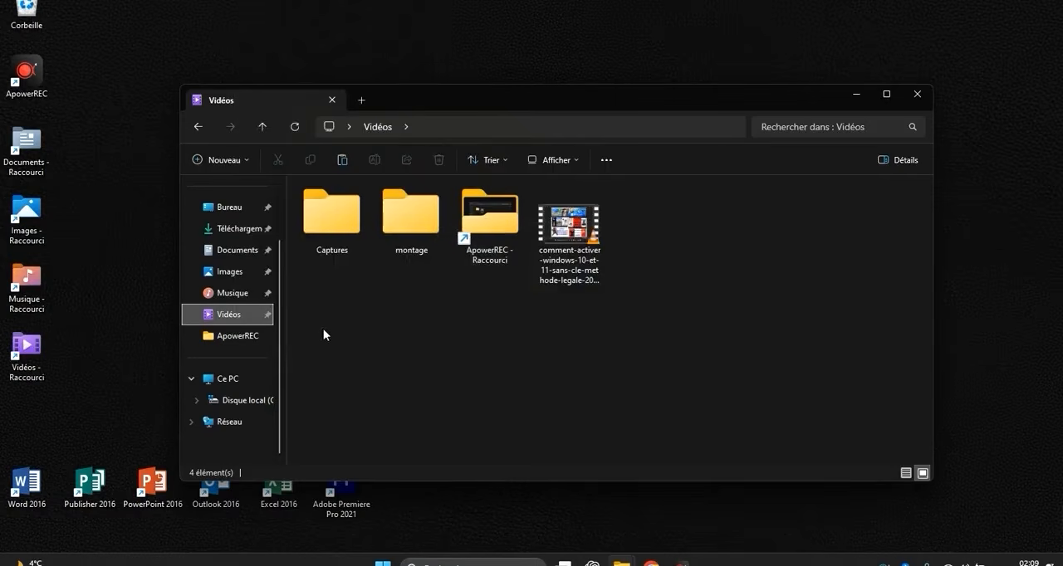
# - Send a shortcut of the Téléchargements folder to the desktop and minimize the File Explorer window
pyautogui.click(241, 229)
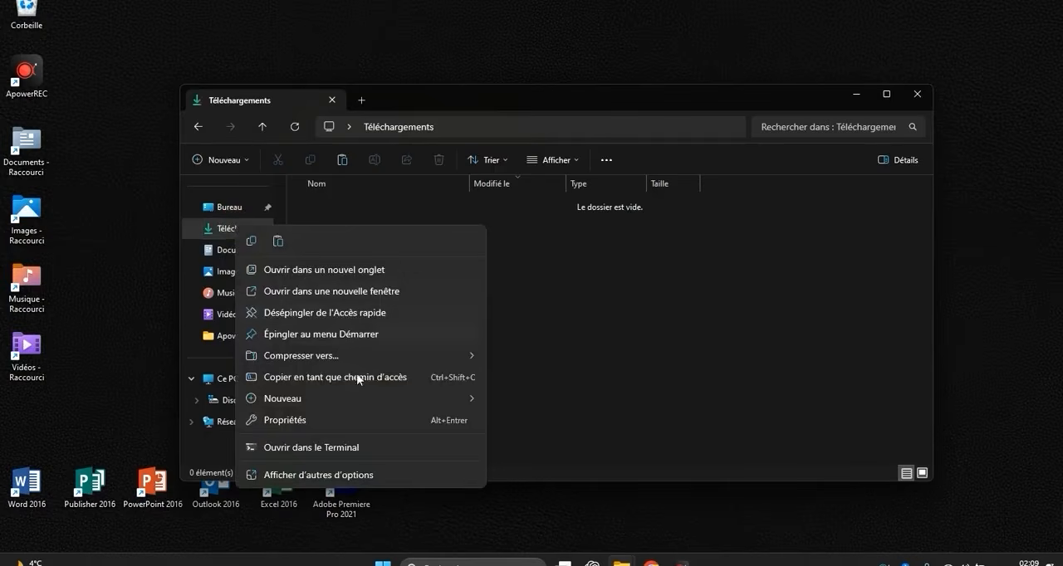
pyautogui.click(324, 474)
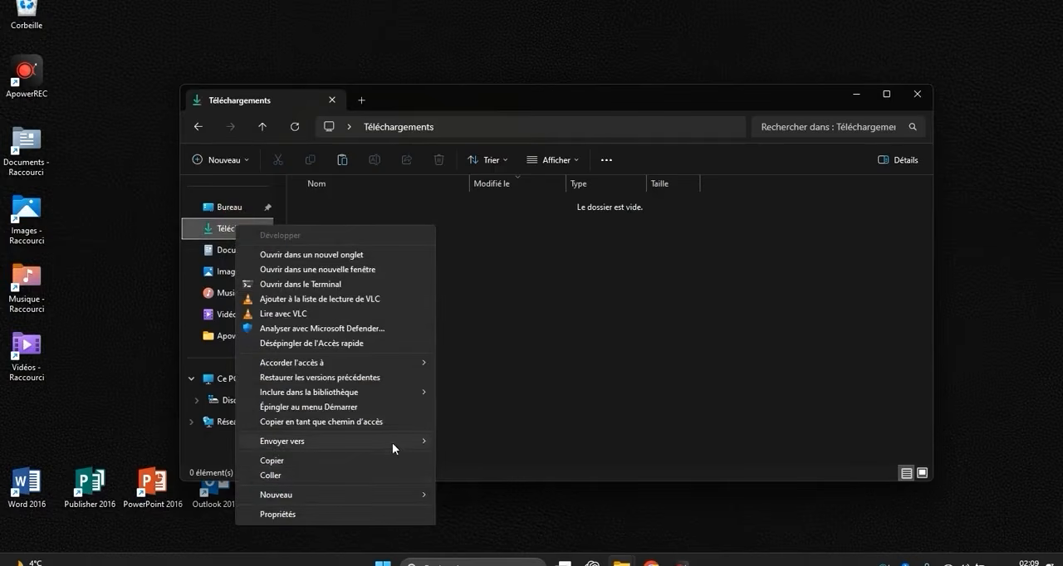
pyautogui.moveTo(391, 443)
pyautogui.click(478, 441)
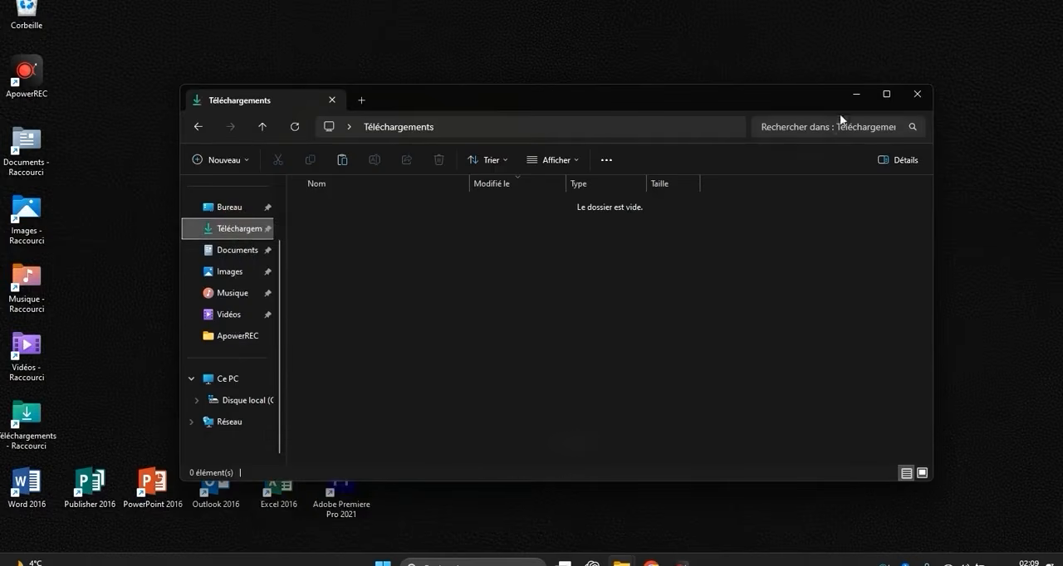
pyautogui.click(856, 94)
# - Line up the Téléchargements, Vidéos, Musique, Images and Documents shortcuts in the desktop's lowest row, one empty slot after Adobe Premiere Pro
pyautogui.moveTo(27, 413); pyautogui.dragTo(725, 335)
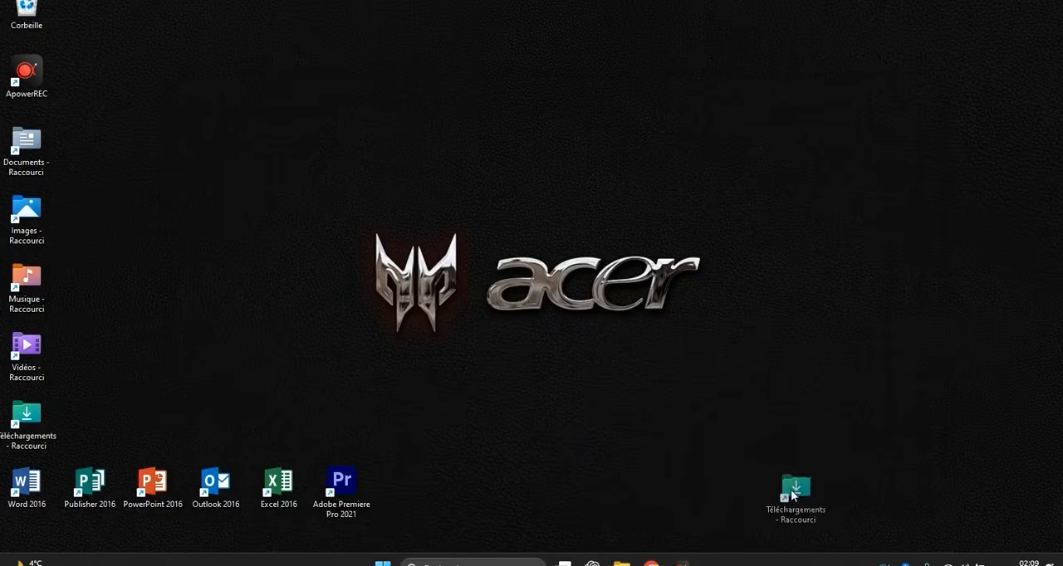
pyautogui.moveTo(791, 495); pyautogui.dragTo(469, 486)
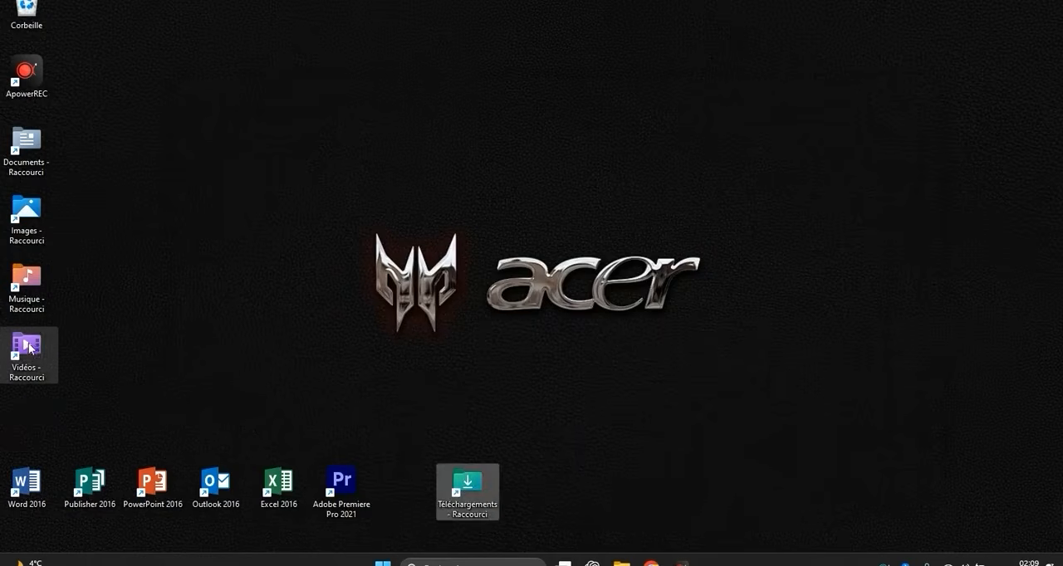
pyautogui.moveTo(30, 348); pyautogui.dragTo(533, 484)
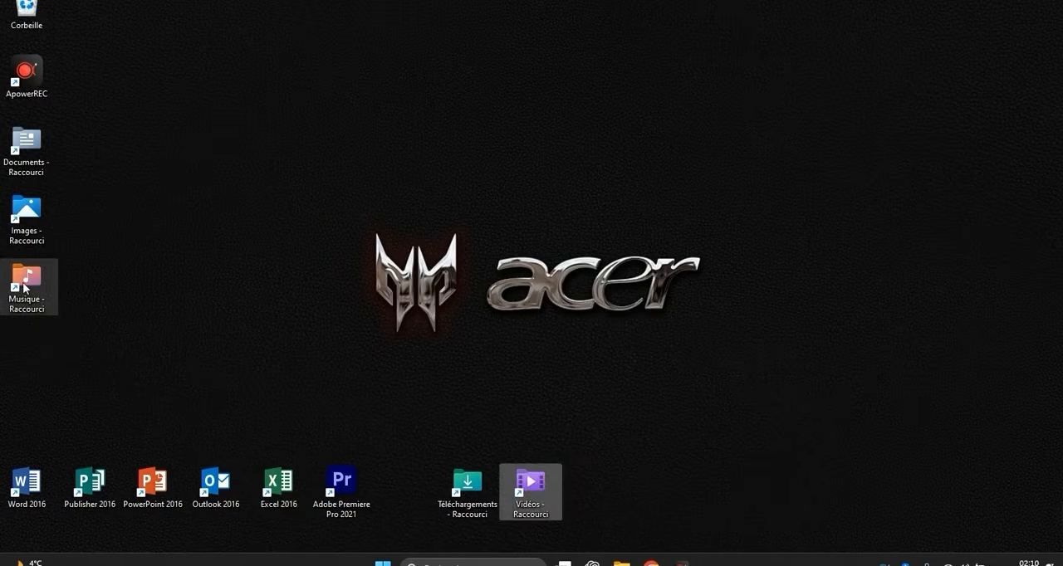
pyautogui.moveTo(24, 286); pyautogui.dragTo(563, 485)
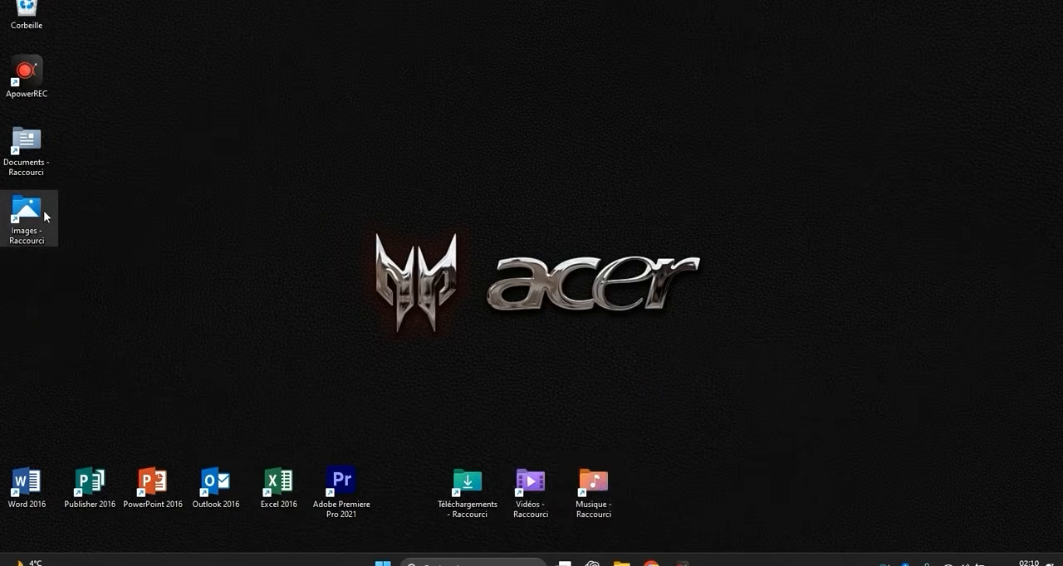
pyautogui.moveTo(45, 217); pyautogui.dragTo(696, 409)
pyautogui.moveTo(689, 481); pyautogui.dragTo(689, 483)
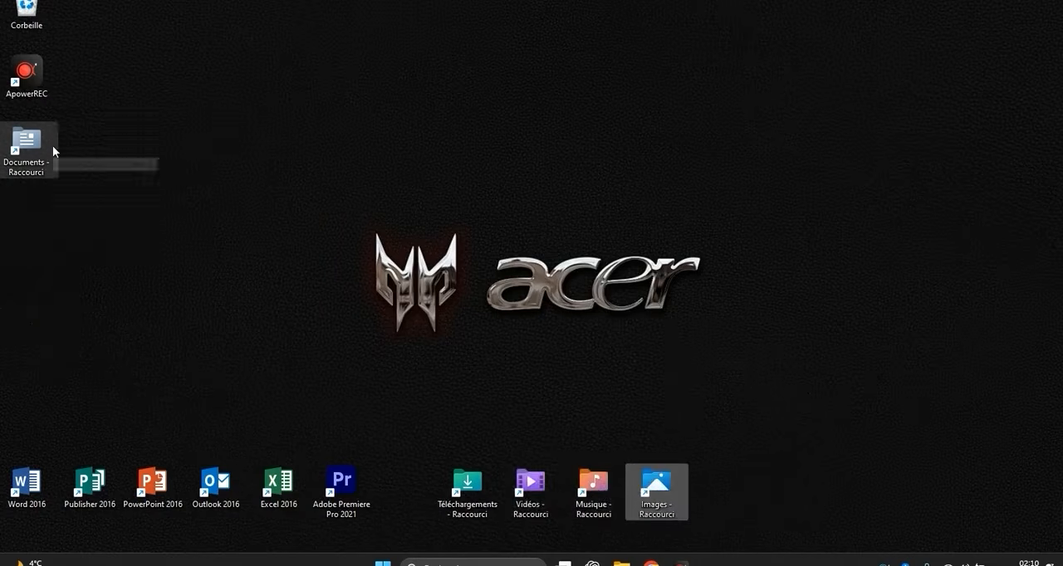
pyautogui.moveTo(53, 147); pyautogui.dragTo(749, 488)
pyautogui.click(663, 348)
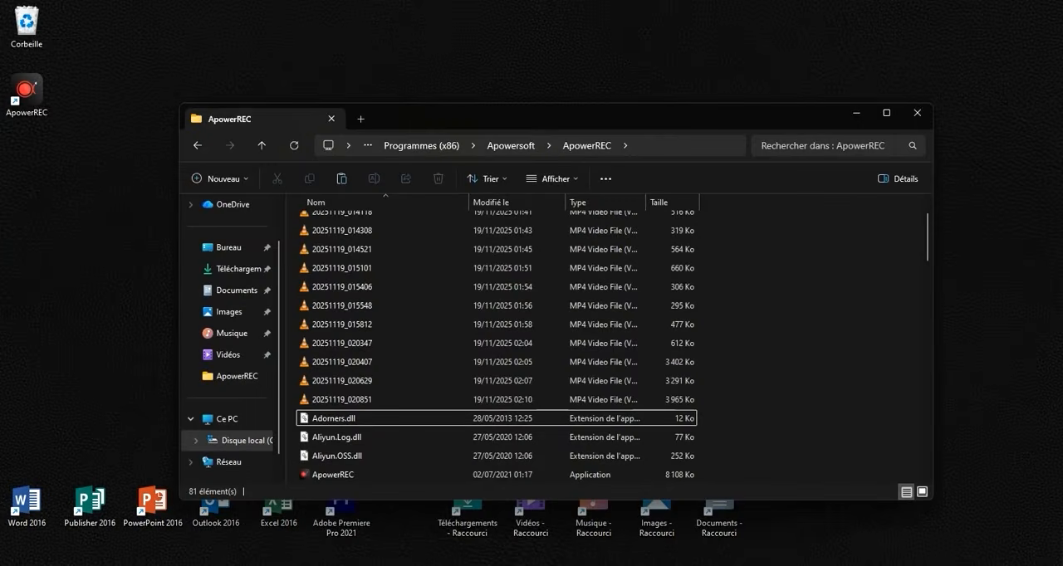
# - Check the extended context options of Ce PC in File Explorer for a desktop shortcut command, and close the window
pyautogui.click(242, 419)
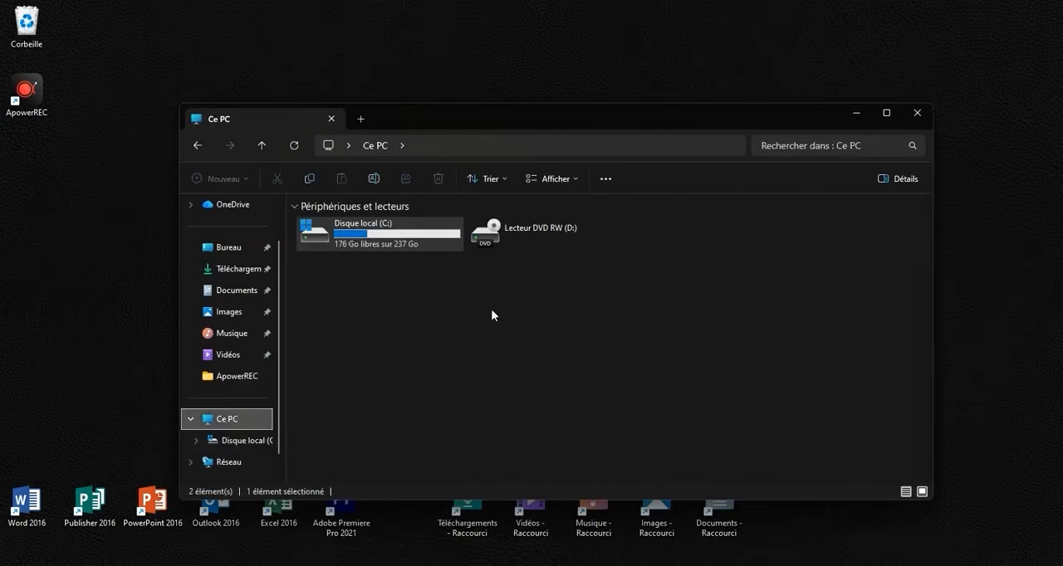
pyautogui.rightClick(244, 420)
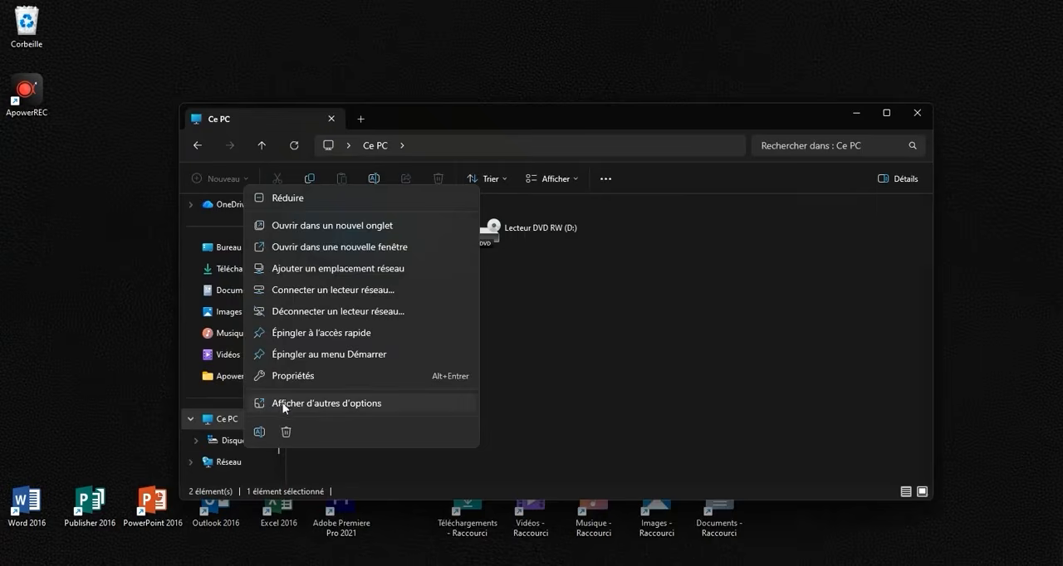
pyautogui.click(323, 405)
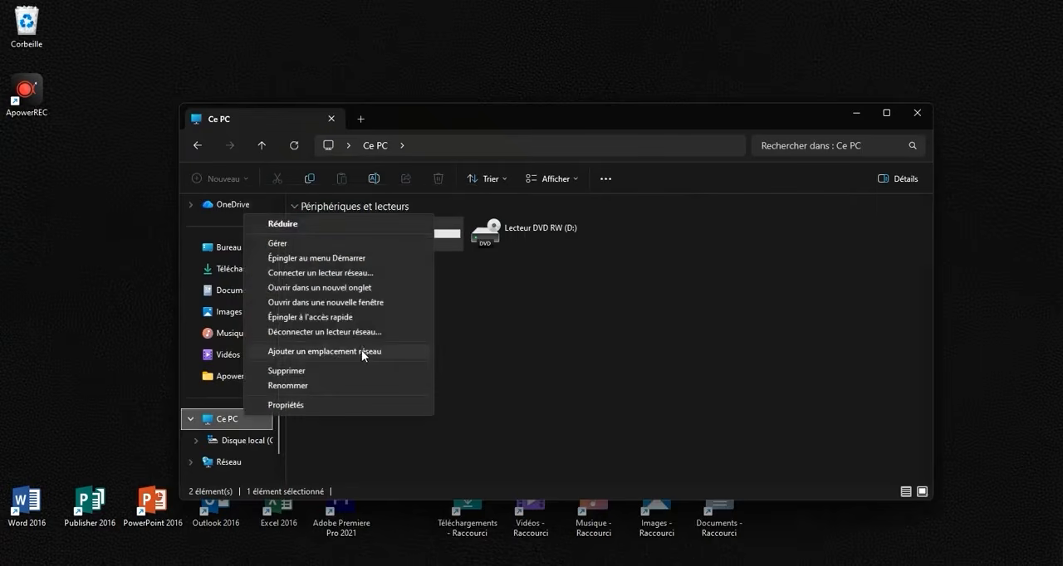
pyautogui.click(482, 370)
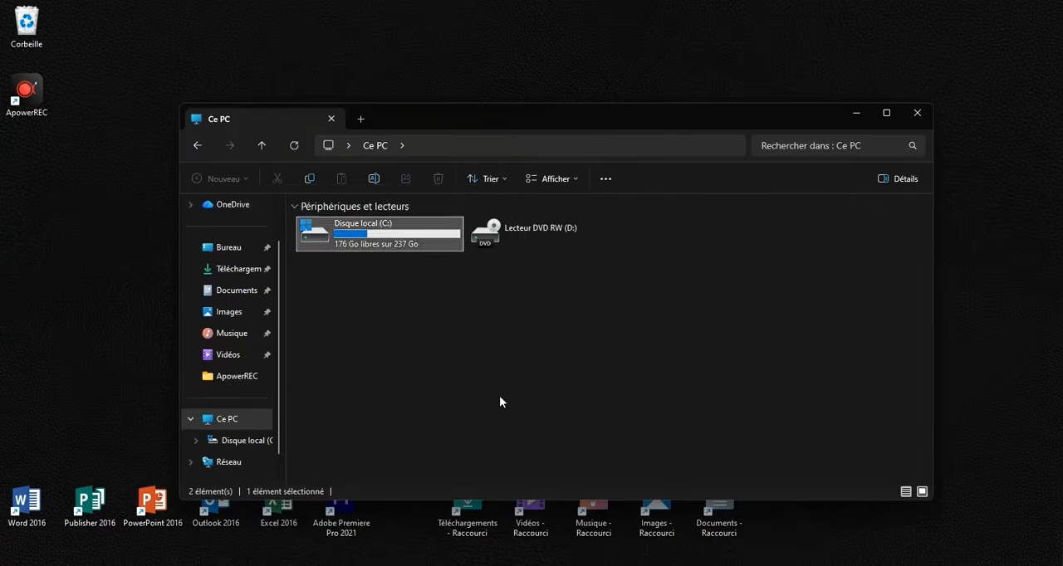
pyautogui.click(497, 415)
pyautogui.click(917, 112)
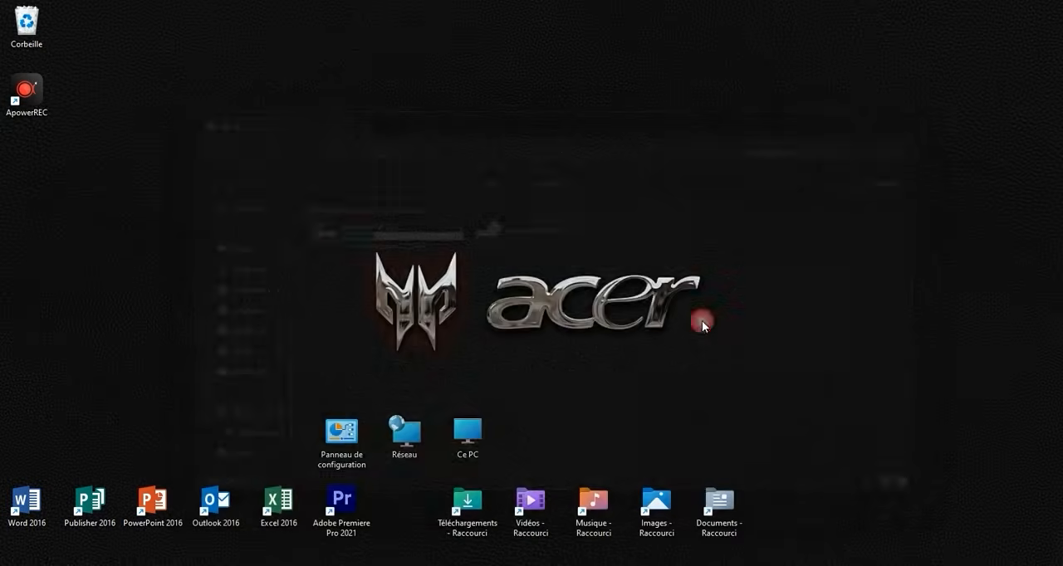
# - Open the Thèmes page of the desktop's personalization settings
pyautogui.rightClick(307, 198)
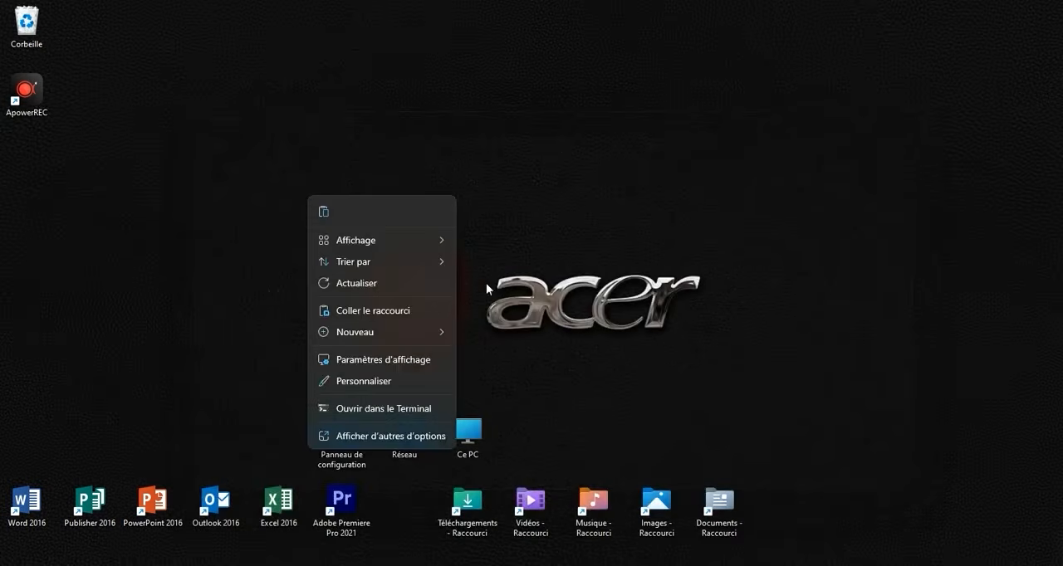
pyautogui.click(443, 100)
pyautogui.rightClick(443, 100)
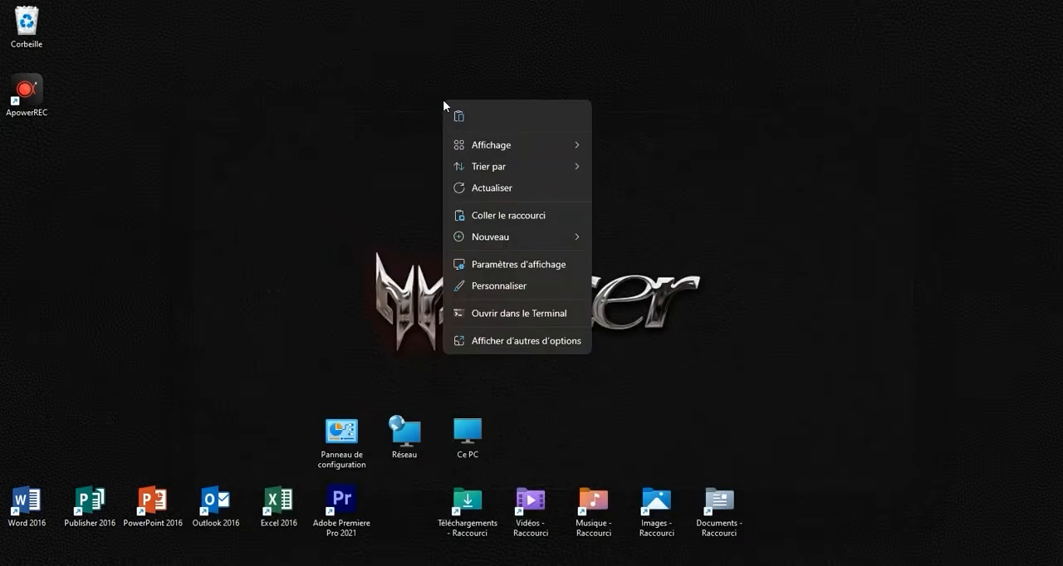
pyautogui.click(498, 285)
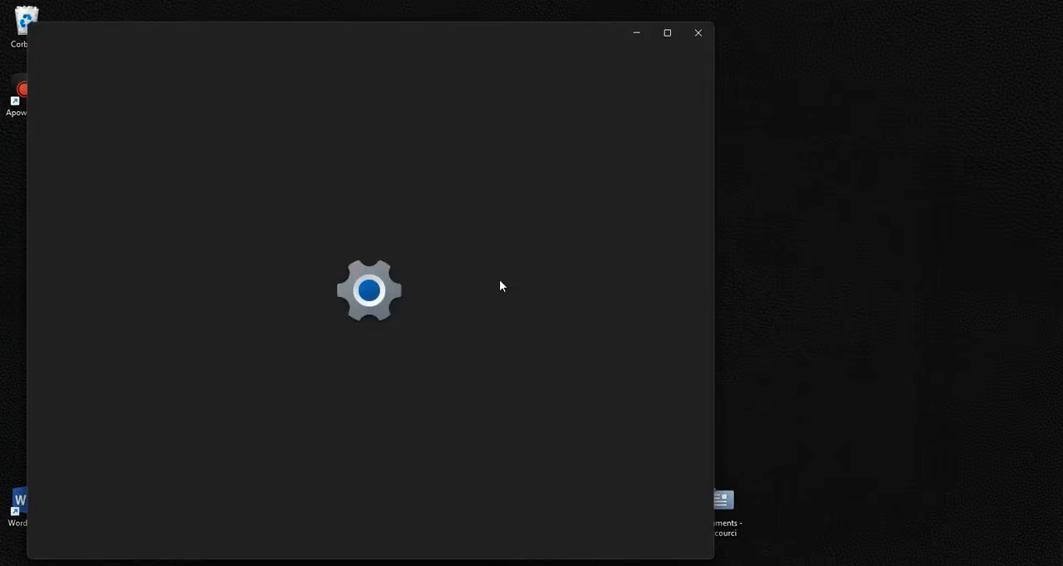
pyautogui.scroll(-1, 444, 253)
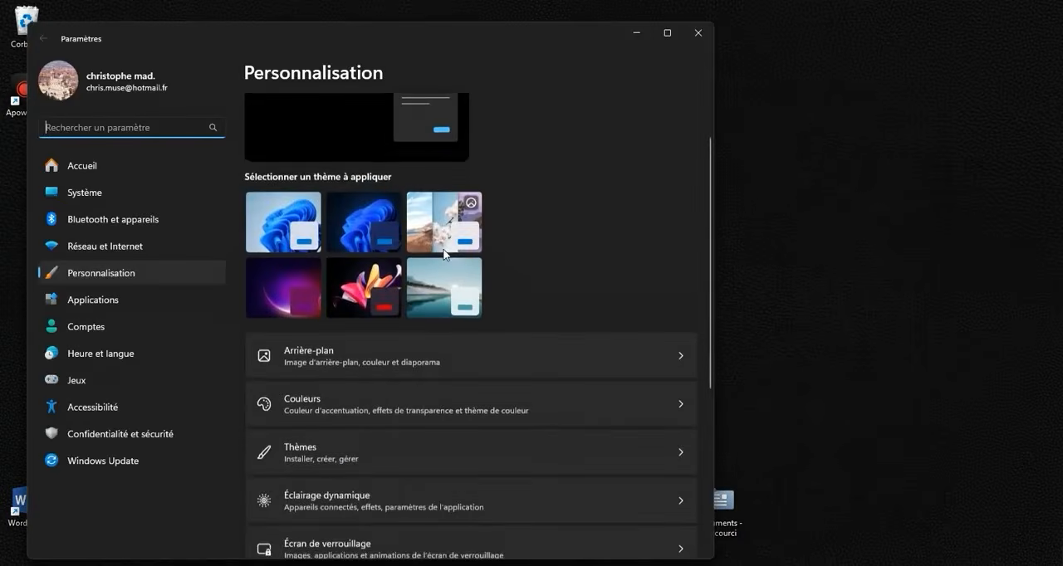
pyautogui.scroll(-2, 445, 254)
pyautogui.click(330, 301)
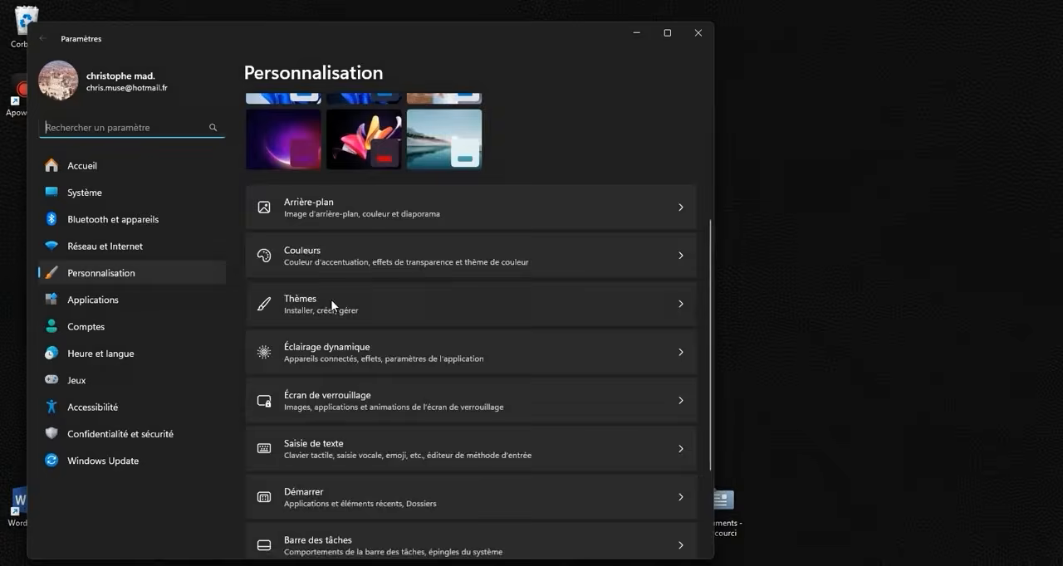
# - Review which system icons are enabled in the desktop icon settings, cancel the dialog and close Settings
pyautogui.scroll(-5, 331, 297)
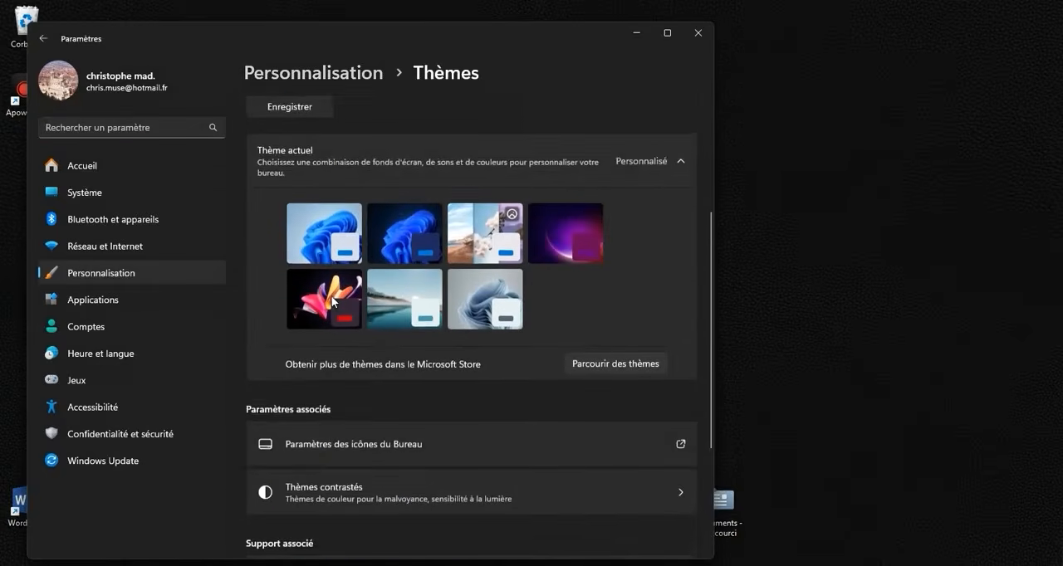
pyautogui.scroll(-1, 331, 296)
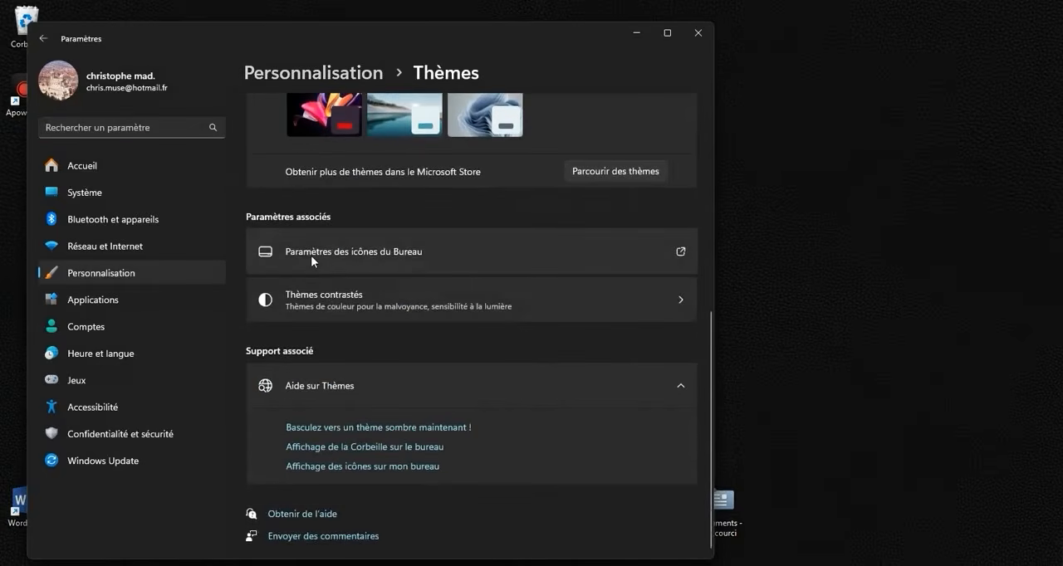
pyautogui.click(401, 251)
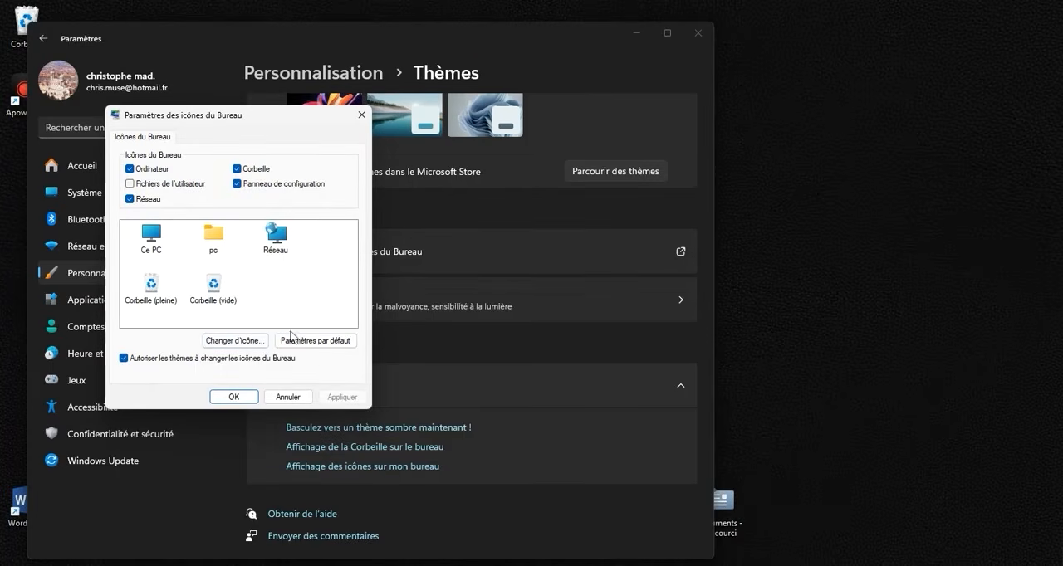
pyautogui.click(288, 396)
pyautogui.scroll(5, 332, 382)
pyautogui.click(697, 33)
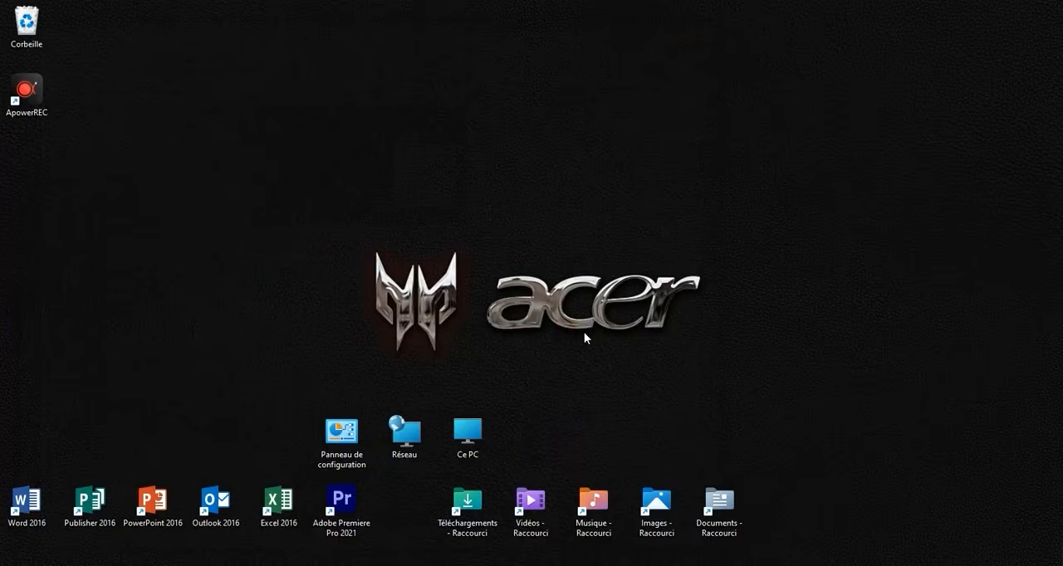
# - Open Ce PC from its desktop icon
pyautogui.click(482, 431)
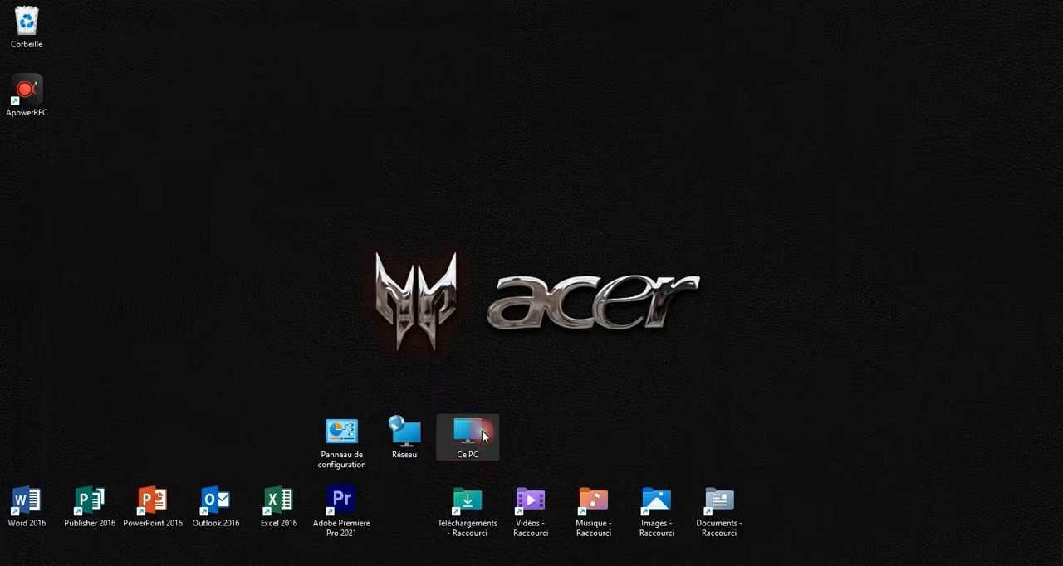
pyautogui.doubleClick(482, 431)
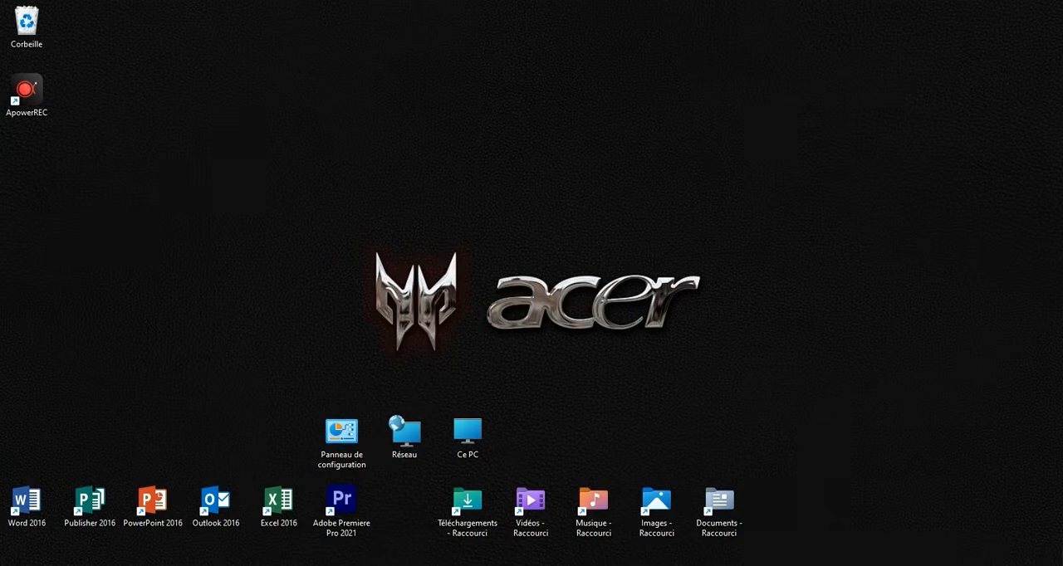
# - Search Windows for "souris", open the mouse settings and go to the mouse pointer size and color options
pyautogui.click(438, 565)
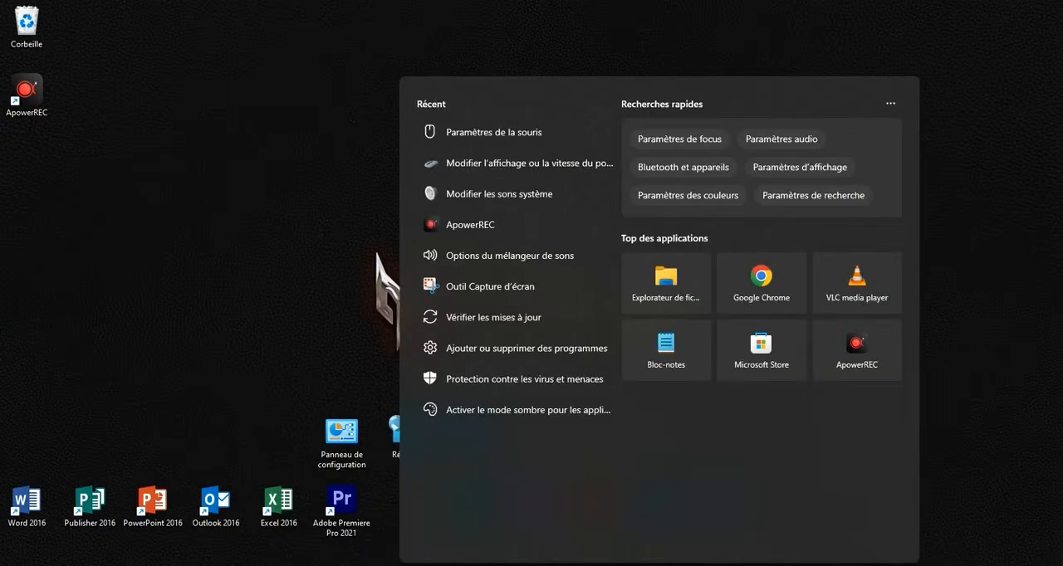
pyautogui.write('souris')
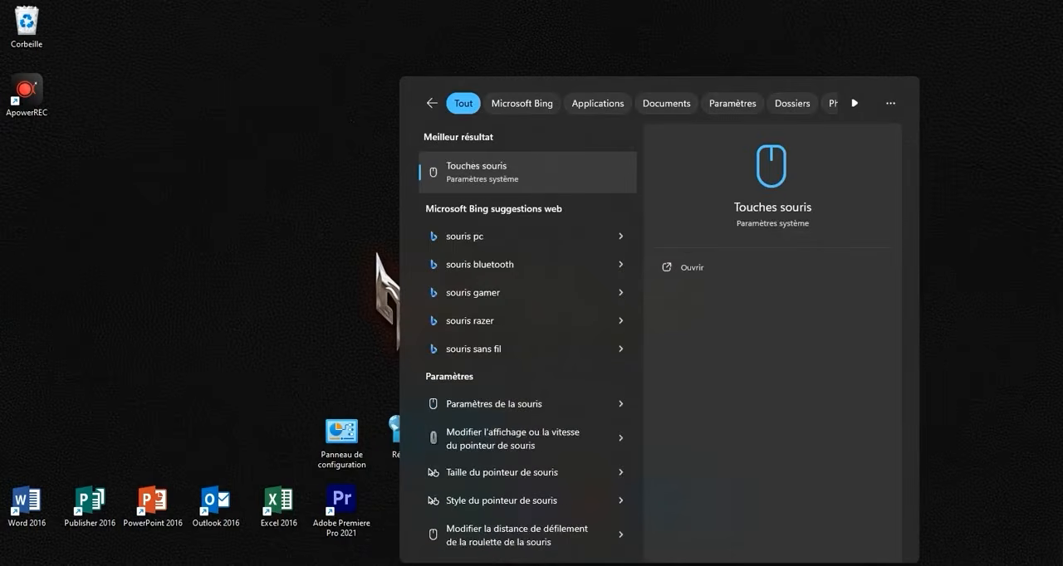
pyautogui.click(487, 405)
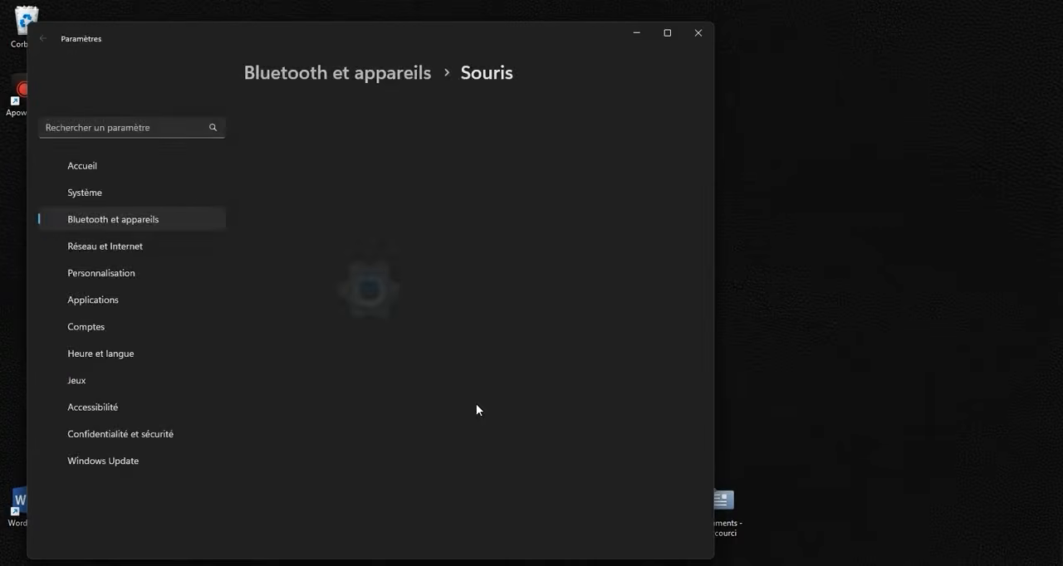
pyautogui.scroll(-1, 463, 285)
pyautogui.scroll(-3, 463, 285)
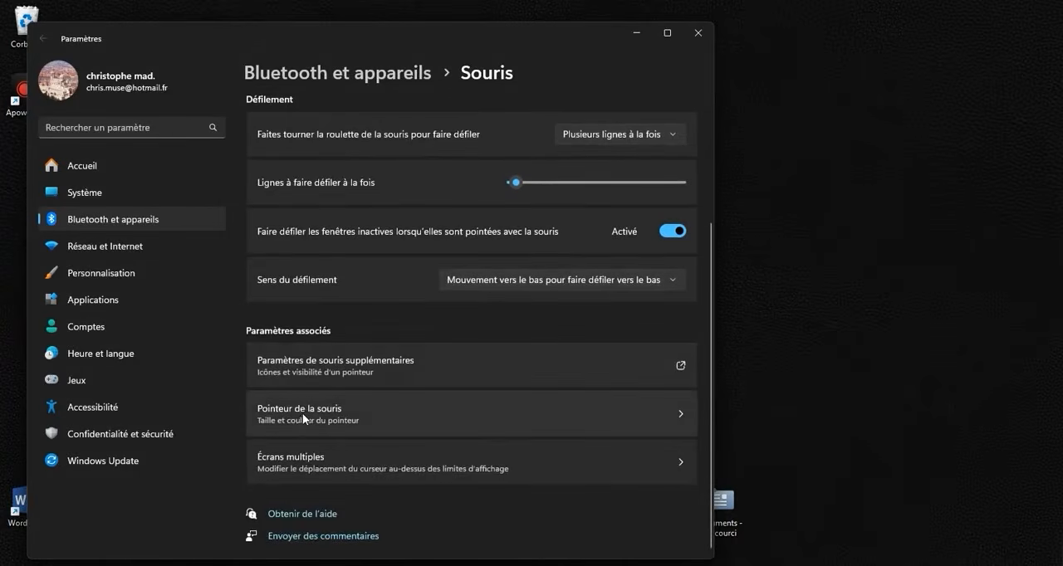
pyautogui.click(323, 415)
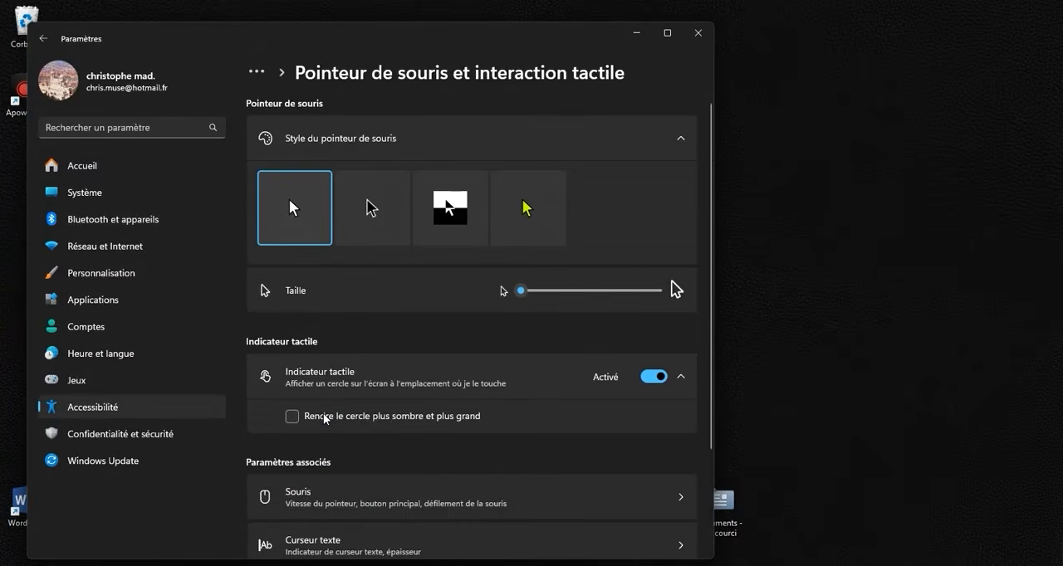
# - Set the mouse pointer style to custom with the color Rose, increase the pointer size and close Settings
pyautogui.click(528, 215)
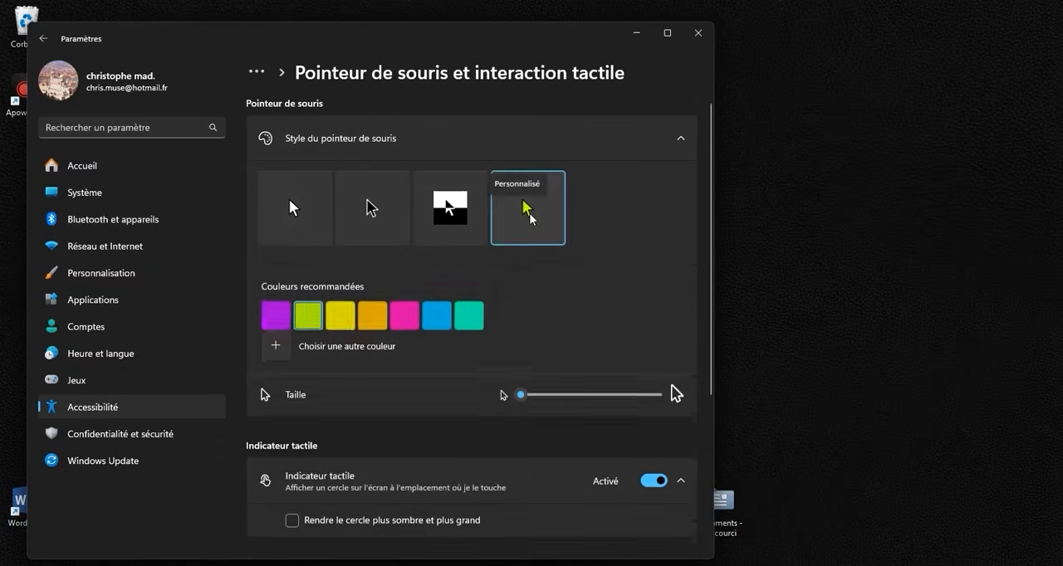
pyautogui.click(405, 313)
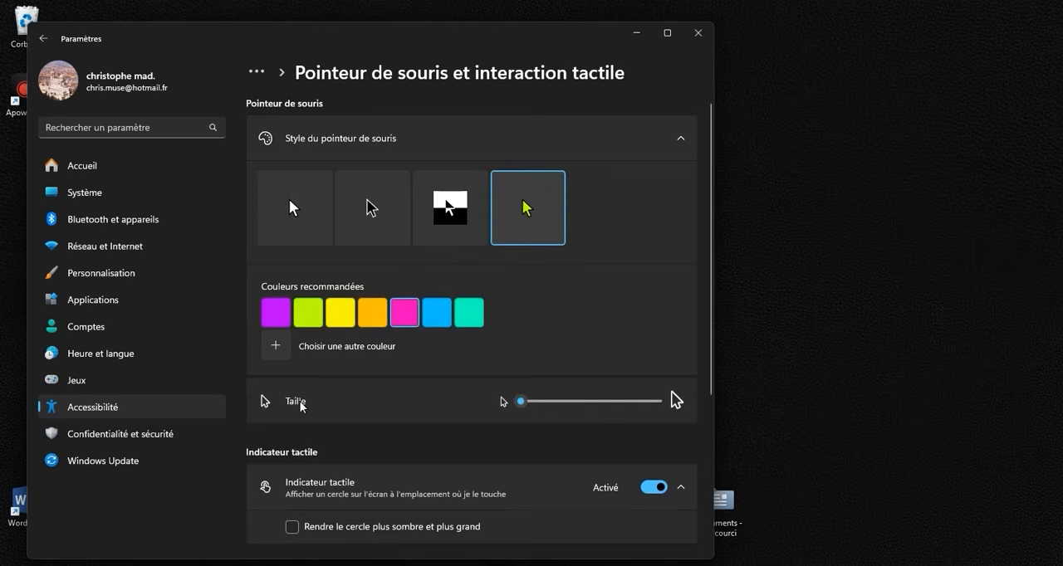
pyautogui.moveTo(519, 403); pyautogui.dragTo(558, 406)
pyautogui.click(697, 32)
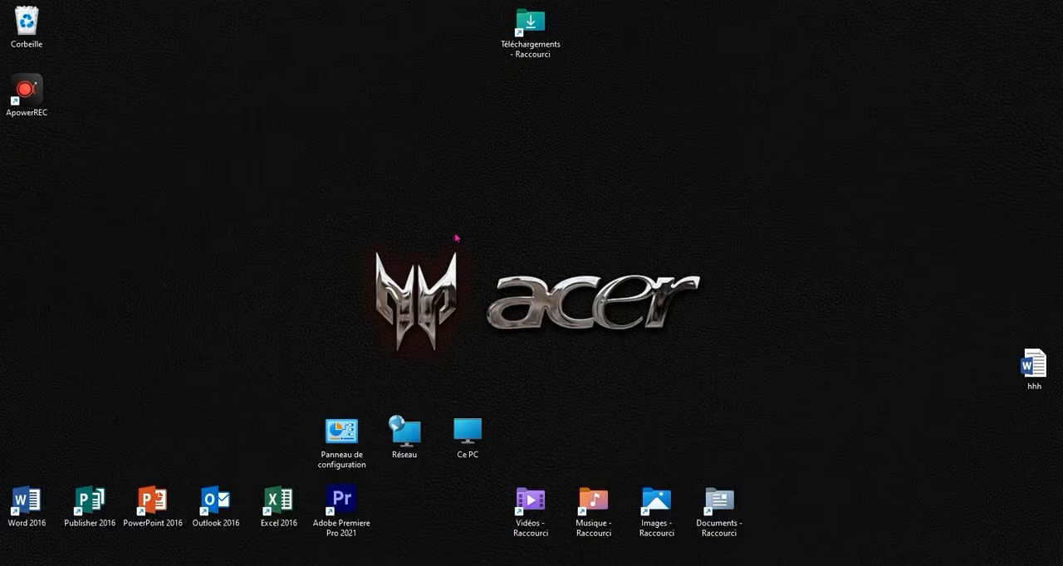
# - Start creating a new shortcut on the desktop
pyautogui.click(464, 244)
pyautogui.rightClick(440, 245)
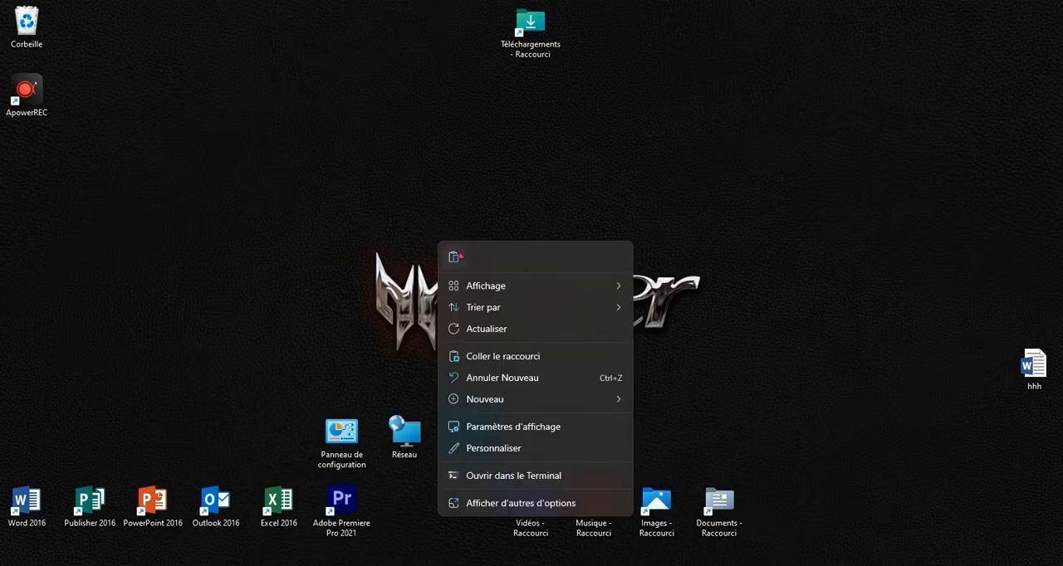
pyautogui.moveTo(543, 403)
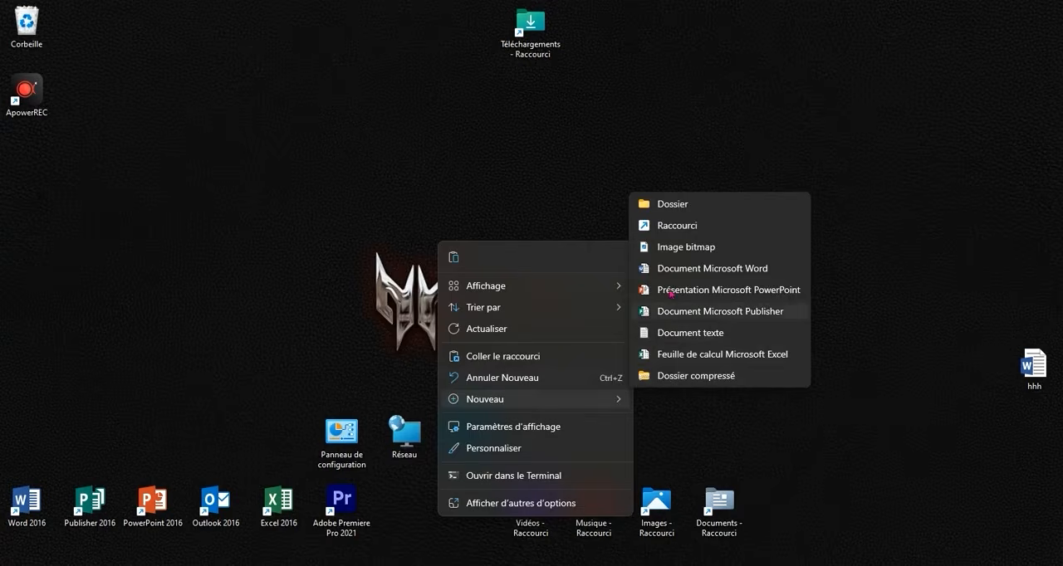
pyautogui.click(677, 225)
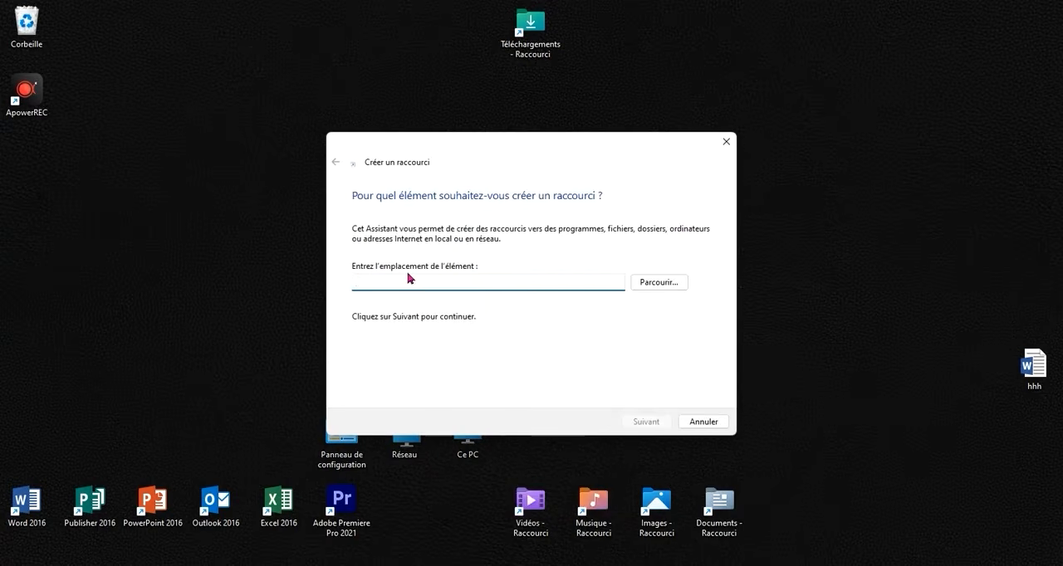
# - Open the hhh document in Word, copy the restart command "%windir%\System32\shutdown.exe /r /t 0" and return to the shortcut wizard
pyautogui.doubleClick(1051, 355)
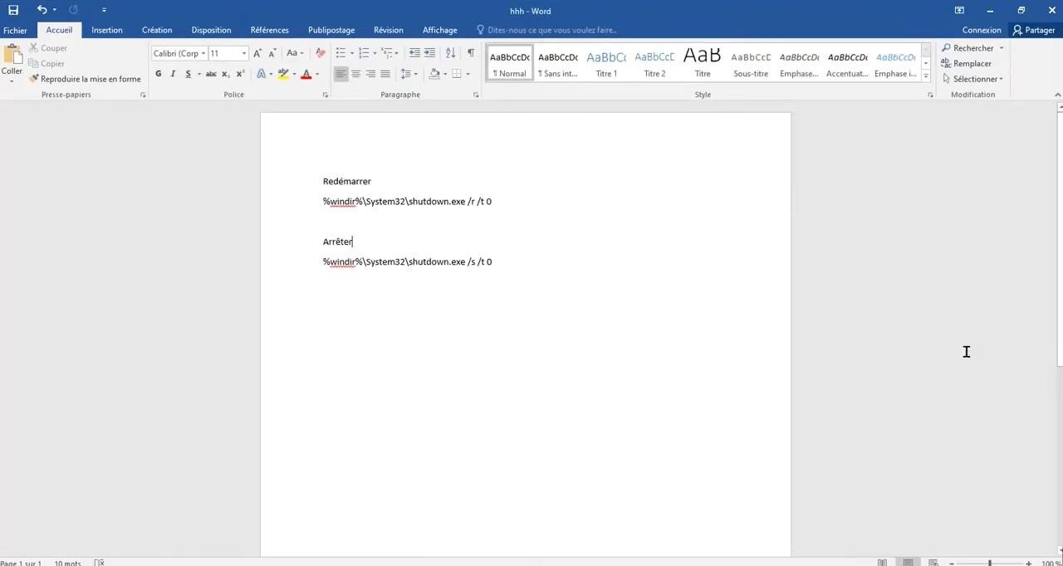
pyautogui.moveTo(490, 215); pyautogui.dragTo(321, 212)
pyautogui.rightClick(328, 209)
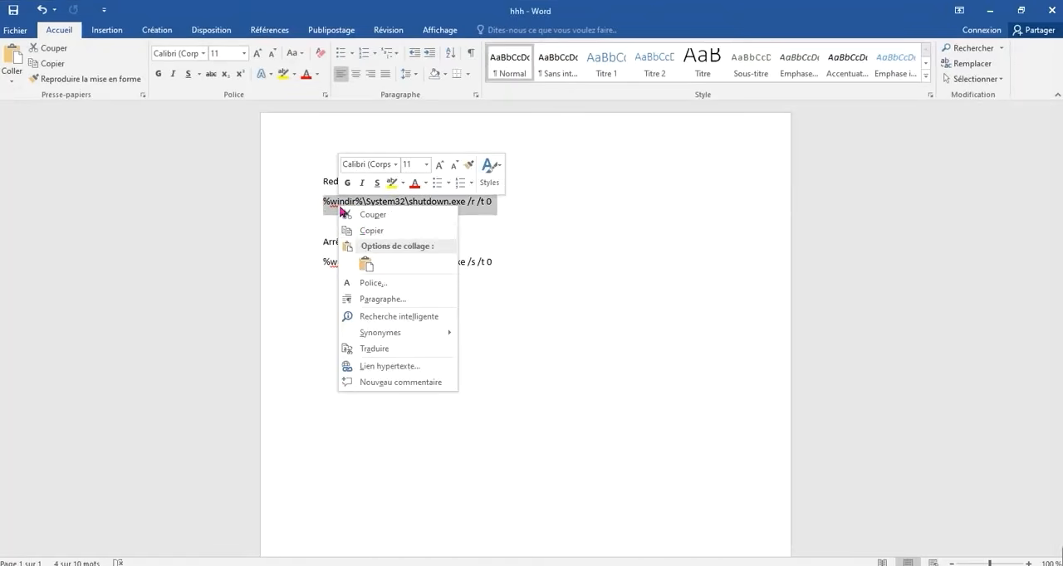
pyautogui.click(366, 231)
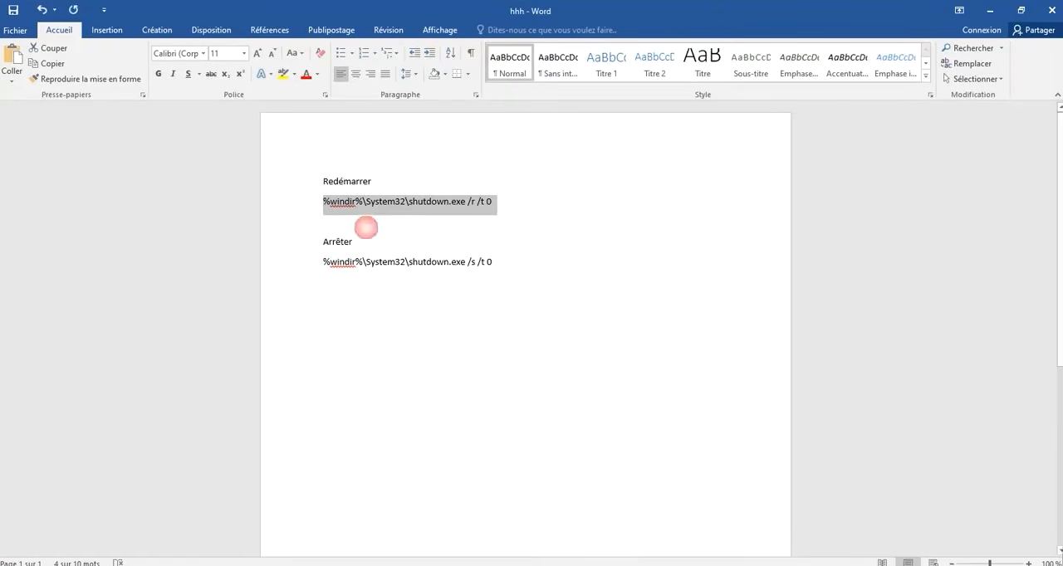
pyautogui.click(988, 12)
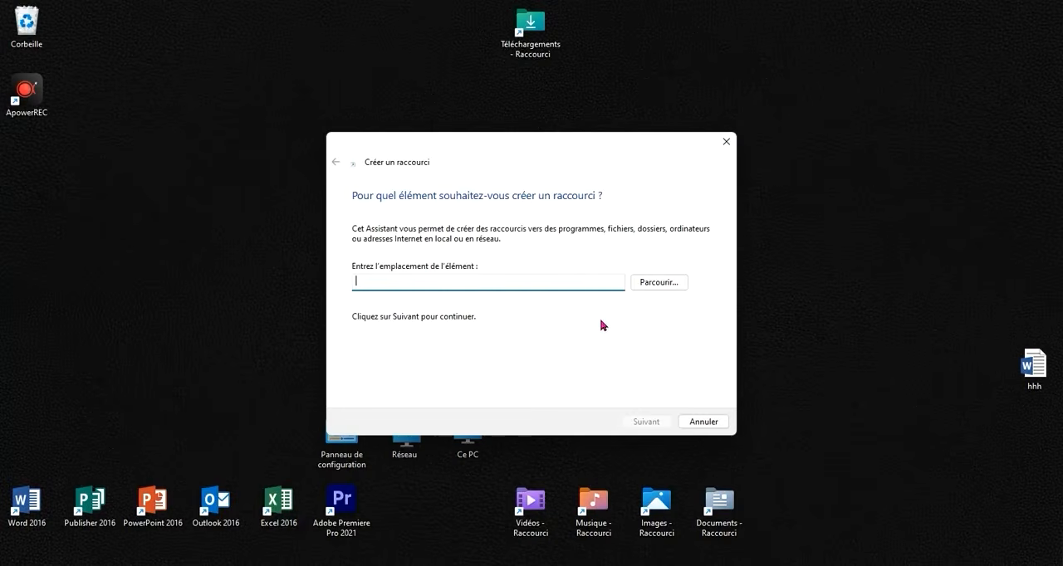
# - Paste the copied restart command as the shortcut's location, name the shortcut REDEMARRER PC and finish creating it
pyautogui.rightClick(496, 291)
pyautogui.click(523, 336)
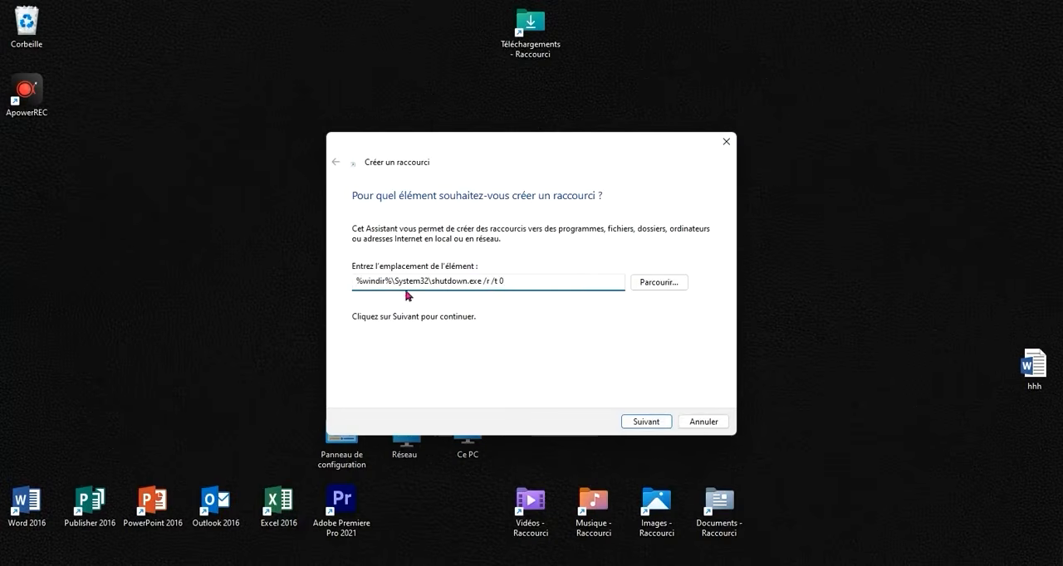
pyautogui.click(646, 422)
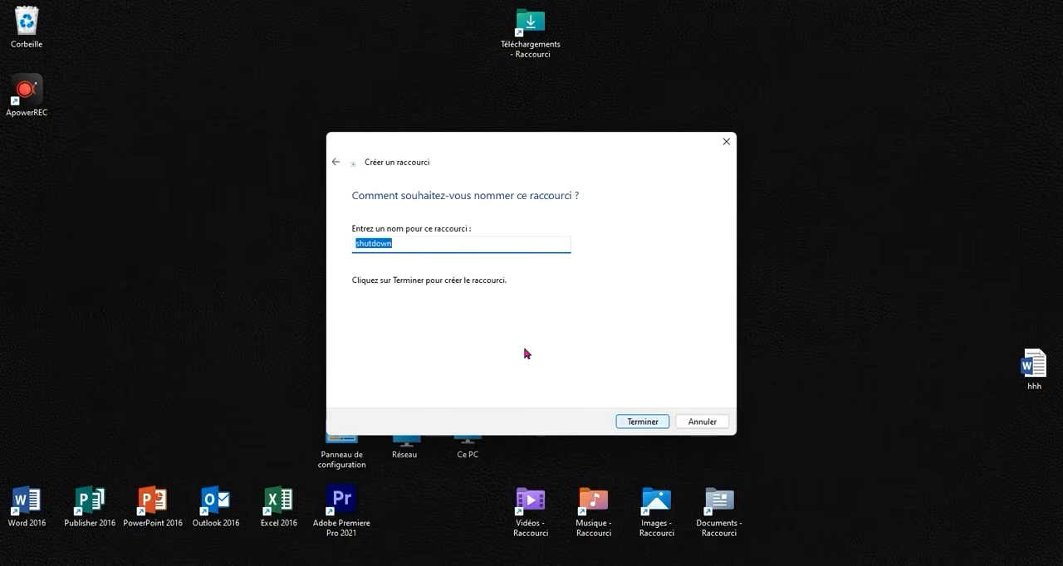
pyautogui.click(454, 249)
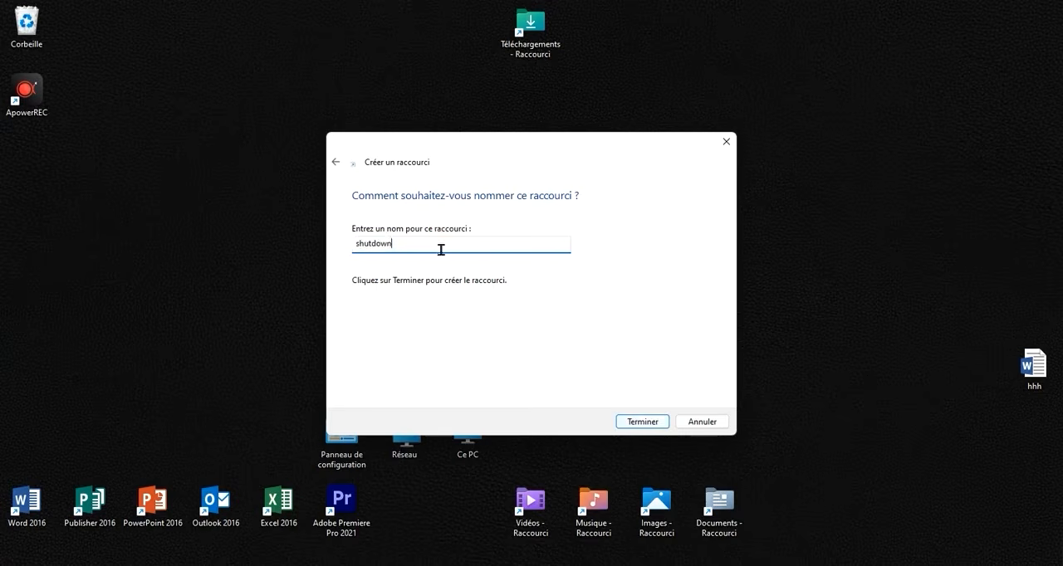
pyautogui.moveTo(394, 243); pyautogui.dragTo(357, 243)
pyautogui.write('REDEMARRER PC')
pyautogui.click(629, 422)
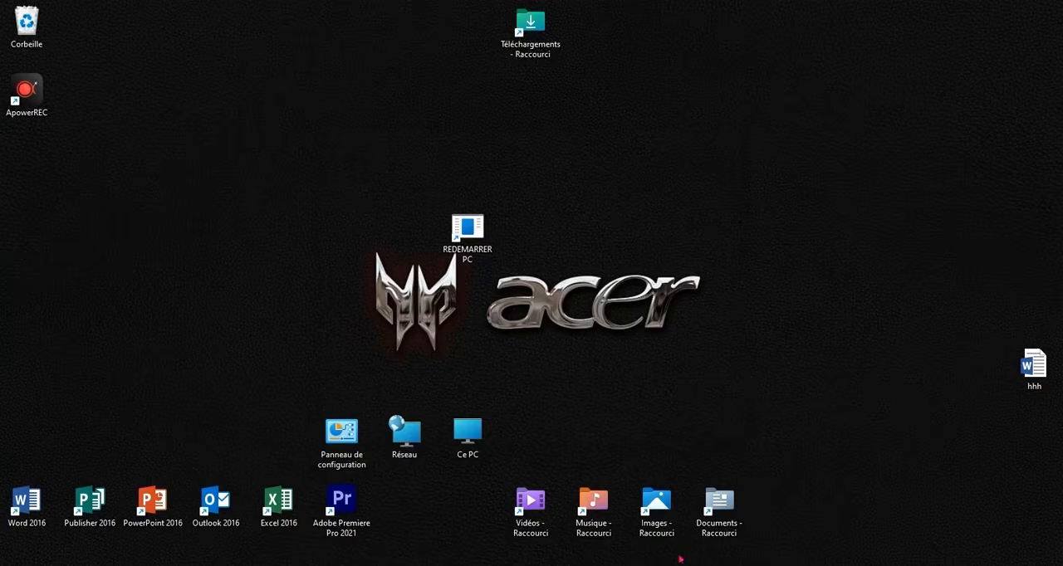
# - Start a second new desktop shortcut and copy the shutdown command "%windir%\System32\shutdown.exe /s /t 0" from the hhh Word document
pyautogui.rightClick(682, 209)
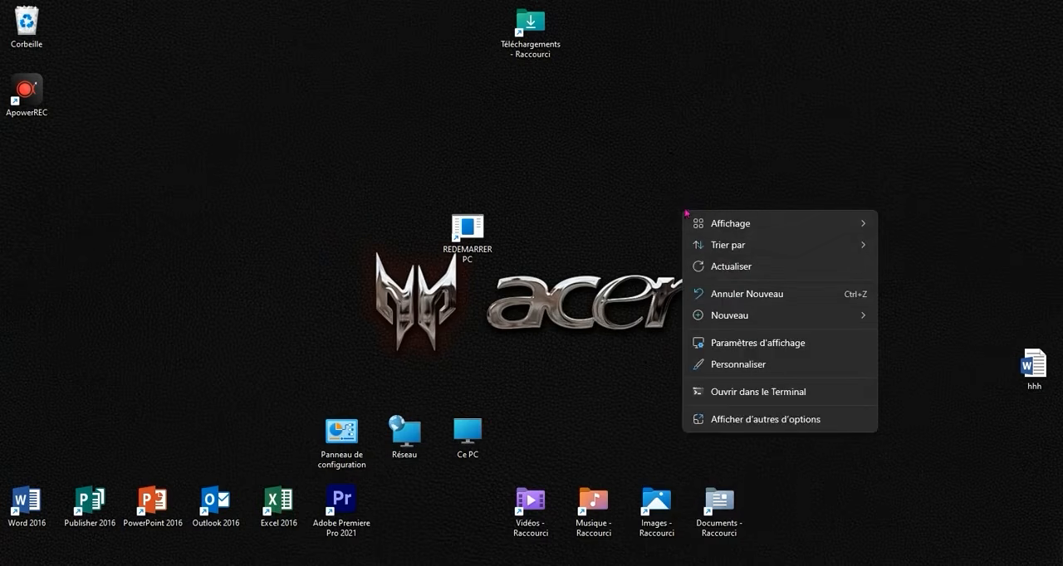
pyautogui.moveTo(735, 315)
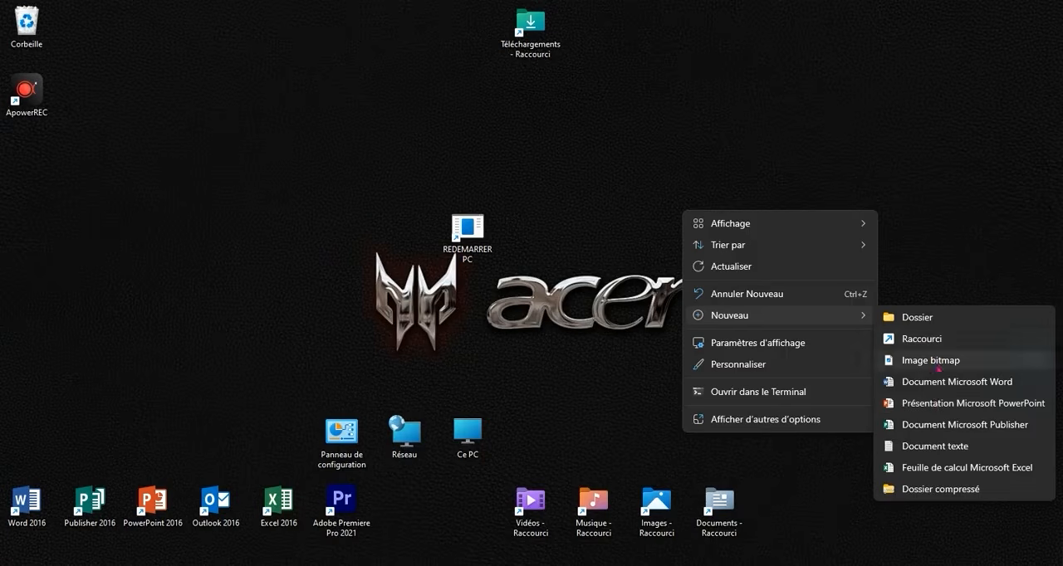
pyautogui.click(917, 338)
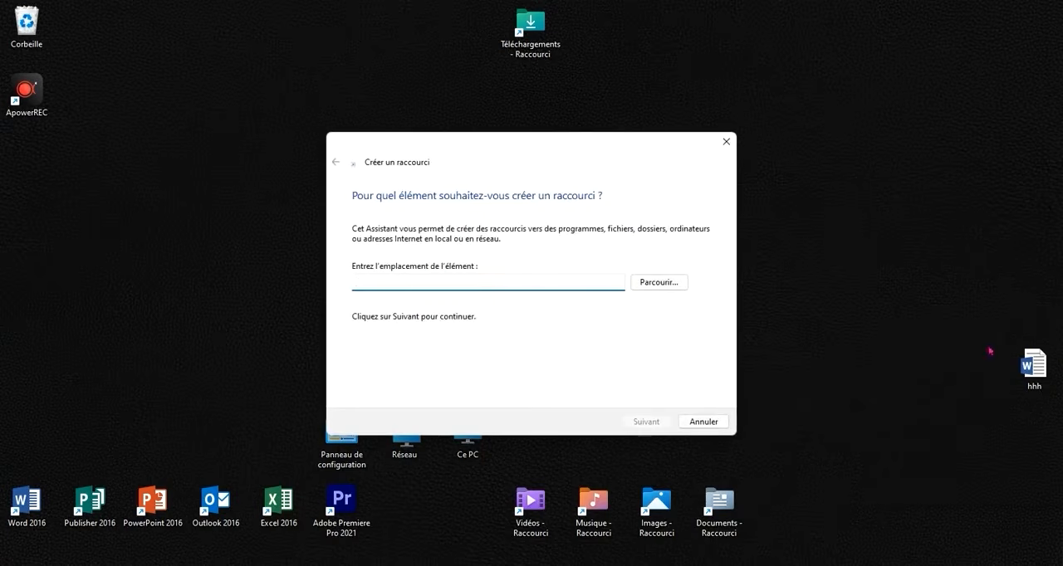
pyautogui.doubleClick(1021, 359)
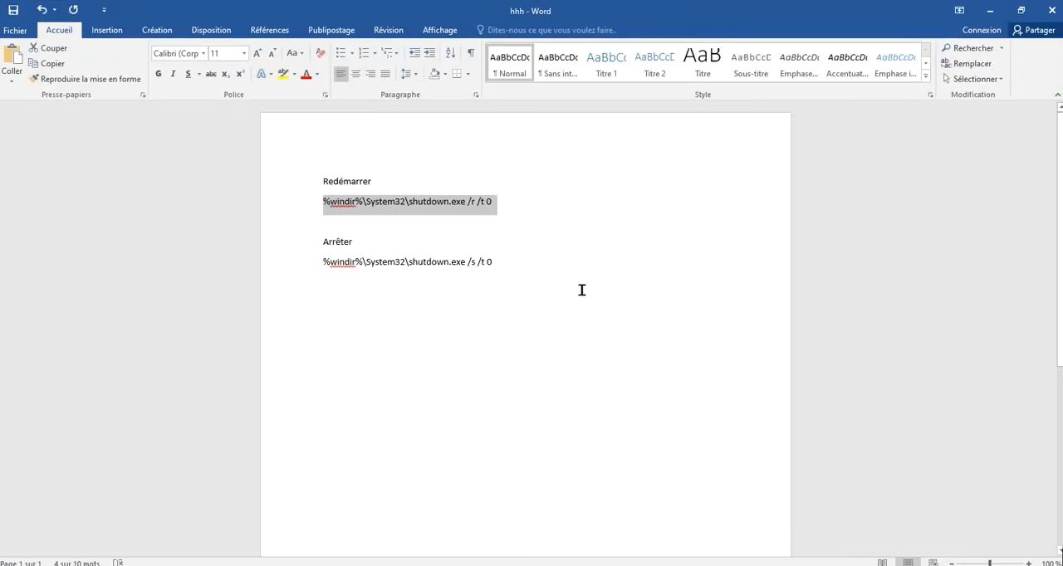
pyautogui.moveTo(582, 289); pyautogui.dragTo(353, 268)
pyautogui.click(371, 270)
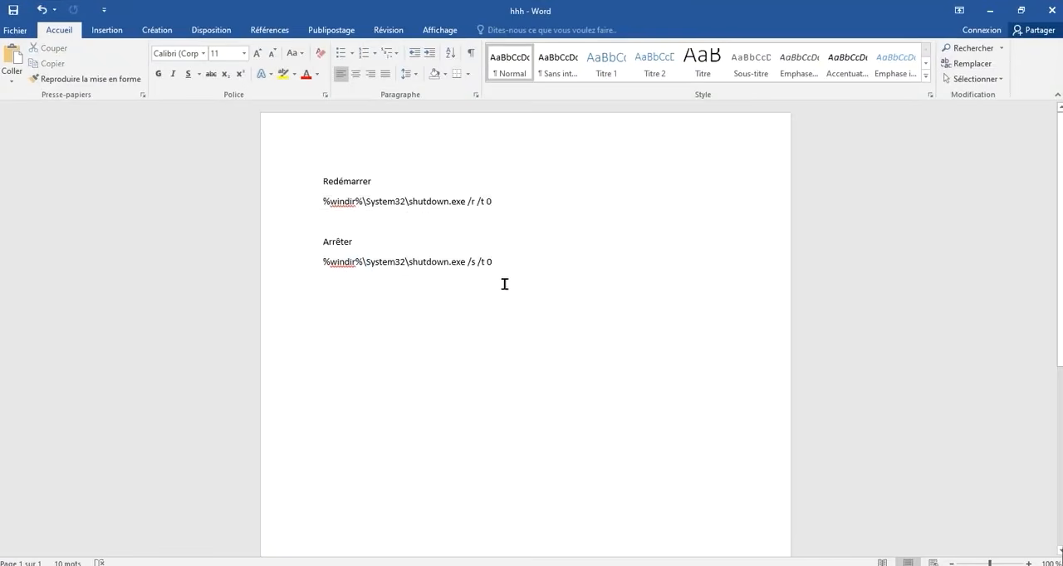
pyautogui.moveTo(509, 277)
pyautogui.mouseDown()
pyautogui.moveTo(383, 264)
pyautogui.moveTo(332, 277)
pyautogui.moveTo(500, 277)
pyautogui.moveTo(493, 266)
pyautogui.mouseUp()
pyautogui.click(331, 262)
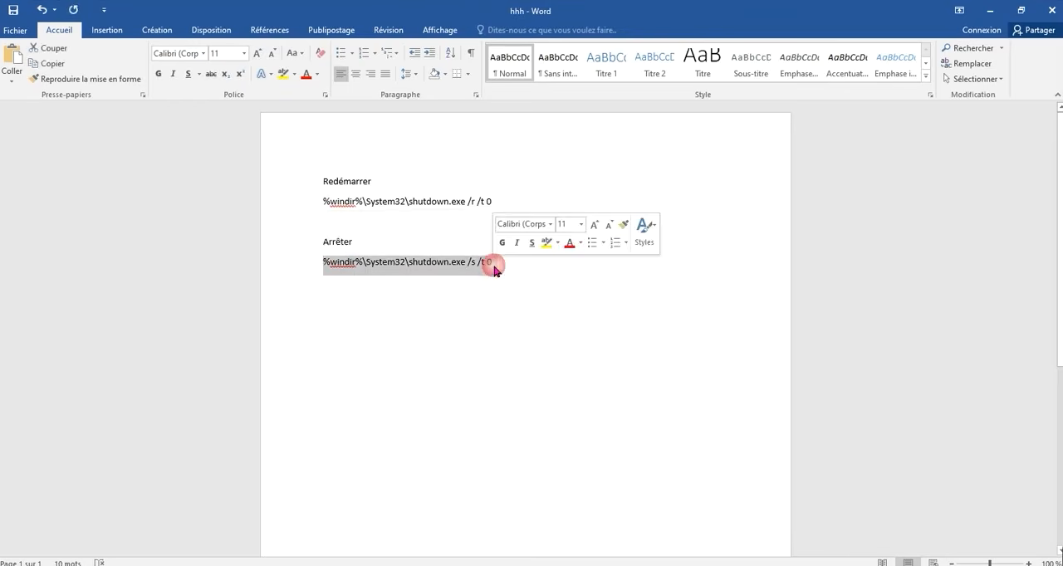
pyautogui.rightClick(490, 265)
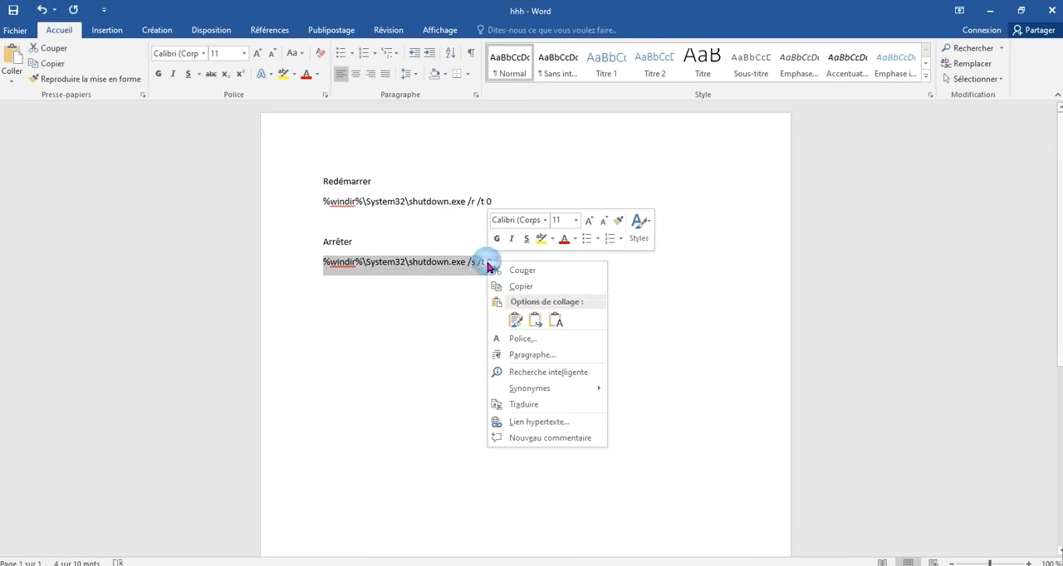
pyautogui.click(541, 288)
pyautogui.click(989, 10)
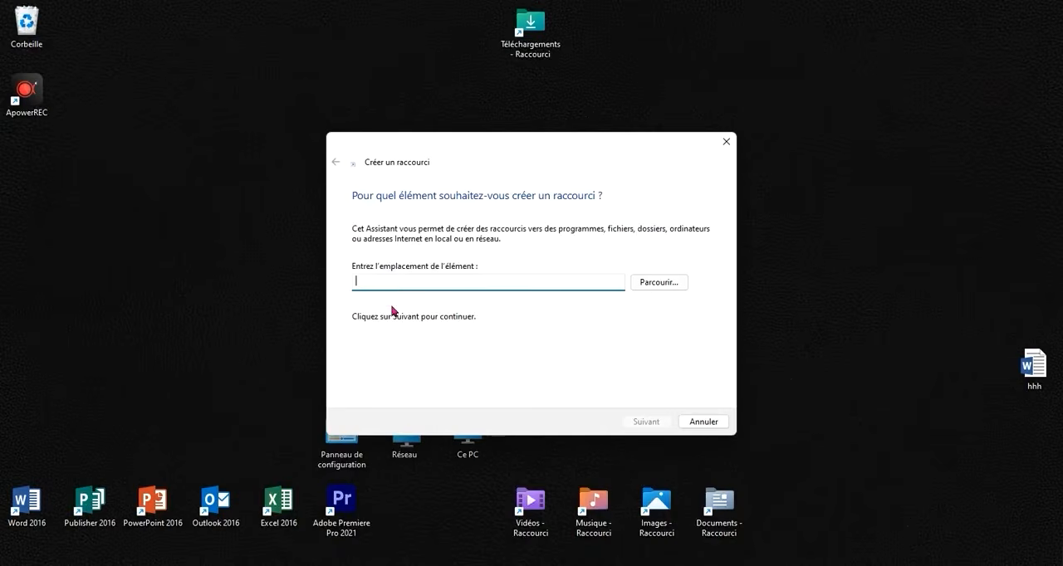
# - Paste the copied shutdown command as the shortcut's location, name the shortcut ARRETER PC and finish creating it
pyautogui.rightClick(380, 279)
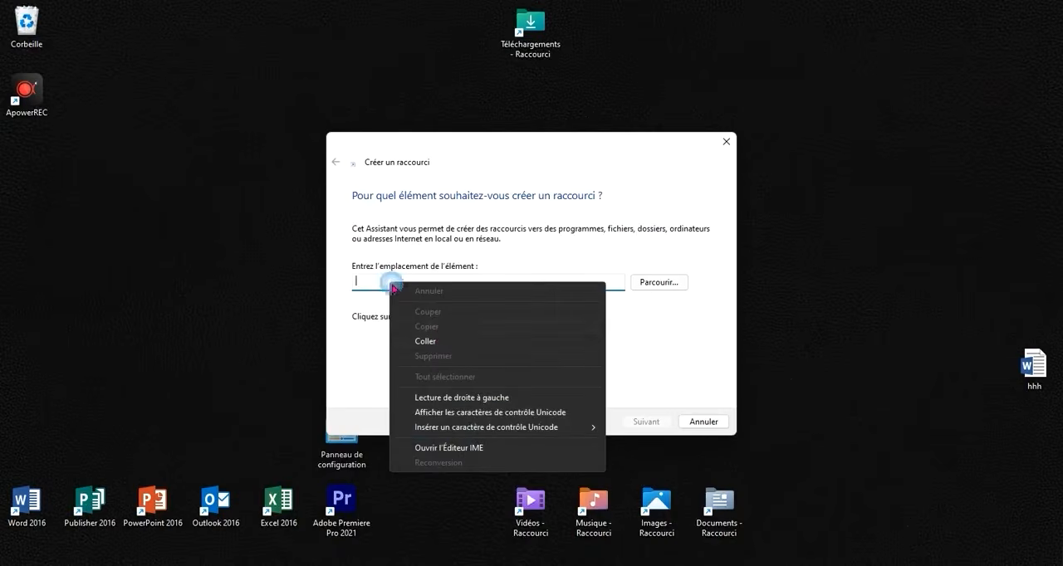
pyautogui.click(440, 341)
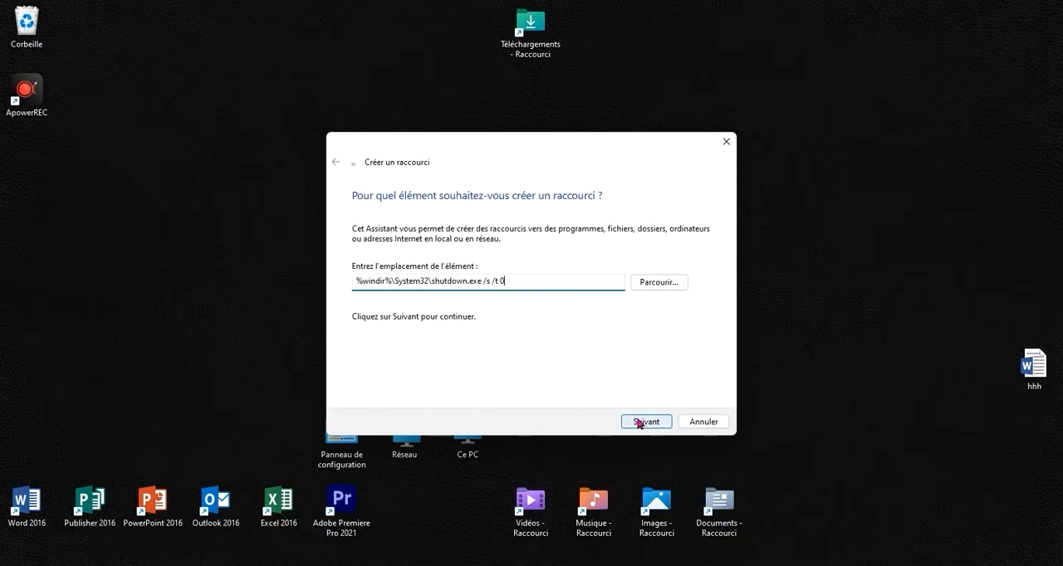
pyautogui.click(644, 422)
pyautogui.write('ARRETER')
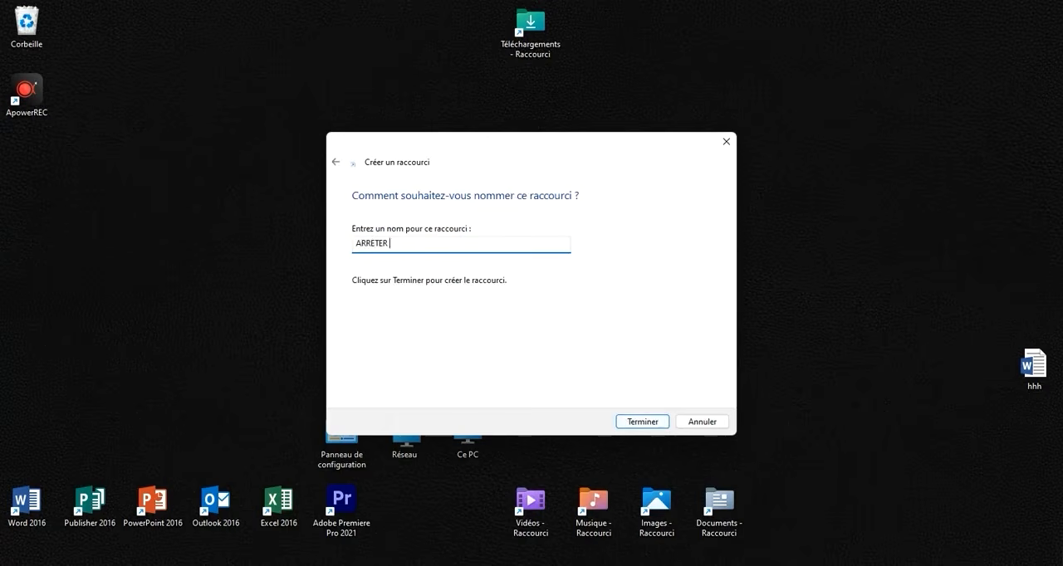
pyautogui.write(' PC')
pyautogui.click(649, 427)
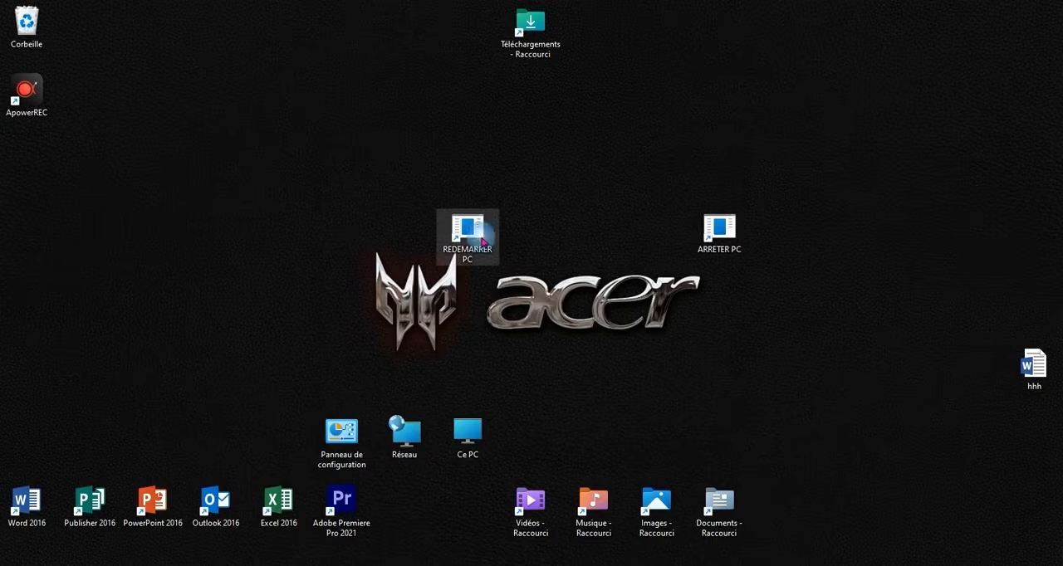
# - Open the properties of the REDEMARRER PC shortcut and bring up the list of available icons
pyautogui.rightClick(481, 240)
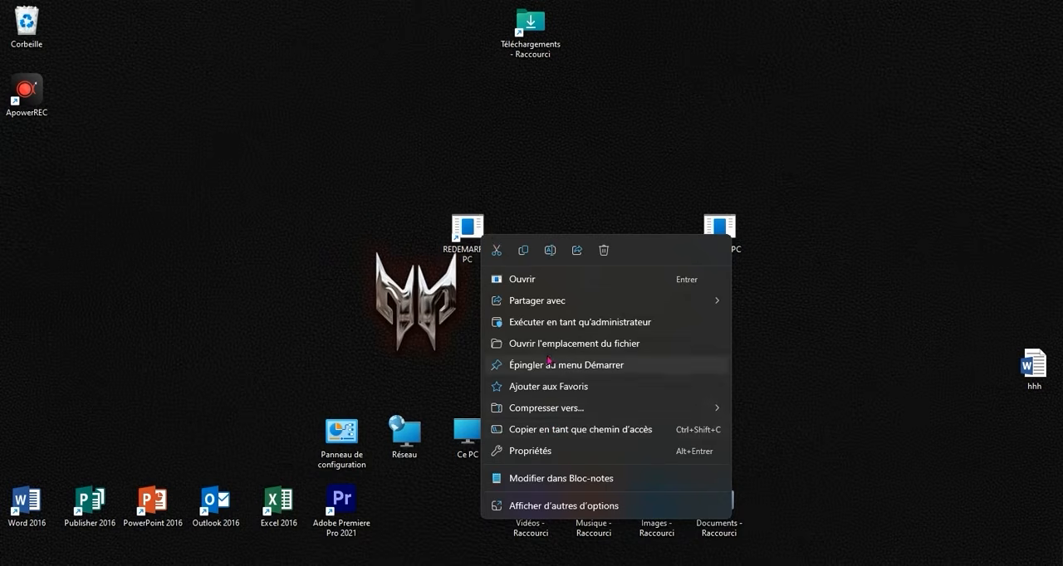
pyautogui.click(453, 317)
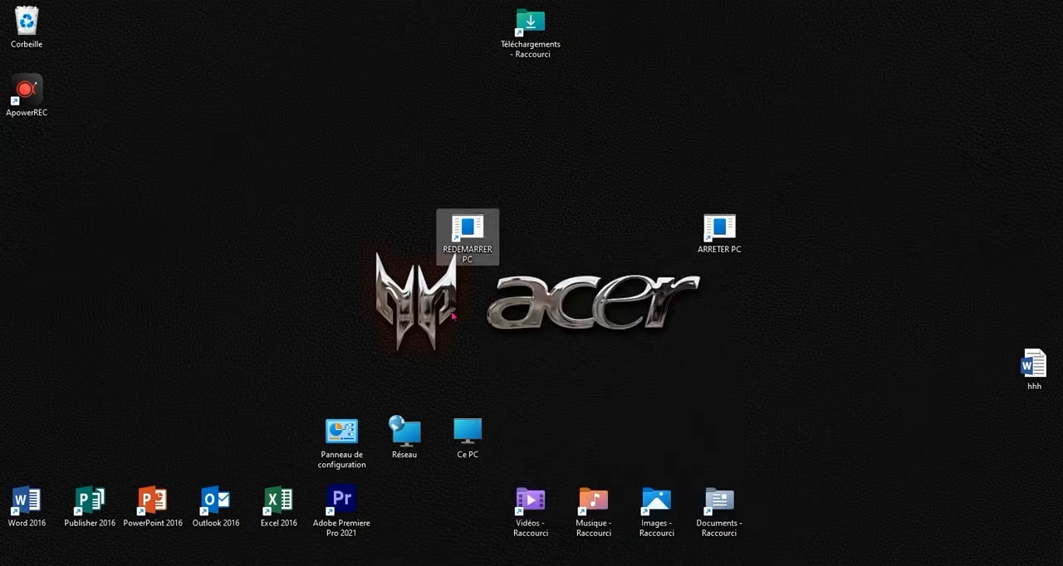
pyautogui.rightClick(457, 235)
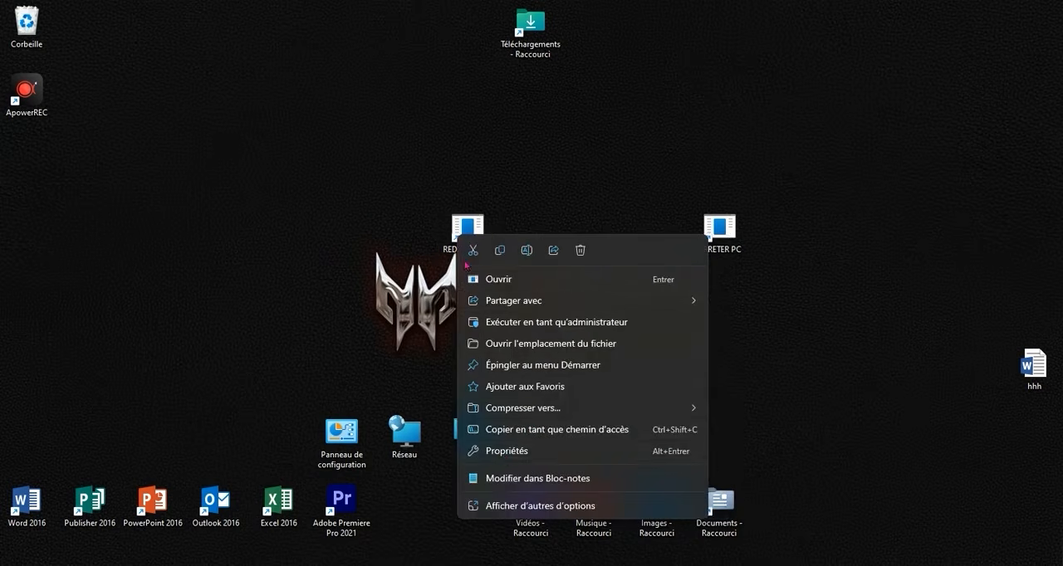
pyautogui.click(499, 450)
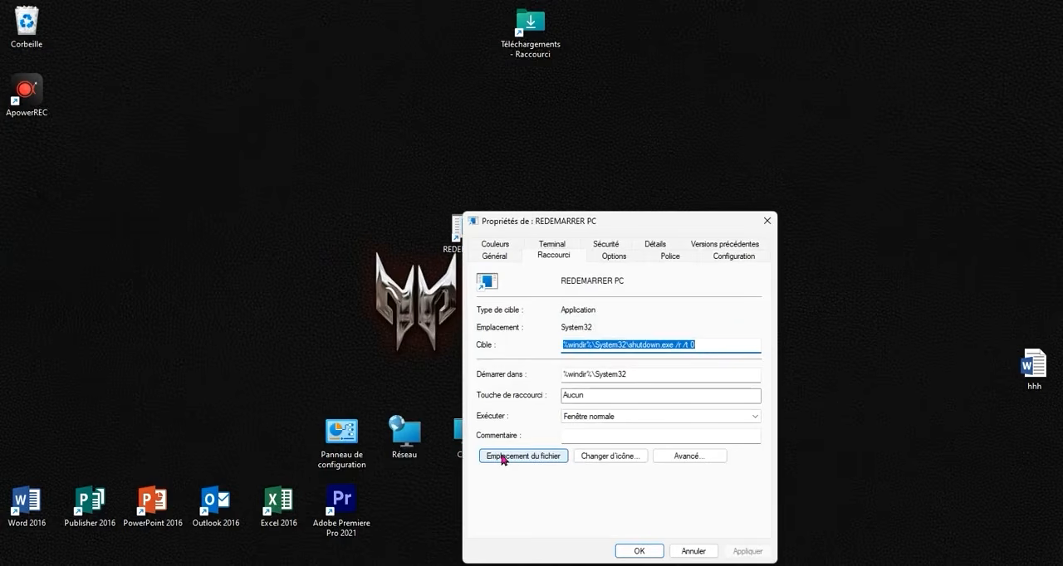
pyautogui.click(611, 456)
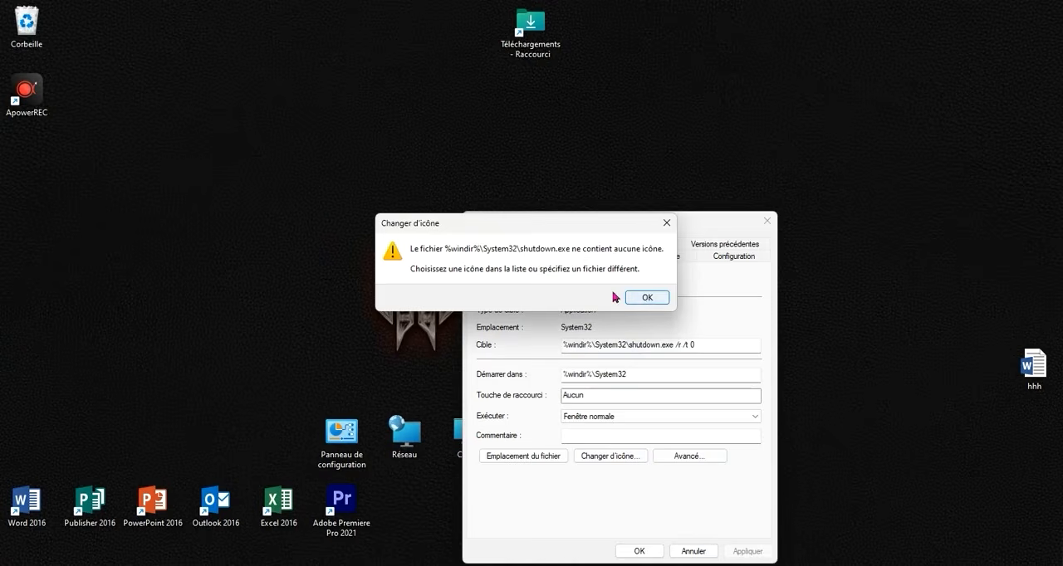
pyautogui.click(658, 298)
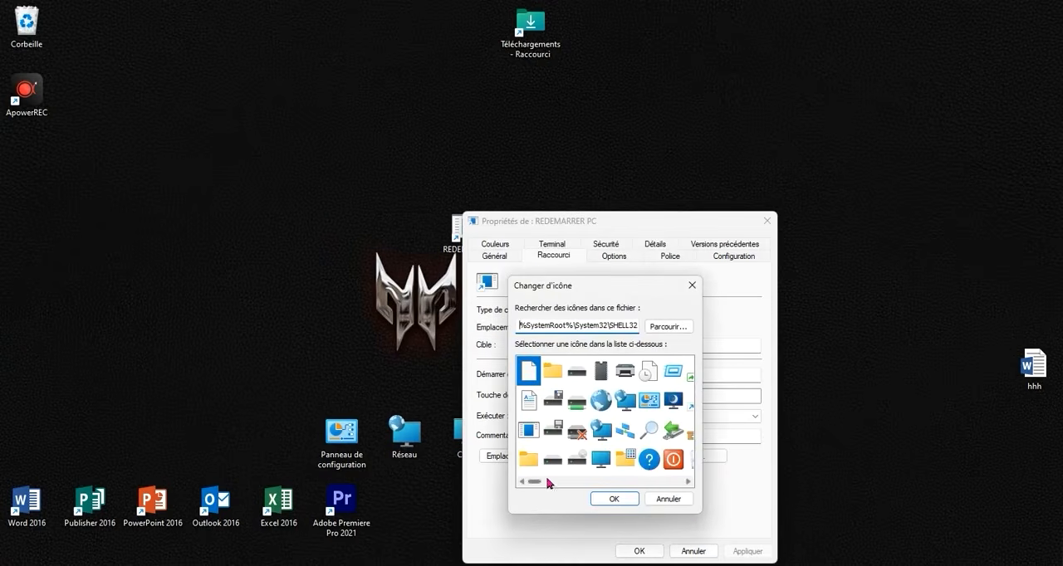
# - Assign the icon with green and blue squares linked by arrows to REDEMARRER PC, apply it and close the properties
pyautogui.moveTo(541, 485); pyautogui.dragTo(607, 481)
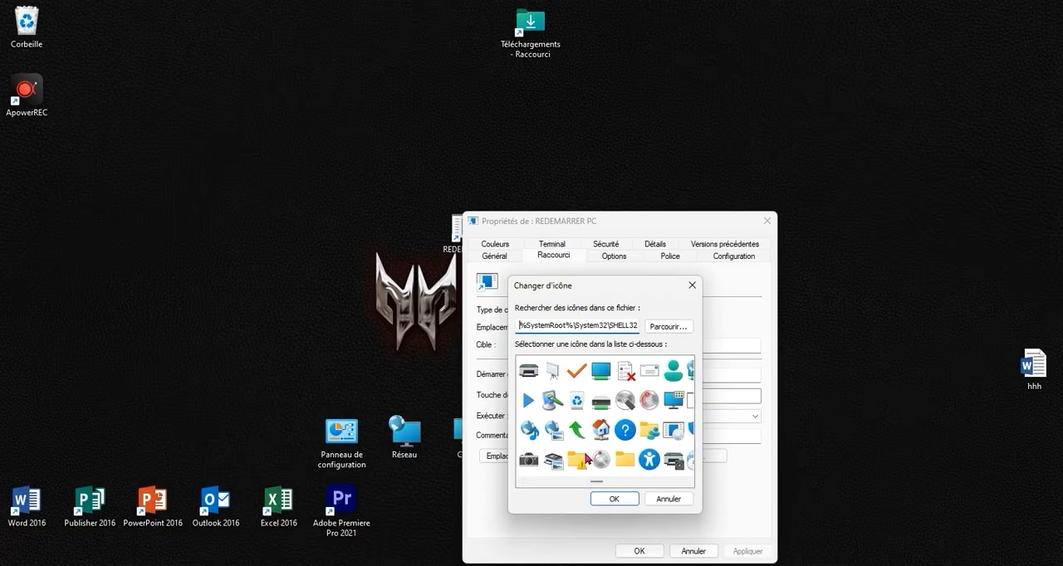
pyautogui.moveTo(597, 483); pyautogui.dragTo(638, 488)
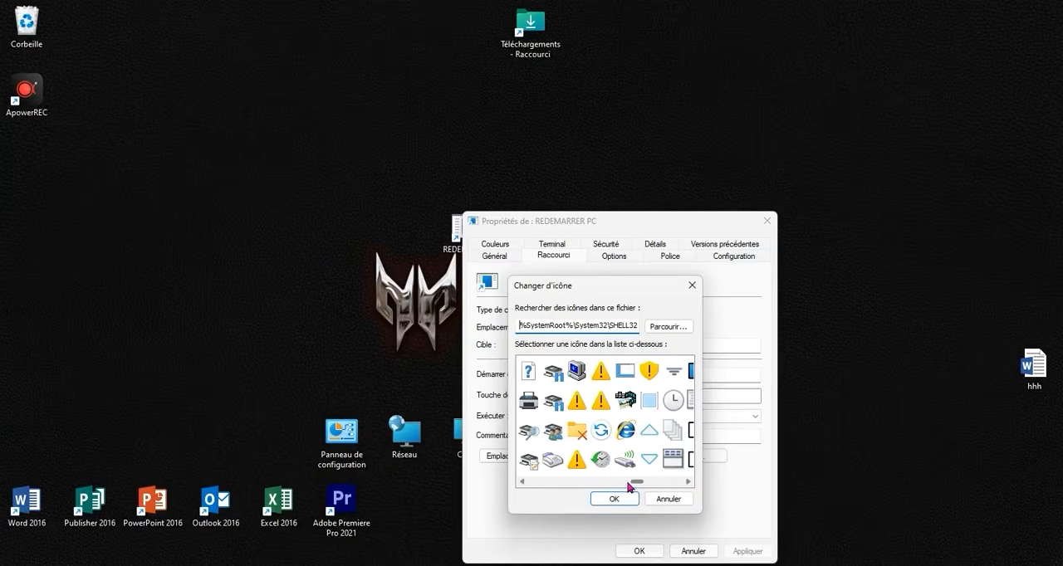
pyautogui.moveTo(635, 488); pyautogui.dragTo(657, 477)
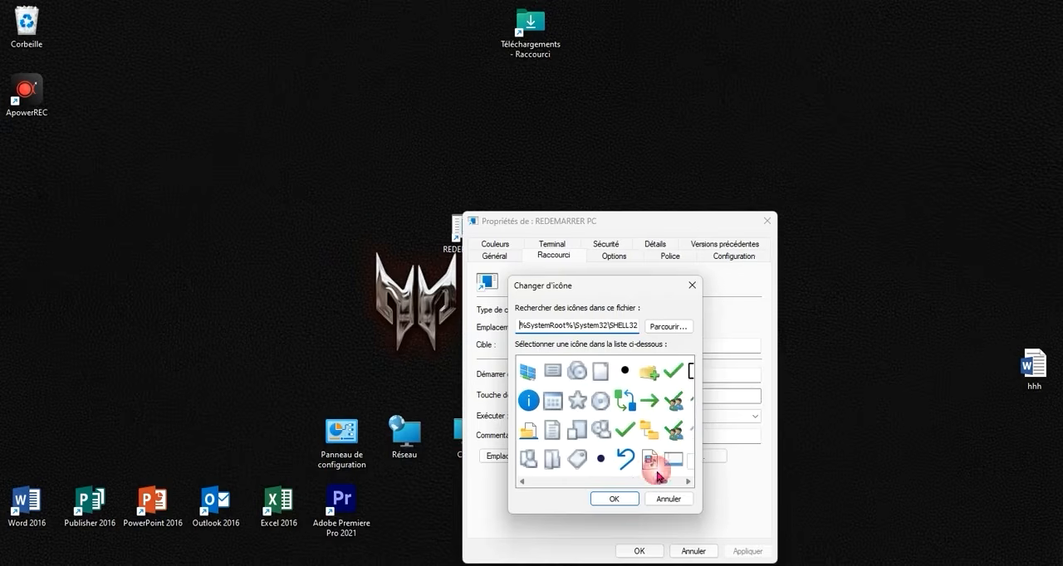
pyautogui.click(626, 407)
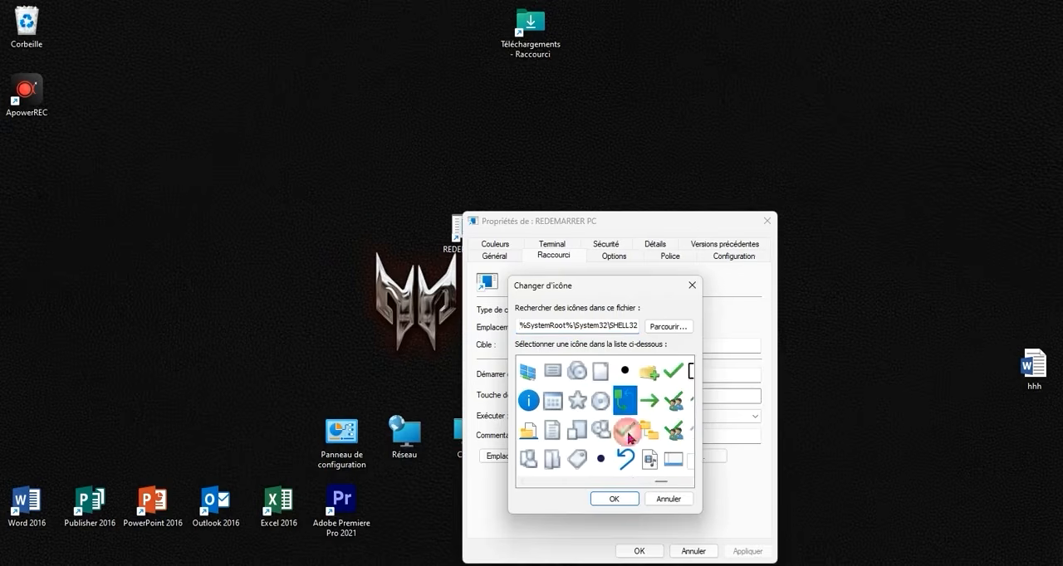
pyautogui.click(620, 499)
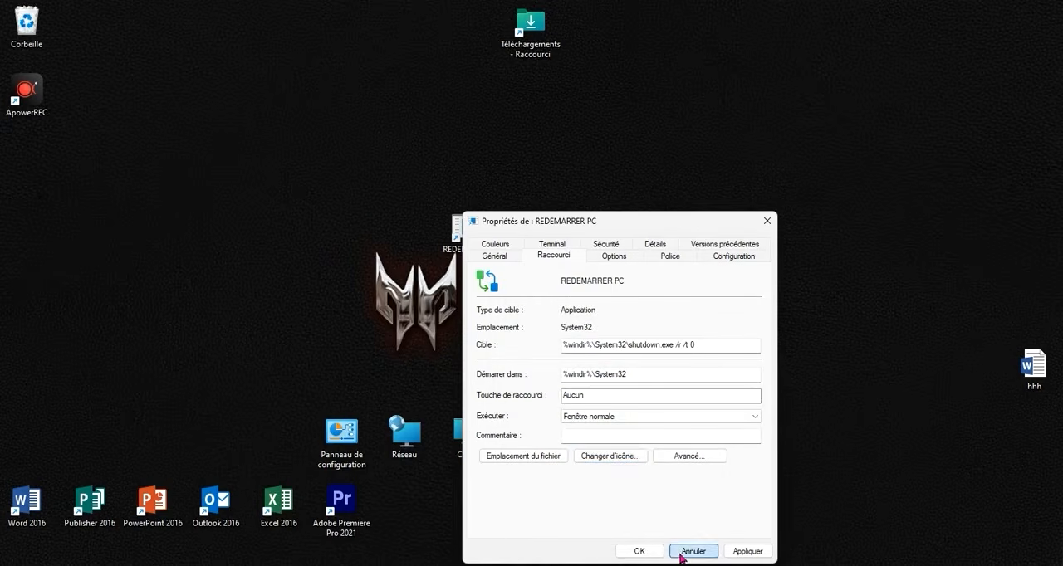
pyautogui.click(750, 553)
pyautogui.click(652, 551)
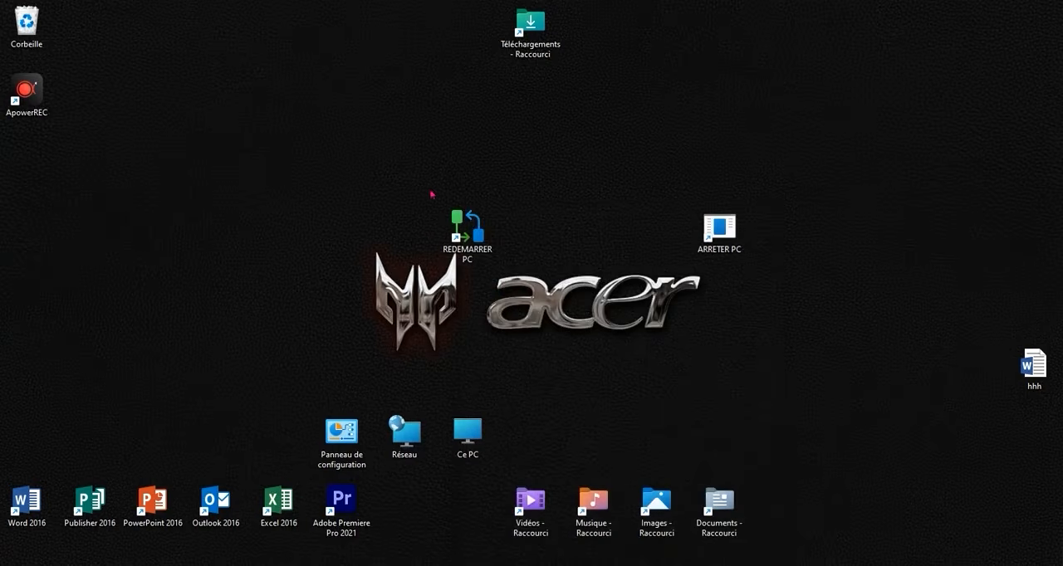
# - Assign the red power icon to the ARRETER PC shortcut, apply it and close the properties
pyautogui.rightClick(735, 250)
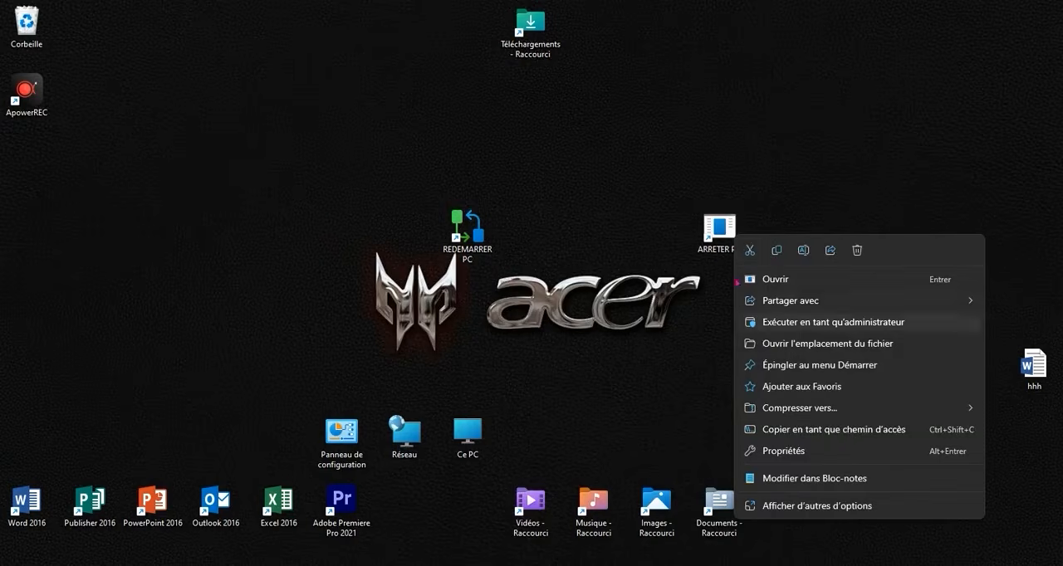
pyautogui.click(786, 450)
pyautogui.click(883, 458)
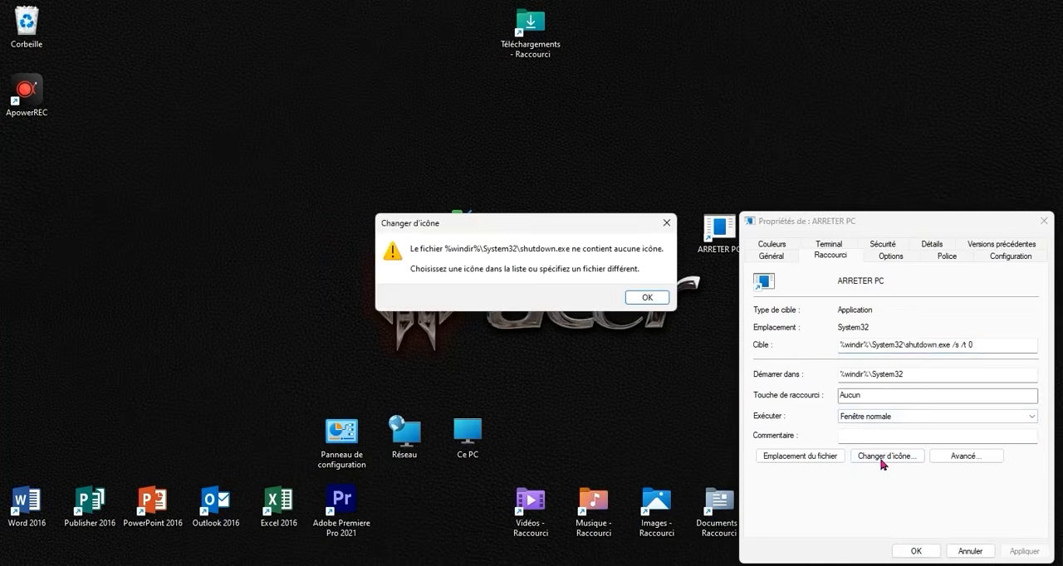
pyautogui.click(656, 297)
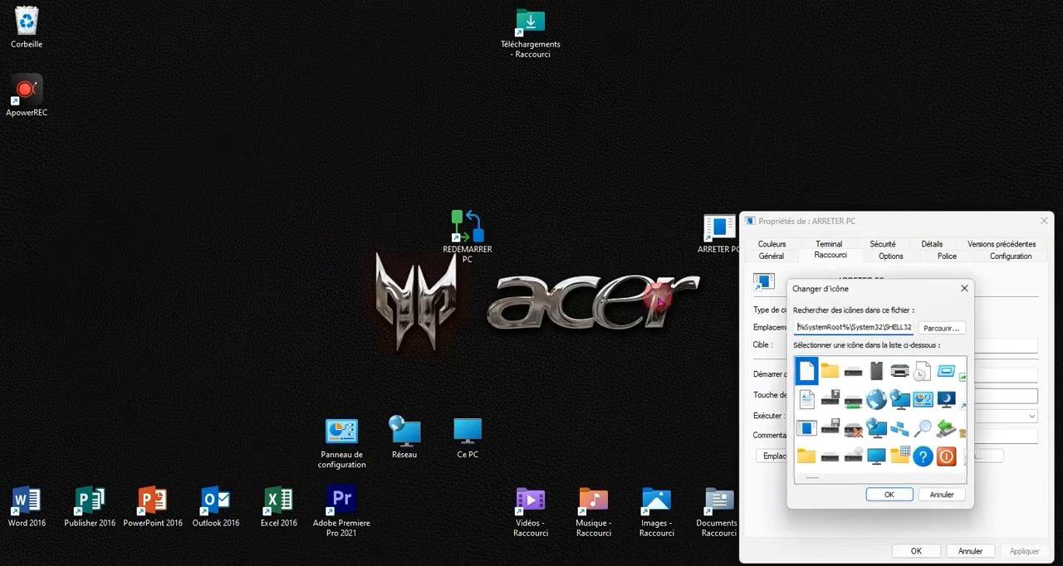
pyautogui.click(948, 457)
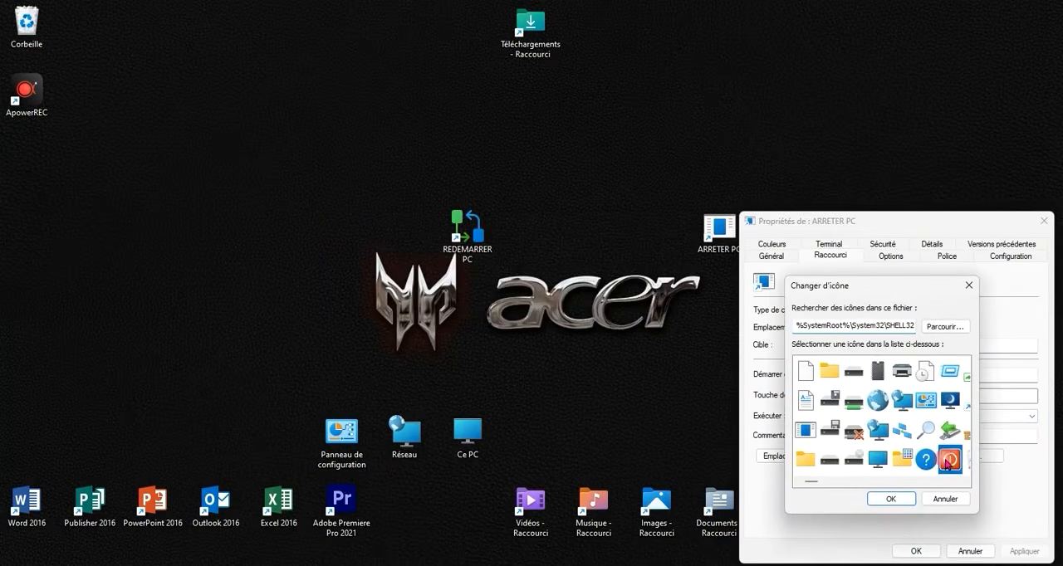
pyautogui.click(909, 501)
pyautogui.click(1012, 554)
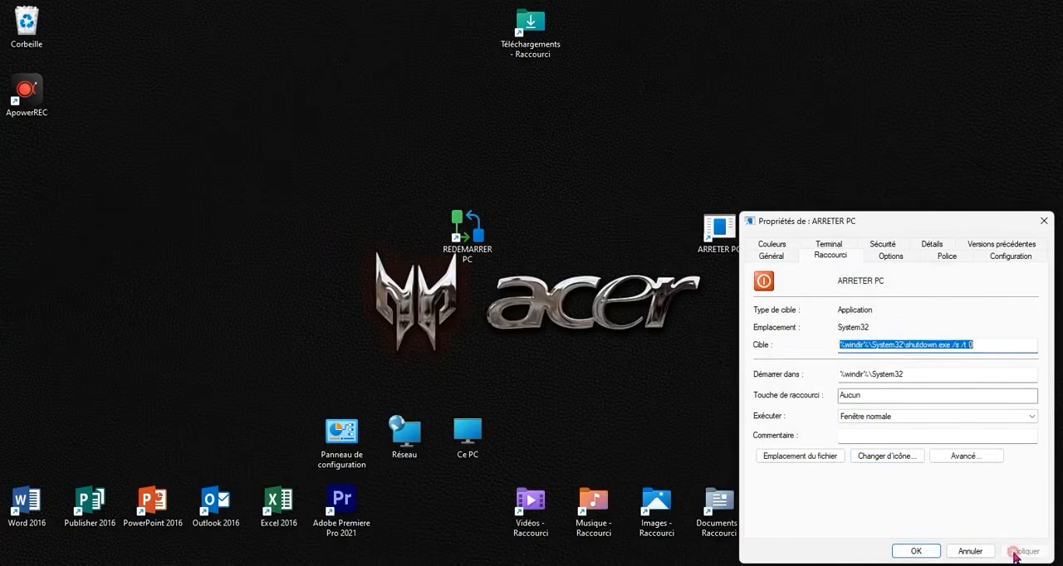
pyautogui.click(914, 551)
# - Place REDEMARRER PC and ARRETER PC side by side in the Ce PC row, above the Musique and Images shortcuts
pyautogui.moveTo(719, 227); pyautogui.dragTo(719, 365)
pyautogui.moveTo(480, 226); pyautogui.dragTo(610, 432)
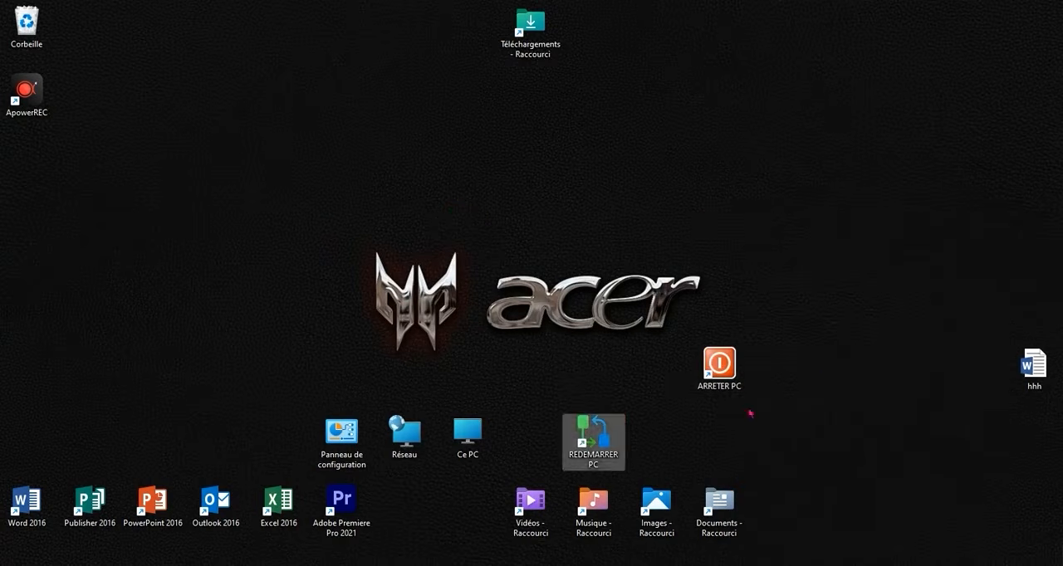
pyautogui.moveTo(719, 365); pyautogui.dragTo(661, 432)
pyautogui.click(893, 430)
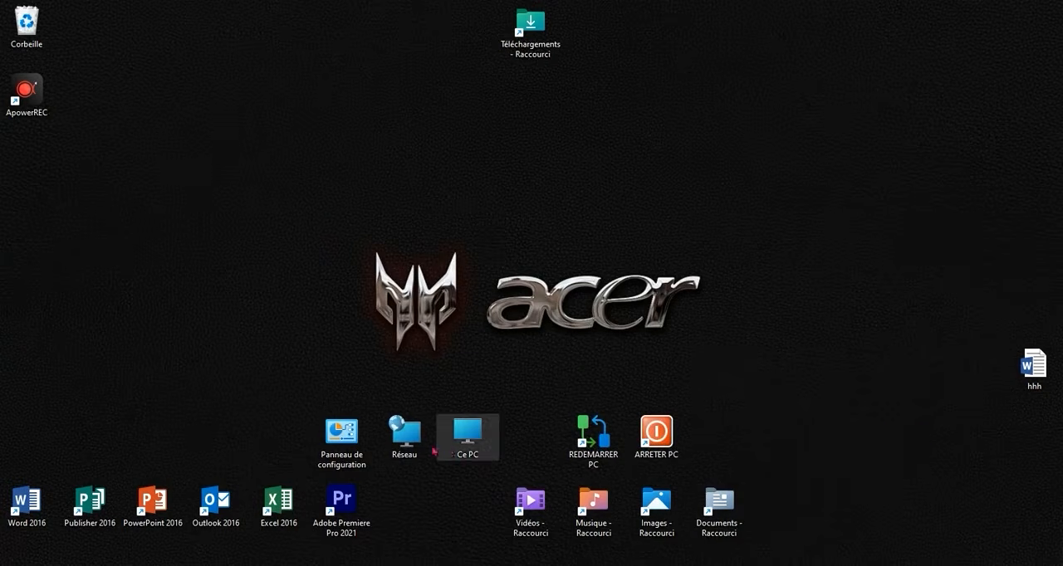
# - Examine the power options in the Start menu, then close it without choosing one
pyautogui.press('super')
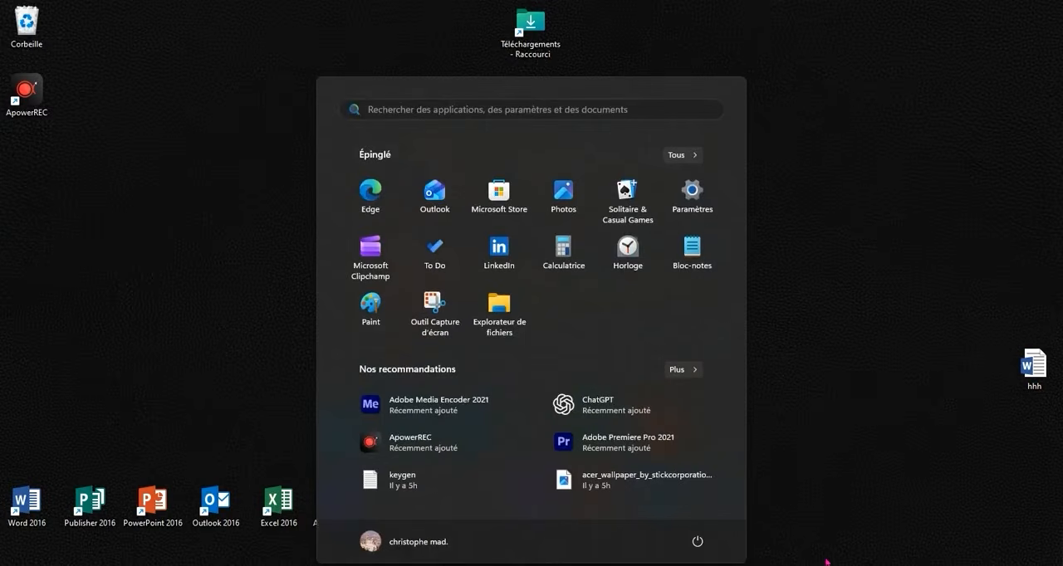
pyautogui.click(697, 541)
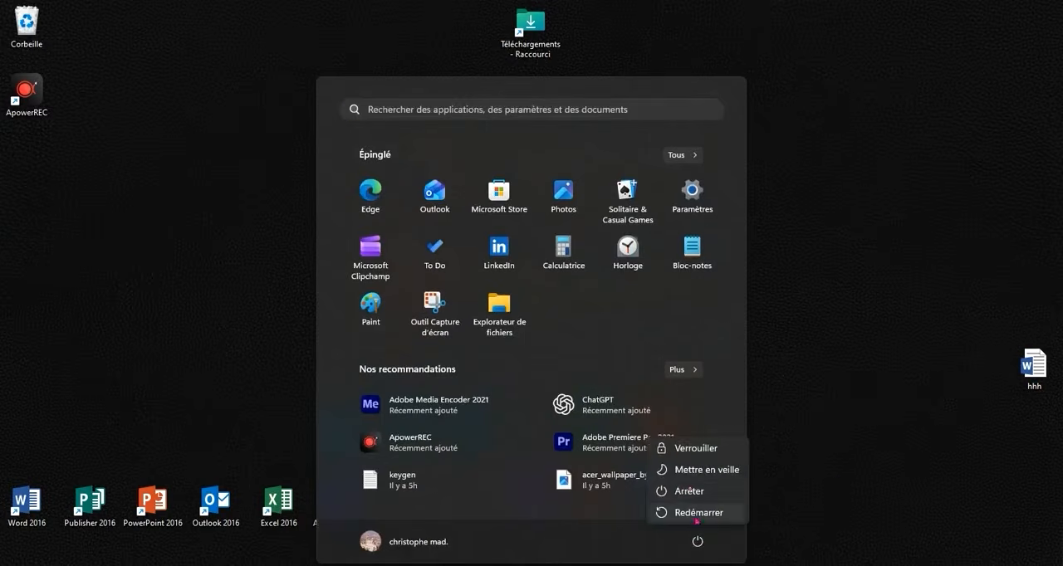
pyautogui.click(842, 485)
pyautogui.click(797, 408)
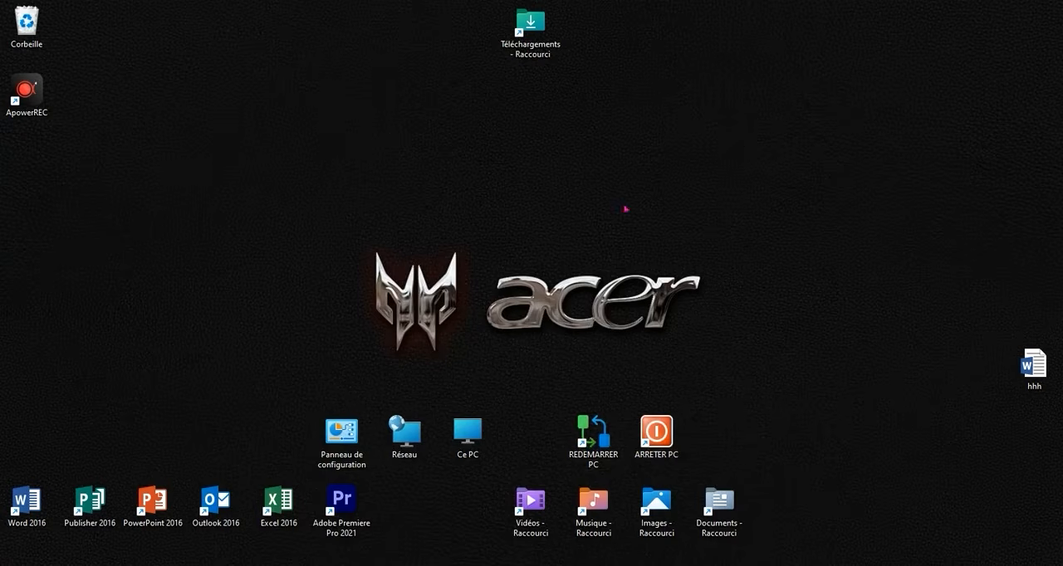
# - Move the Téléchargements shortcut into the folder shortcut row, directly before Vidéos
pyautogui.moveTo(530, 29); pyautogui.dragTo(487, 498)
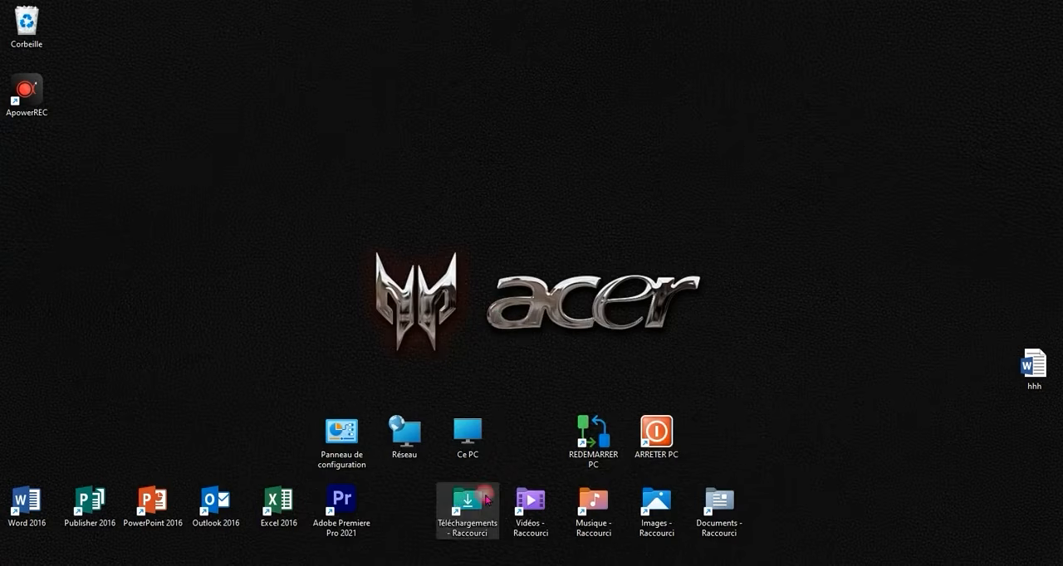
pyautogui.click(514, 277)
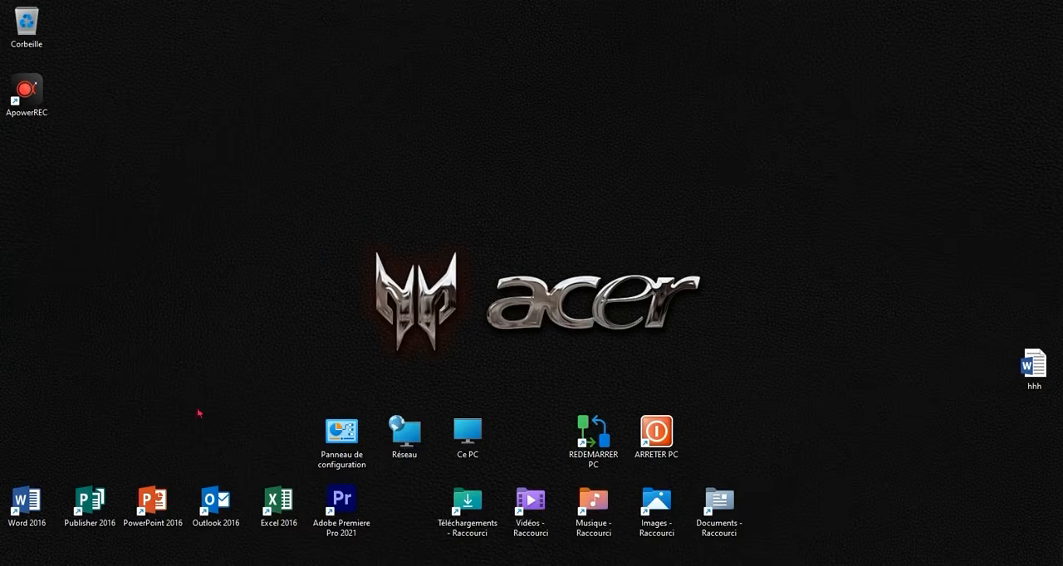
# - Look at the Widgets board from the taskbar and close it
pyautogui.click(38, 565)
pyautogui.moveTo(38, 565)
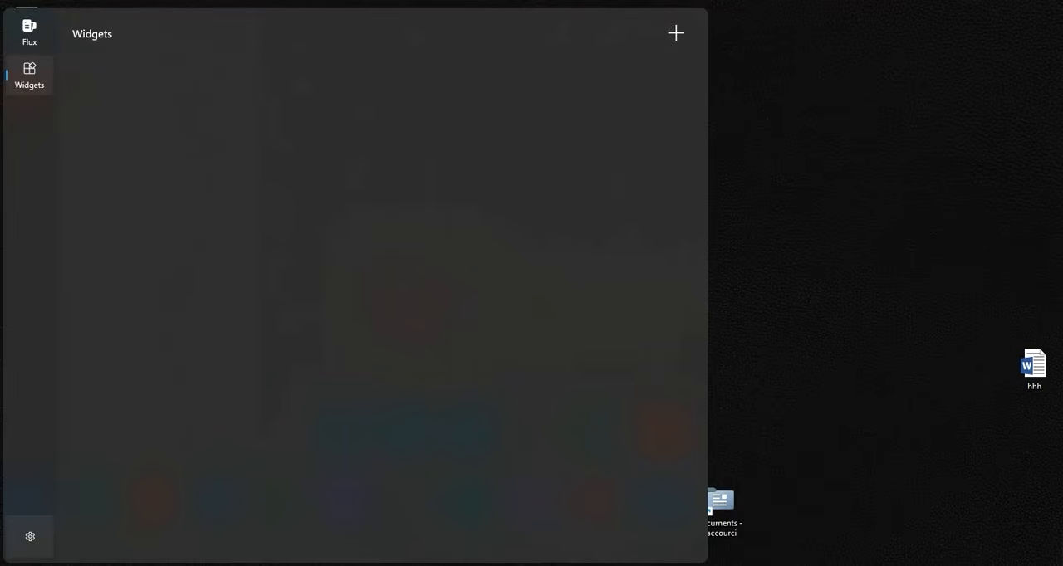
pyautogui.click(719, 372)
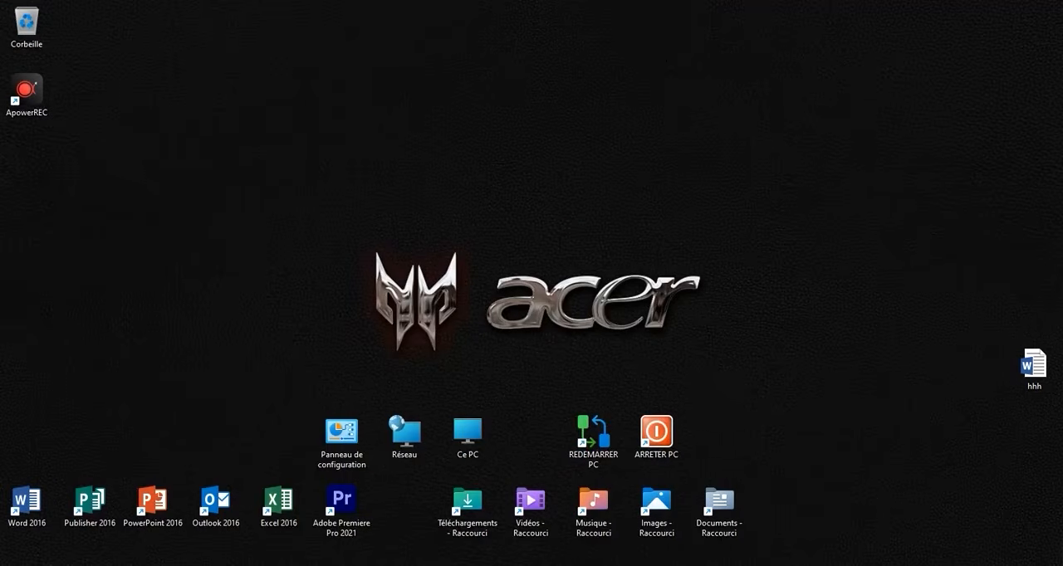
# - Turn off Widgets in the taskbar settings and review the display options for the search box without changing them
pyautogui.rightClick(352, 565)
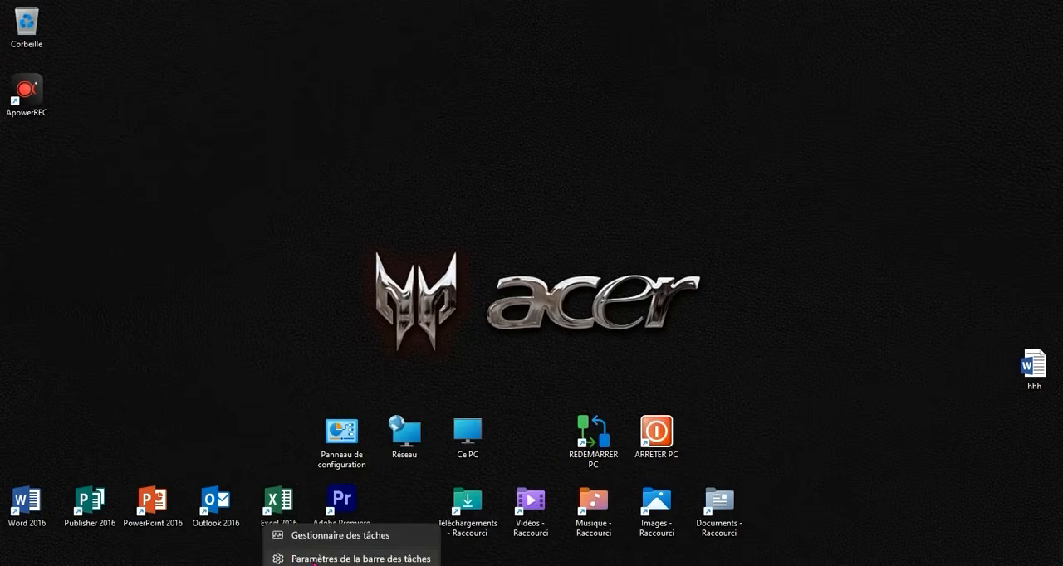
pyautogui.click(314, 560)
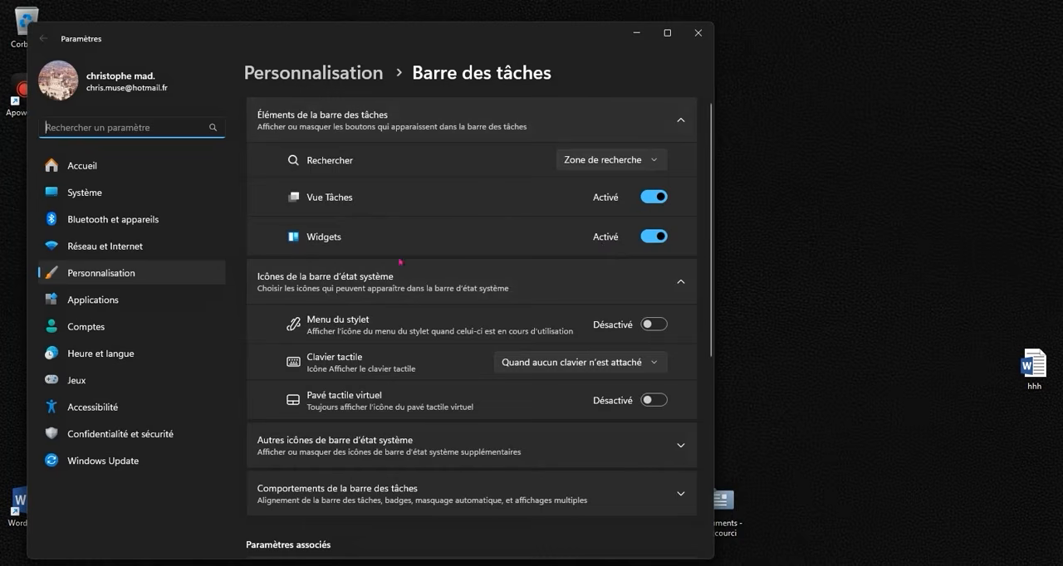
pyautogui.click(650, 237)
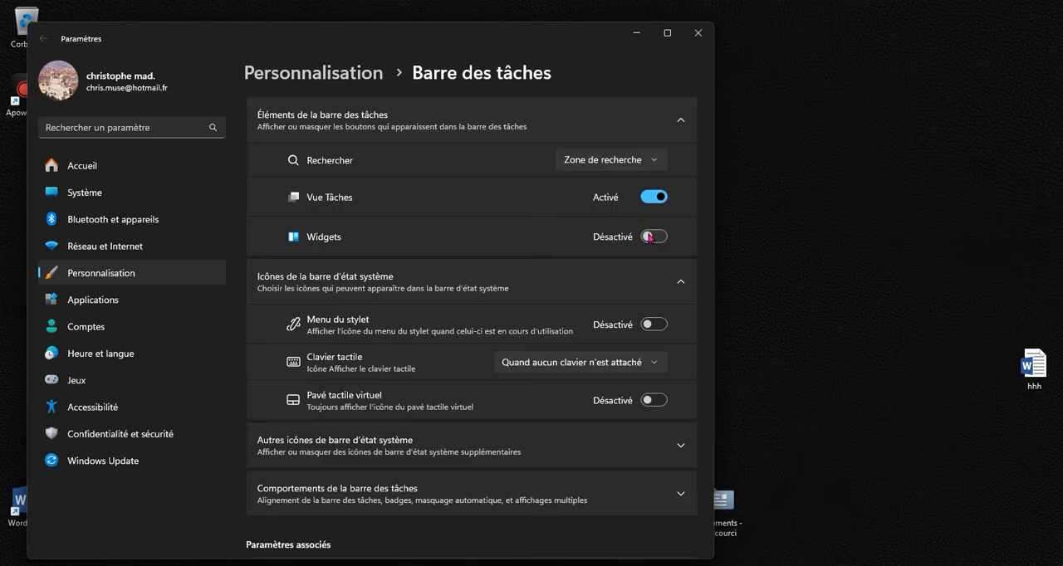
pyautogui.click(619, 161)
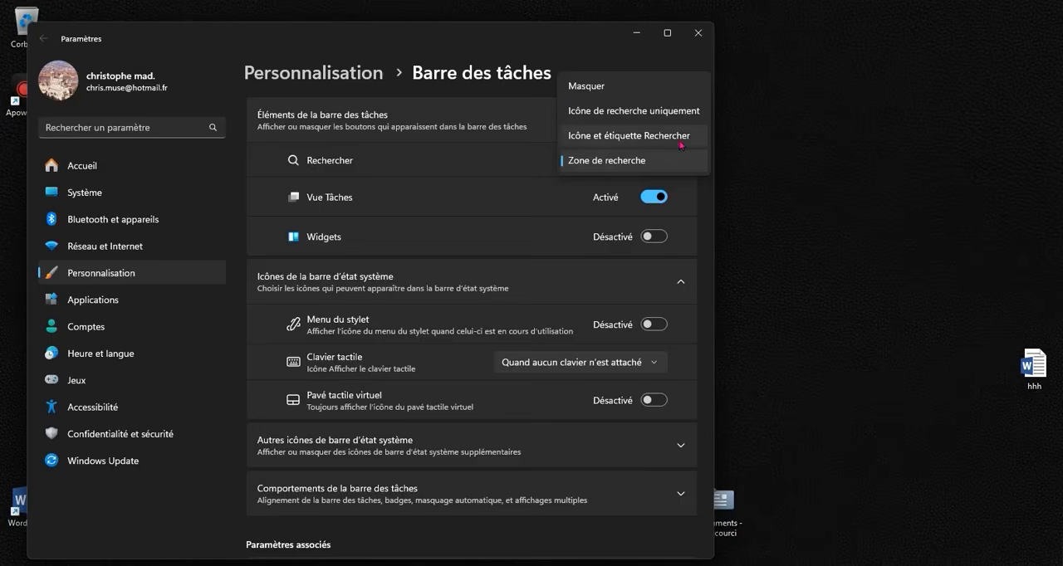
pyautogui.click(516, 226)
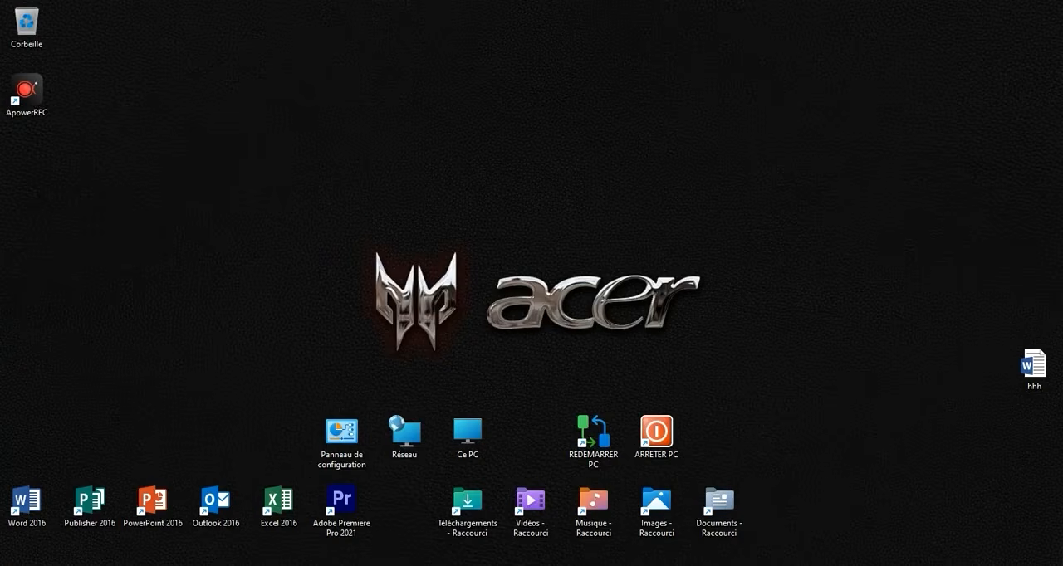
# - Open the Barre des tâches page of the Personnalisation settings from the desktop
pyautogui.rightClick(423, 187)
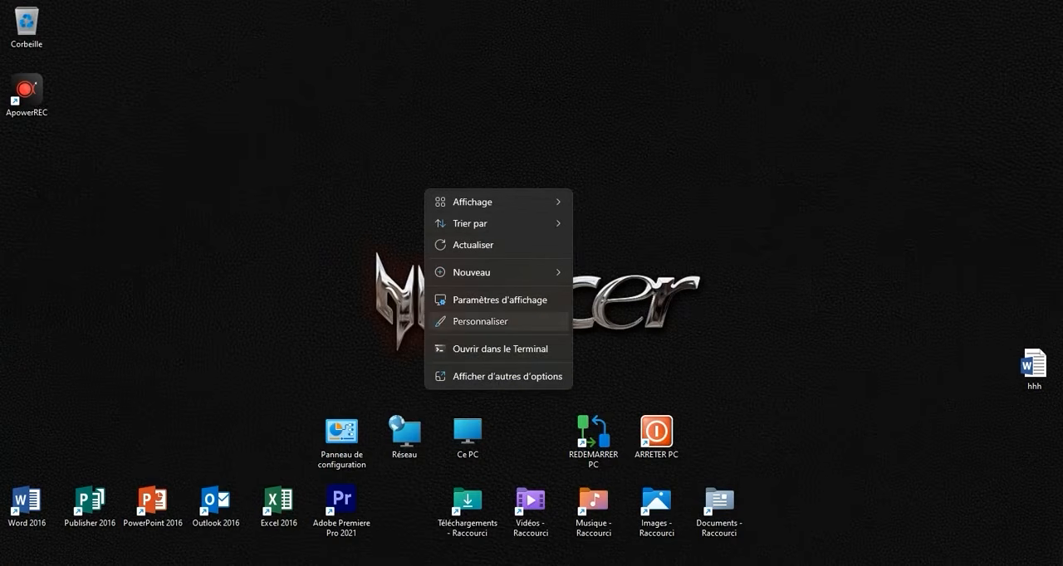
pyautogui.click(482, 321)
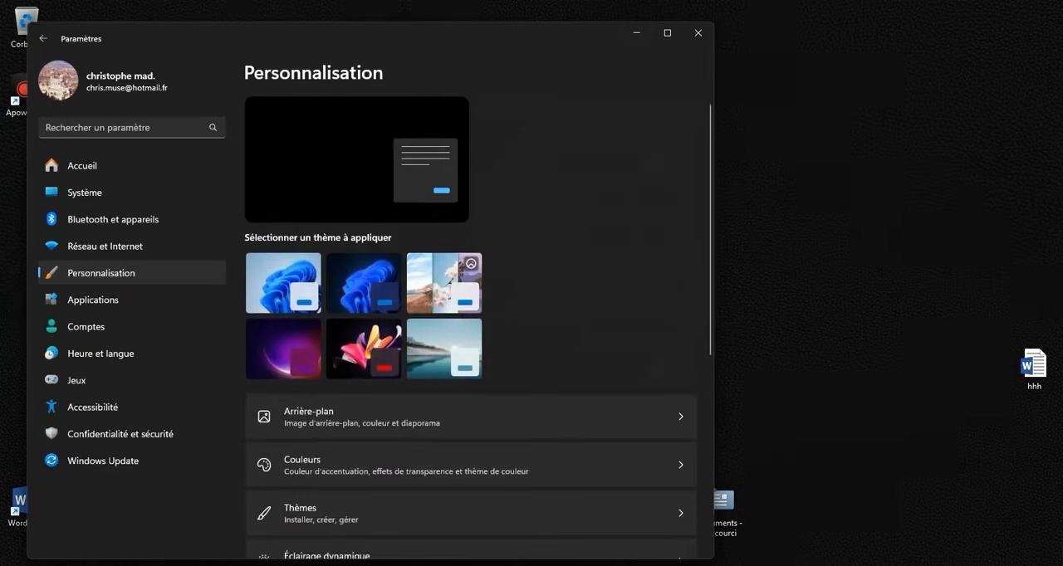
pyautogui.scroll(-5, 470, 332)
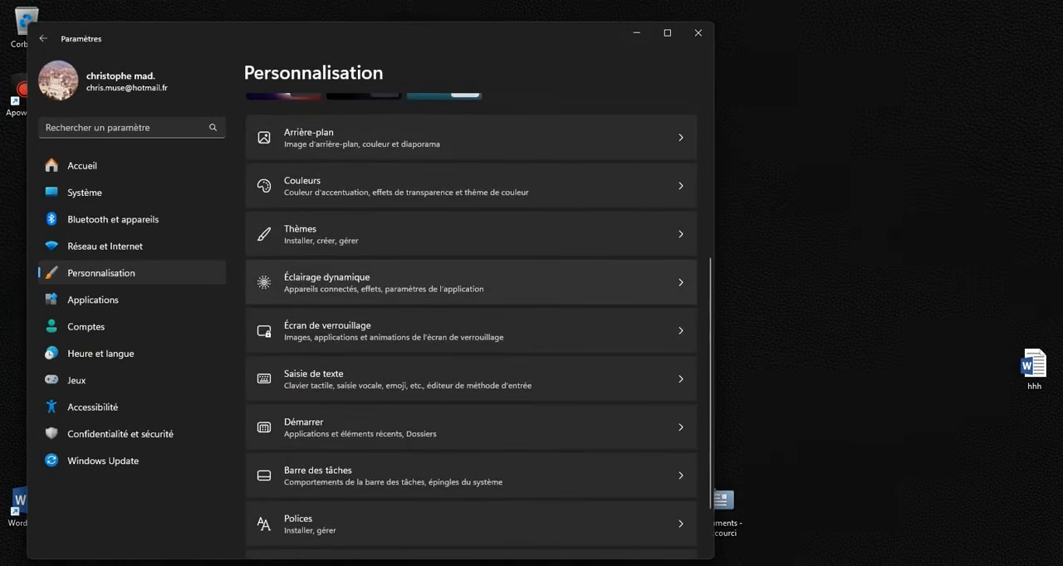
pyautogui.scroll(-1, 420, 386)
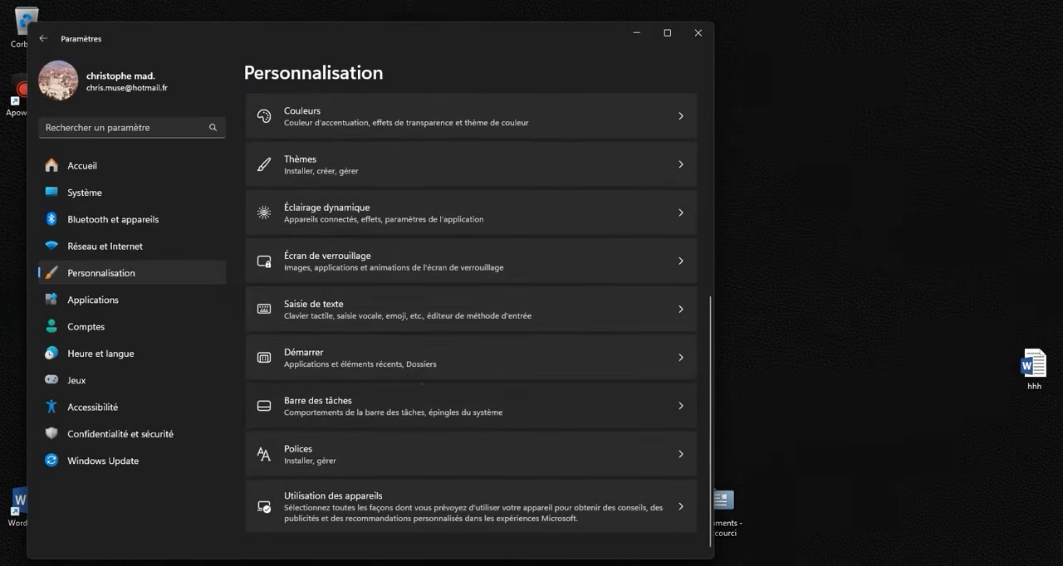
pyautogui.click(419, 390)
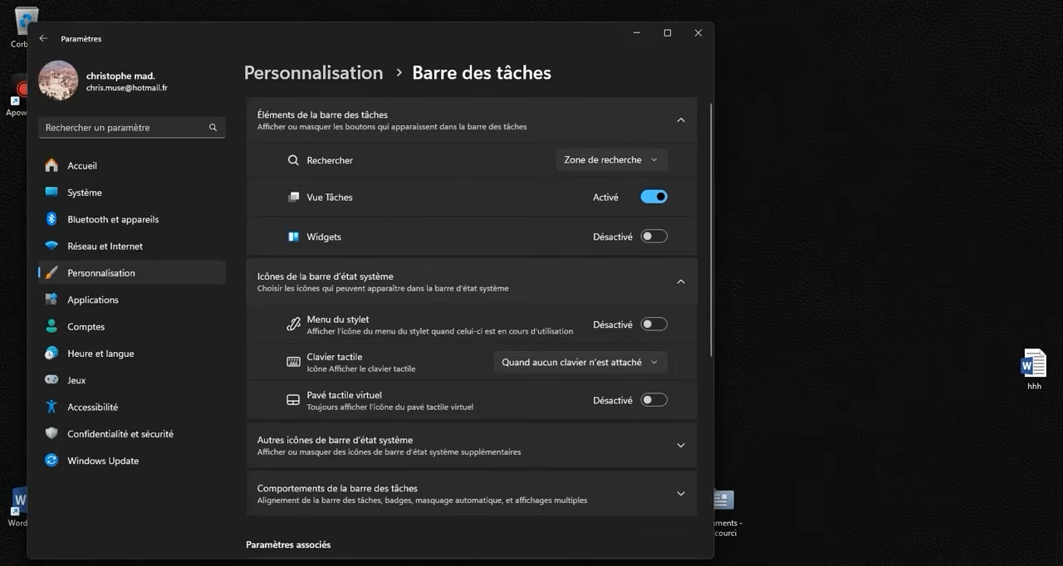
# - Set the taskbar alignment to Gauche in the taskbar behaviours and close the settings
pyautogui.scroll(-4, 471, 333)
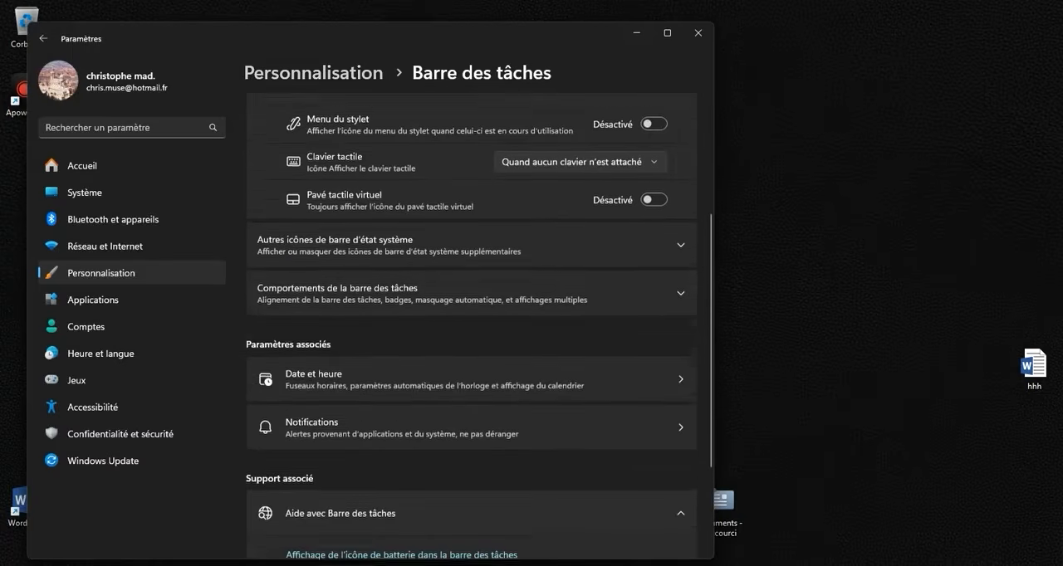
pyautogui.scroll(2, 471, 333)
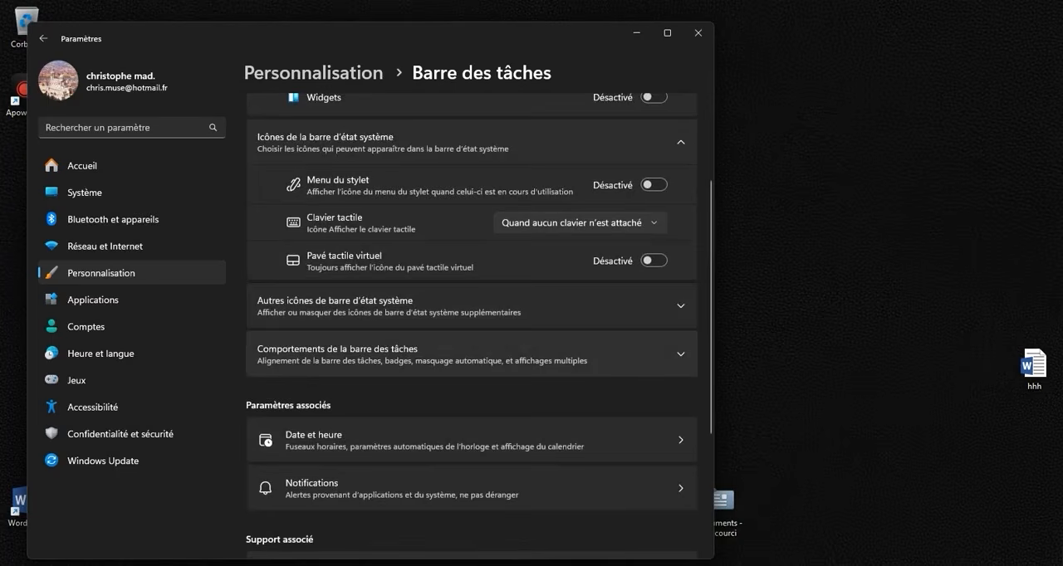
pyautogui.click(363, 358)
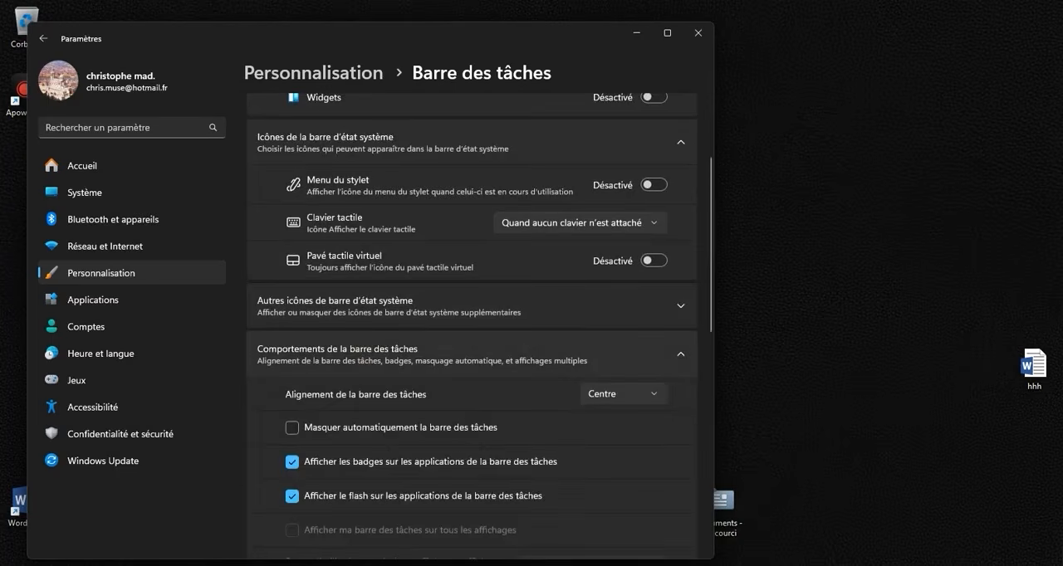
pyautogui.scroll(-2, 471, 332)
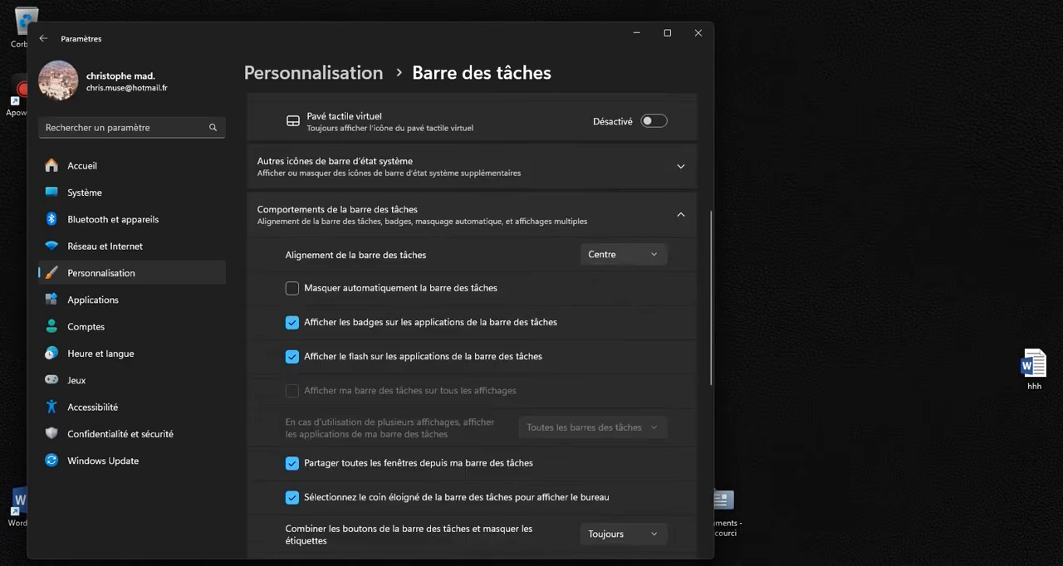
pyautogui.click(611, 255)
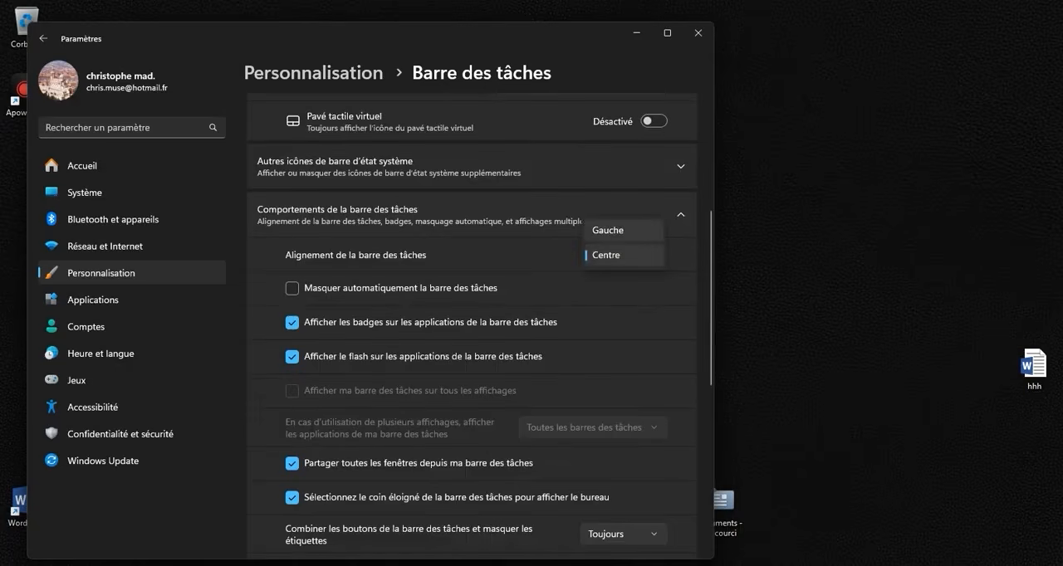
pyautogui.click(607, 230)
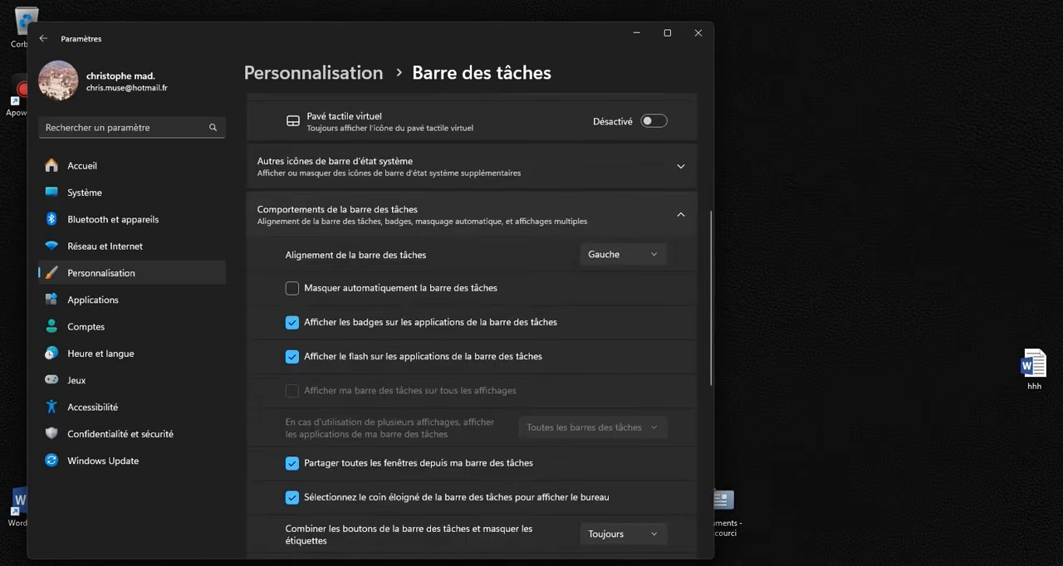
pyautogui.scroll(-6, 471, 332)
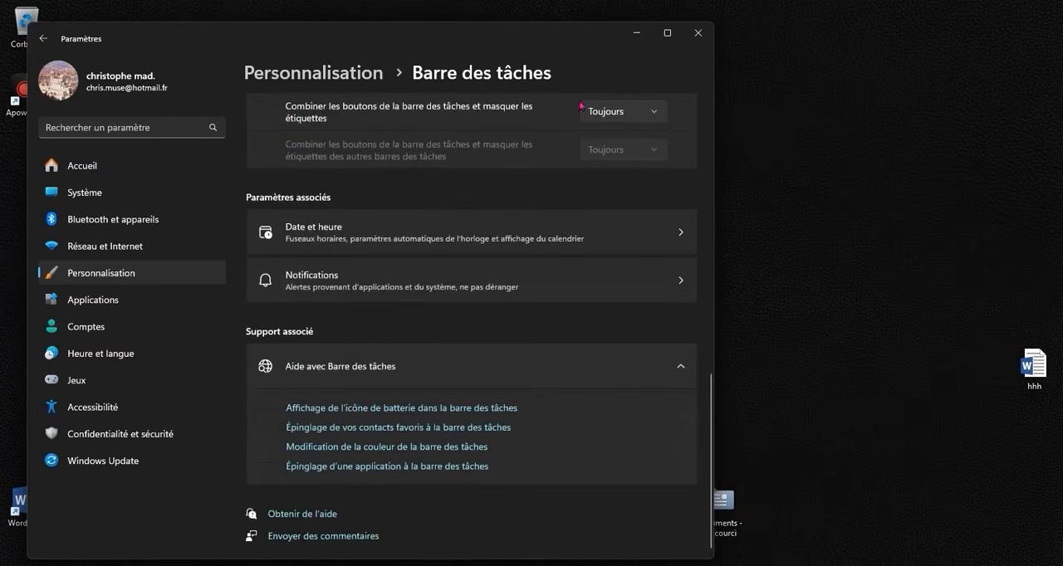
pyautogui.click(690, 37)
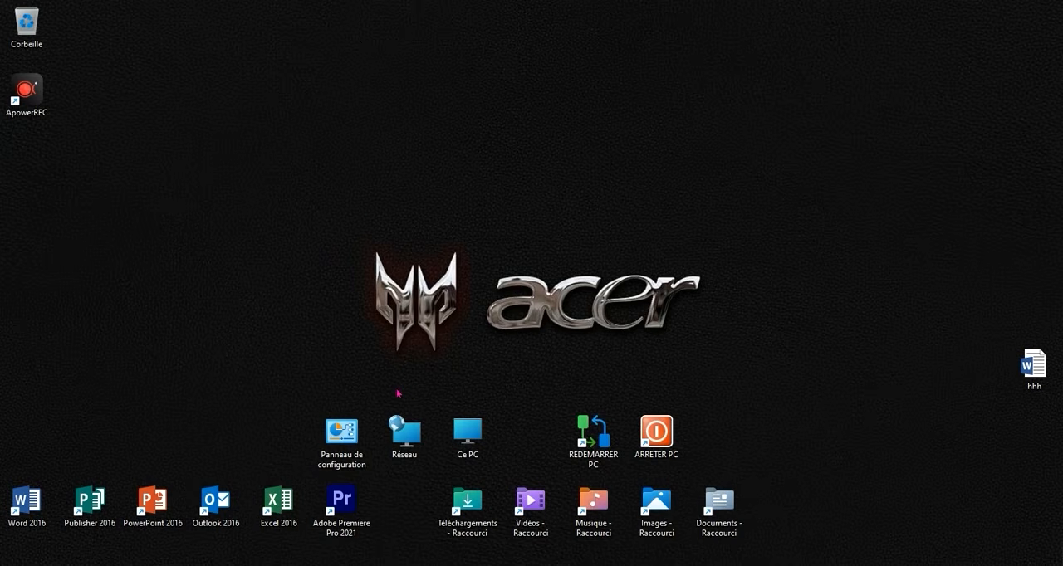
pyautogui.rightClick(313, 271)
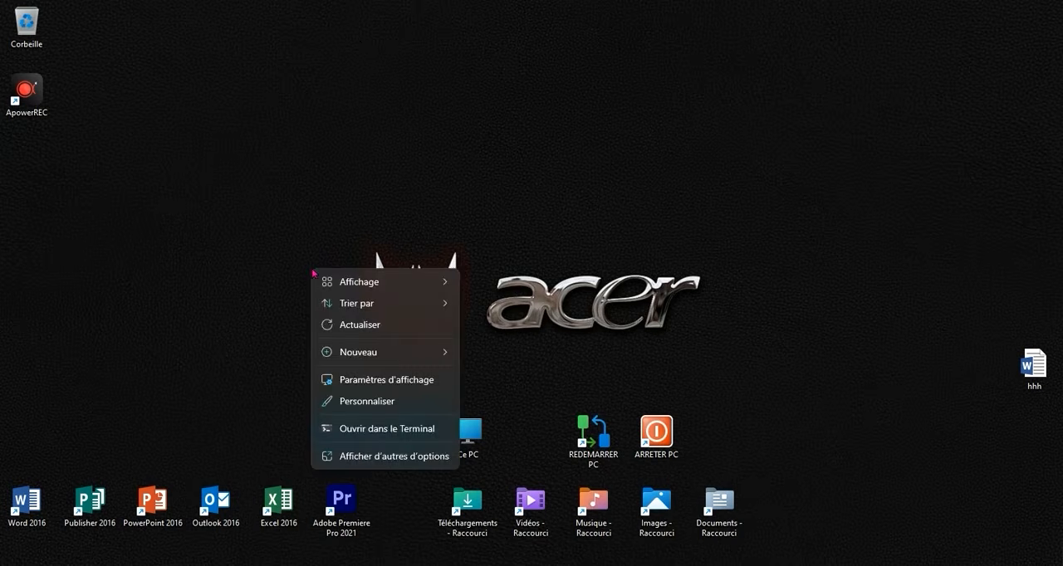
pyautogui.click(191, 243)
pyautogui.rightClick(200, 209)
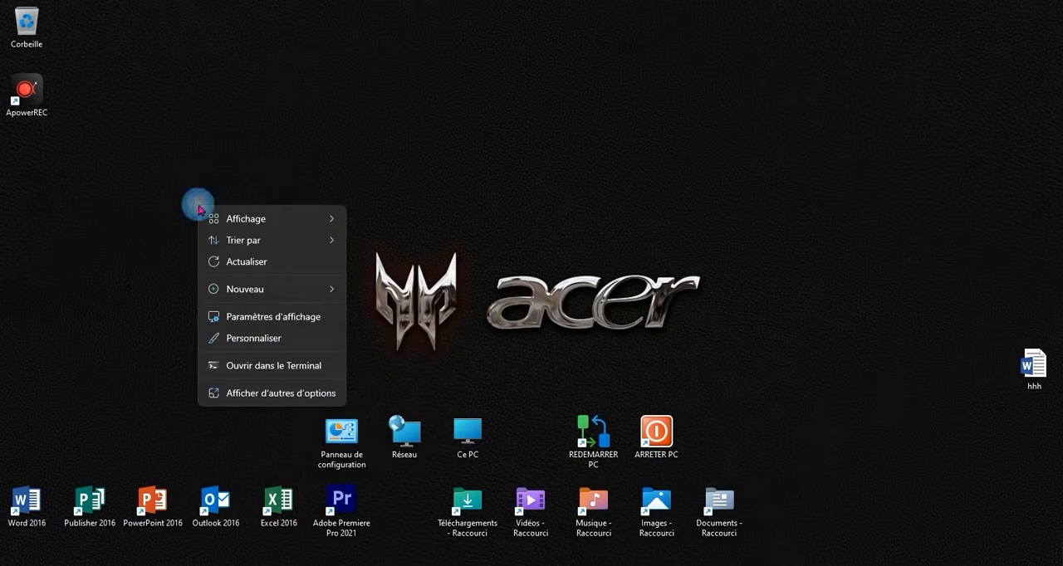
pyautogui.click(188, 197)
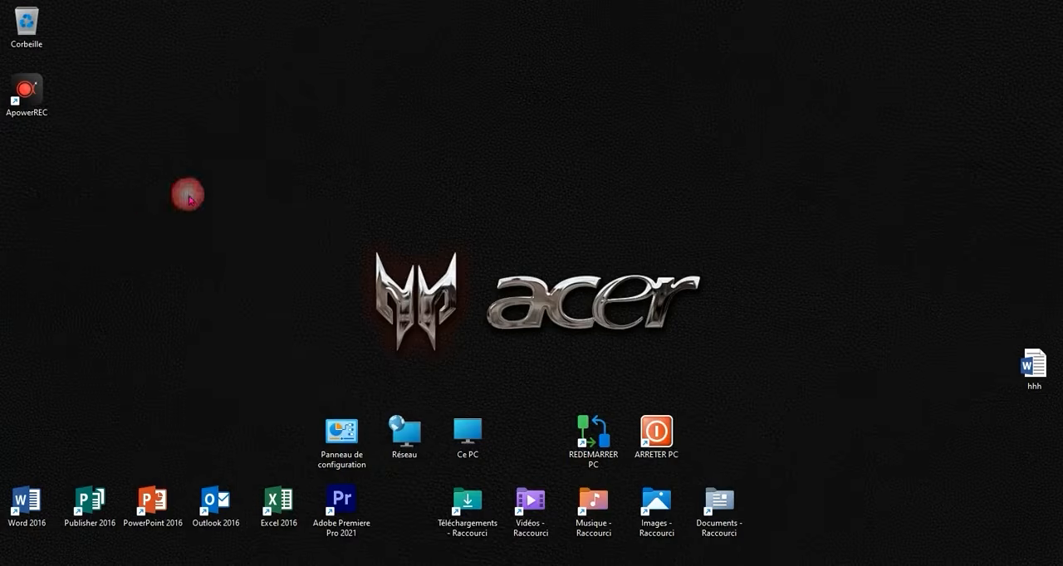
# - Display the desktop icons at the Grandes icônes size
pyautogui.rightClick(249, 198)
pyautogui.moveTo(329, 216)
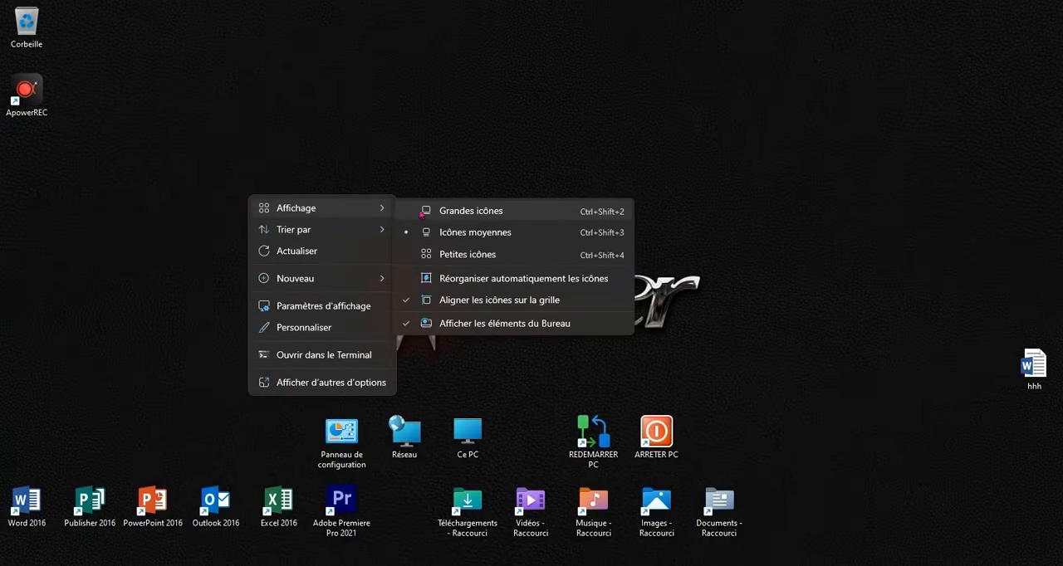
pyautogui.click(424, 212)
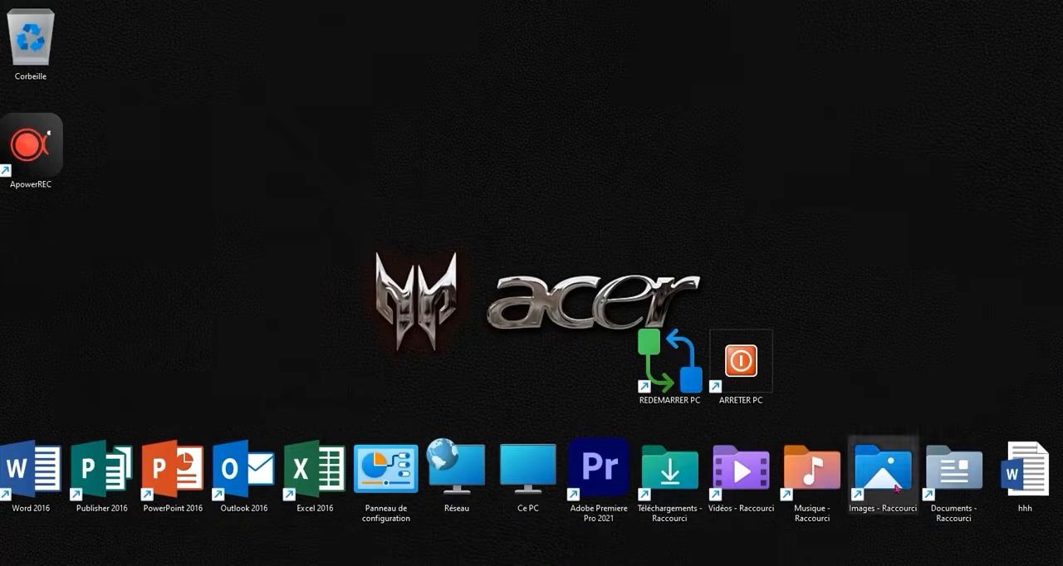
# - Return the desktop icons to the Icônes moyennes size
pyautogui.rightClick(341, 241)
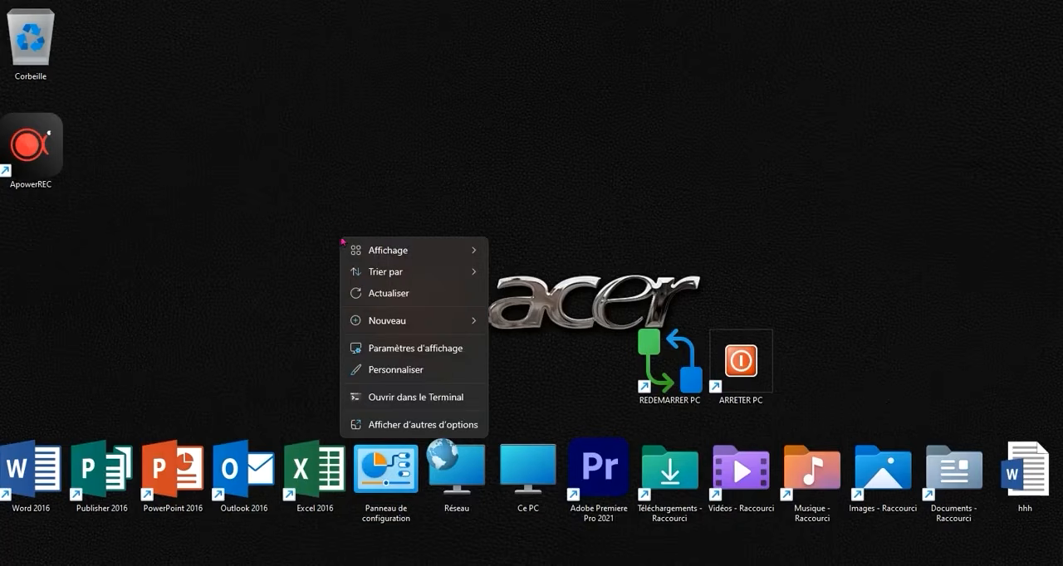
pyautogui.moveTo(382, 250)
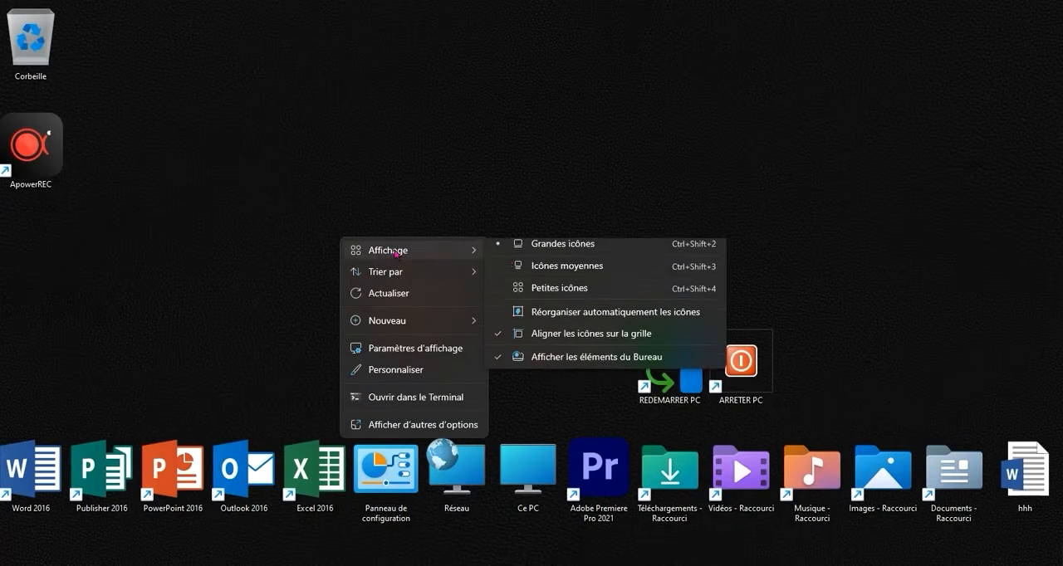
pyautogui.click(523, 273)
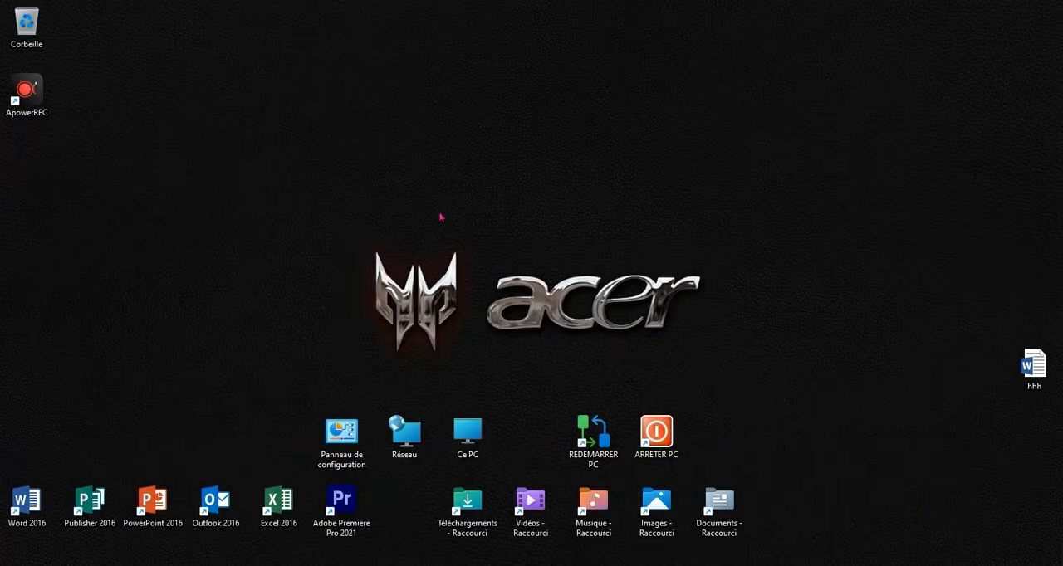
pyautogui.click(439, 212)
# - Set the screen resolution to 1366 × 768 in the display settings, keep it, and minimize the settings to view the desktop
pyautogui.rightClick(424, 191)
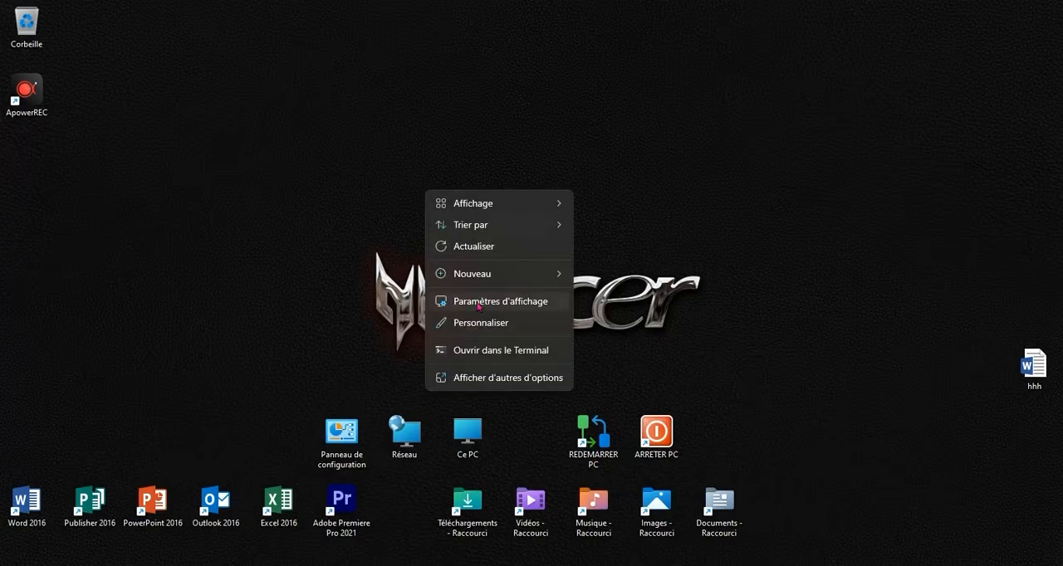
pyautogui.rightClick(323, 180)
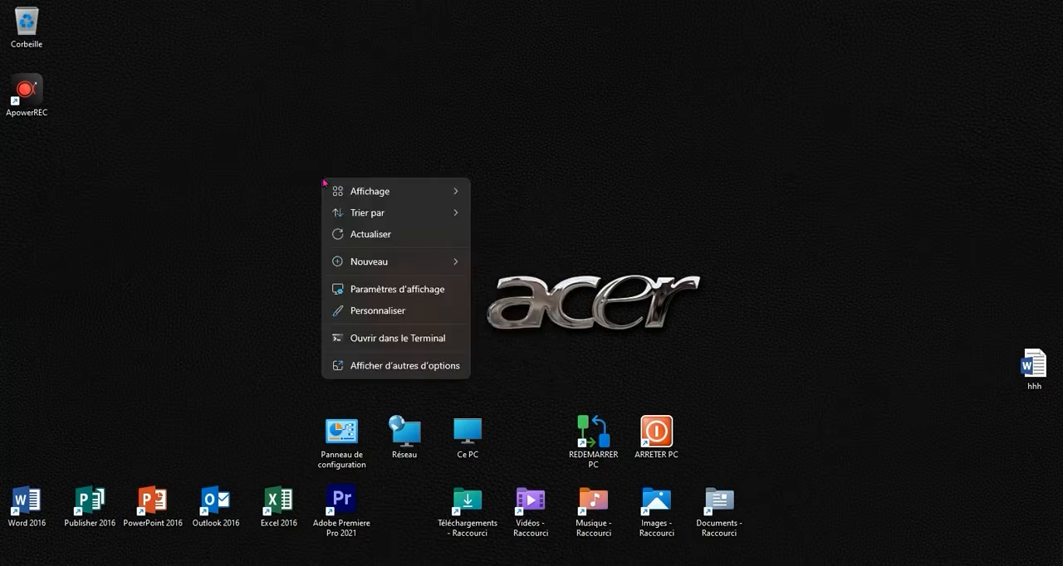
pyautogui.click(391, 287)
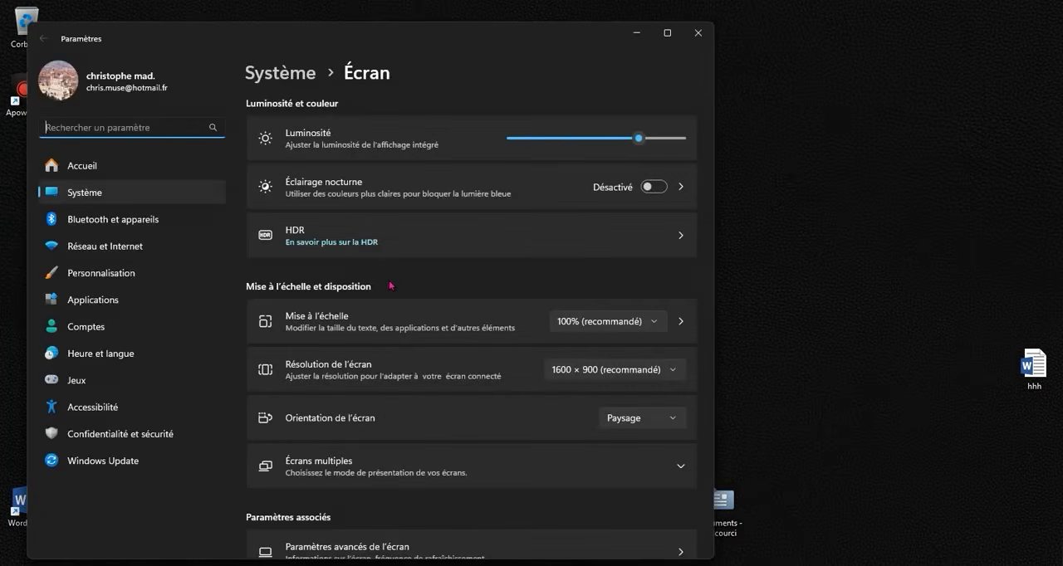
pyautogui.click(594, 371)
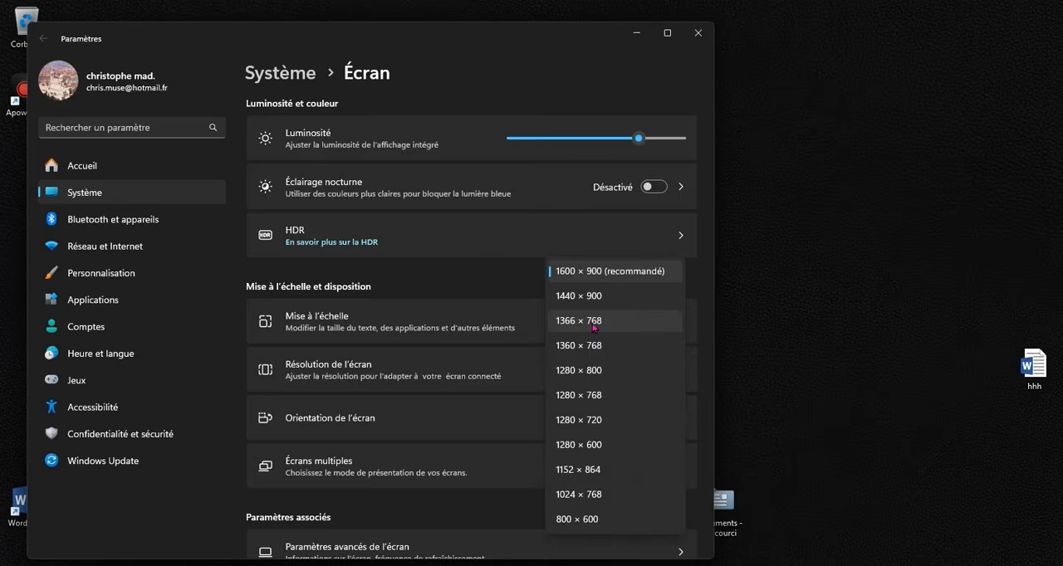
pyautogui.click(595, 323)
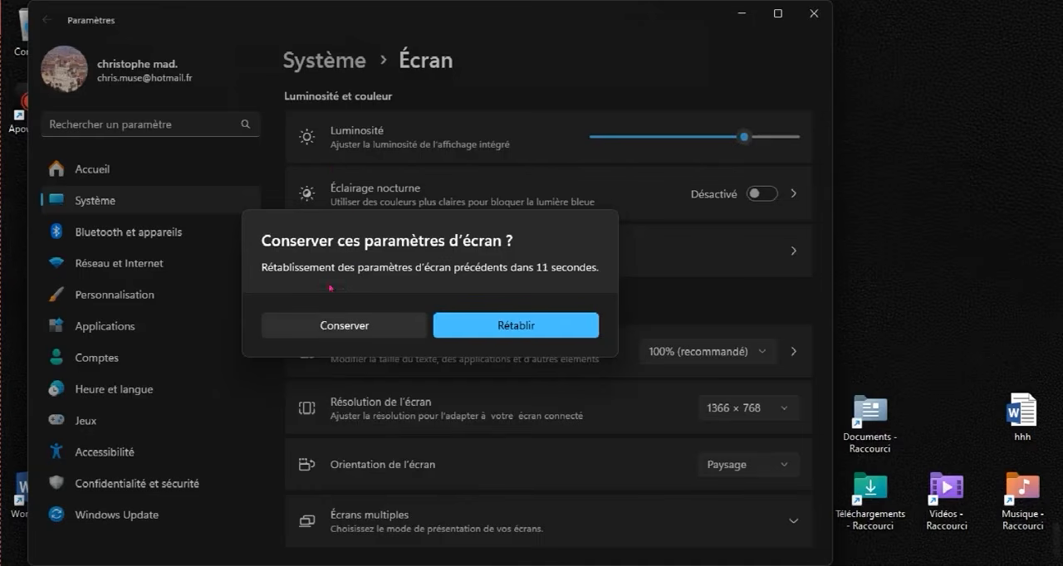
pyautogui.click(334, 324)
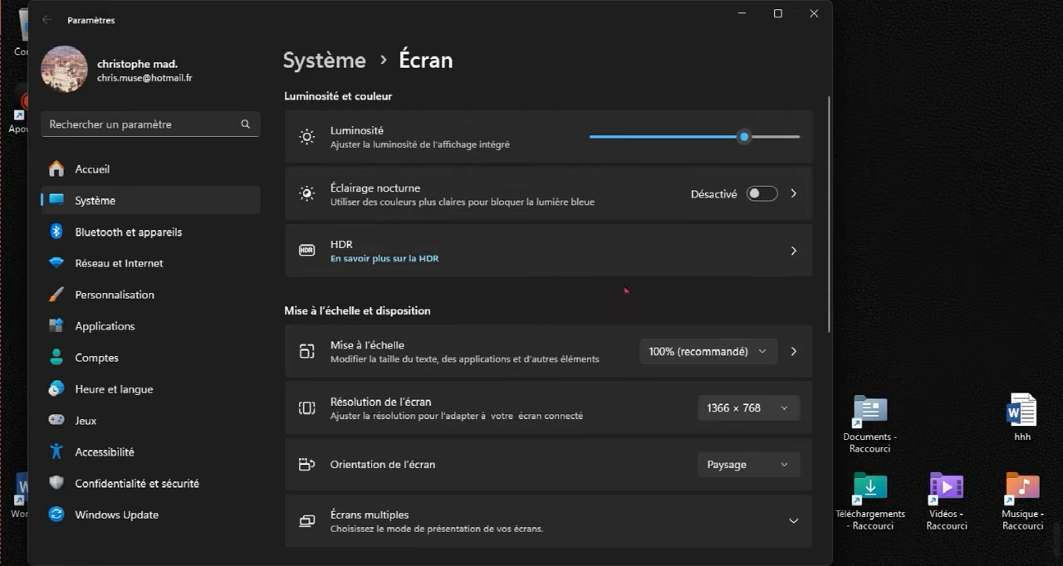
pyautogui.click(741, 13)
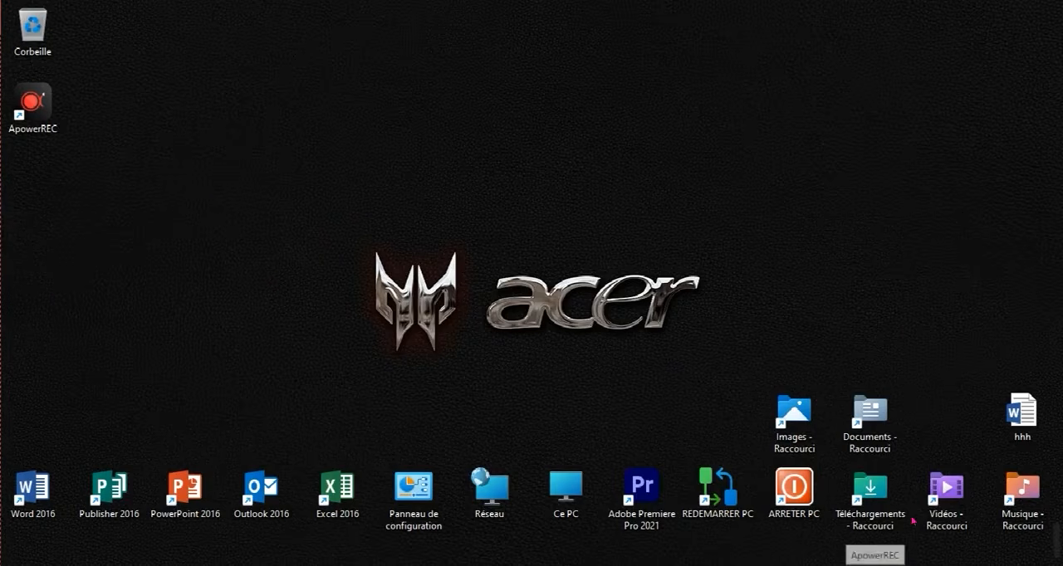
# - Reopen the display settings, set the screen resolution to the recommended 1600 × 900 and keep the change
pyautogui.rightClick(253, 230)
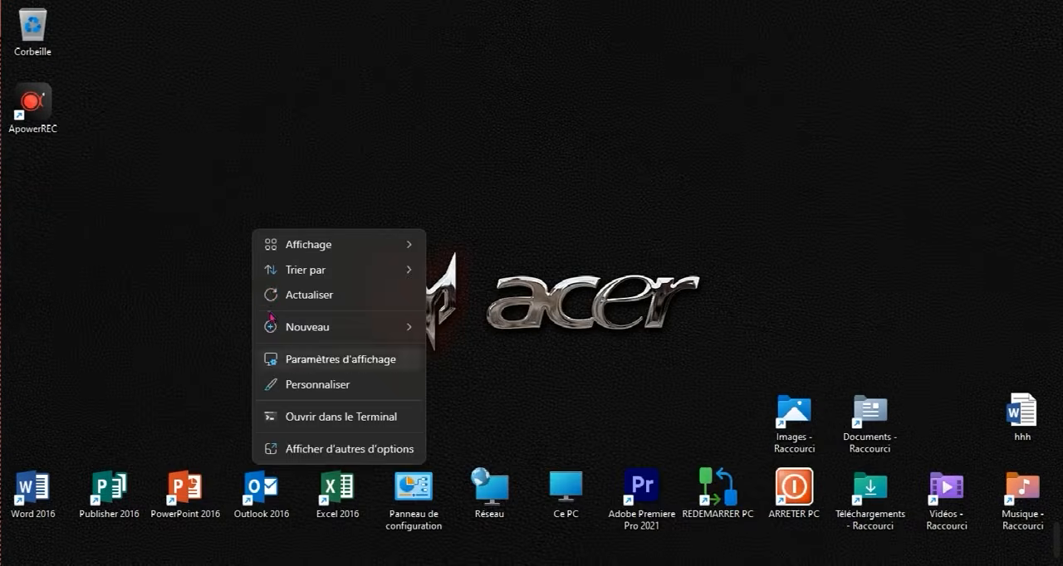
pyautogui.click(280, 358)
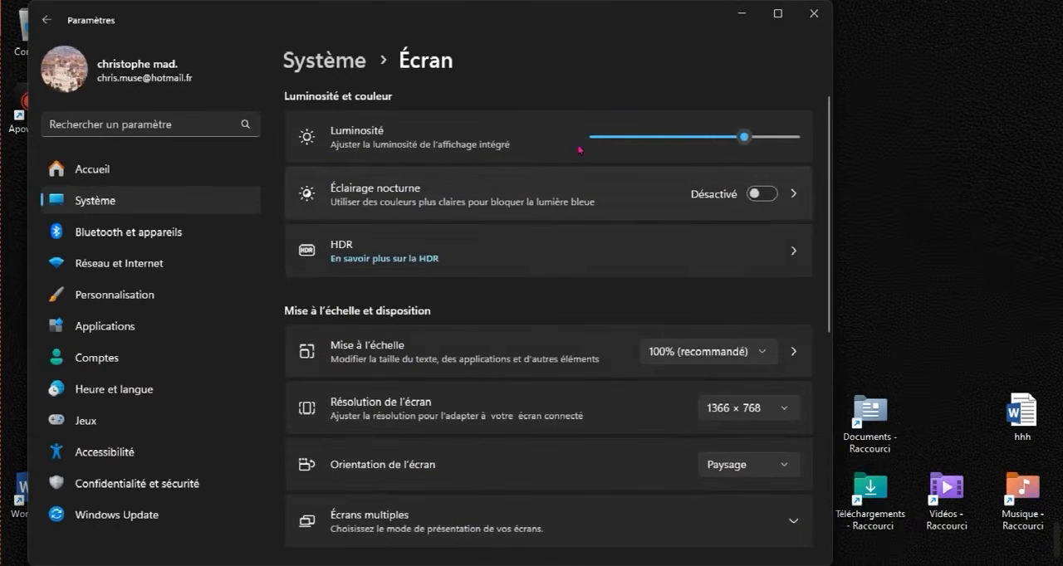
pyautogui.click(720, 409)
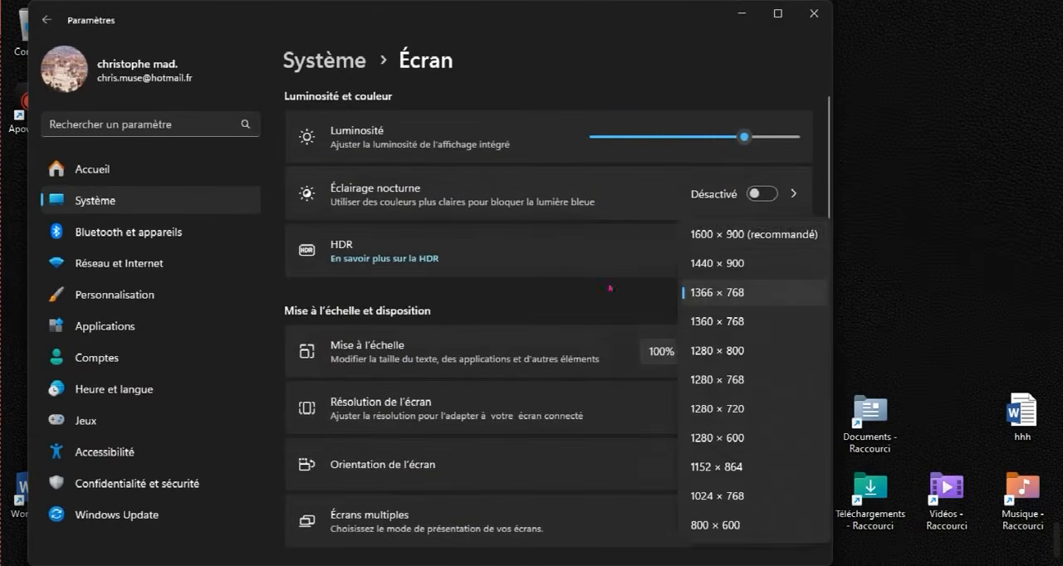
pyautogui.click(754, 234)
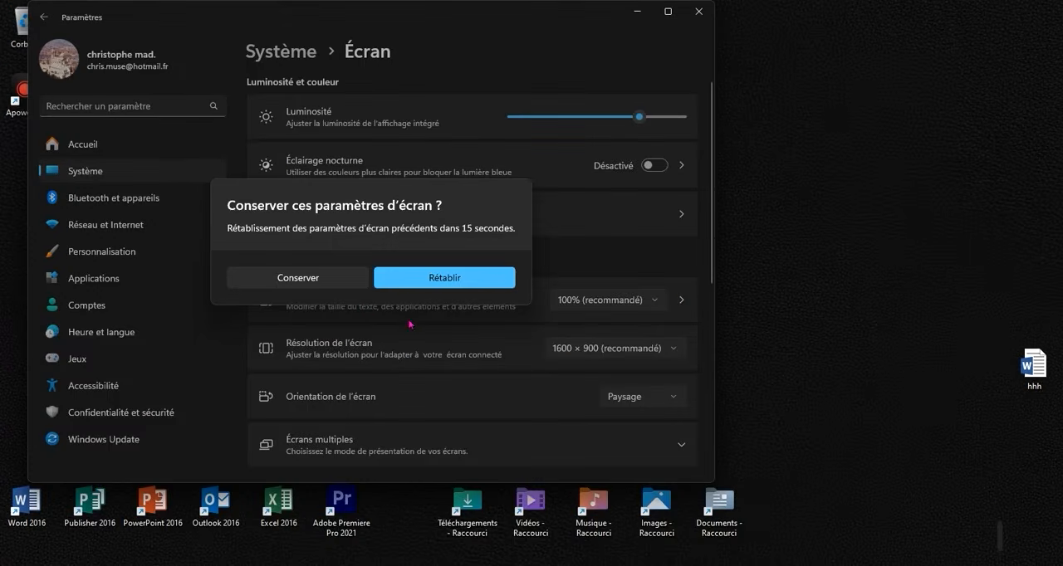
pyautogui.click(317, 284)
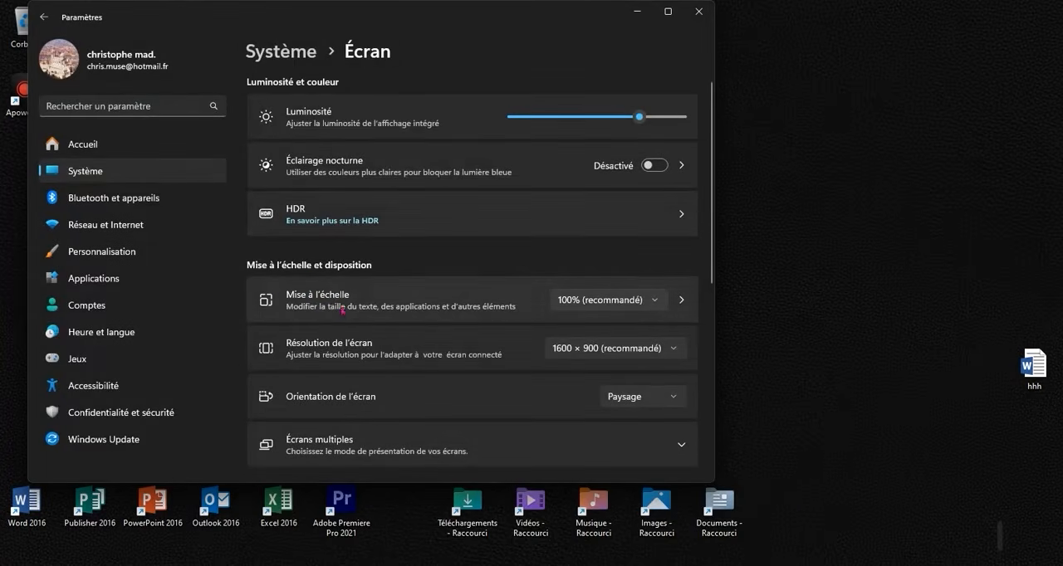
# - Set the display scaling to 125% and minimize the settings to view the desktop
pyautogui.click(575, 305)
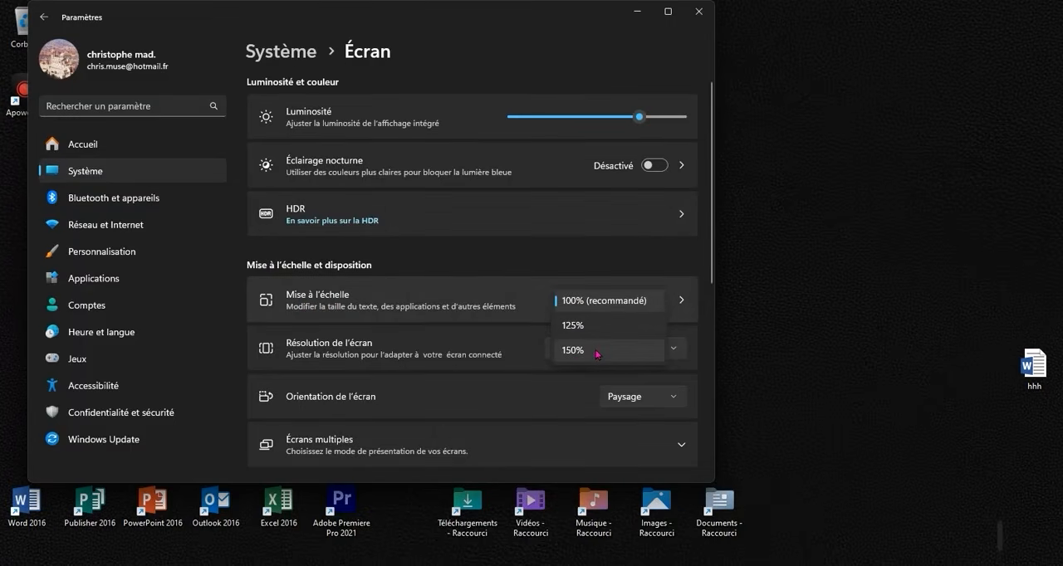
pyautogui.click(585, 327)
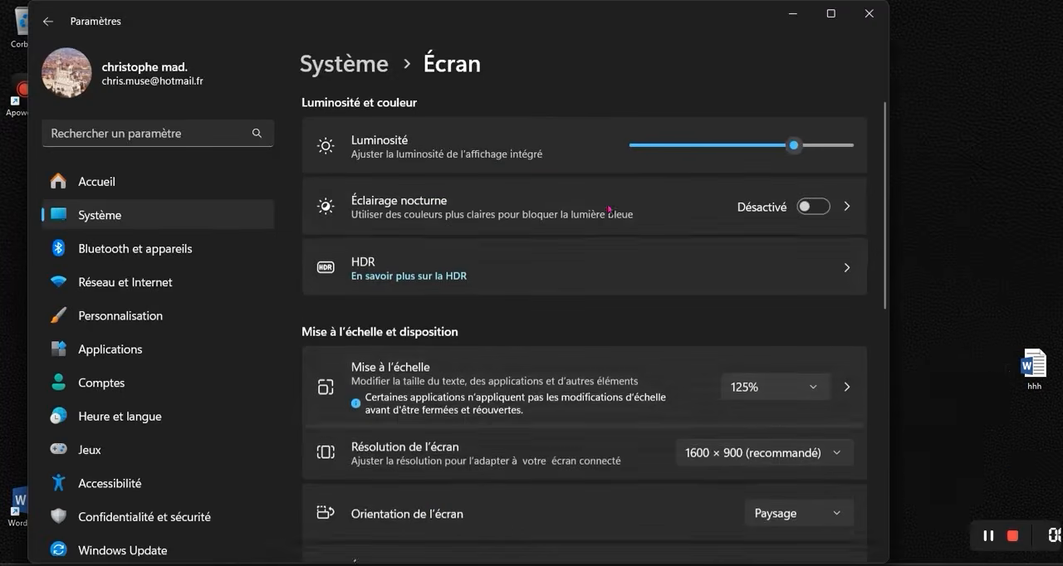
pyautogui.click(792, 13)
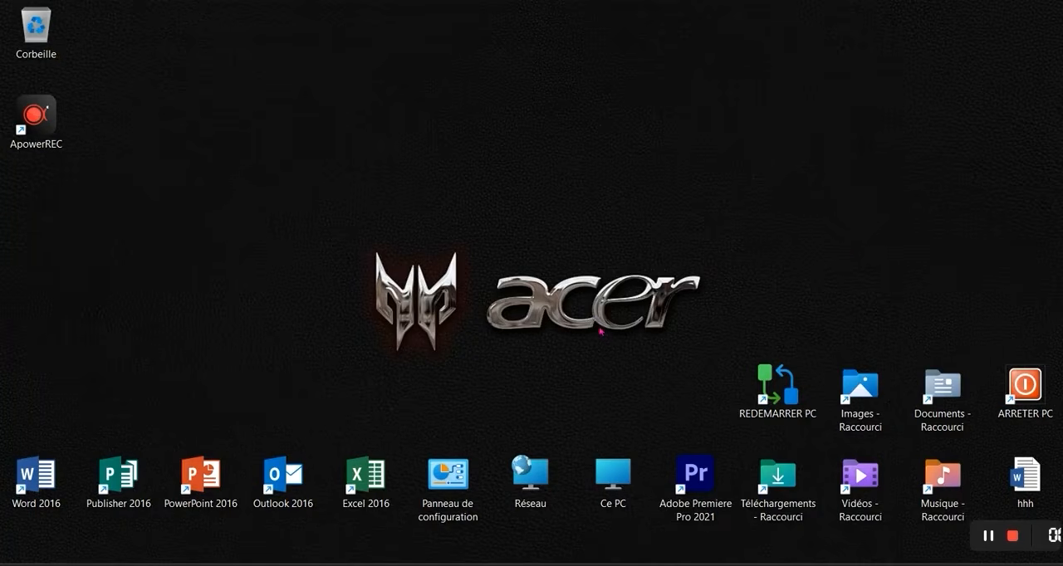
# - Set the display scaling to the recommended 100% in the display settings and close them
pyautogui.rightClick(521, 248)
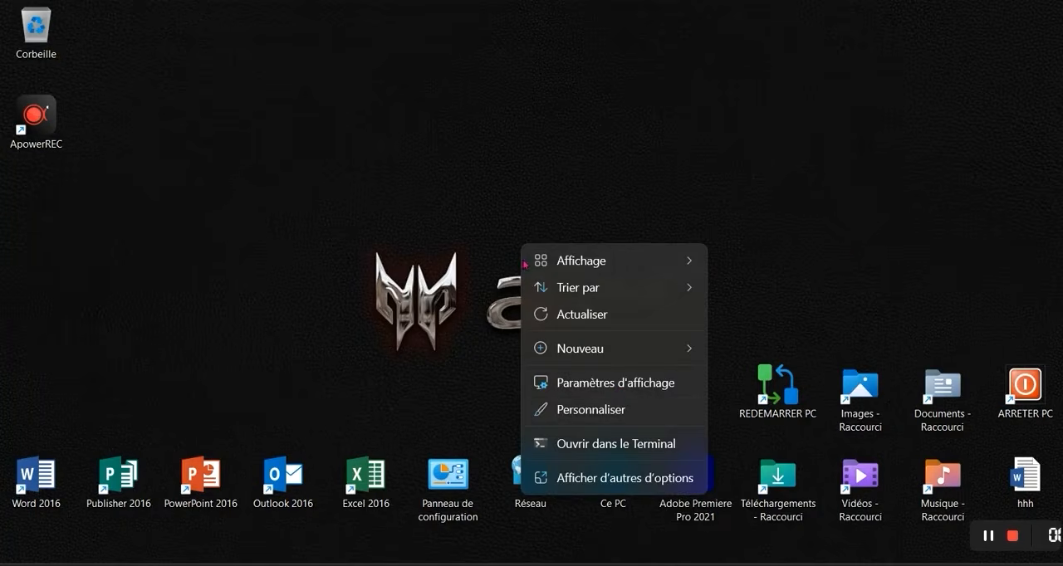
pyautogui.click(616, 383)
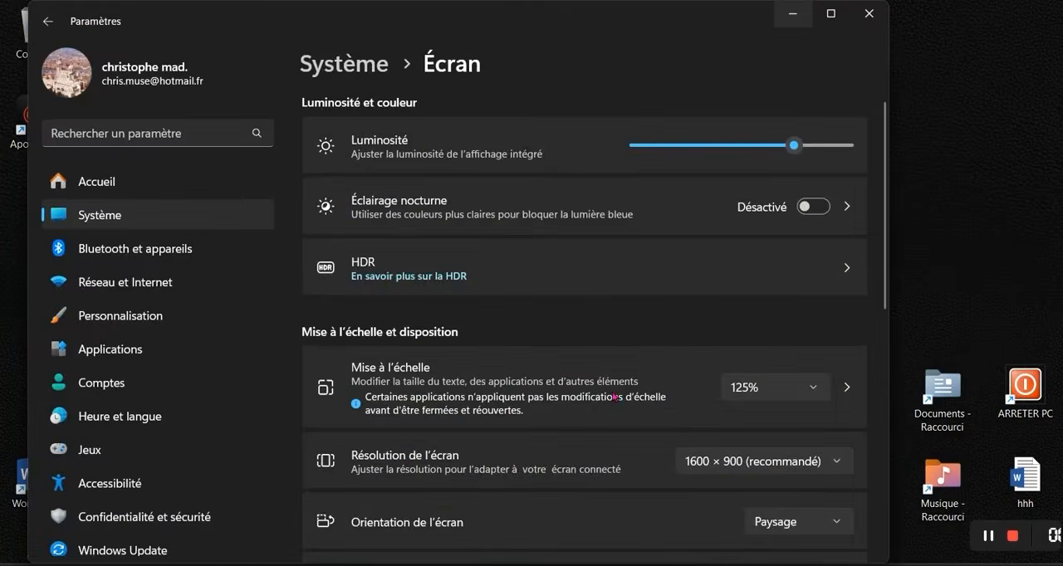
pyautogui.click(755, 388)
pyautogui.click(764, 287)
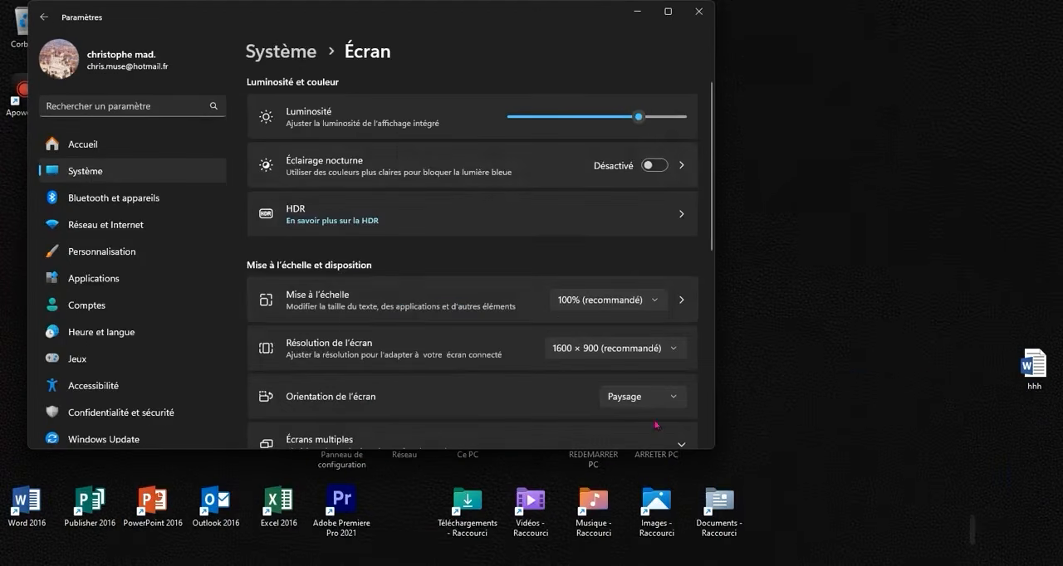
pyautogui.click(698, 10)
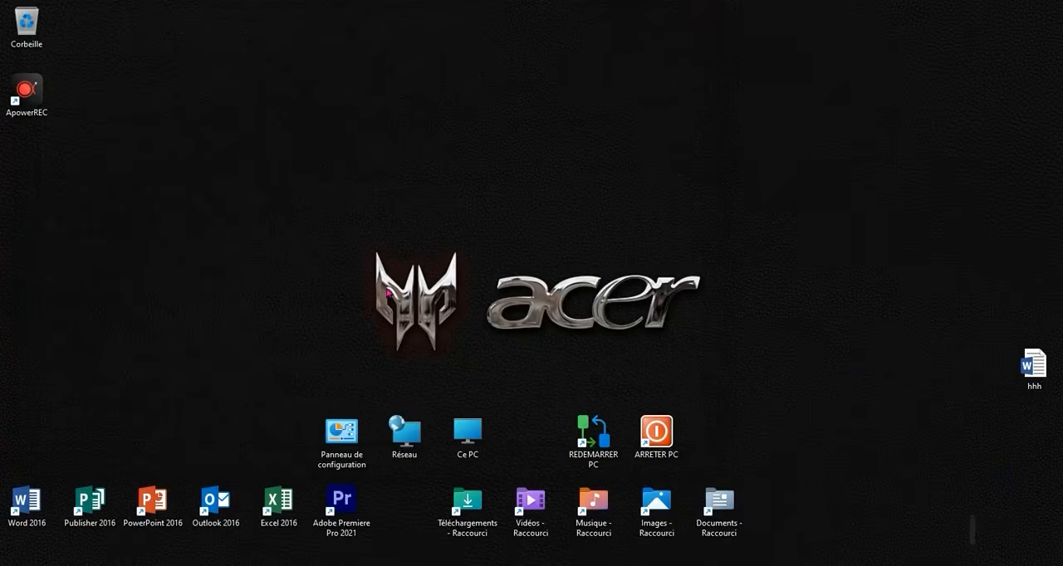
pyautogui.click(330, 241)
pyautogui.click(197, 249)
pyautogui.click(439, 168)
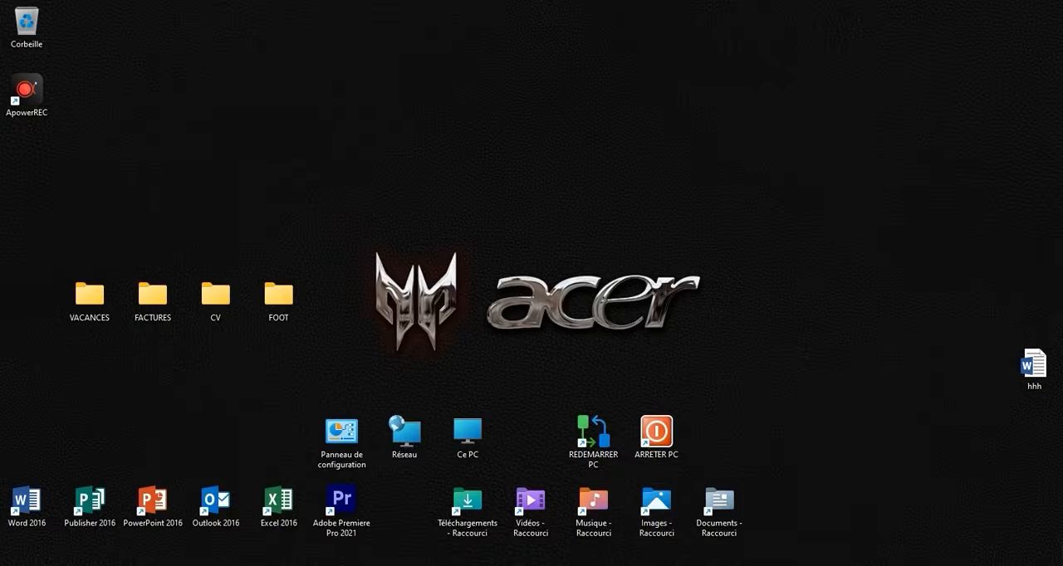
# - Open the Chrome browser and search Google for PAINTER FOLDER
pyautogui.press('super+w')
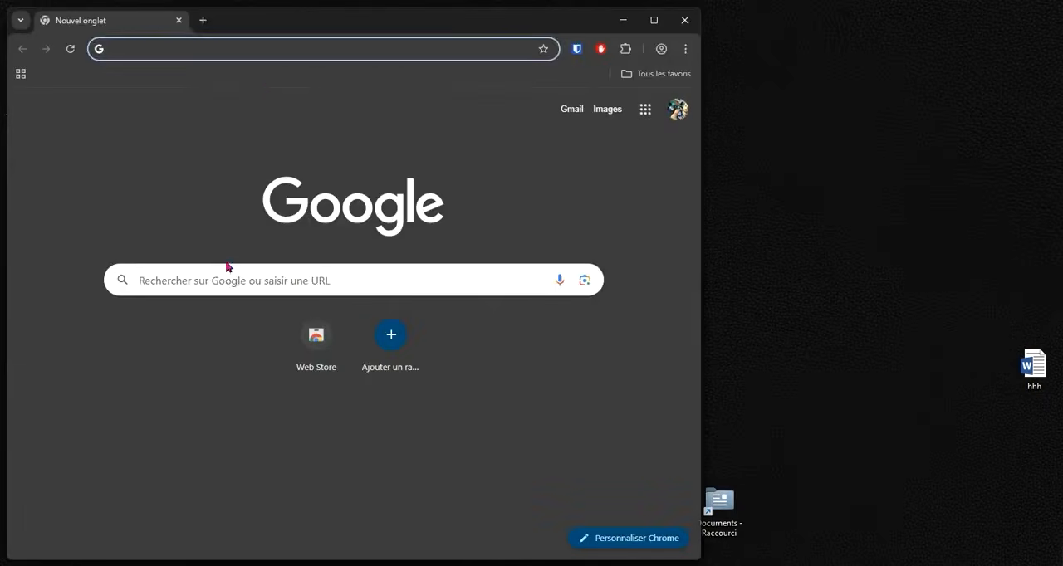
pyautogui.click(234, 274)
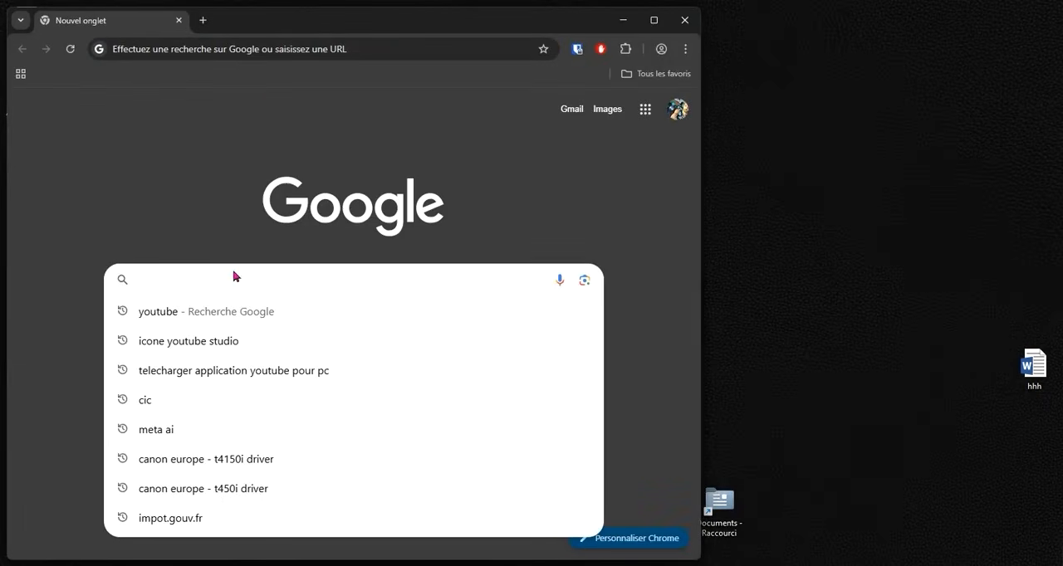
pyautogui.write('PAINTER')
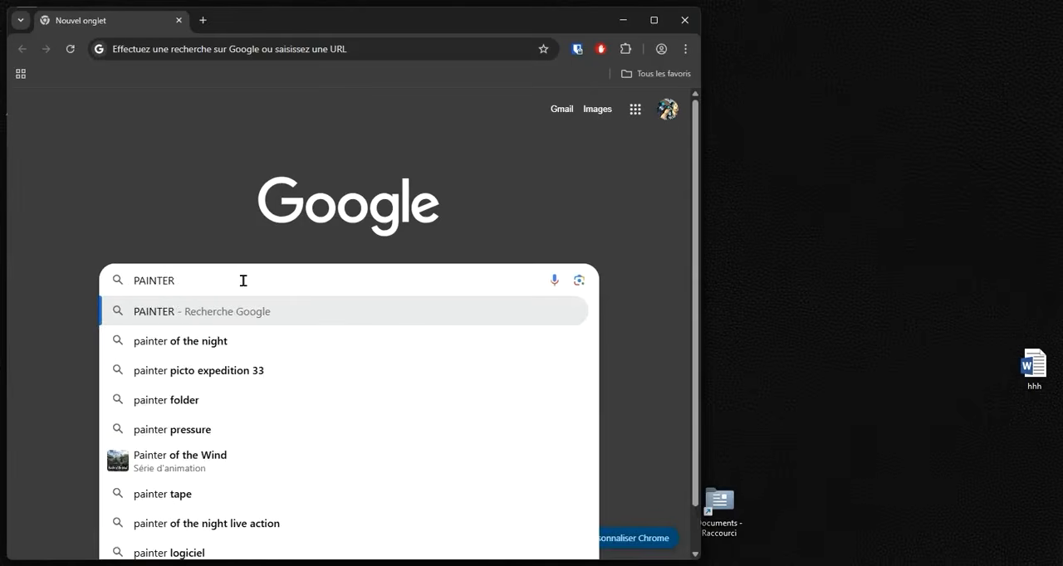
pyautogui.write(' FOLDER')
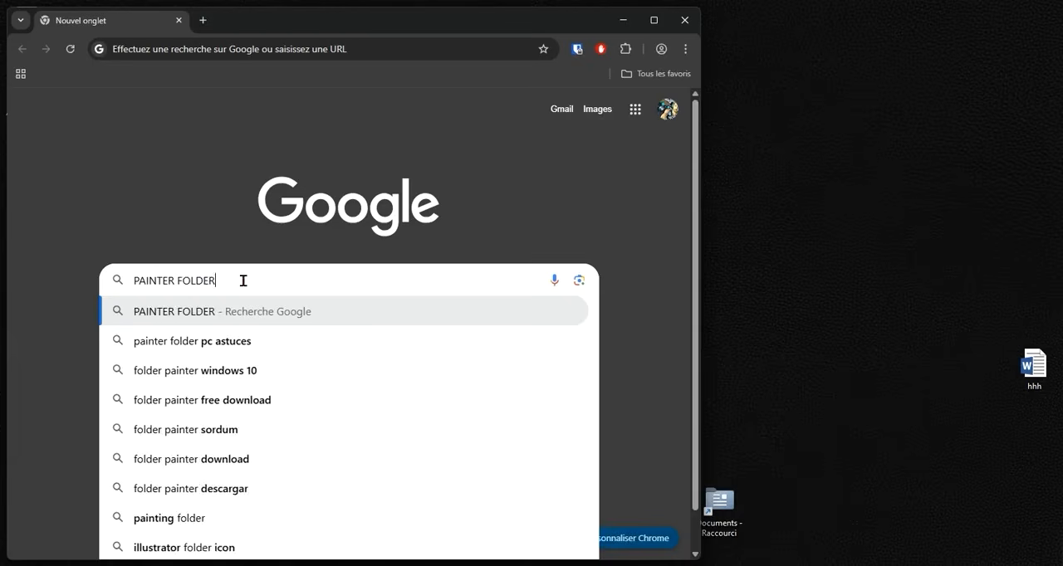
pyautogui.press('Return')
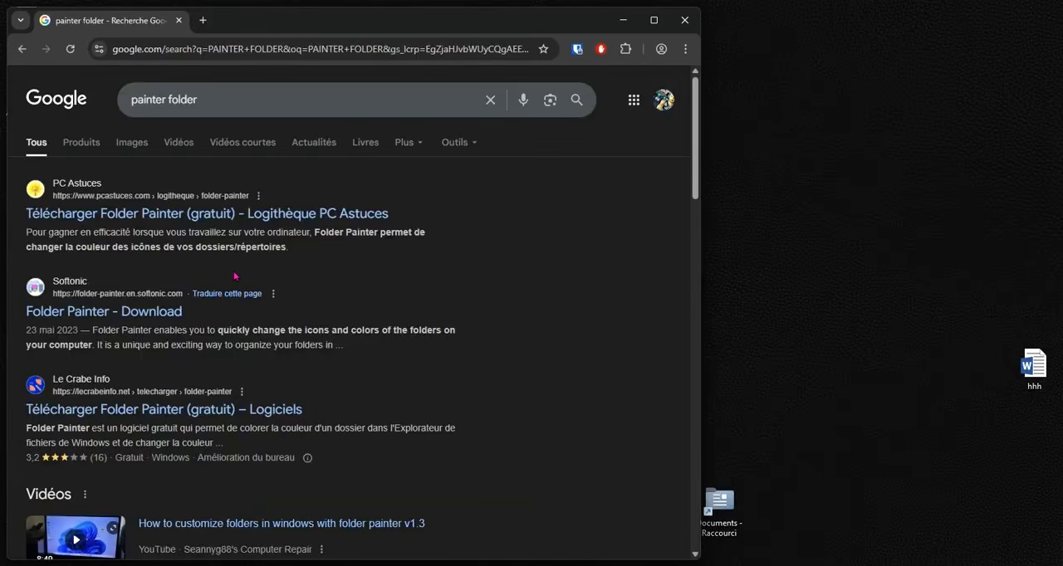
# - Open the Folder Painter page on Le Crabe Info, maximize the browser window and locate the program's download link
pyautogui.click(128, 415)
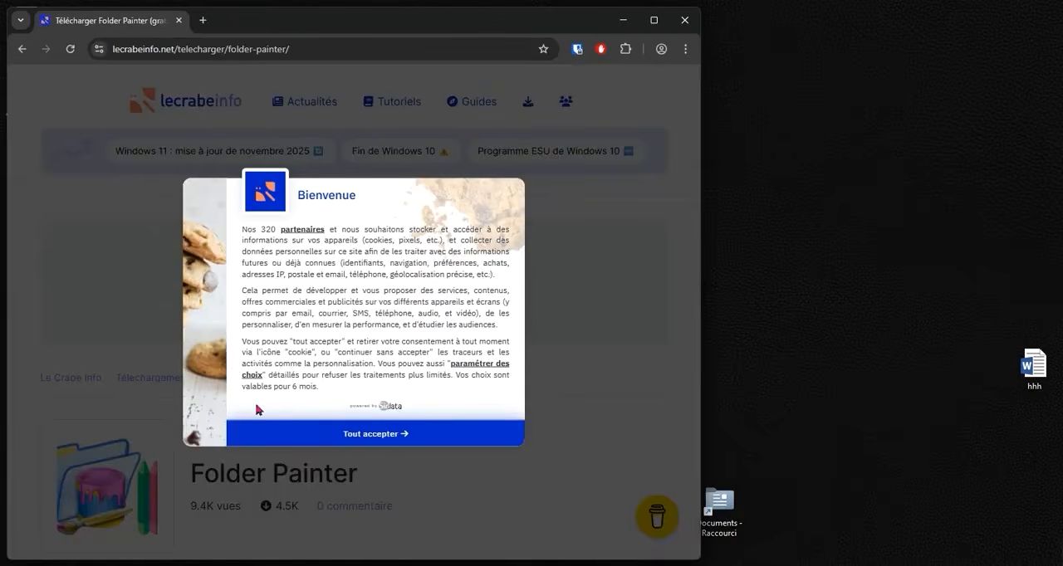
pyautogui.click(270, 427)
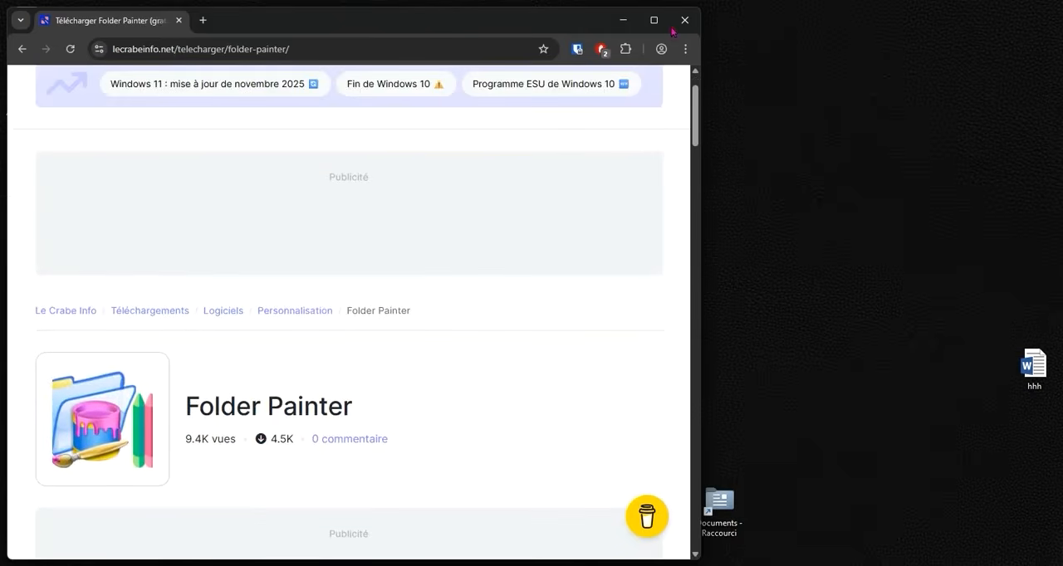
pyautogui.click(653, 19)
pyautogui.scroll(-5, 647, 283)
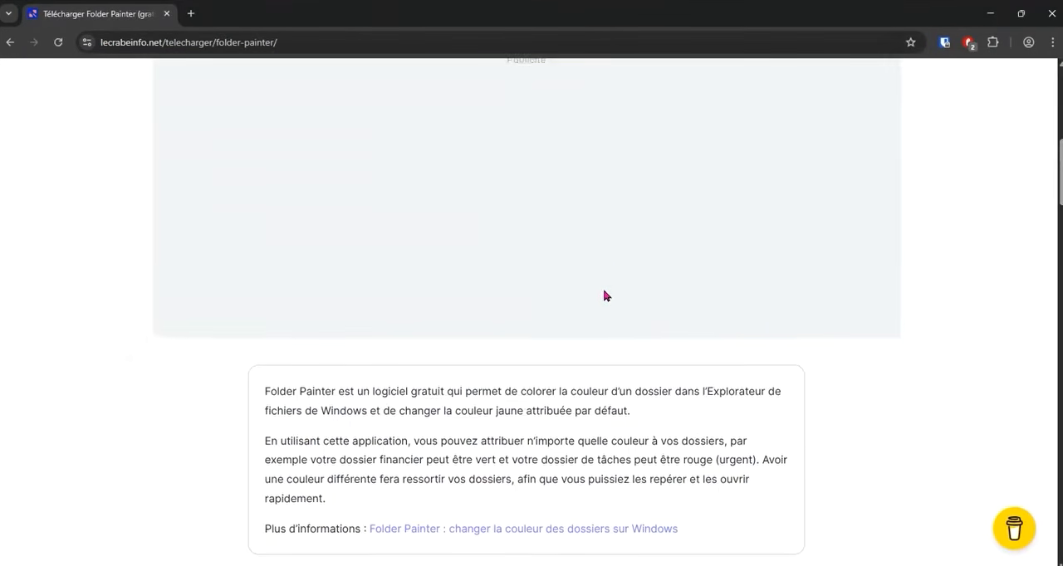
pyautogui.scroll(-8, 604, 296)
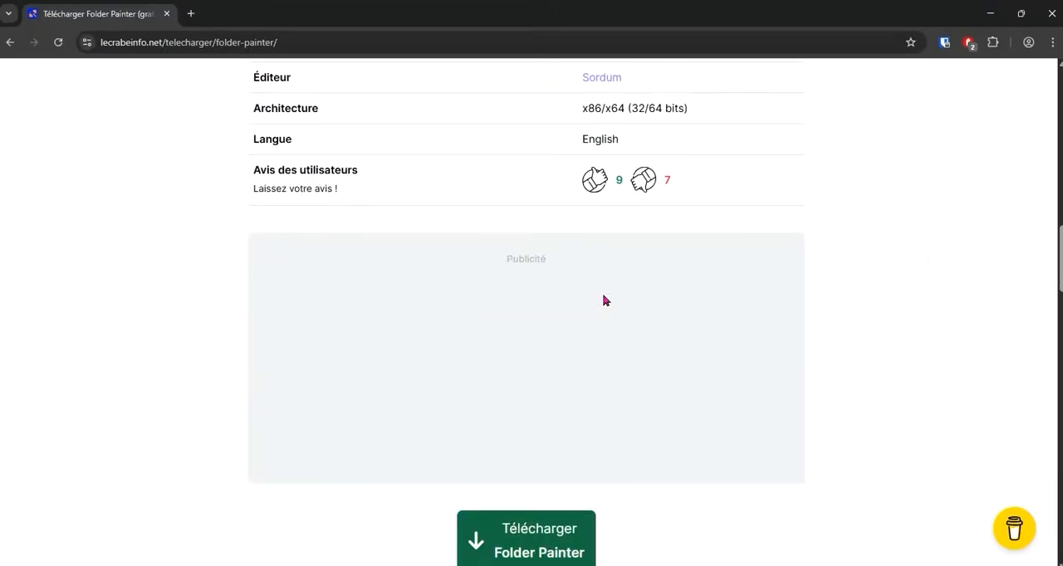
pyautogui.scroll(-6, 604, 300)
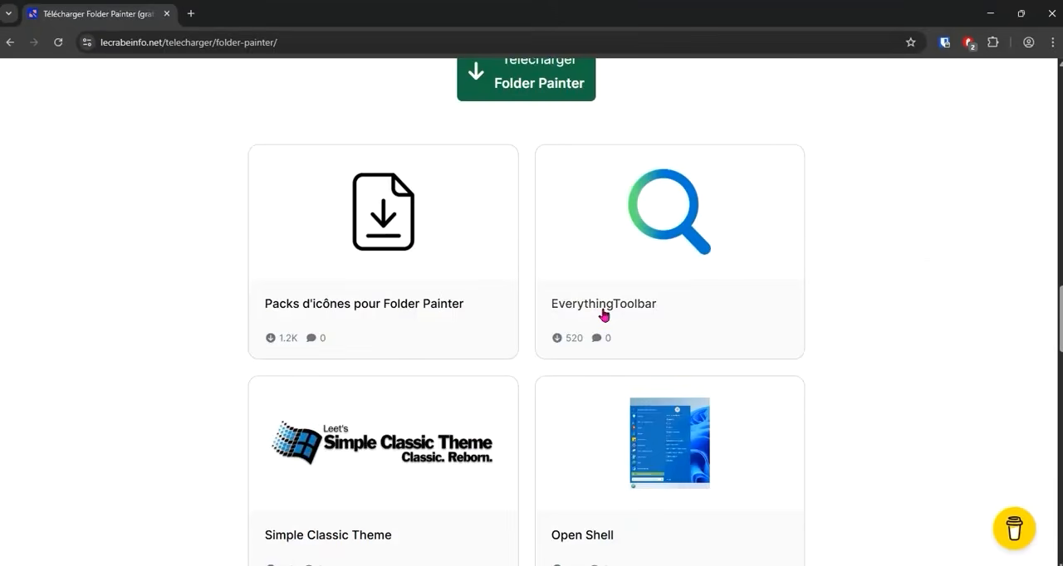
# - Download the Folder Painter archive from its page on Le Crabe Info and close the browser
pyautogui.scroll(6, 604, 313)
pyautogui.scroll(-3, 601, 313)
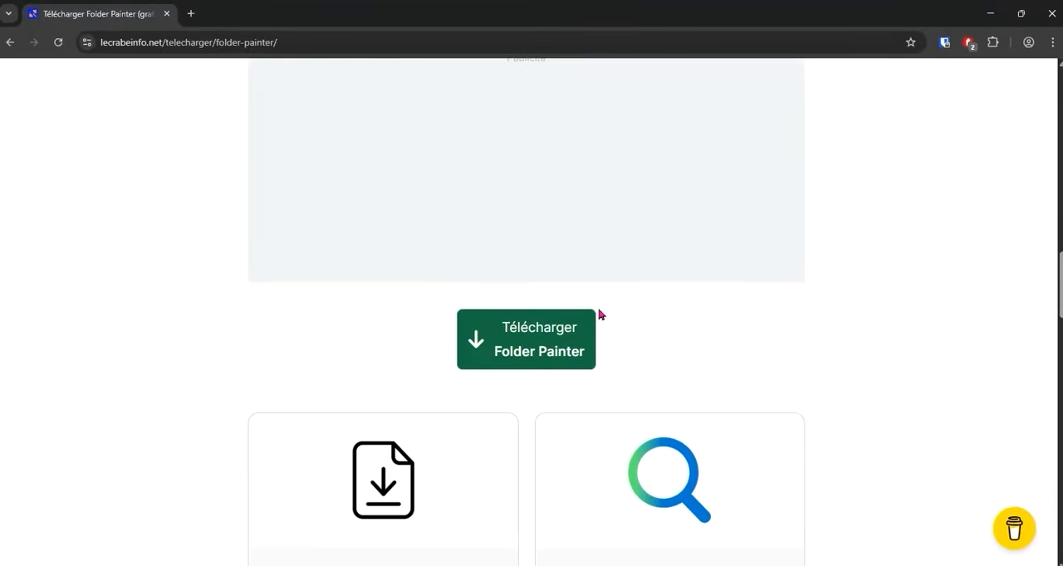
pyautogui.click(530, 349)
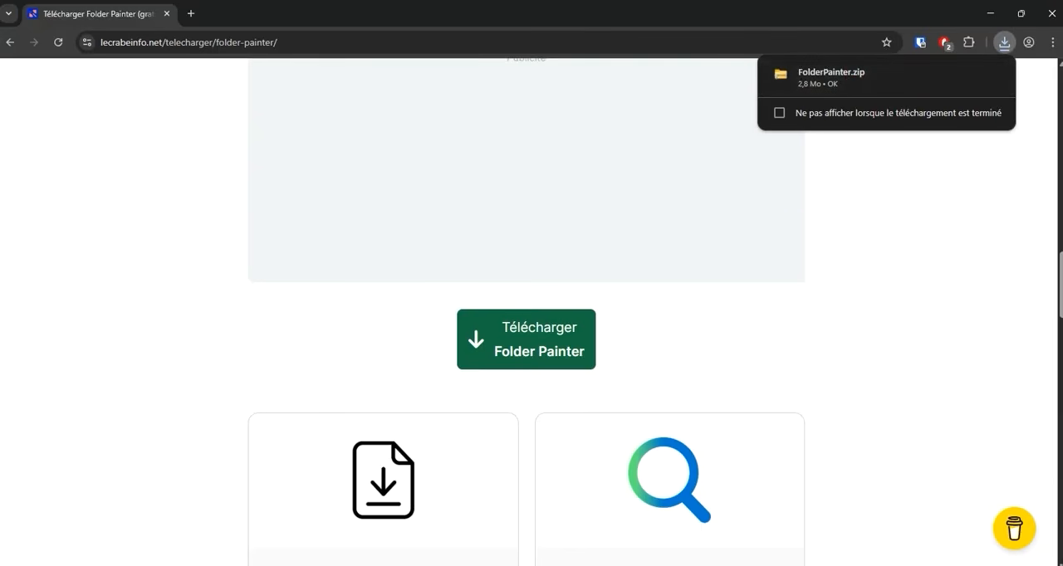
pyautogui.click(1051, 15)
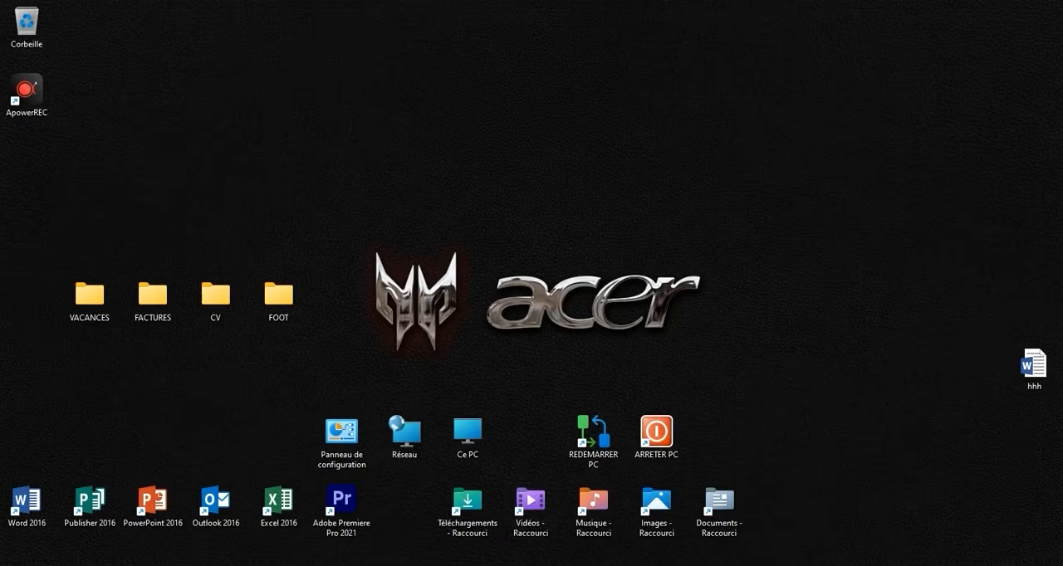
# - Extract the downloaded FolderPainter archive into its default destination in the Téléchargements folder
pyautogui.doubleClick(465, 517)
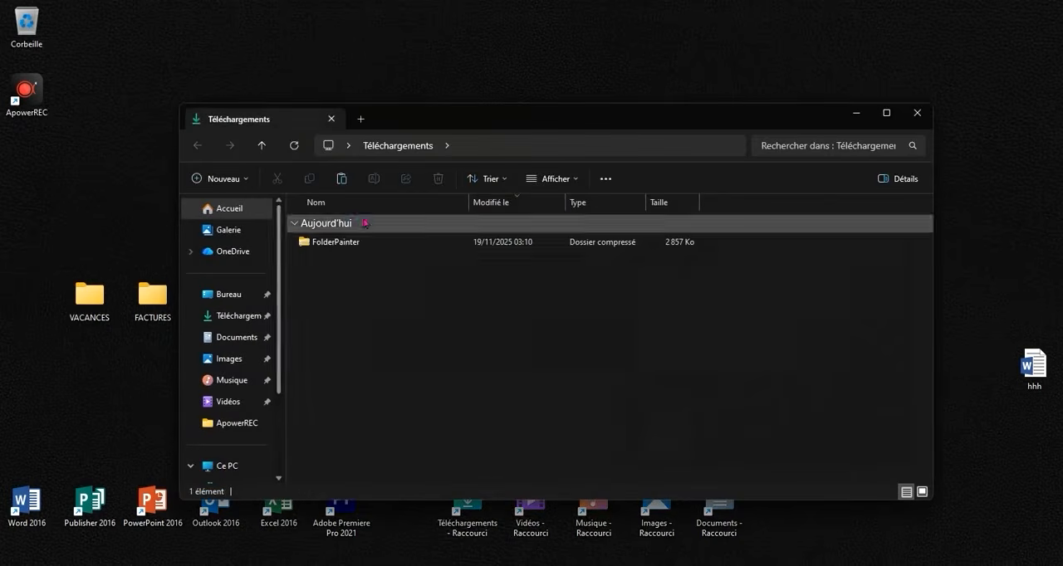
pyautogui.click(359, 241)
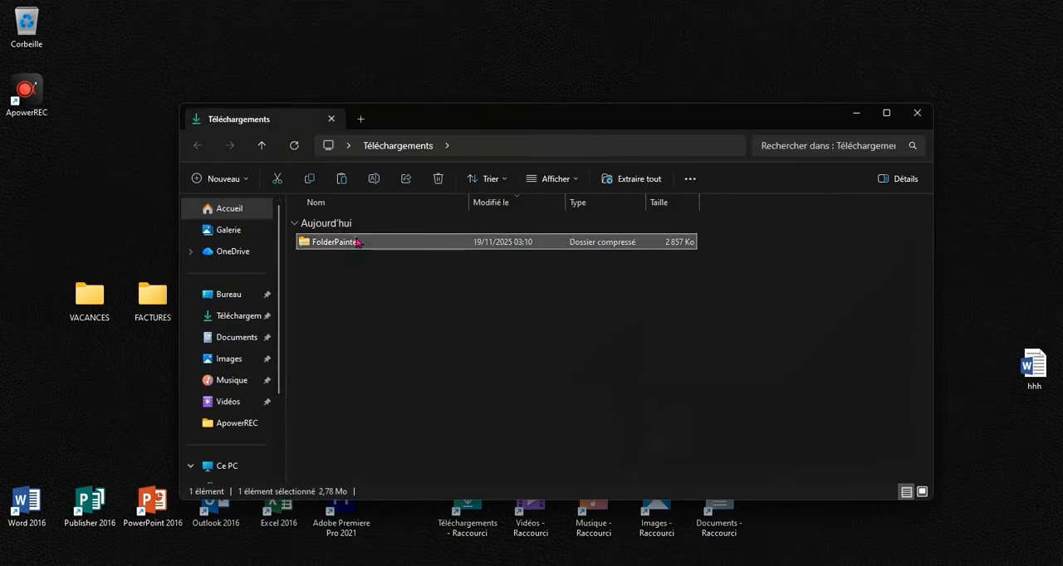
pyautogui.rightClick(359, 241)
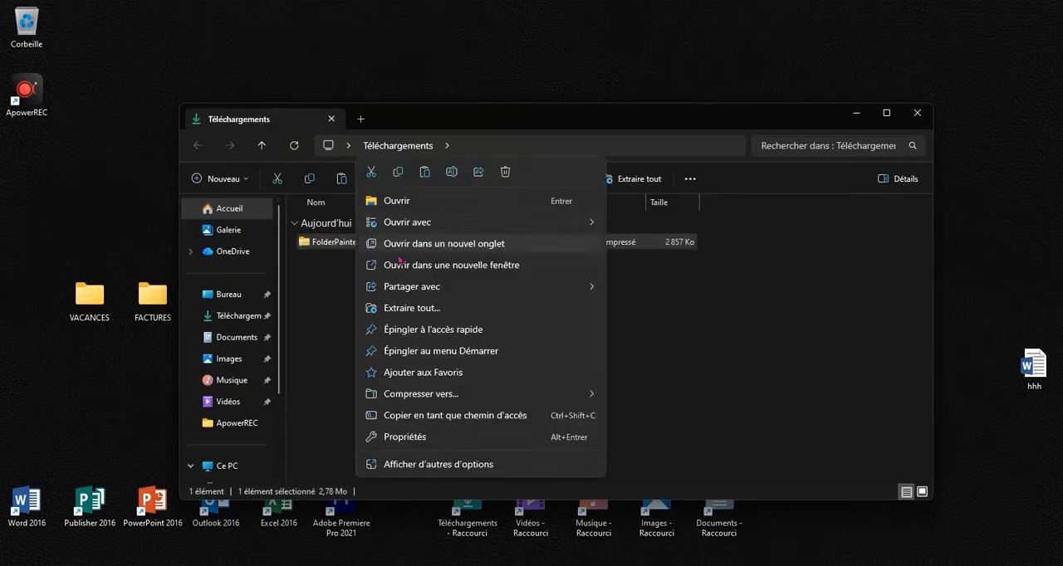
pyautogui.click(413, 309)
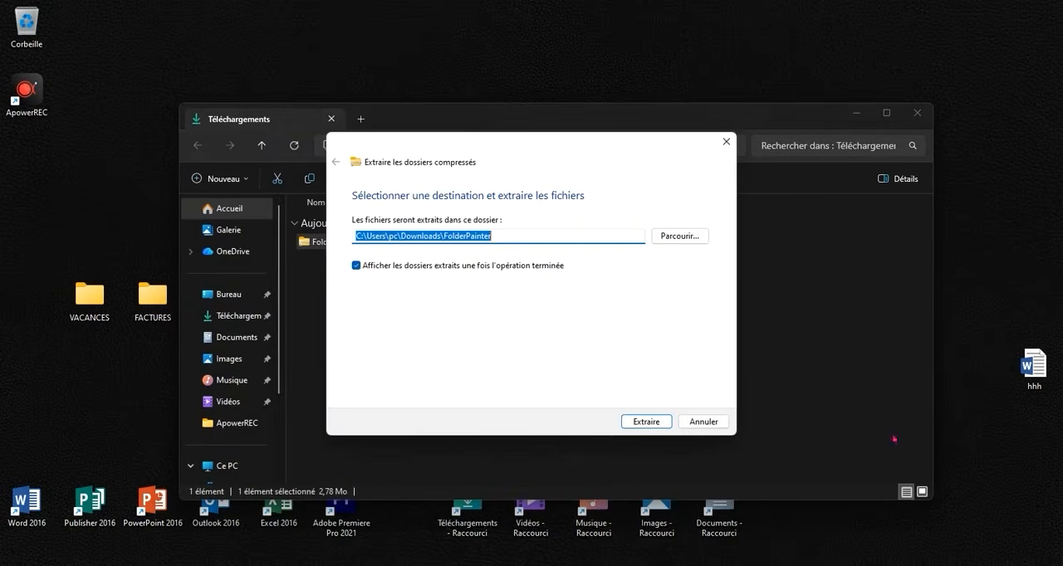
pyautogui.click(657, 422)
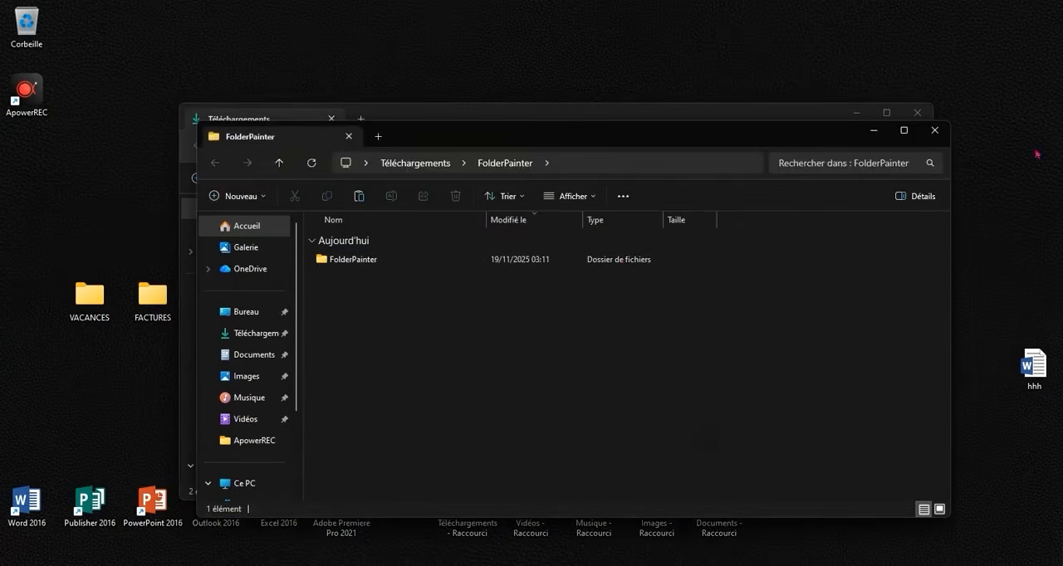
# - Run FolderPainter_x64 from the extracted folder, install its context menu entries, and close the program and the file windows
pyautogui.doubleClick(441, 258)
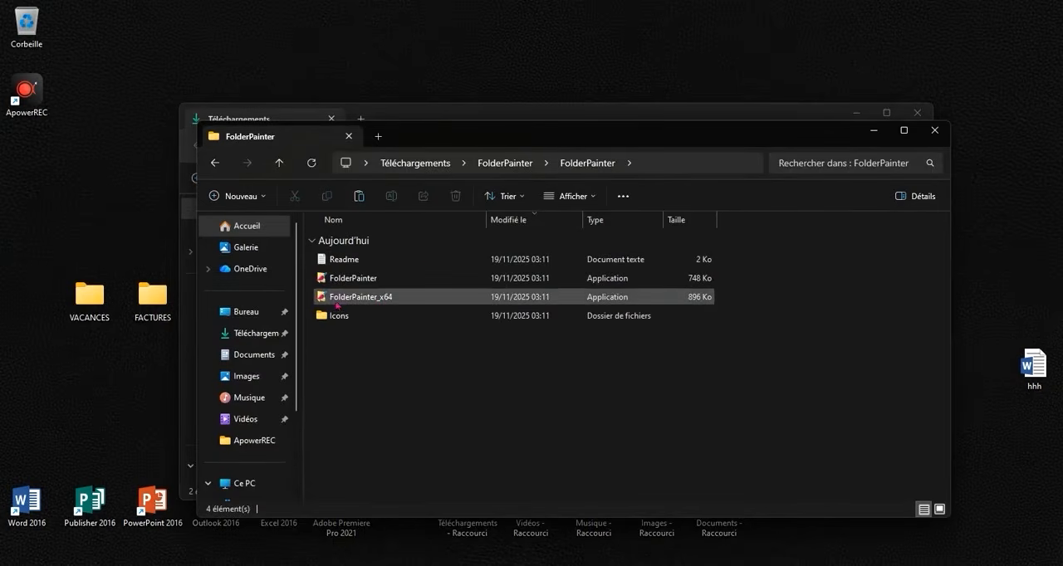
pyautogui.click(380, 299)
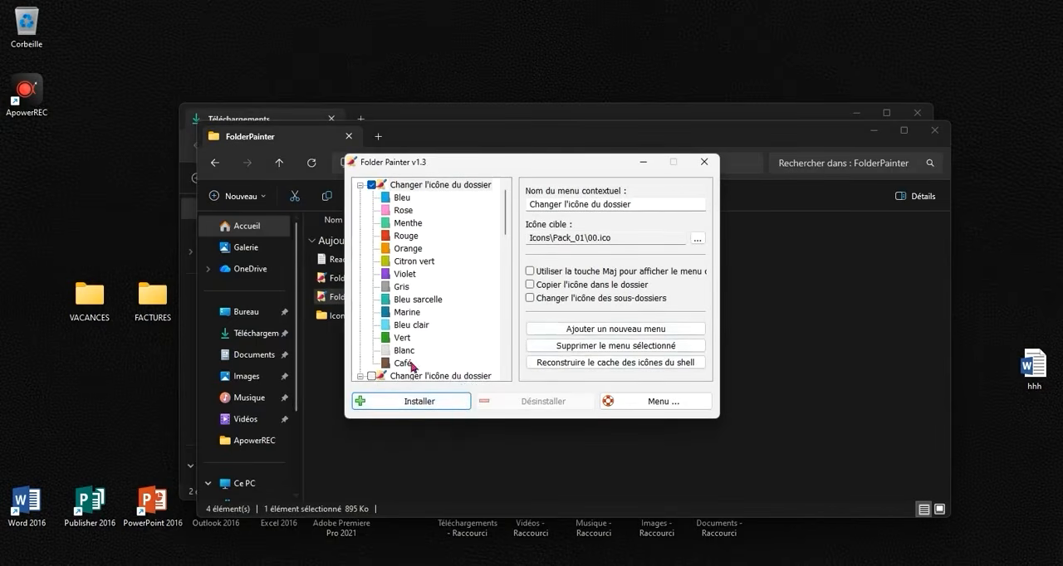
pyautogui.click(407, 402)
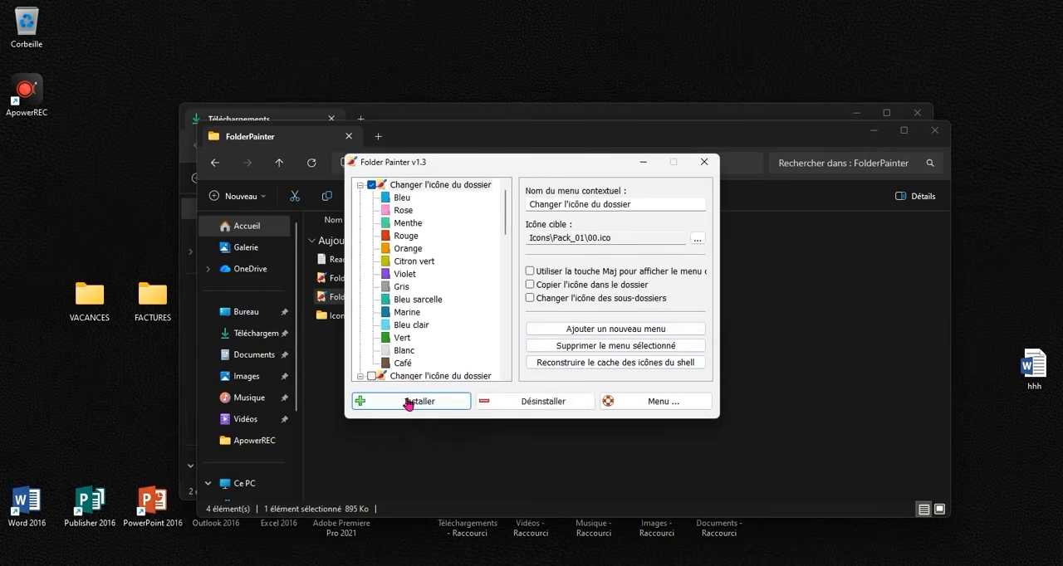
pyautogui.click(703, 163)
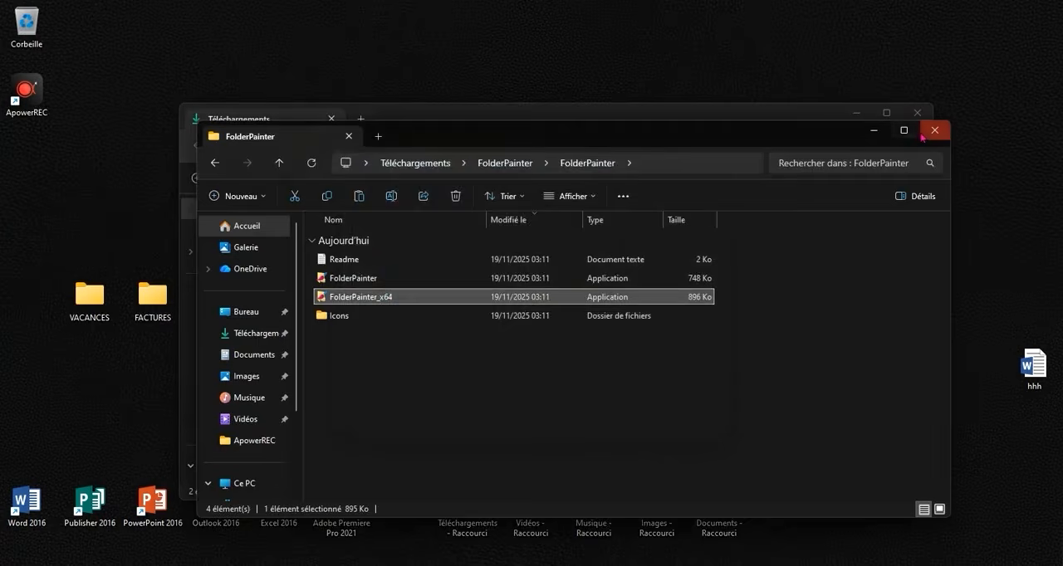
pyautogui.click(927, 131)
pyautogui.click(917, 113)
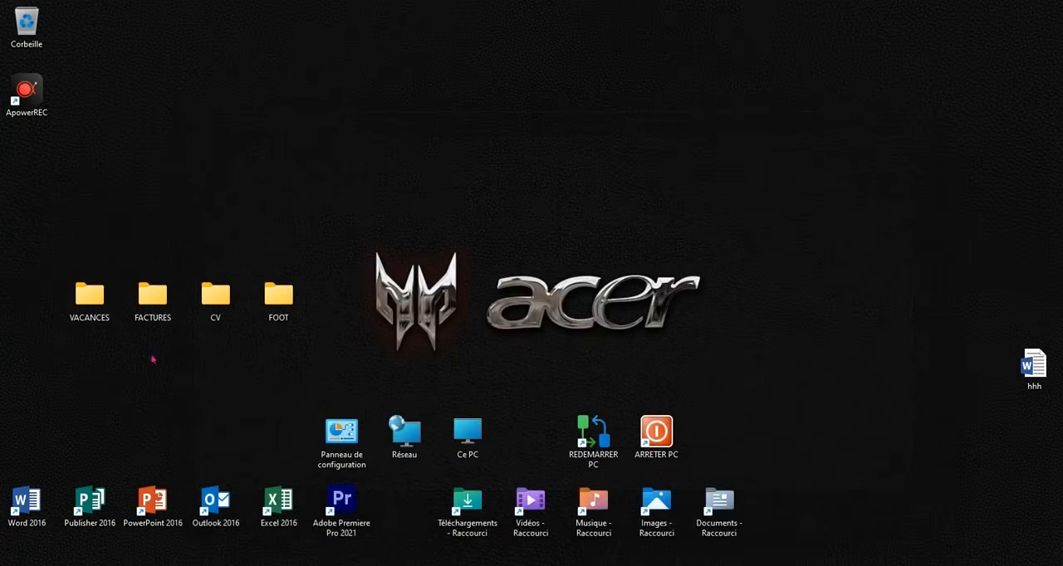
# - Change the VACANCES folder icon on the desktop to Bleu with Folder Painter
pyautogui.rightClick(89, 310)
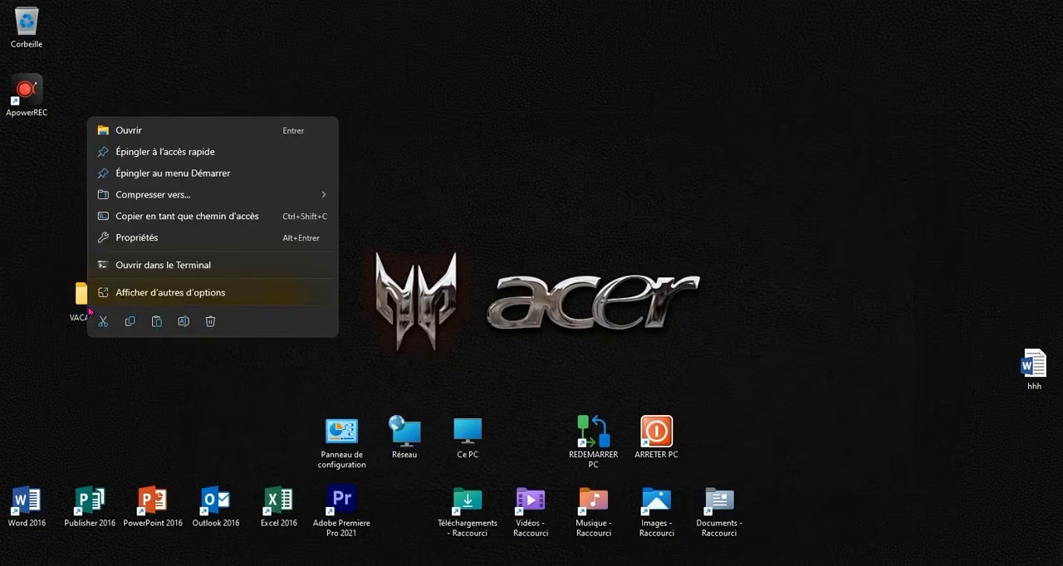
pyautogui.click(185, 295)
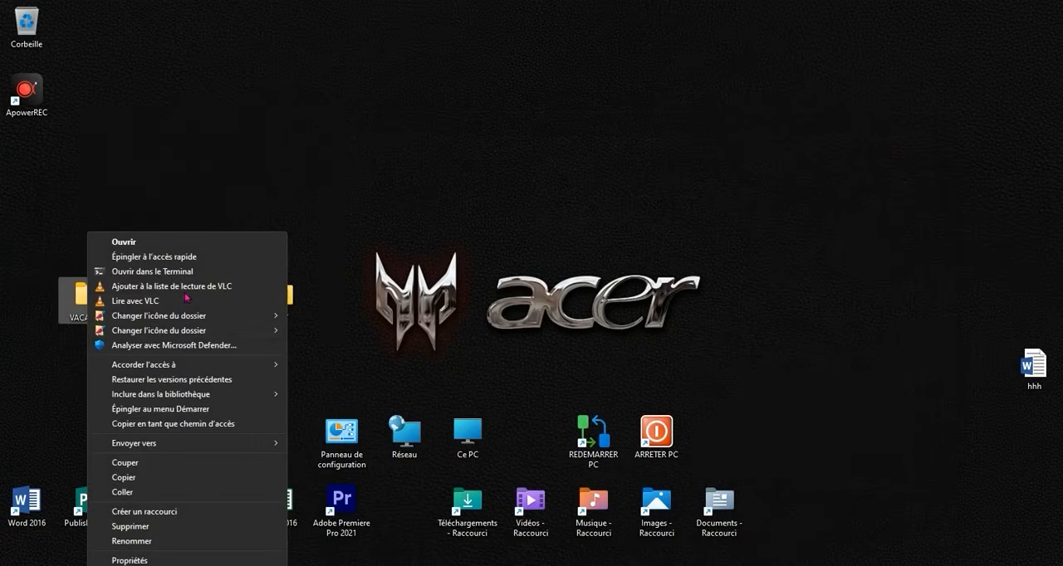
pyautogui.moveTo(133, 316)
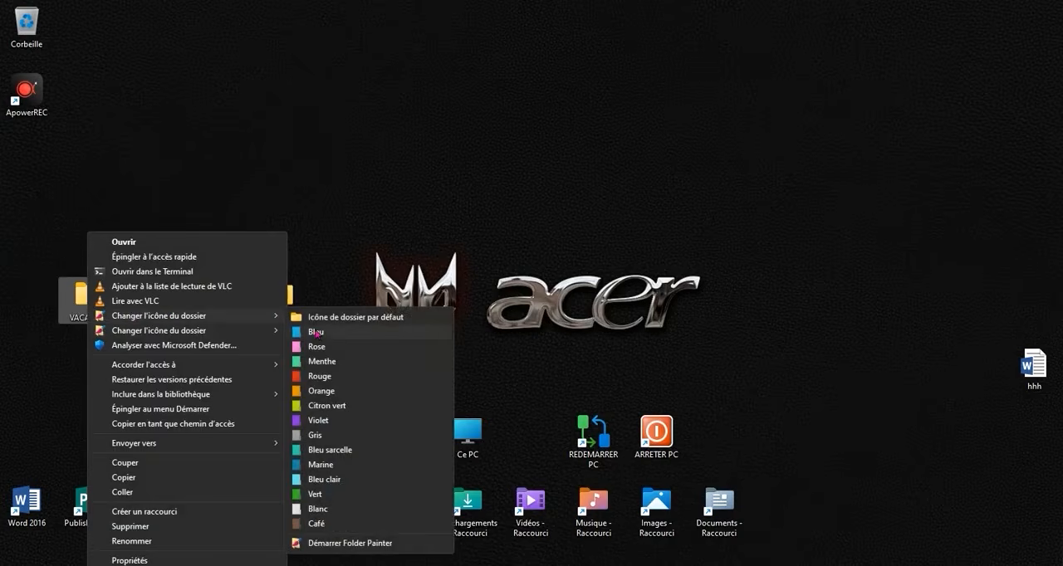
pyautogui.click(315, 332)
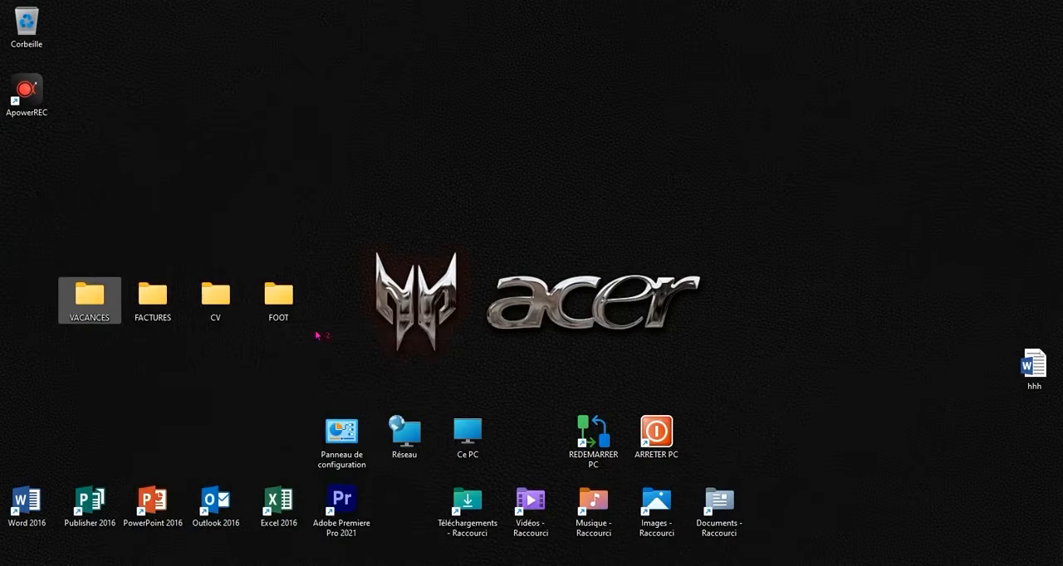
# - Change the FACTURES folder icon on the desktop to Rose with Folder Painter
pyautogui.rightClick(151, 300)
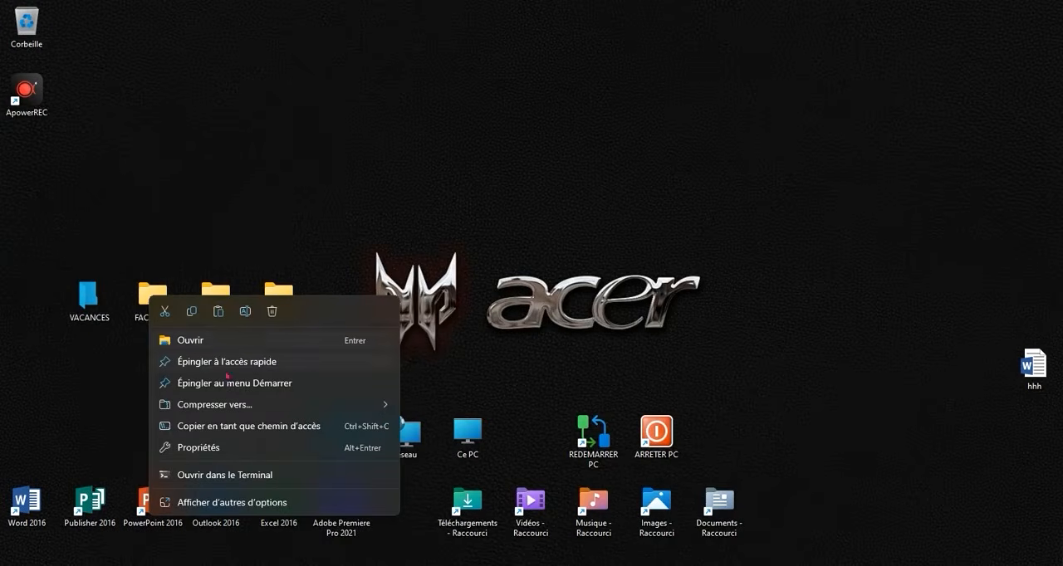
pyautogui.click(265, 498)
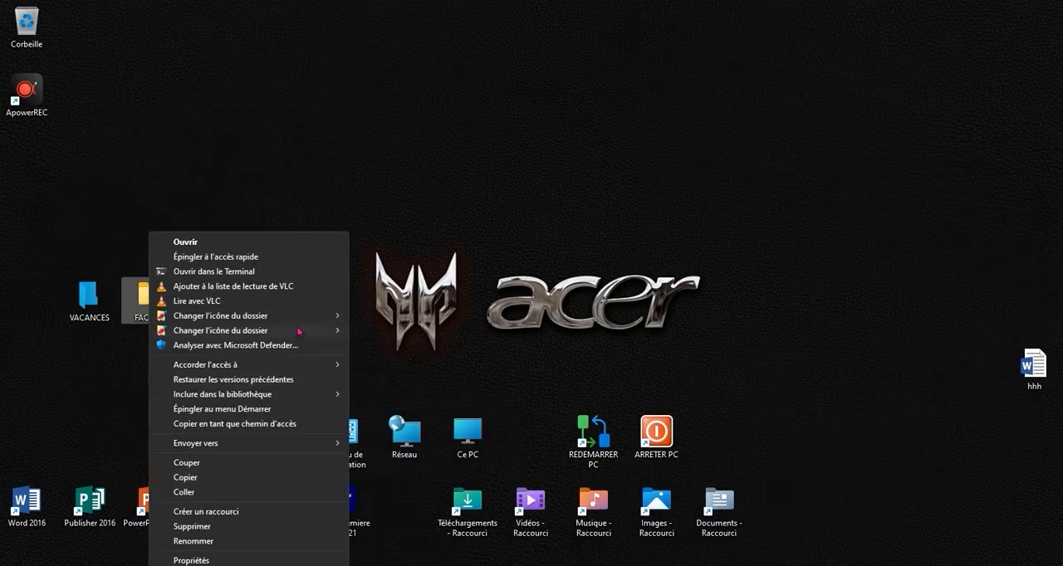
pyautogui.moveTo(317, 319)
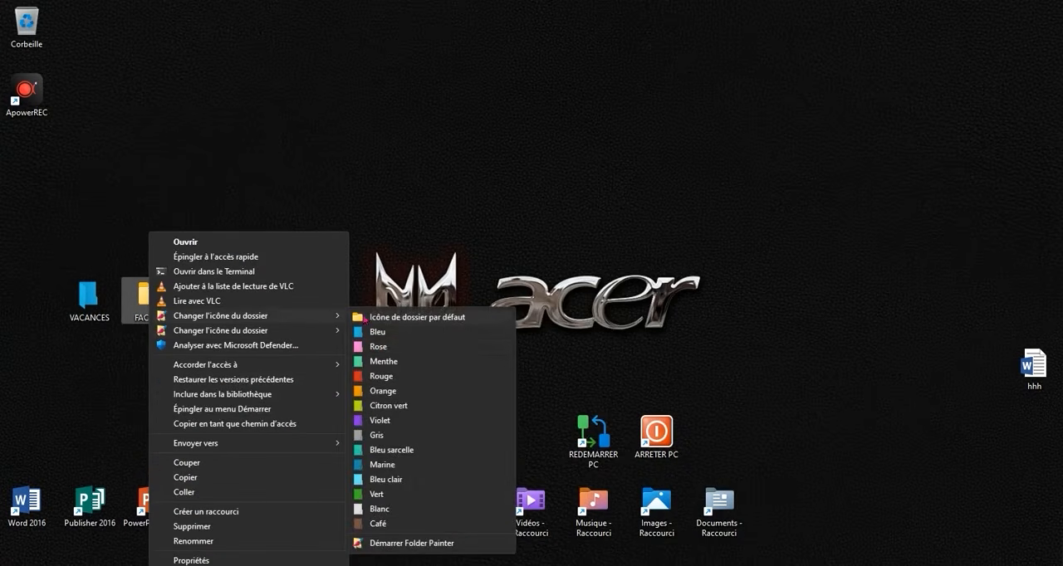
pyautogui.click(386, 350)
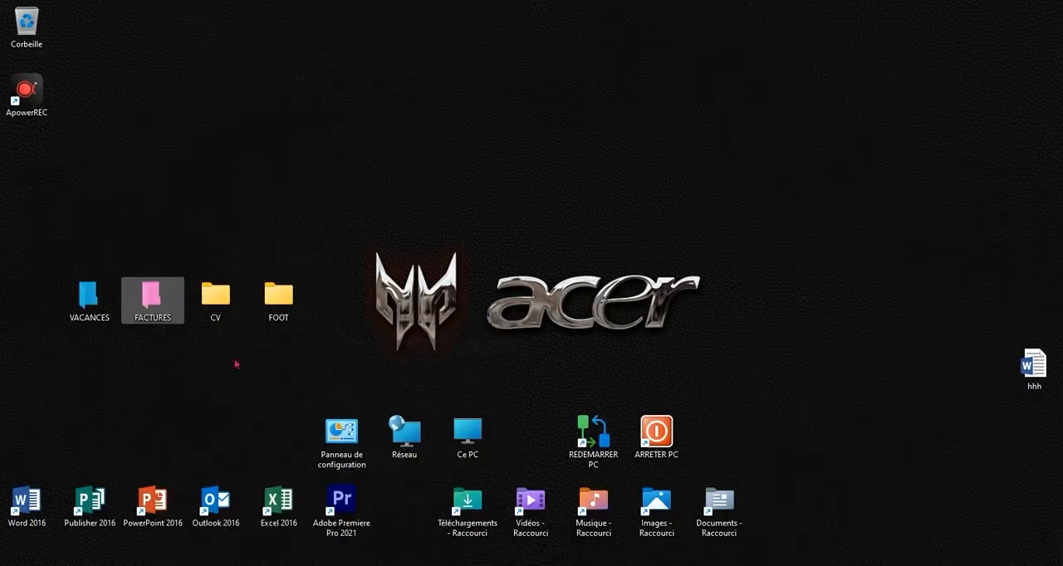
# - Change the CV folder icon on the desktop to Rouge with Folder Painter
pyautogui.rightClick(216, 306)
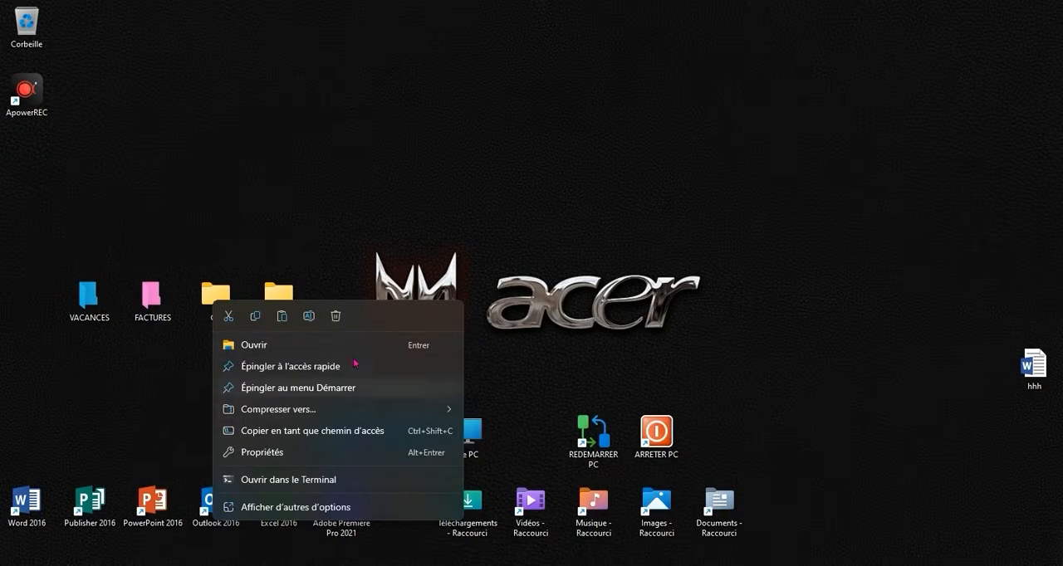
pyautogui.click(347, 502)
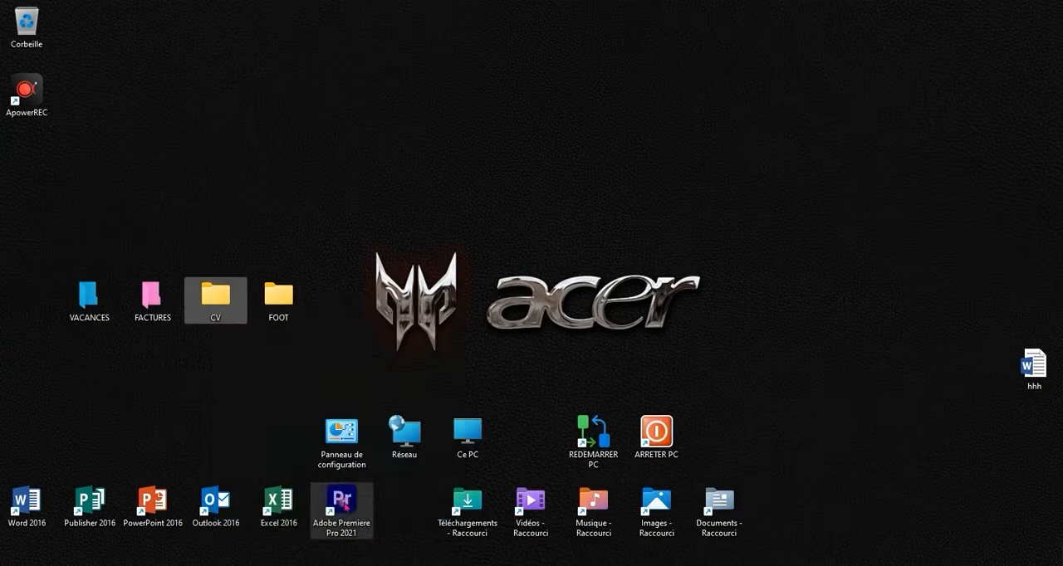
pyautogui.moveTo(357, 323)
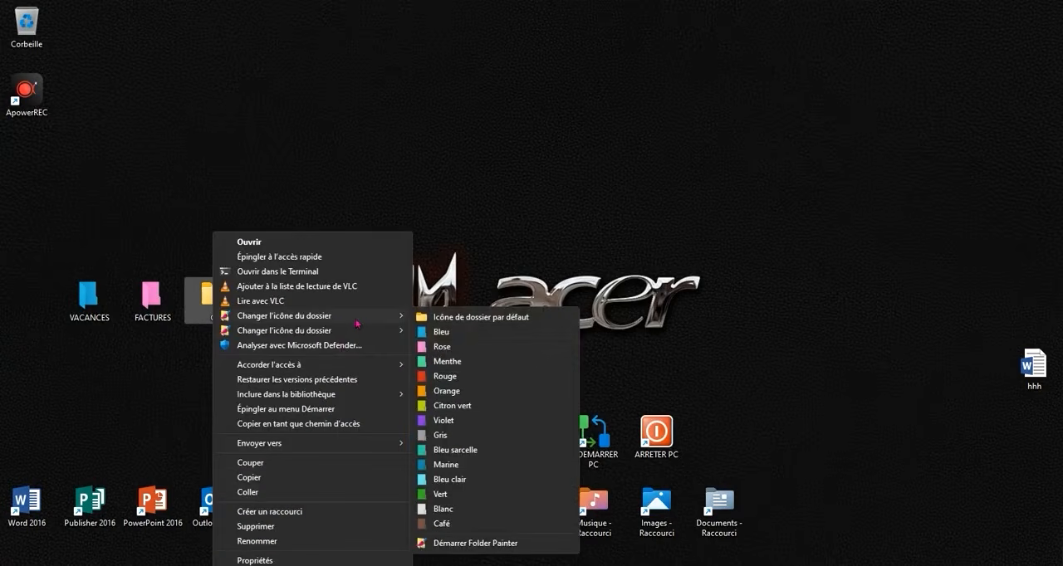
pyautogui.click(468, 377)
# - Give the FOOT folder on the desktop Icône 5 from Folder Painter's second icon set and deselect it
pyautogui.rightClick(272, 299)
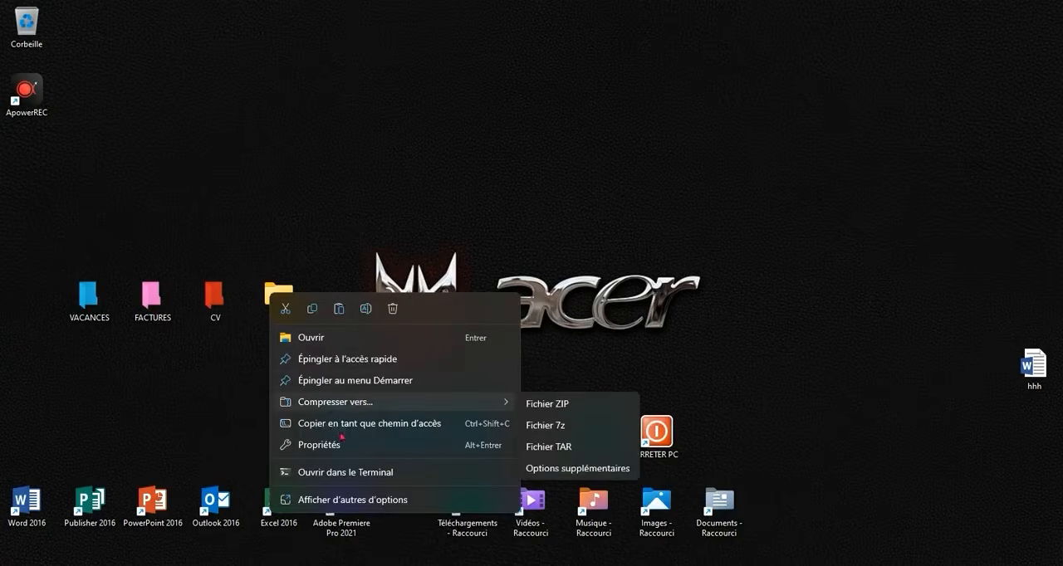
pyautogui.click(397, 498)
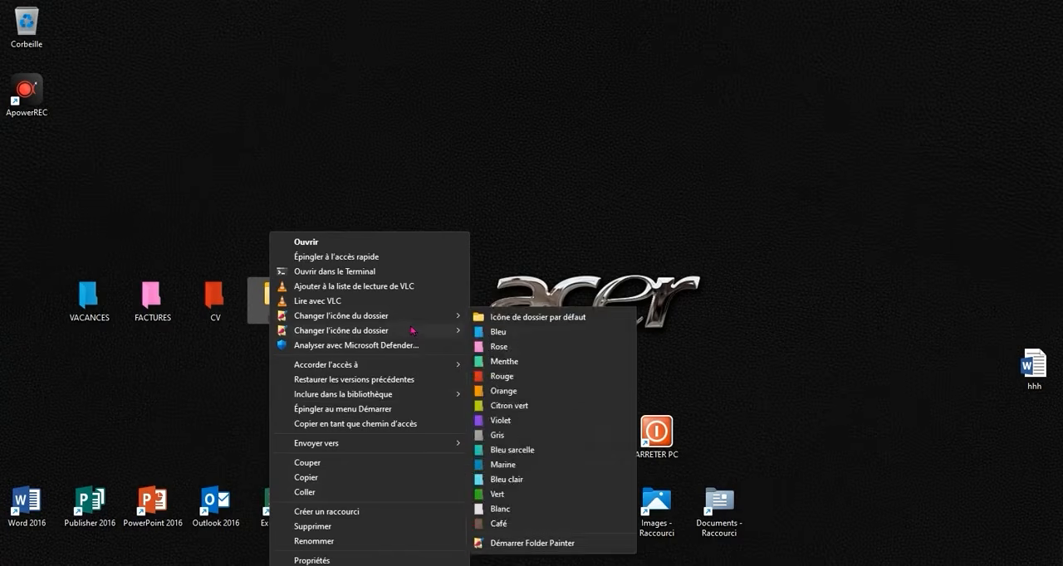
pyautogui.moveTo(445, 336)
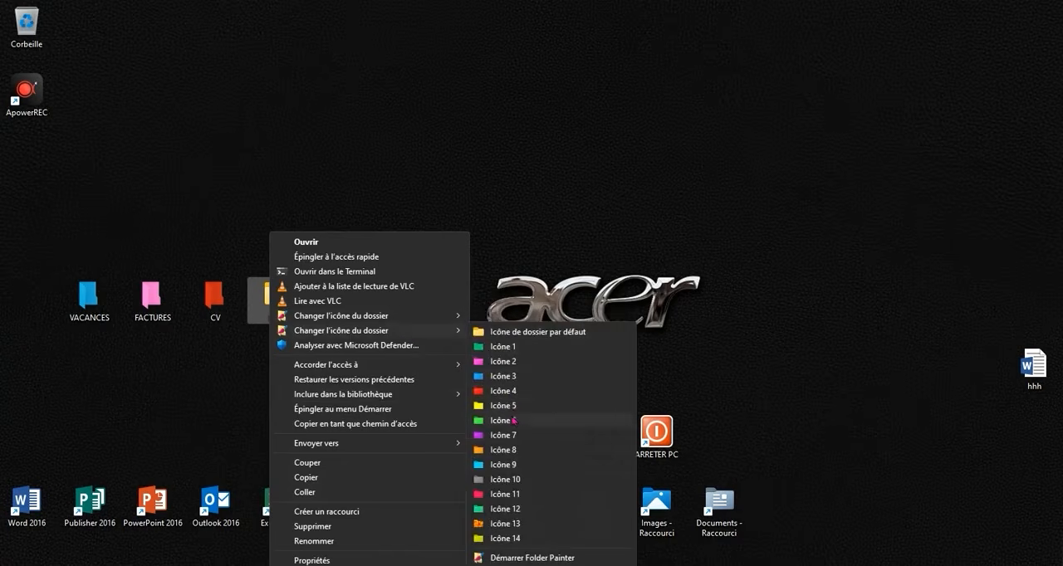
pyautogui.click(510, 411)
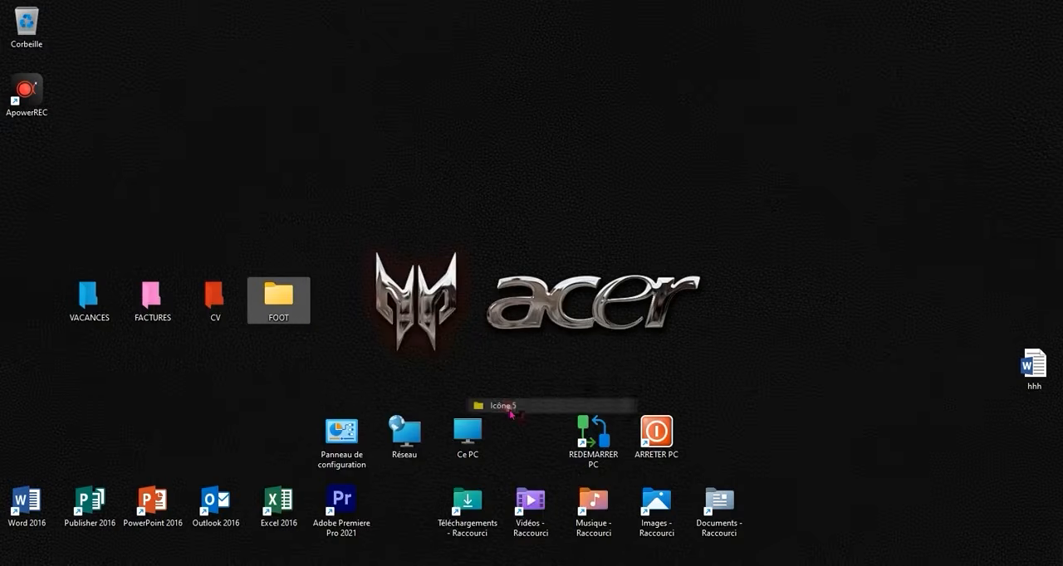
pyautogui.click(364, 341)
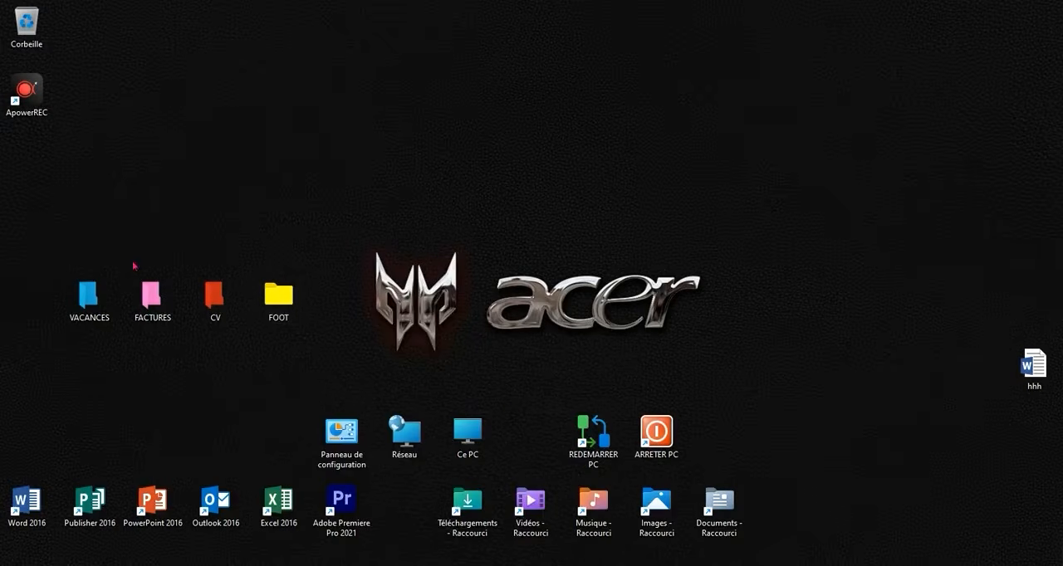
# - Set the display scaling to 125% in the display settings and close them
pyautogui.rightClick(492, 336)
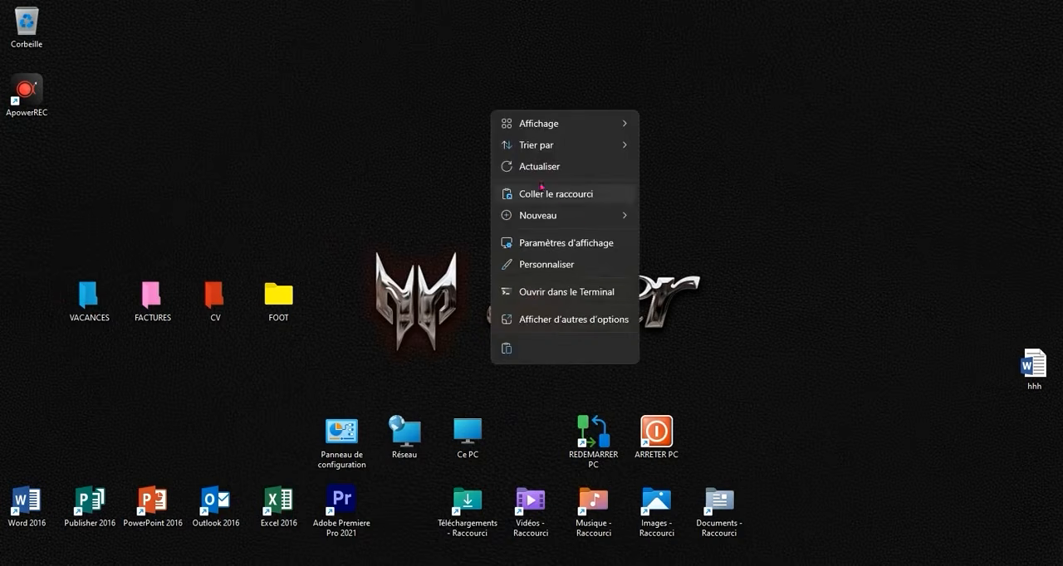
pyautogui.click(581, 263)
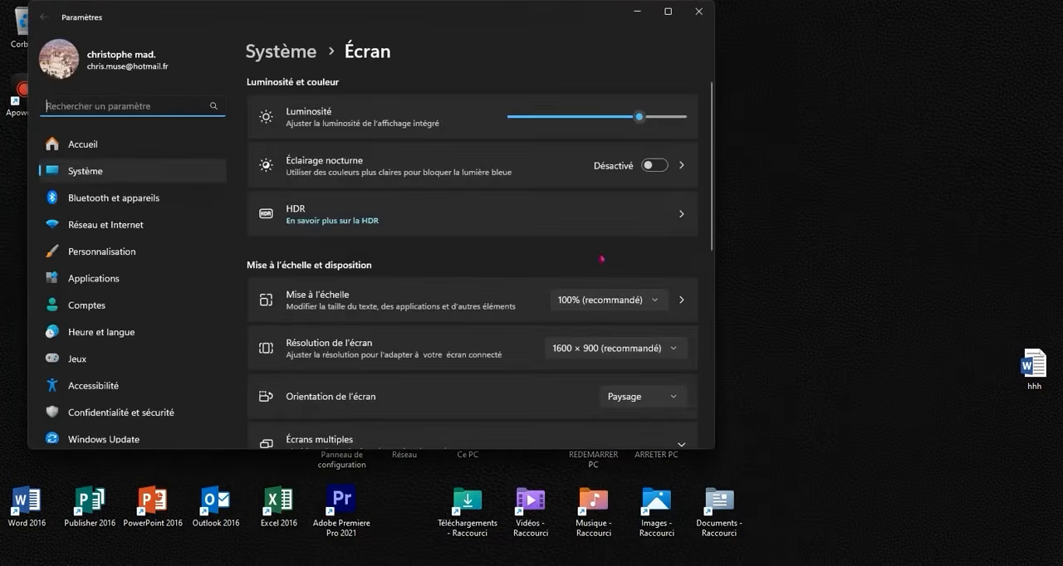
pyautogui.click(598, 300)
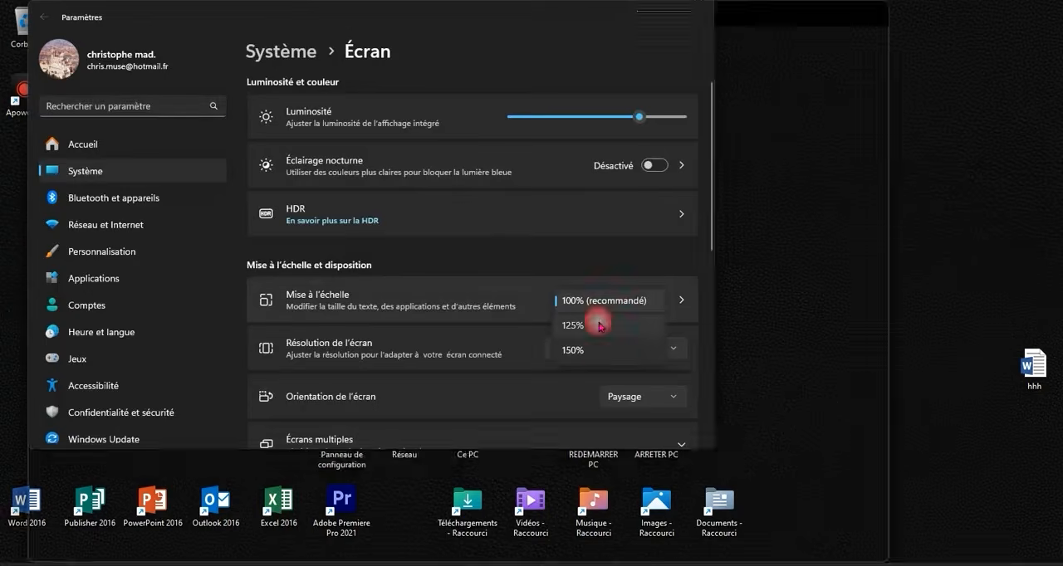
pyautogui.click(598, 325)
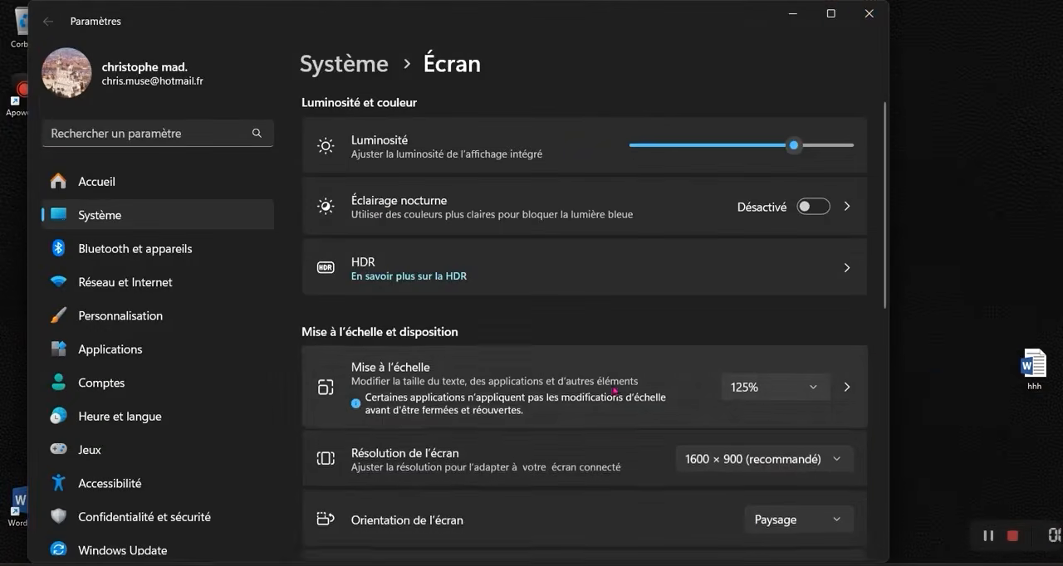
pyautogui.click(869, 13)
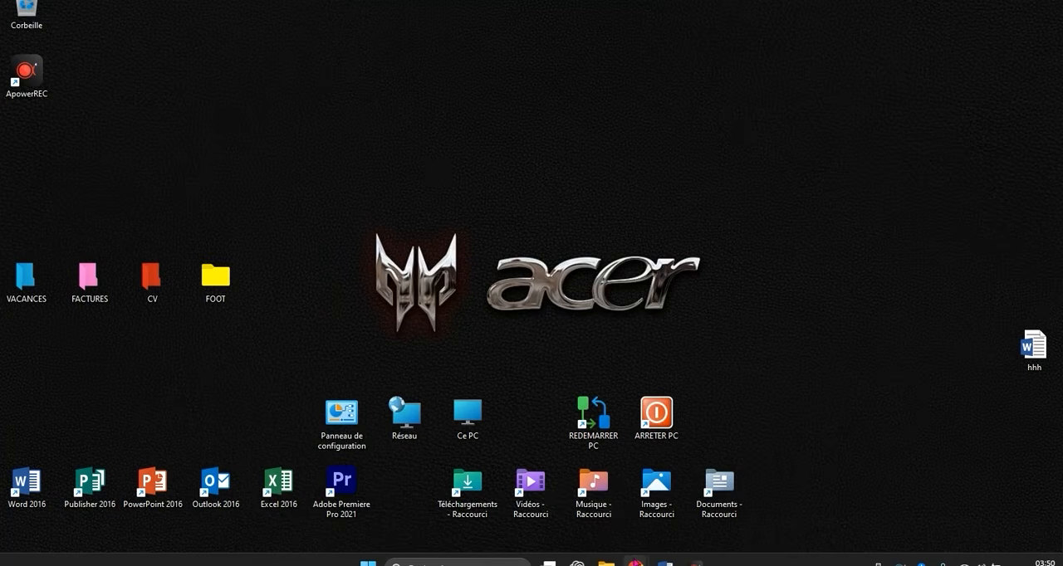
# - Switch to Chrome, search Google for "RAINMETER" and open the rainmeter.net website from the results
pyautogui.moveTo(636, 563)
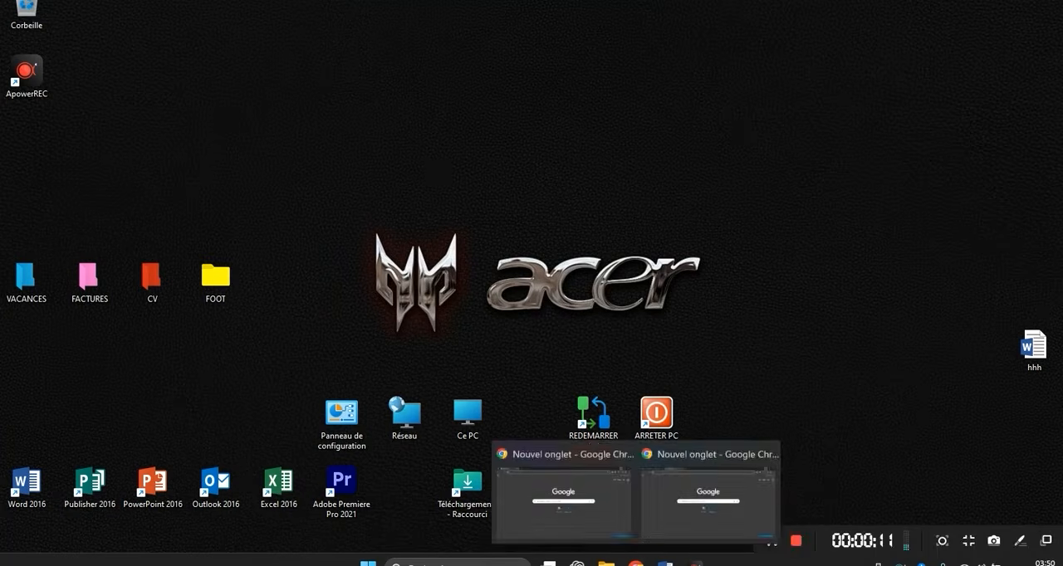
pyautogui.click(641, 510)
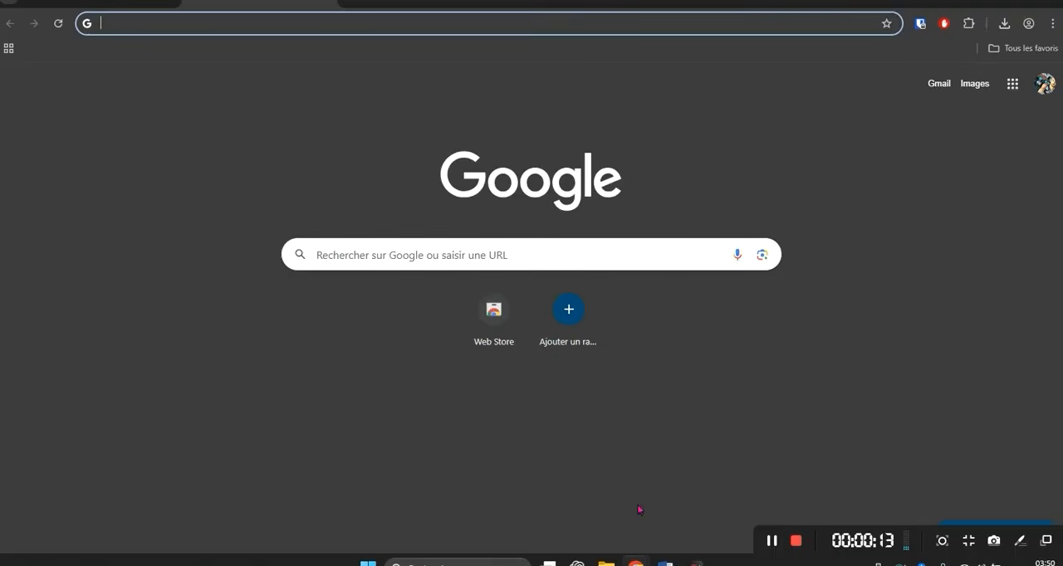
pyautogui.click(402, 253)
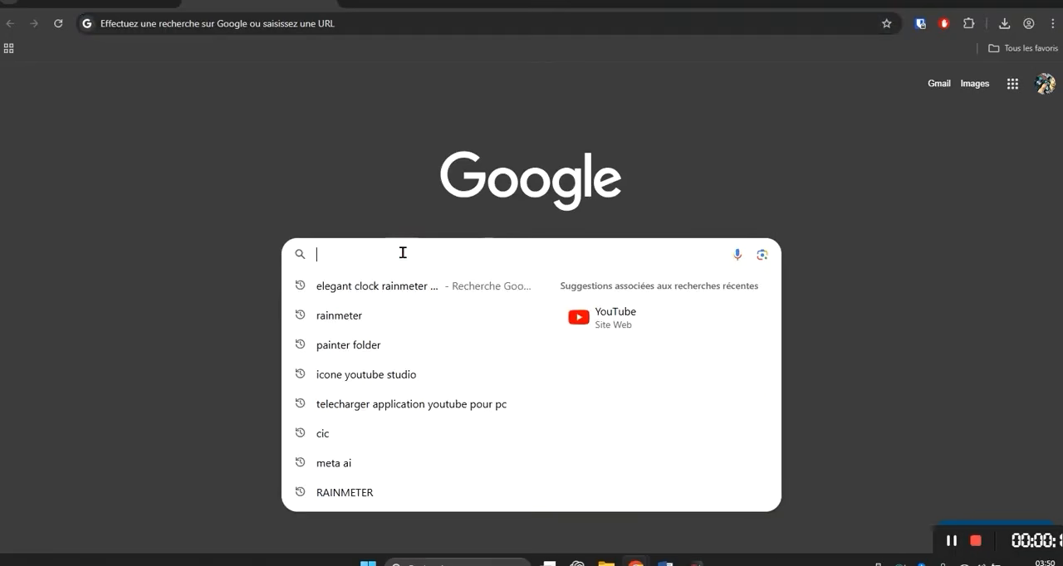
pyautogui.write('RAINMETER')
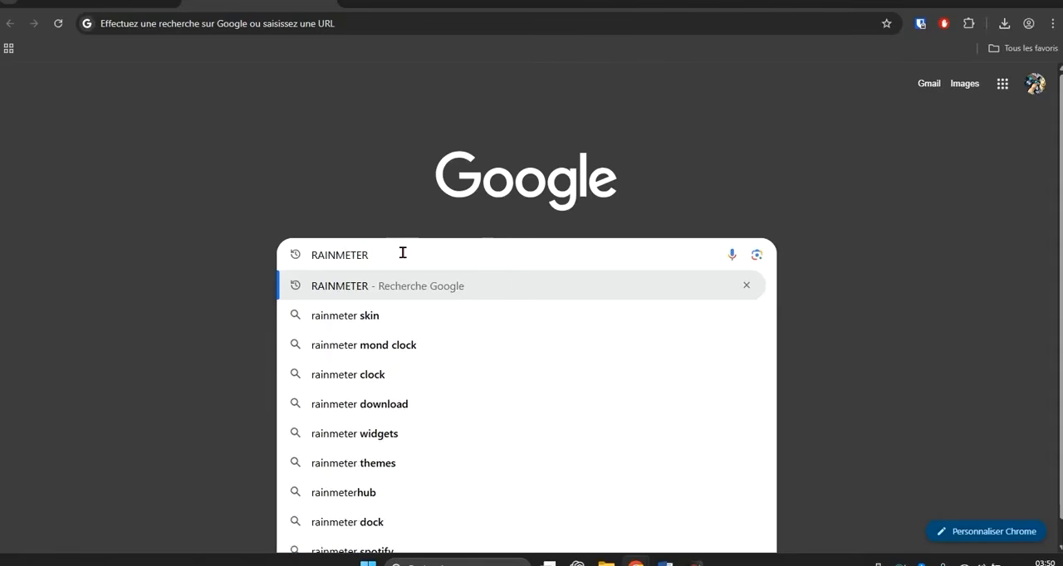
pyautogui.press('Return')
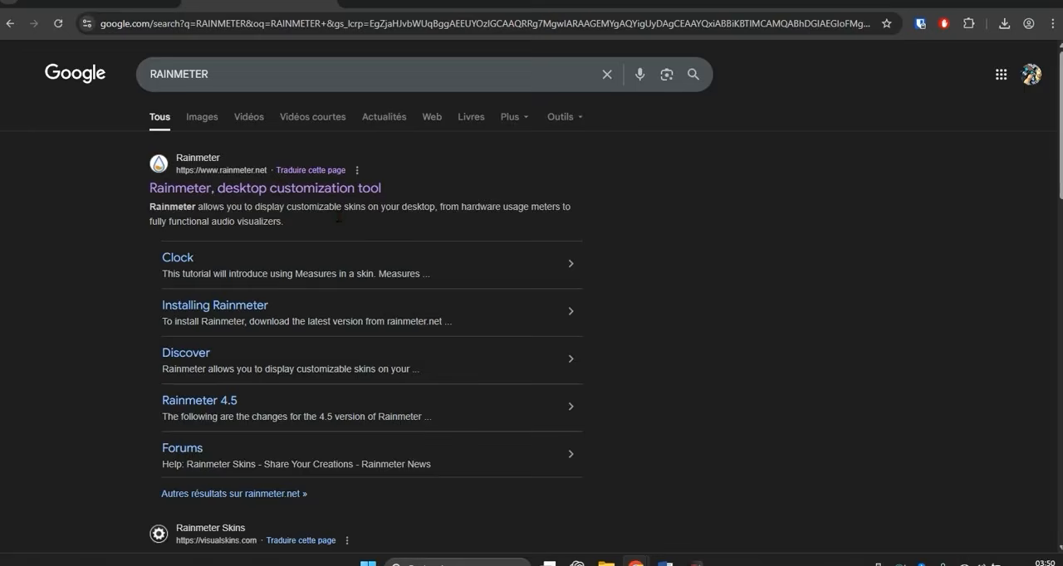
pyautogui.click(304, 190)
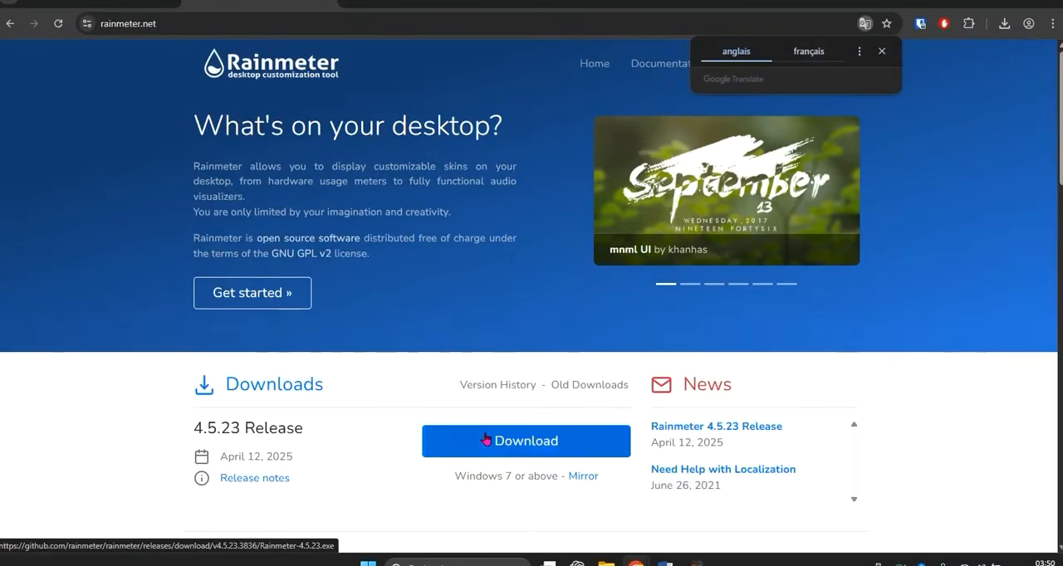
# - Download the Rainmeter 4.5.23 release and run the downloaded installer Rainmeter-4.5.23 (1).exe
pyautogui.click(532, 449)
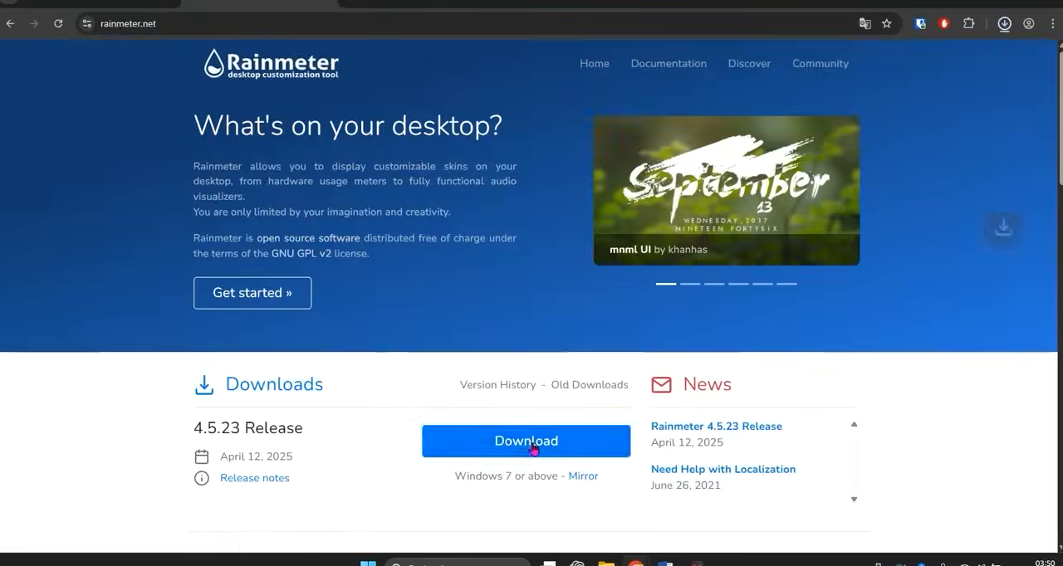
pyautogui.click(1003, 24)
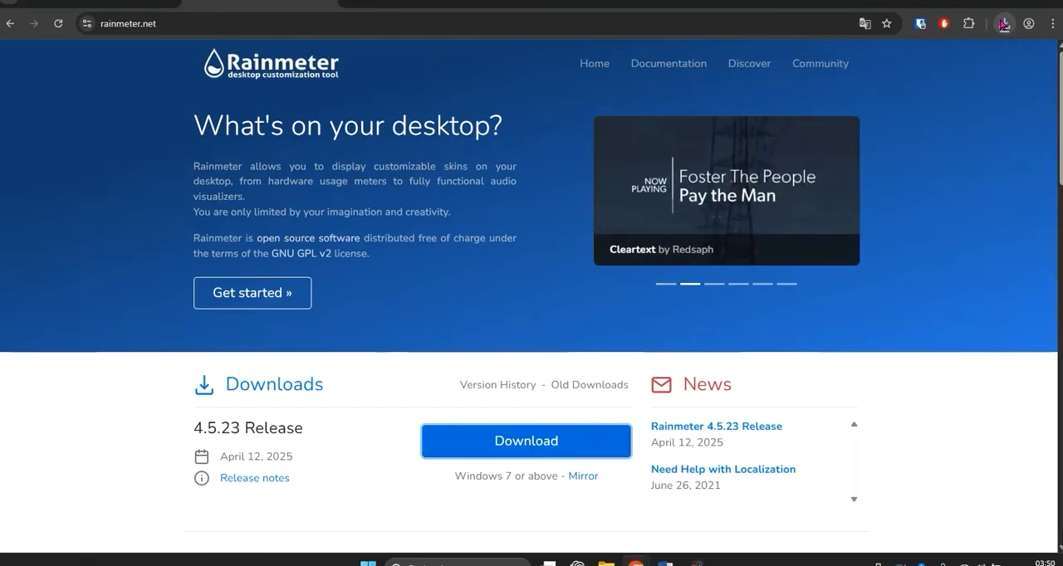
pyautogui.click(1005, 27)
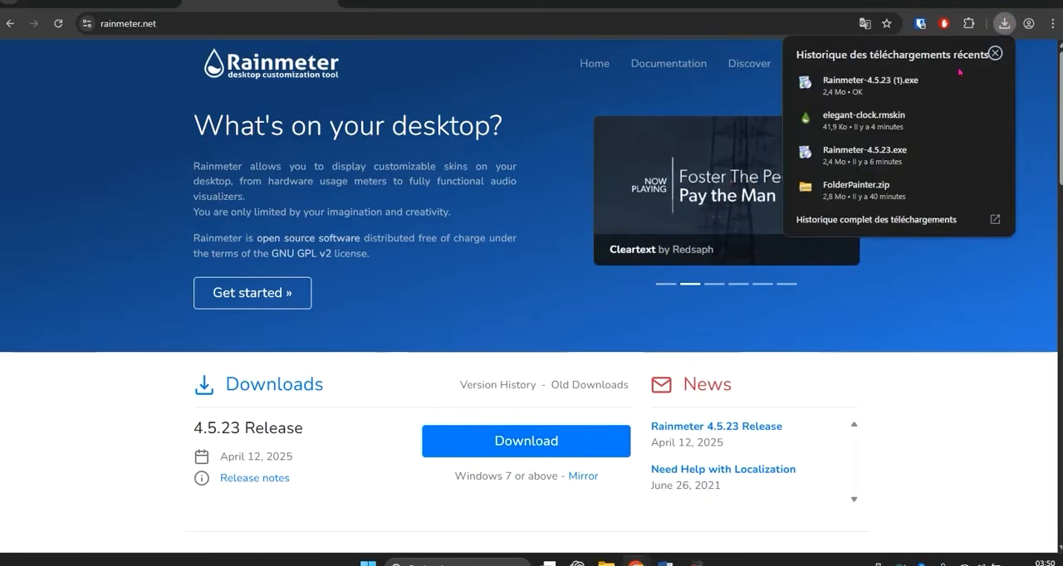
pyautogui.click(918, 81)
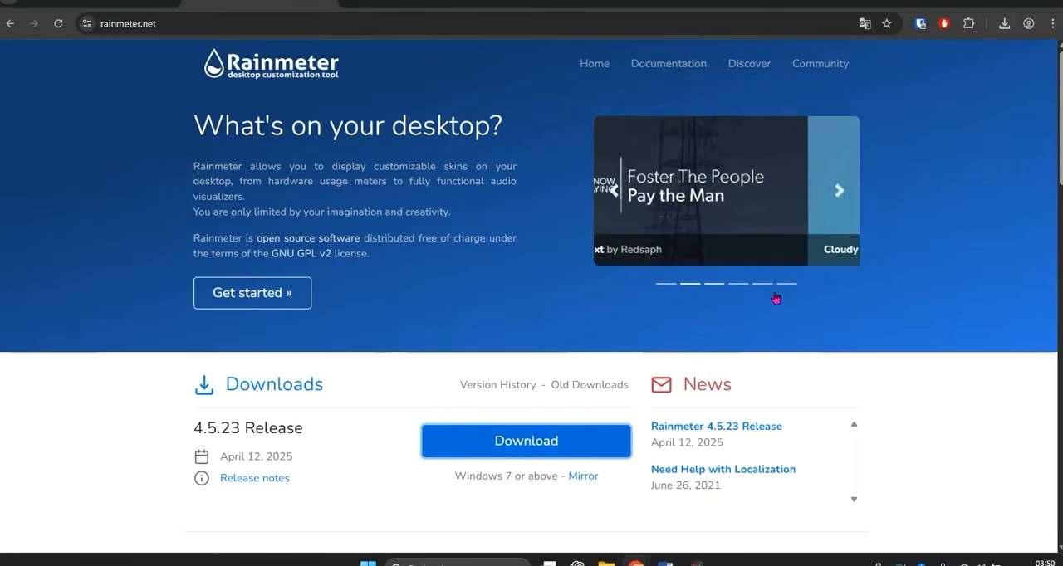
# - Install Rainmeter with the normal 64-bit installation in C:\Program Files\Rainmeter, starting with Windows, and launch it when closing the installer
pyautogui.click(543, 304)
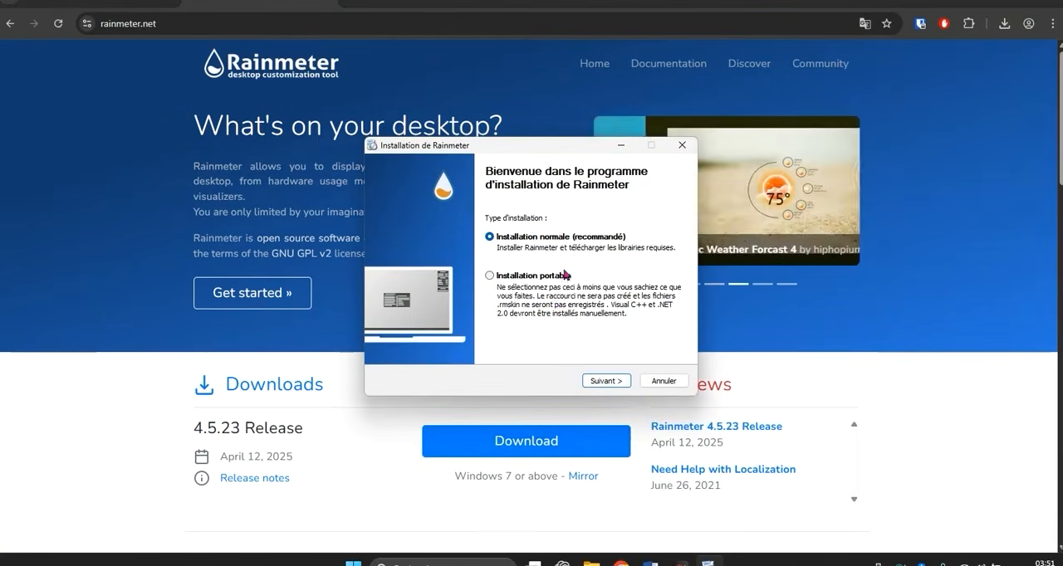
pyautogui.click(602, 381)
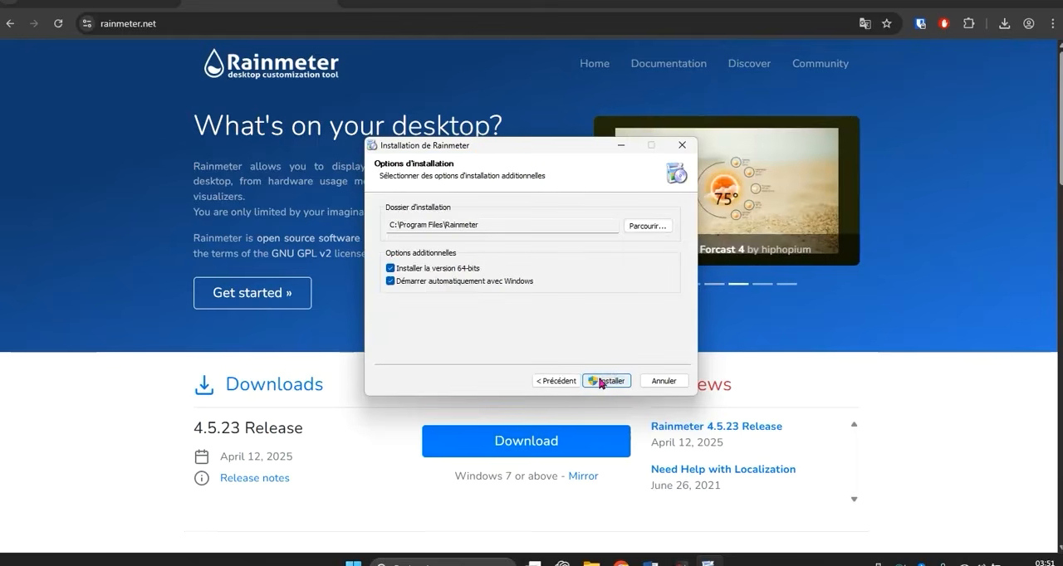
pyautogui.click(595, 380)
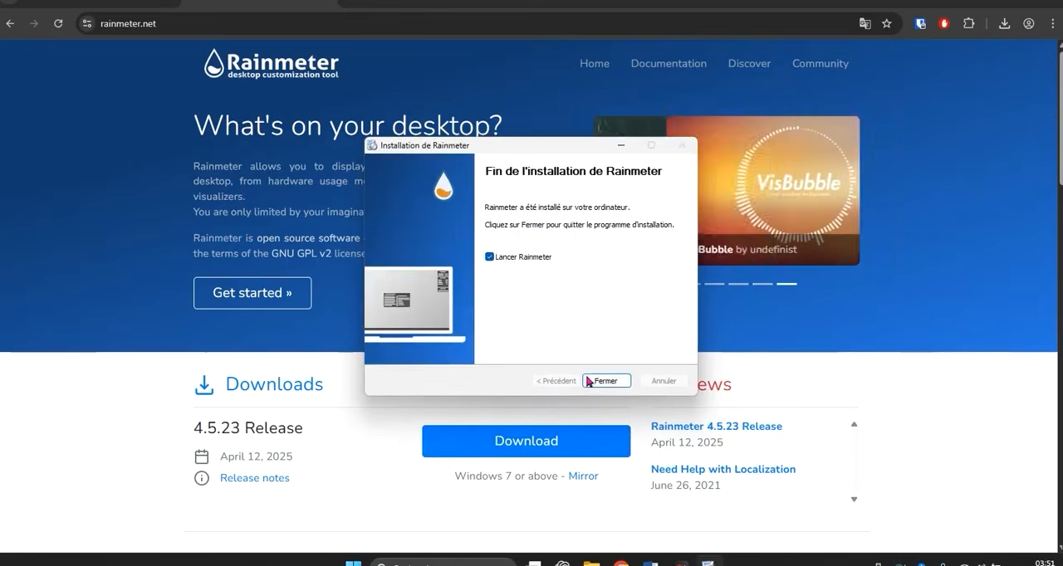
pyautogui.click(593, 382)
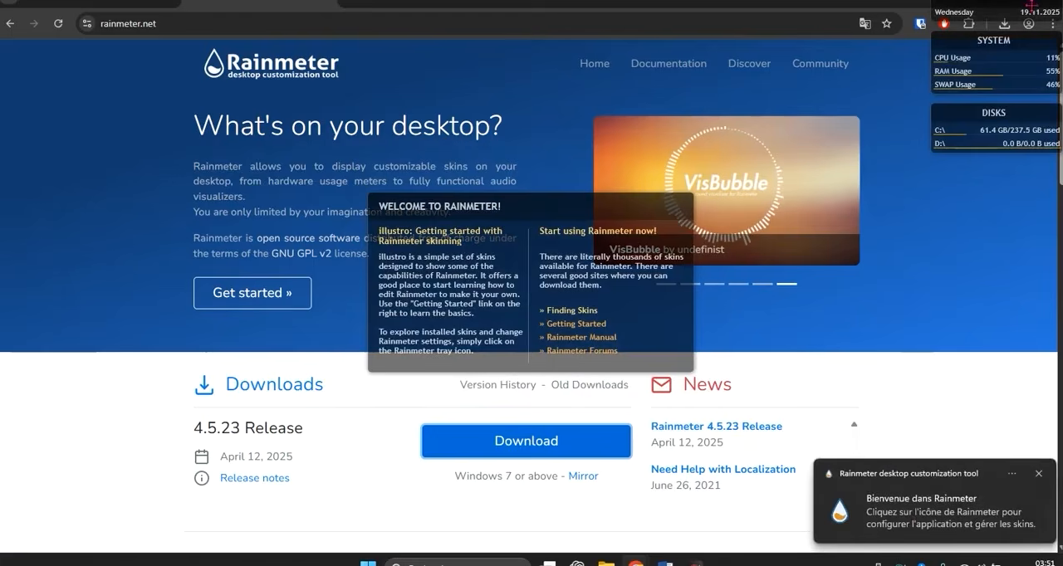
# - Minimize Chrome to show the desktop and unload Rainmeter's illustro Welcome skin
pyautogui.doubleClick(897, 6)
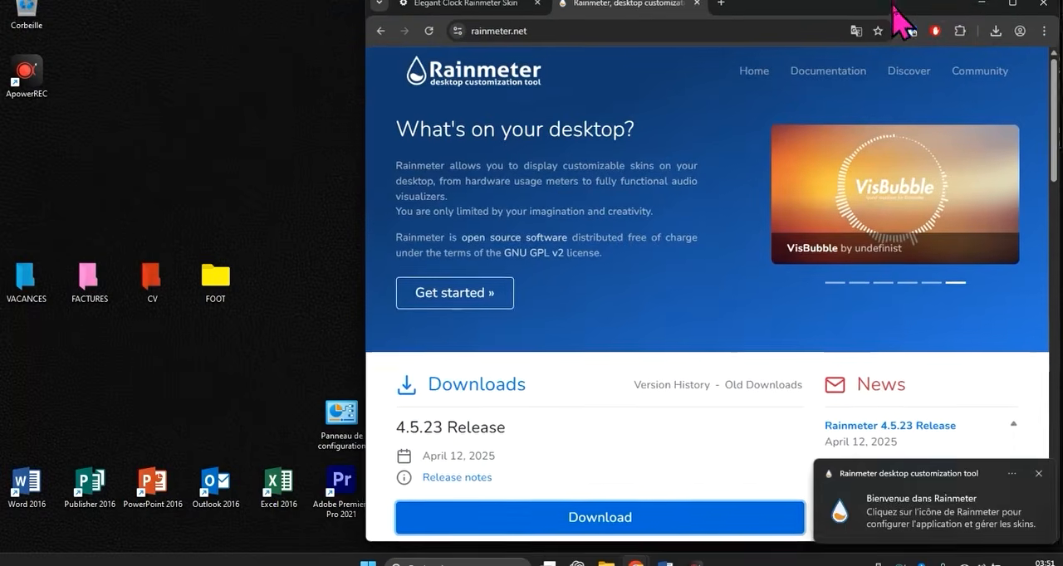
pyautogui.click(984, 8)
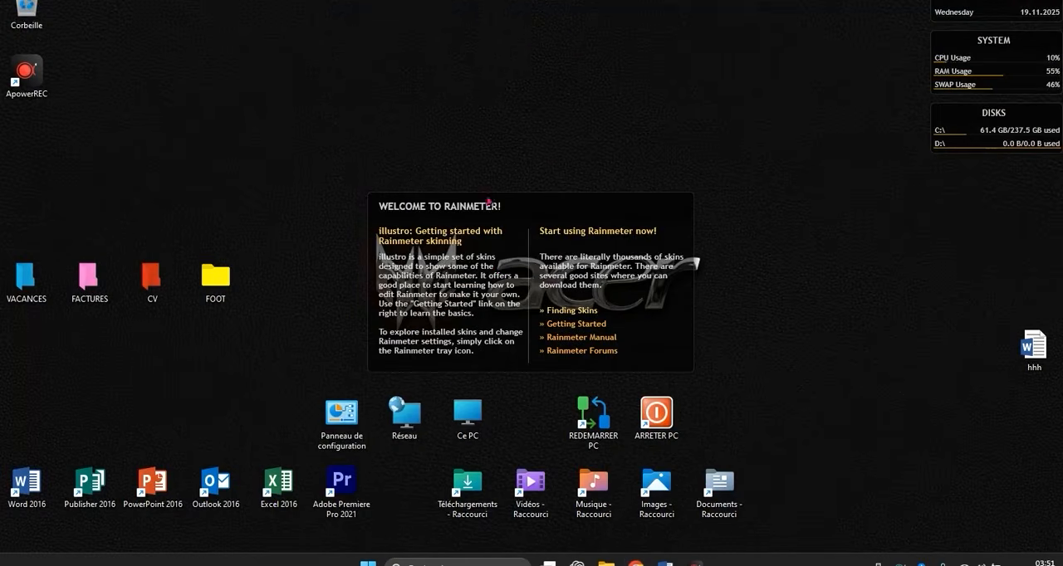
pyautogui.rightClick(547, 207)
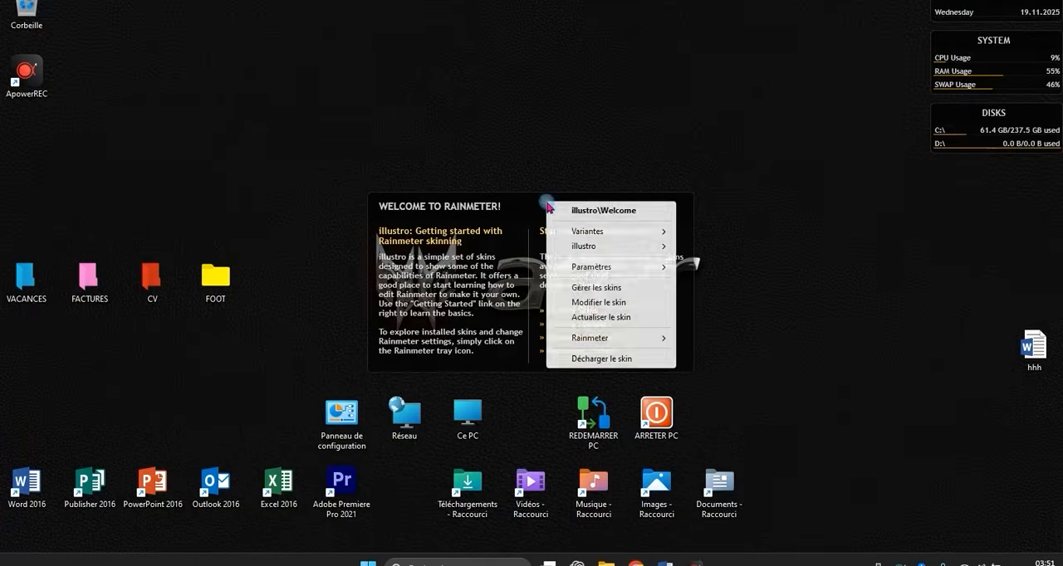
pyautogui.click(586, 358)
# - Unload the illustro Disk and System skins and the skin showing the day and date from the desktop
pyautogui.rightClick(952, 116)
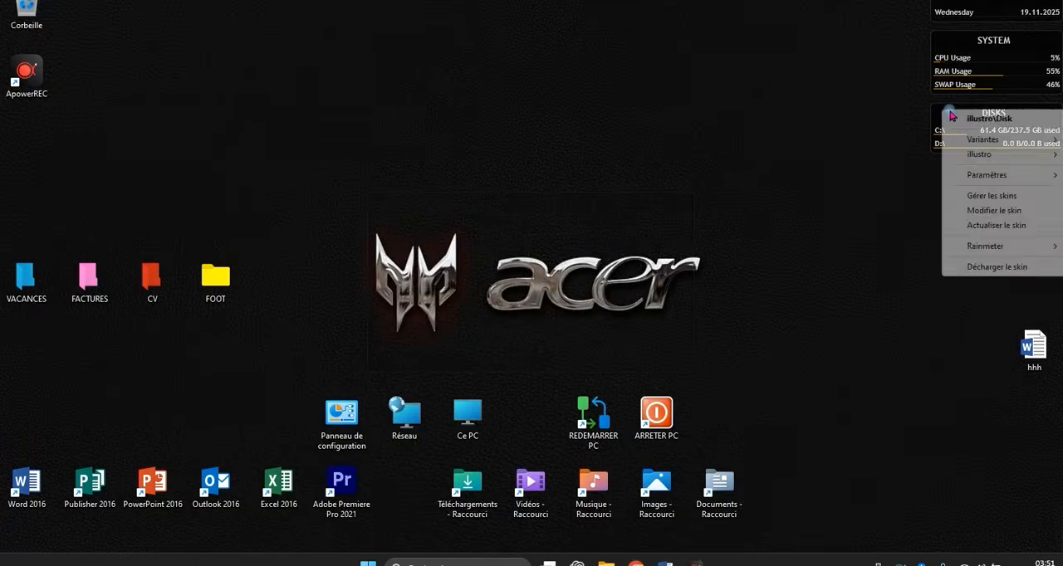
pyautogui.click(985, 267)
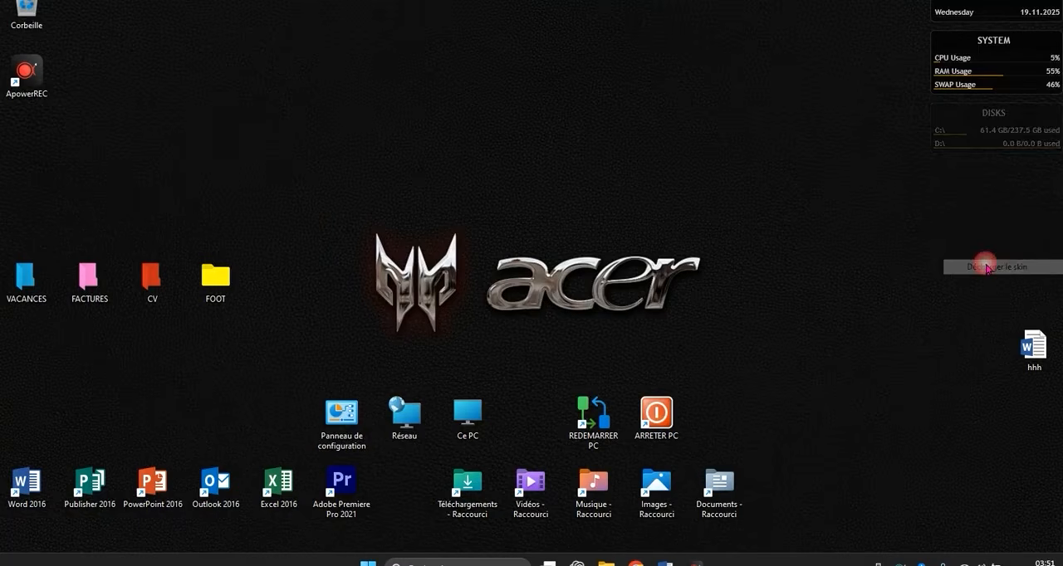
pyautogui.rightClick(962, 47)
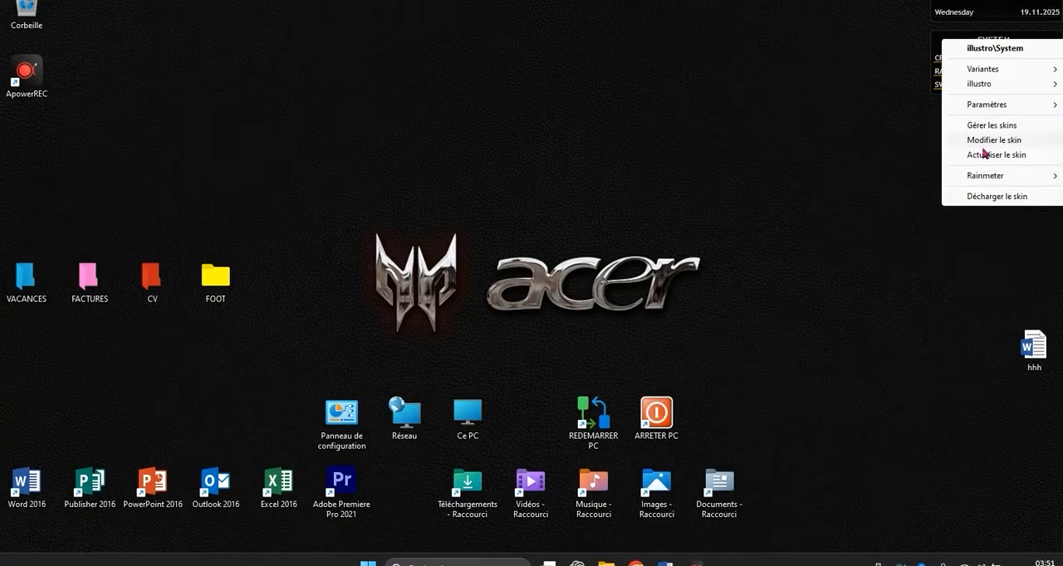
pyautogui.click(985, 202)
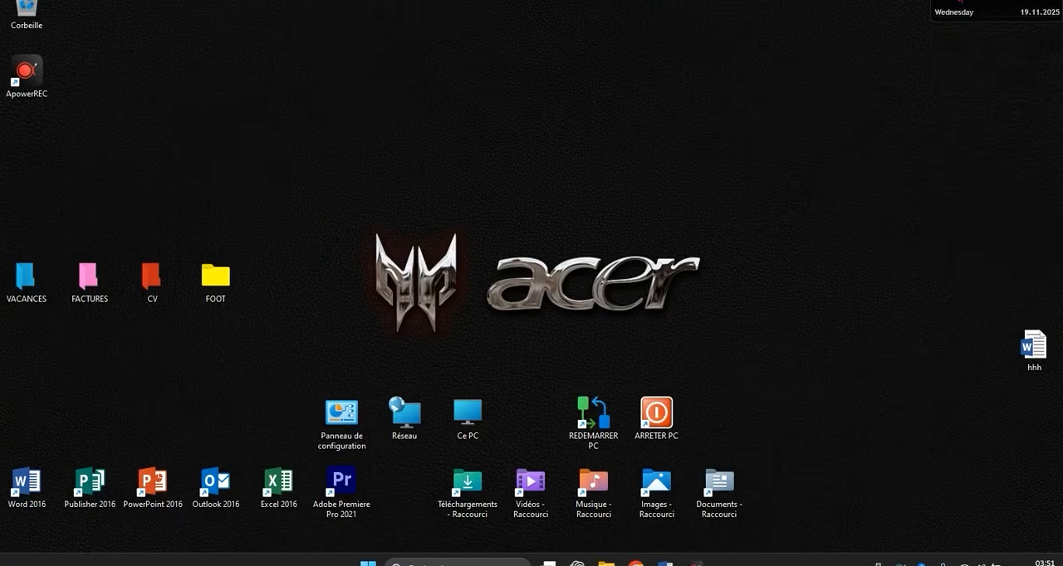
pyautogui.rightClick(959, 3)
pyautogui.click(994, 149)
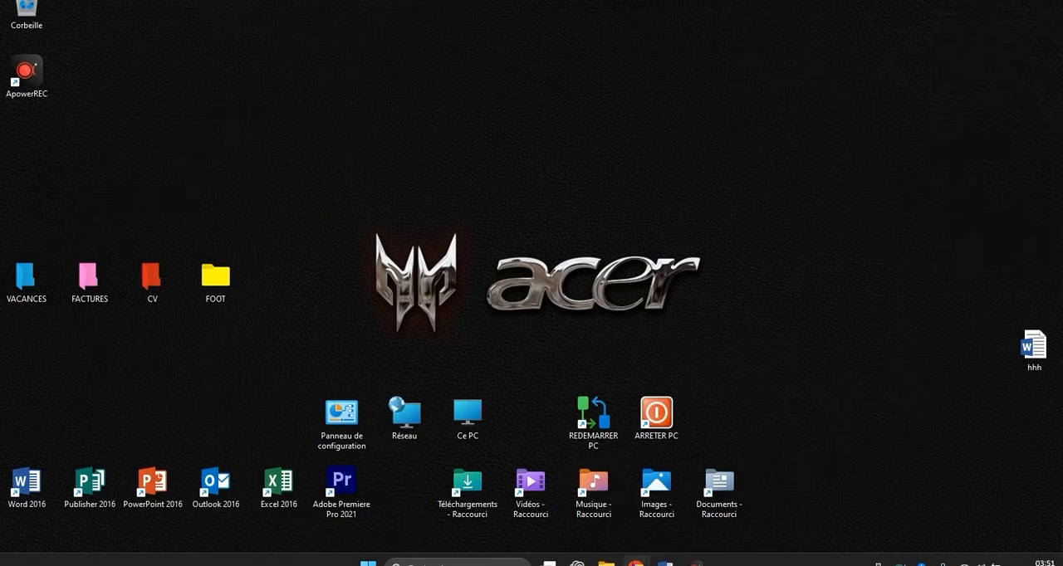
# - Return to the Chrome window and search Google in a new tab for "ELEGANT COCK SKIN RAINMETER"
pyautogui.click(635, 564)
pyautogui.click(712, 490)
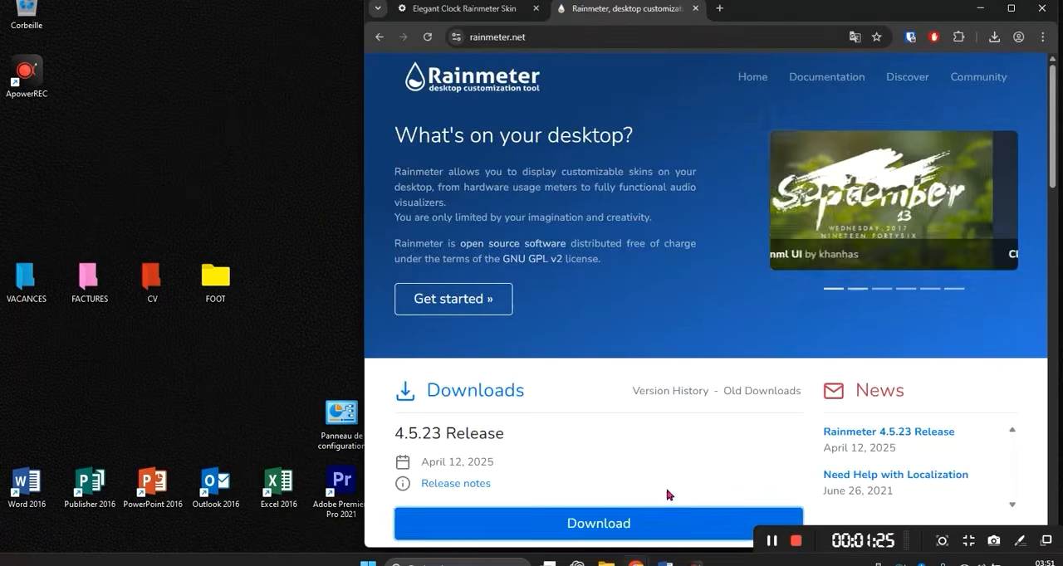
pyautogui.click(518, 9)
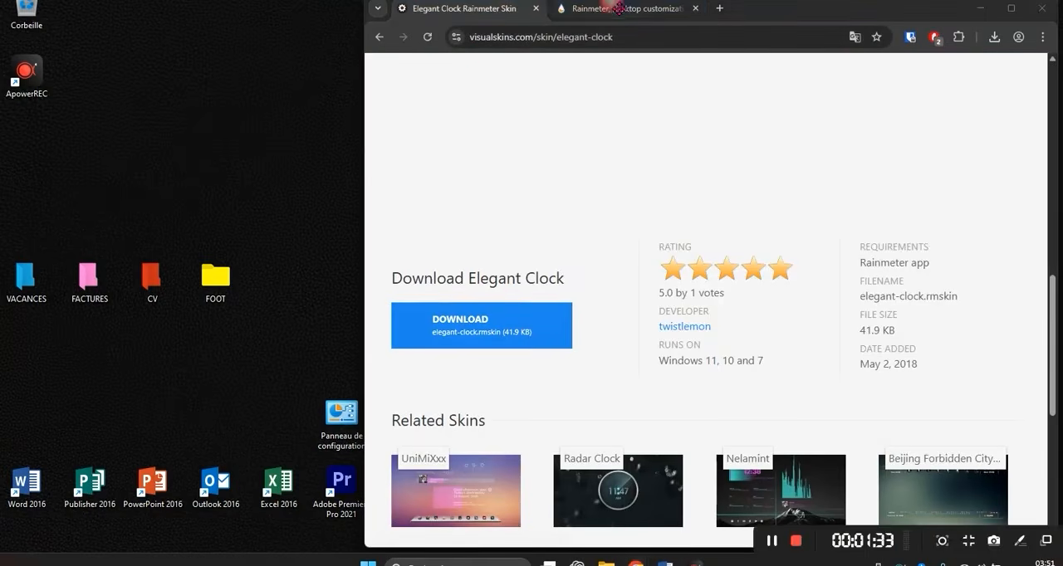
pyautogui.click(719, 10)
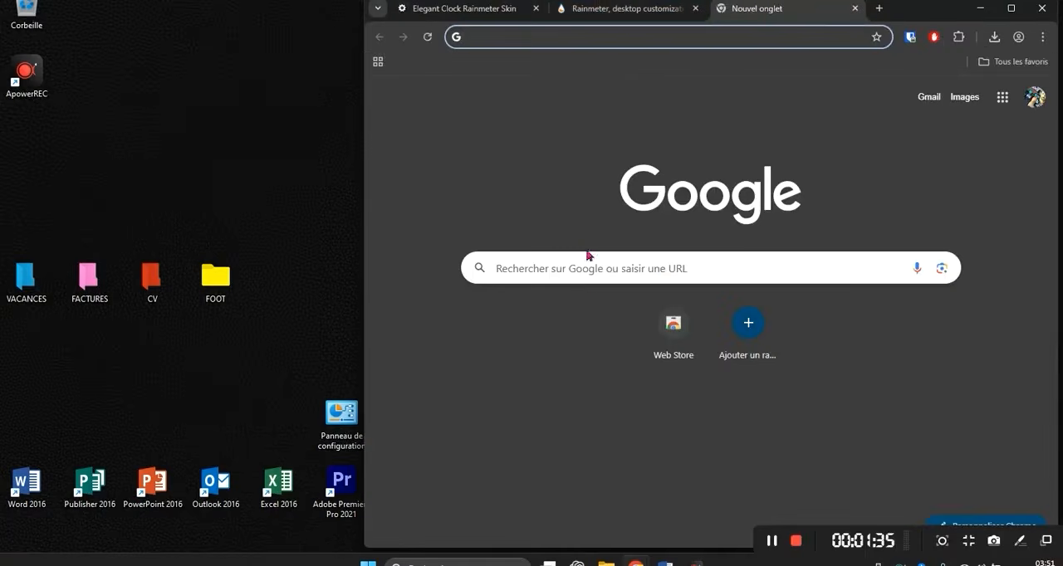
pyautogui.click(590, 285)
pyautogui.write('ELE')
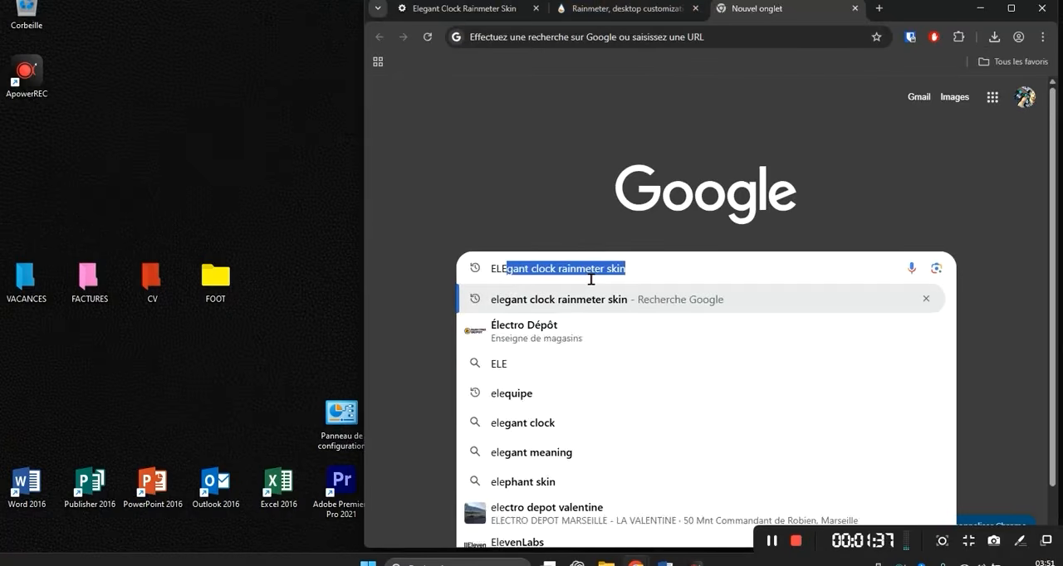
pyautogui.write('GANT COCK')
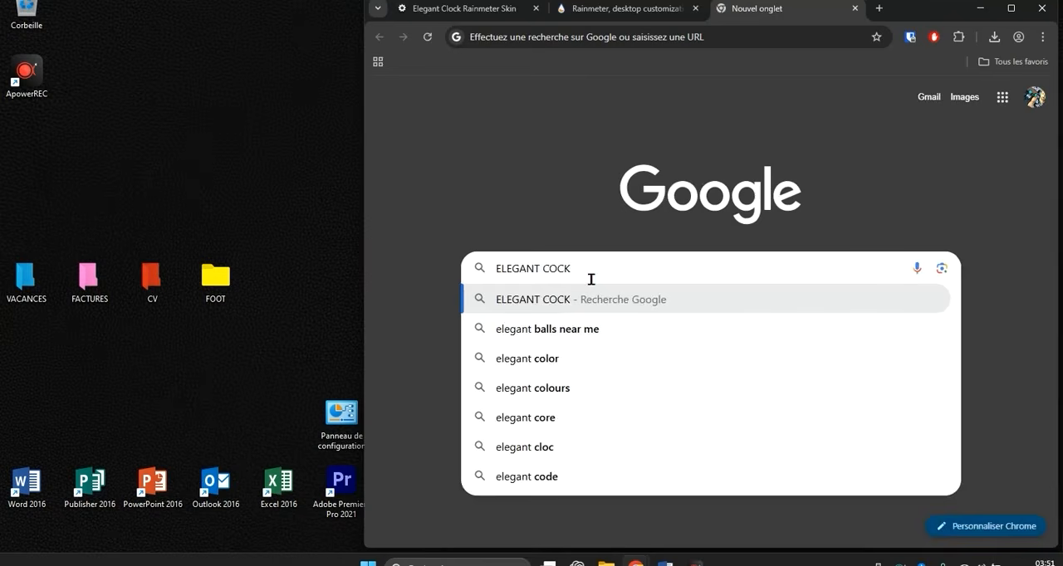
pyautogui.write(' SK')
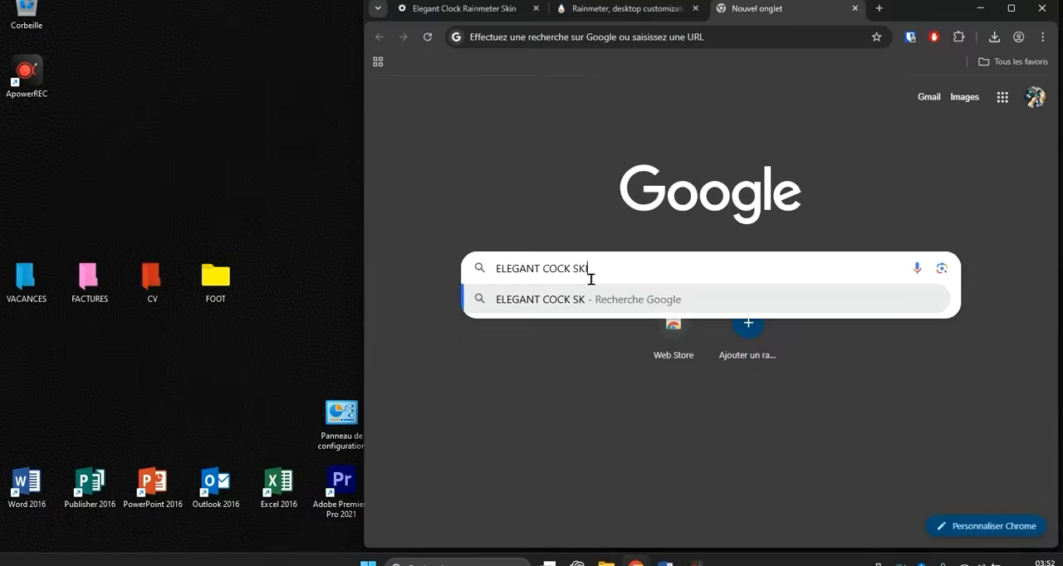
pyautogui.write('IN R')
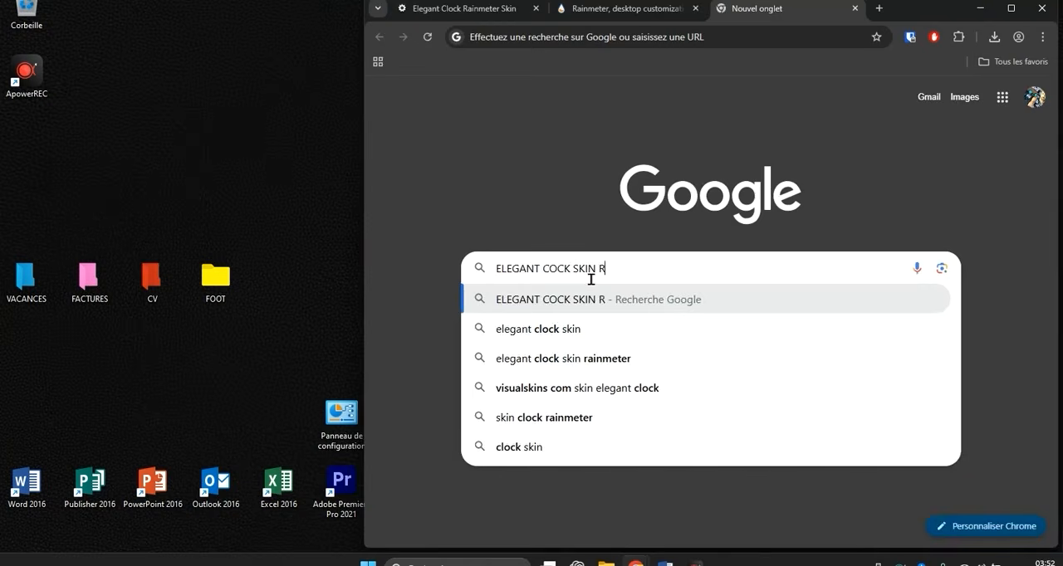
pyautogui.write('AINMETER')
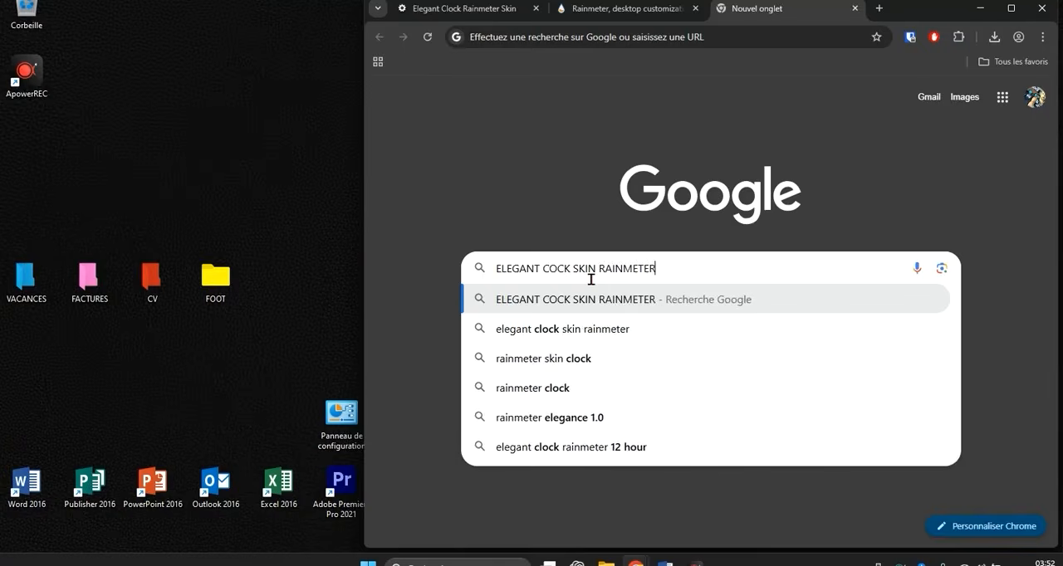
pyautogui.press('Return')
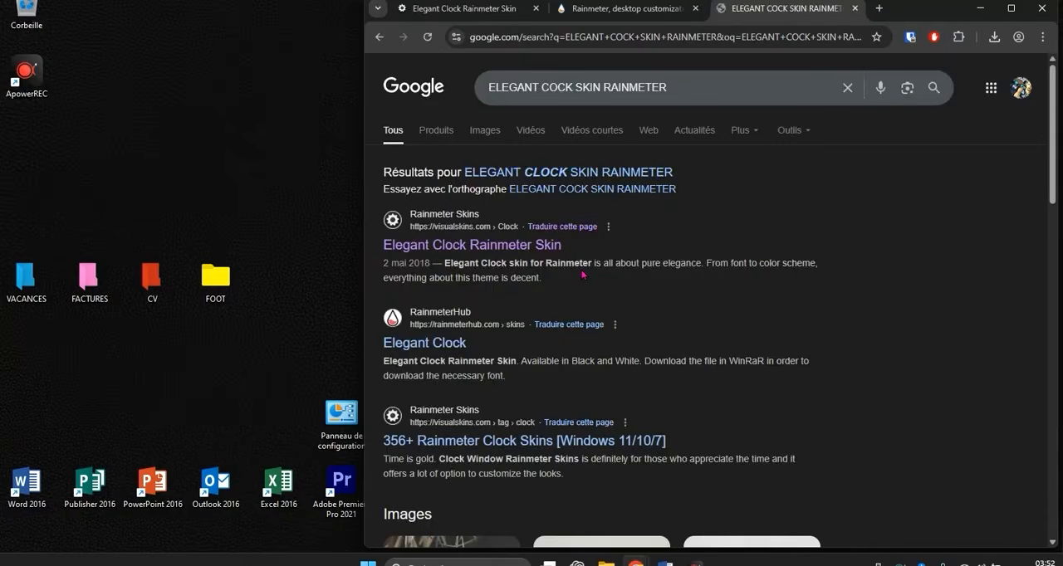
# - Download elegant-clock.rmskin from the already open visualskins.com Elegant Clock page and open the downloaded file in the Rainmeter Skin Installer
pyautogui.click(502, 10)
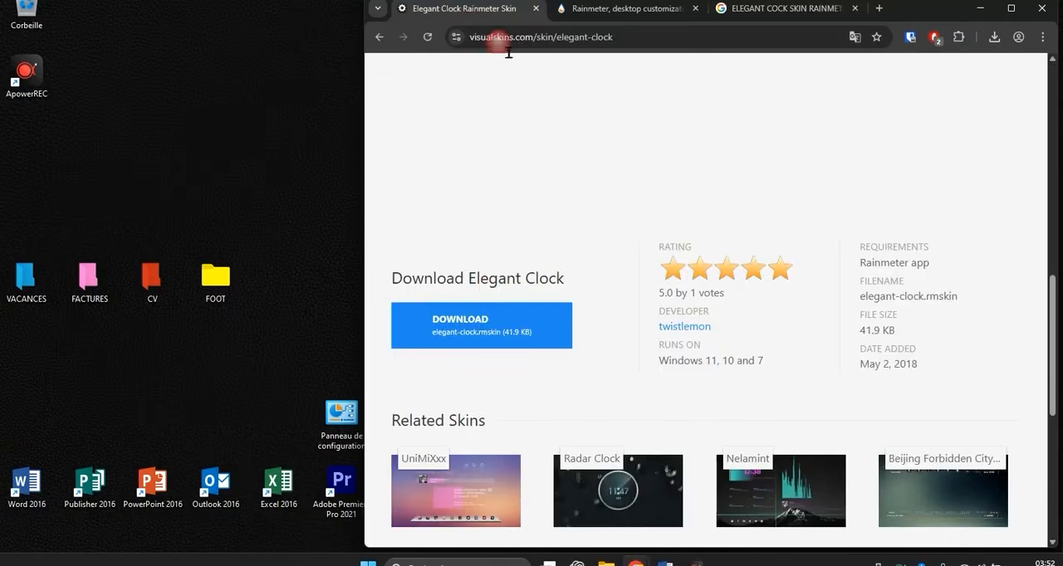
pyautogui.click(462, 338)
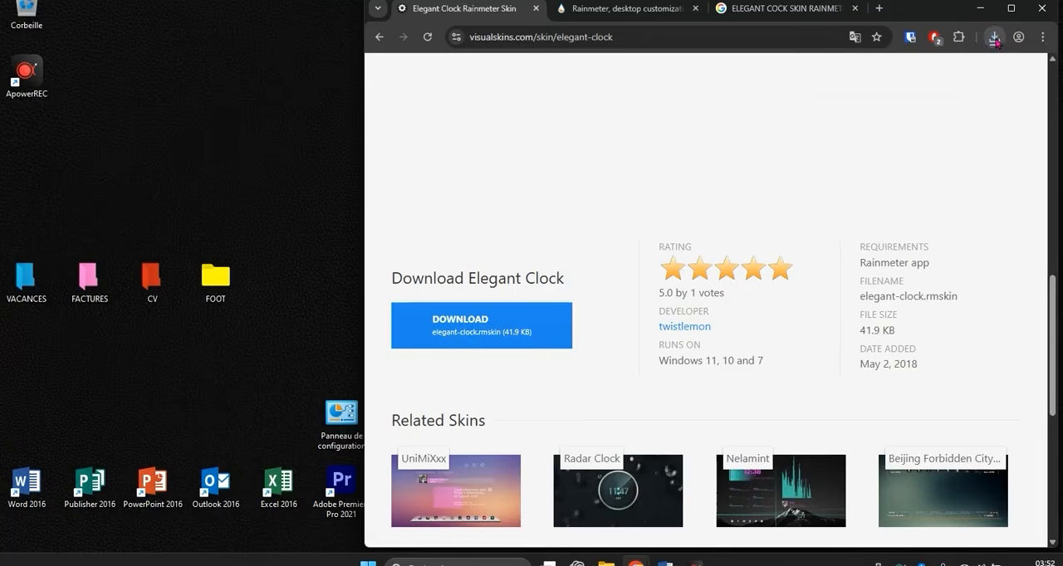
pyautogui.click(993, 38)
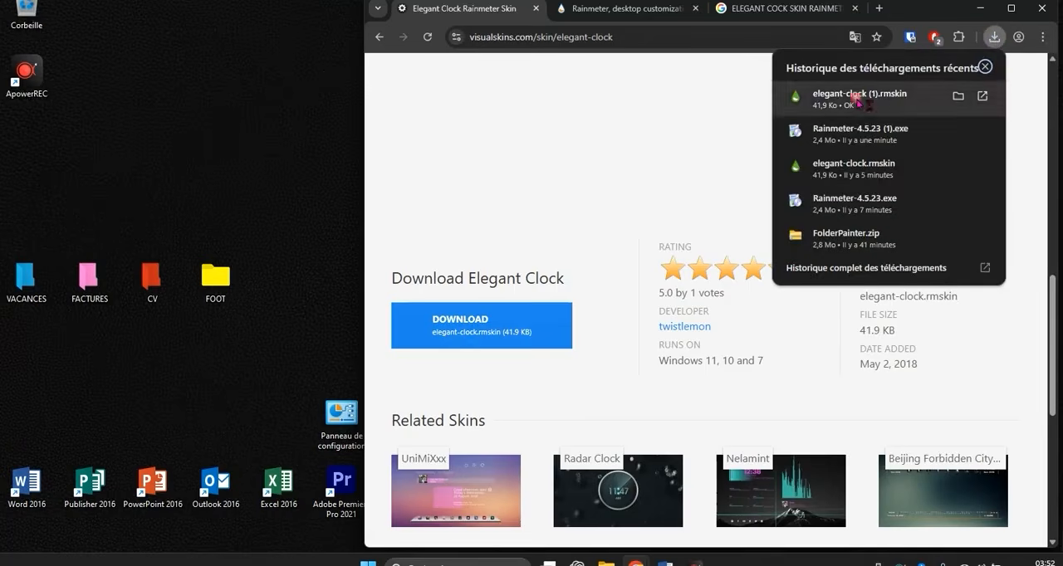
pyautogui.click(856, 97)
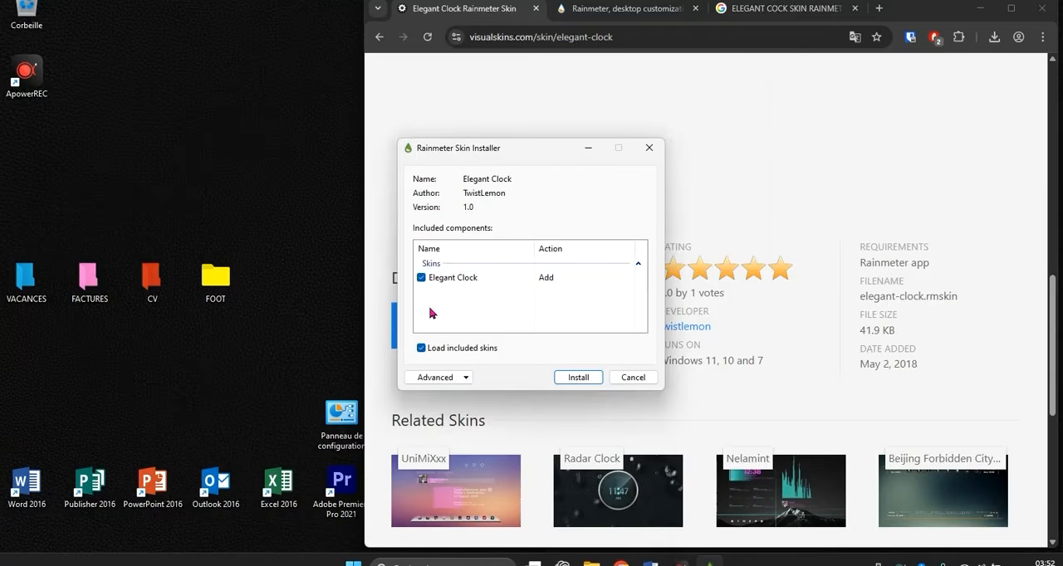
# - Install the Elegant Clock package with its included skins and close the Chrome window
pyautogui.click(579, 378)
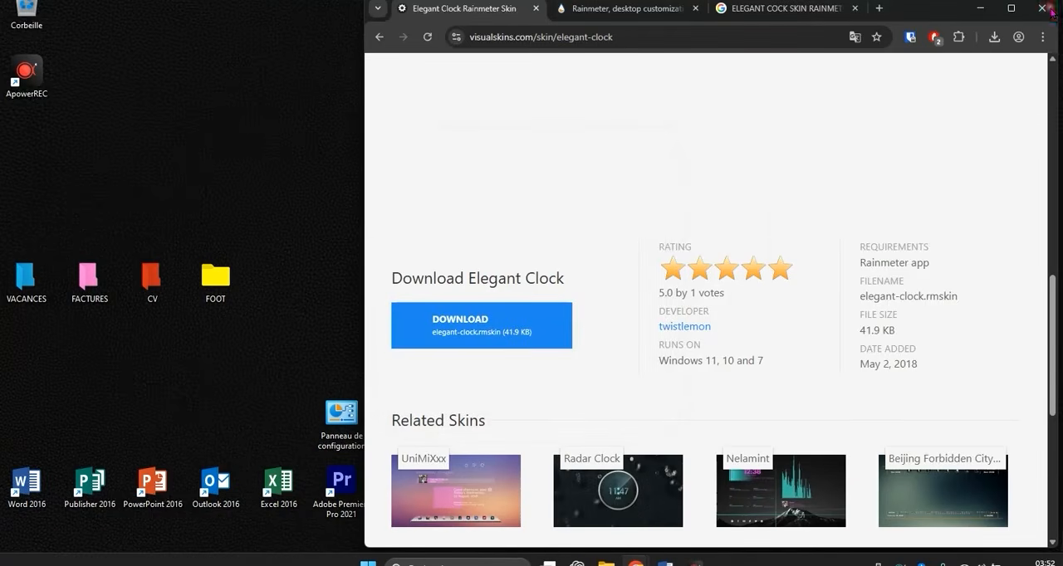
pyautogui.click(1052, 12)
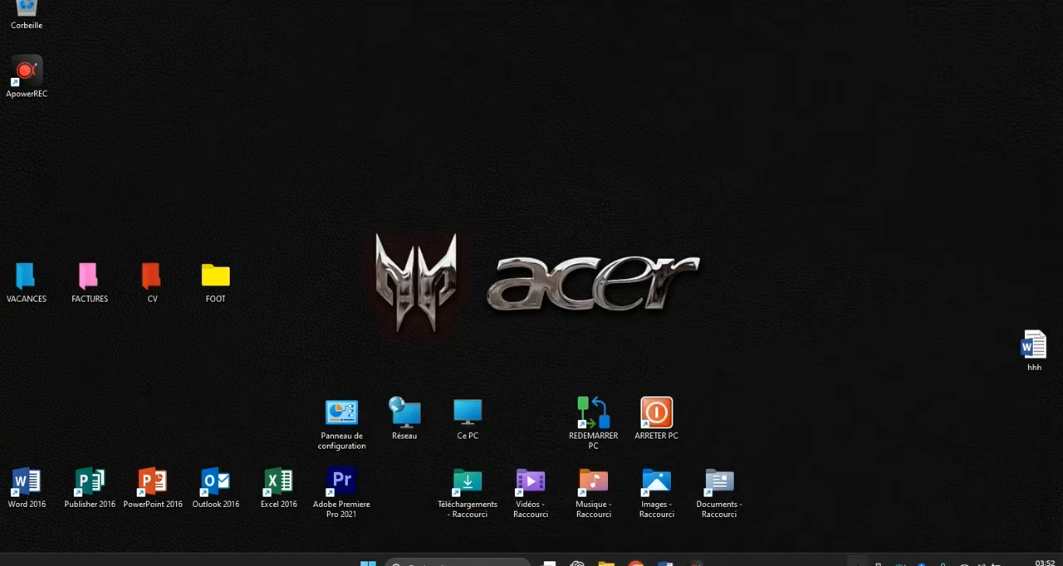
# - Open Rainmeter's manager, expand the Elegant Clock skin folder and move the window away from the upper desktop
pyautogui.click(856, 561)
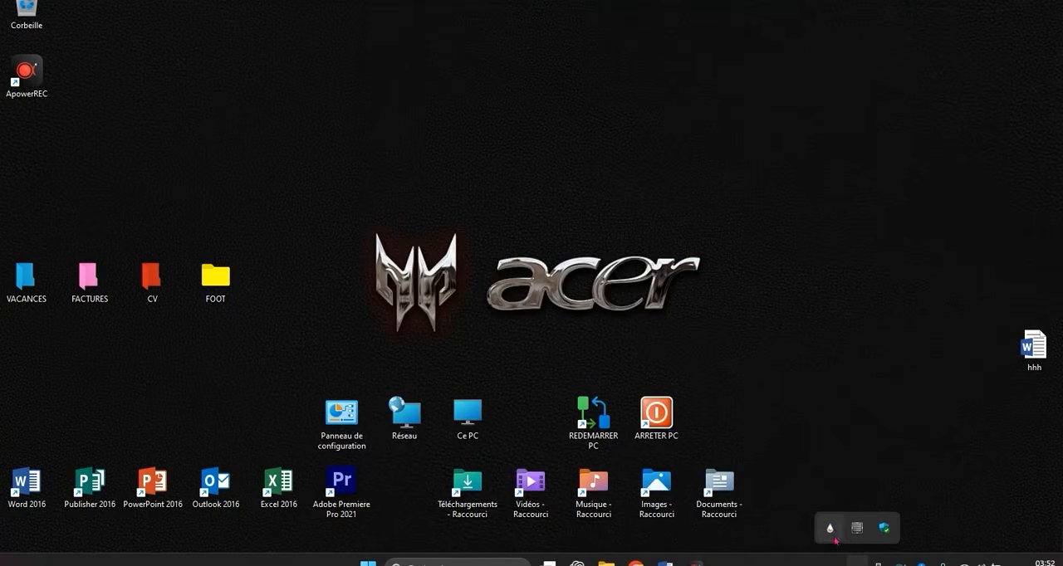
pyautogui.click(830, 528)
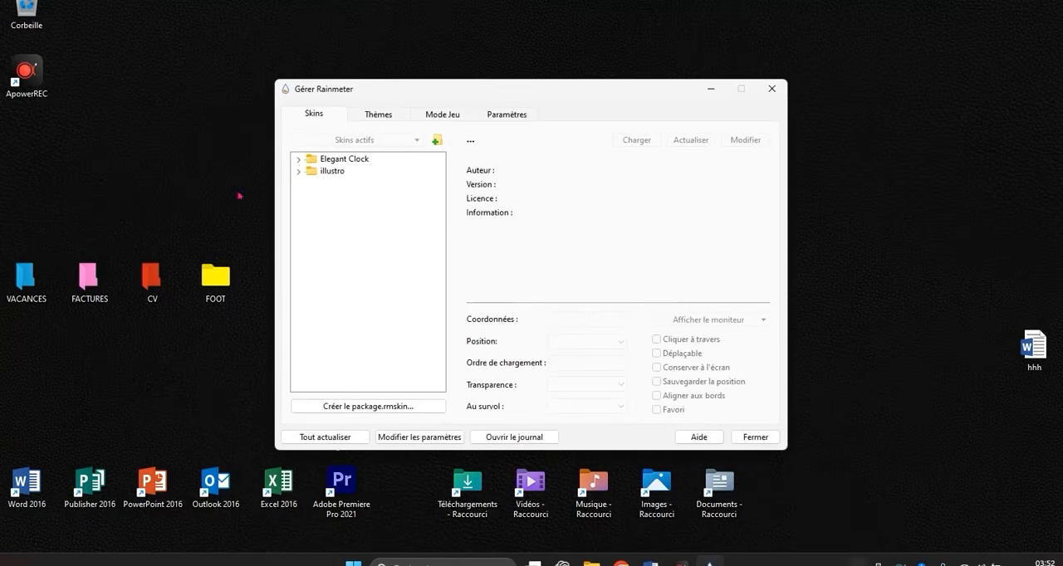
pyautogui.click(298, 158)
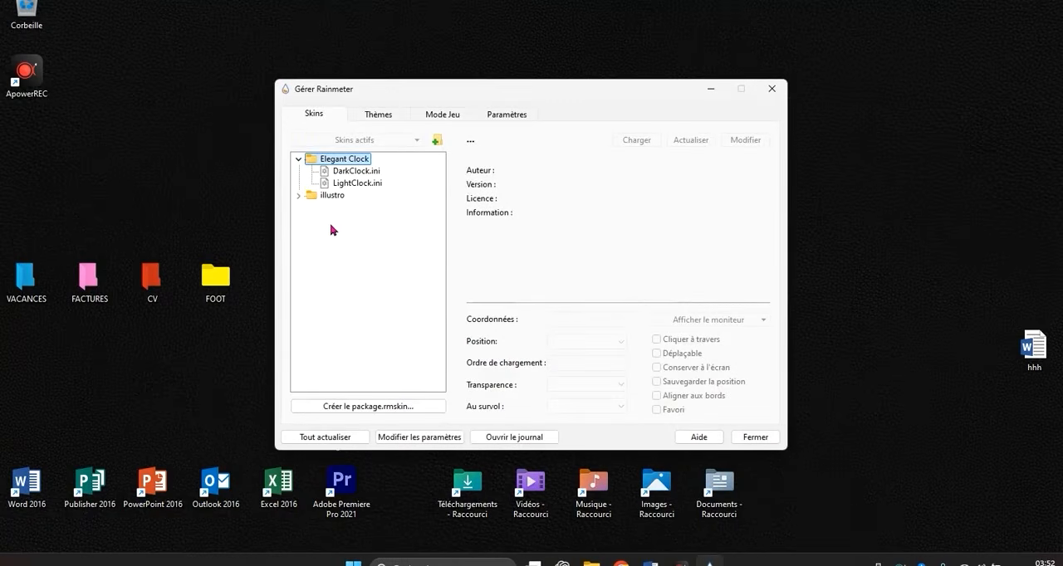
pyautogui.moveTo(428, 87); pyautogui.dragTo(692, 171)
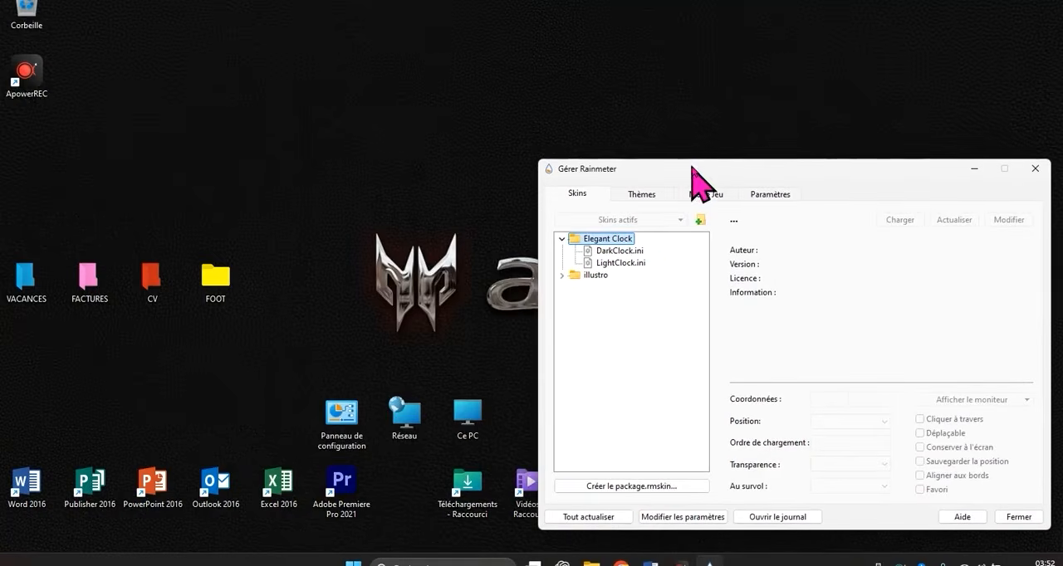
# - Load DarkClock.ini, place the clock above the Acer logo at about 405, 106, and switch it to LightClock.ini
pyautogui.doubleClick(634, 258)
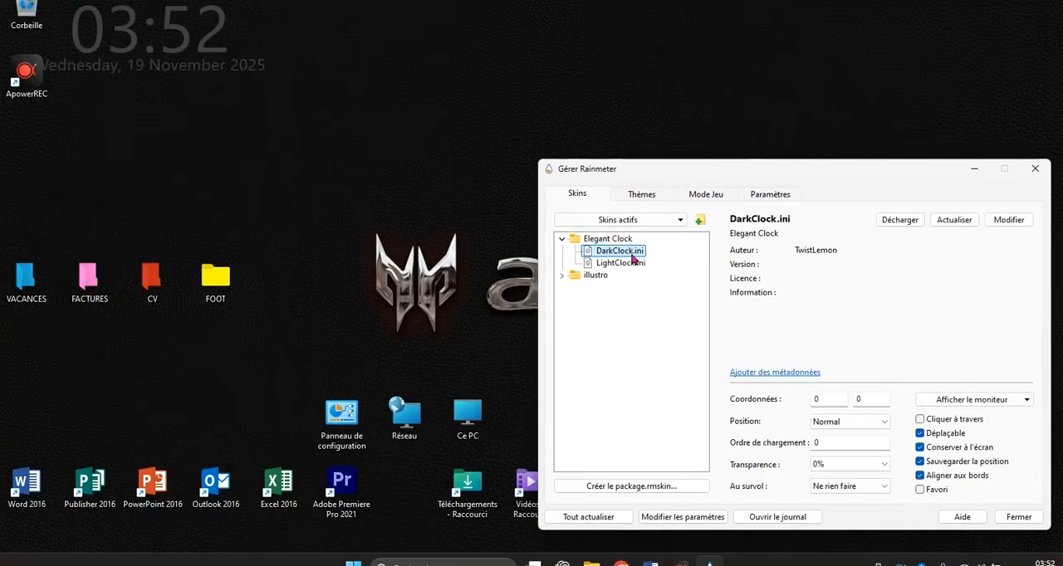
pyautogui.moveTo(142, 45); pyautogui.dragTo(458, 125)
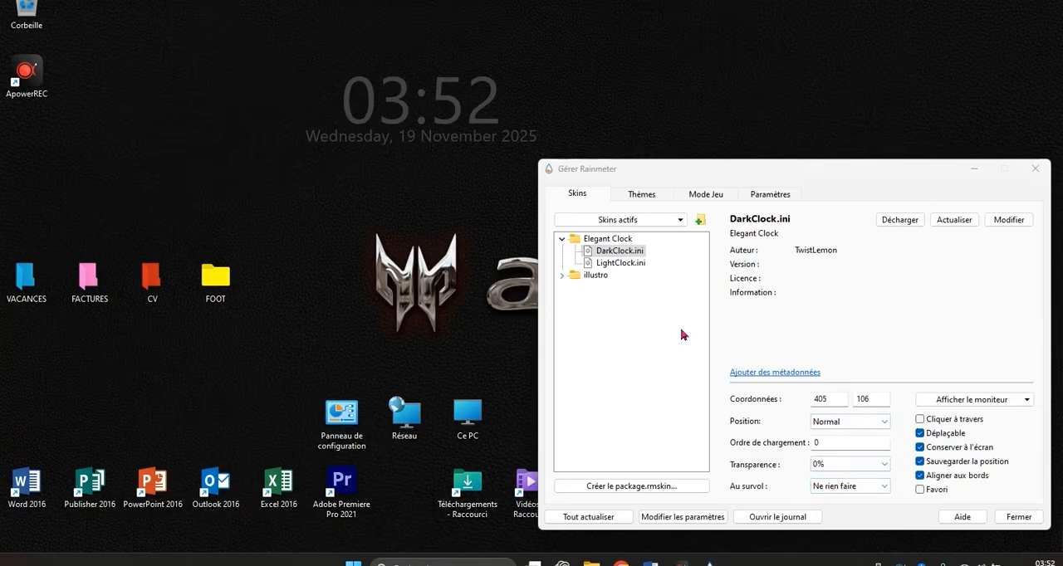
pyautogui.doubleClick(605, 264)
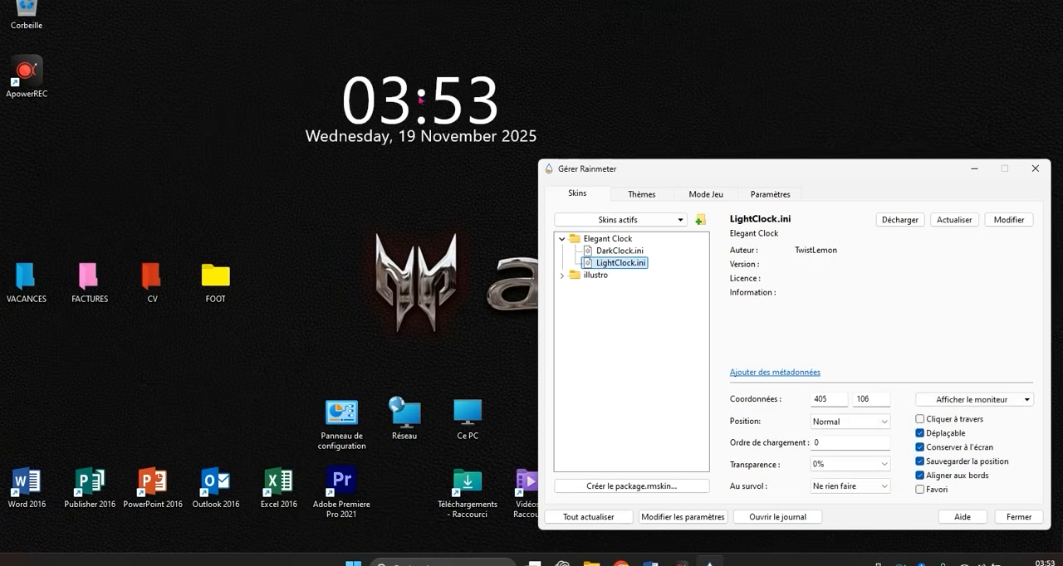
pyautogui.click(445, 98)
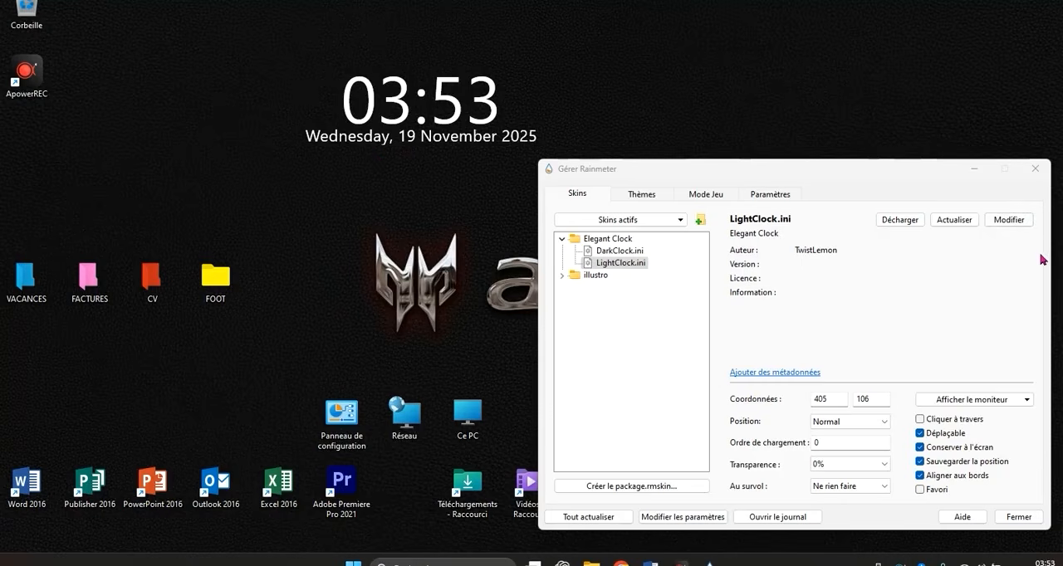
# - Open the LightClock.ini skin file for editing in Notepad
pyautogui.click(1012, 221)
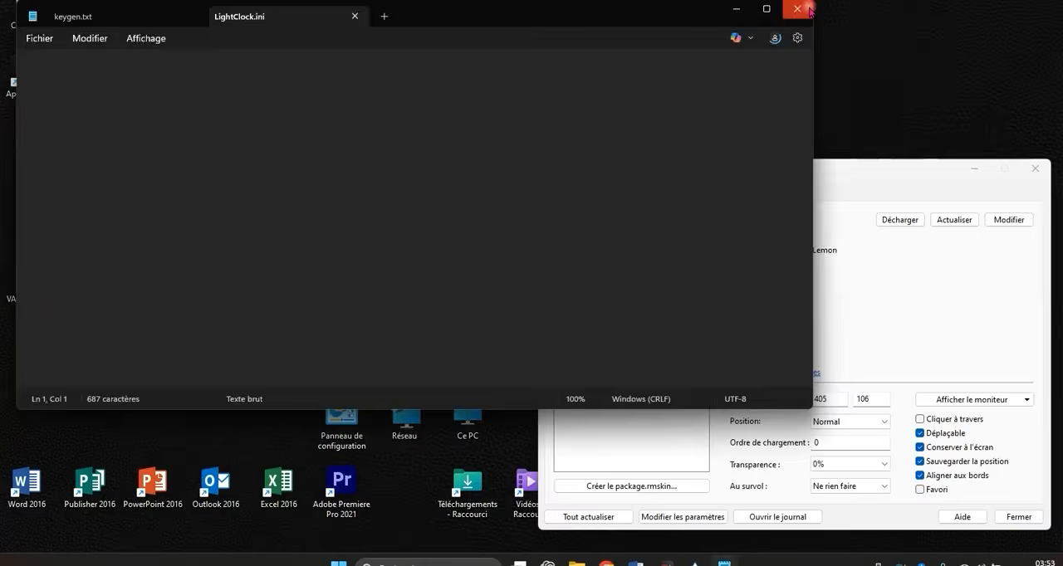
pyautogui.click(810, 10)
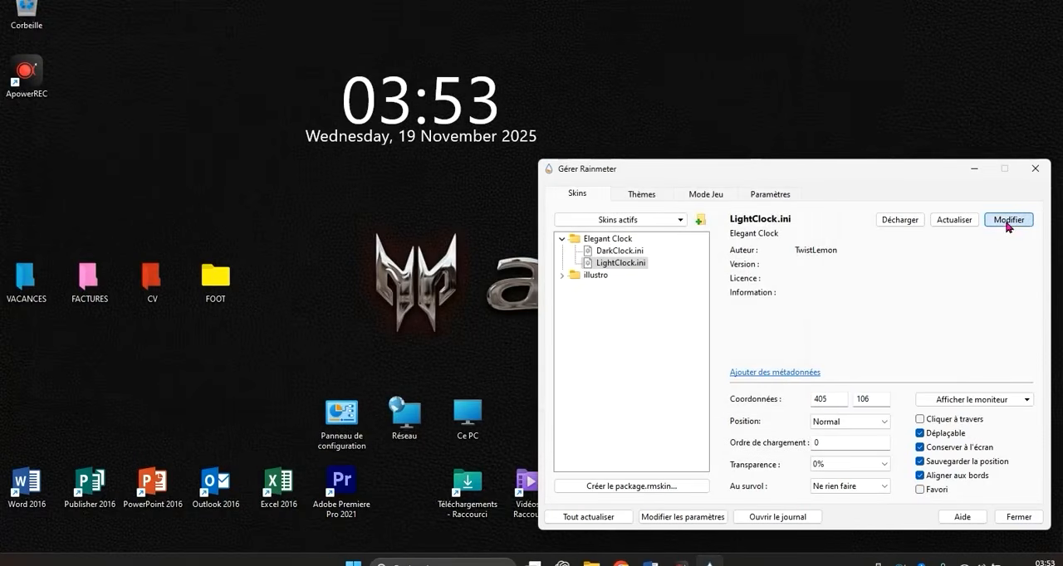
pyautogui.click(1007, 224)
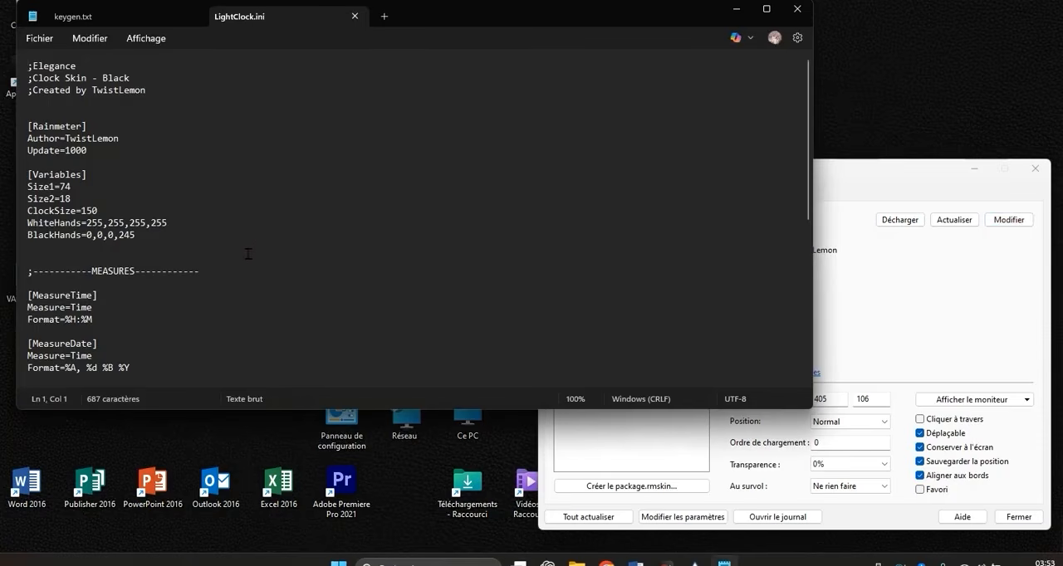
pyautogui.scroll(-2, 238, 214)
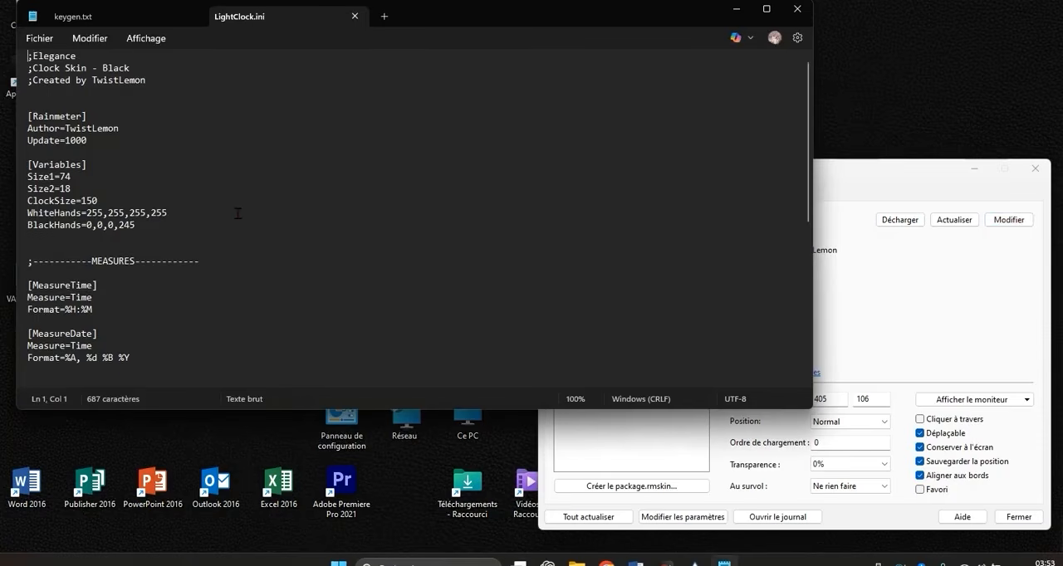
pyautogui.click(667, 562)
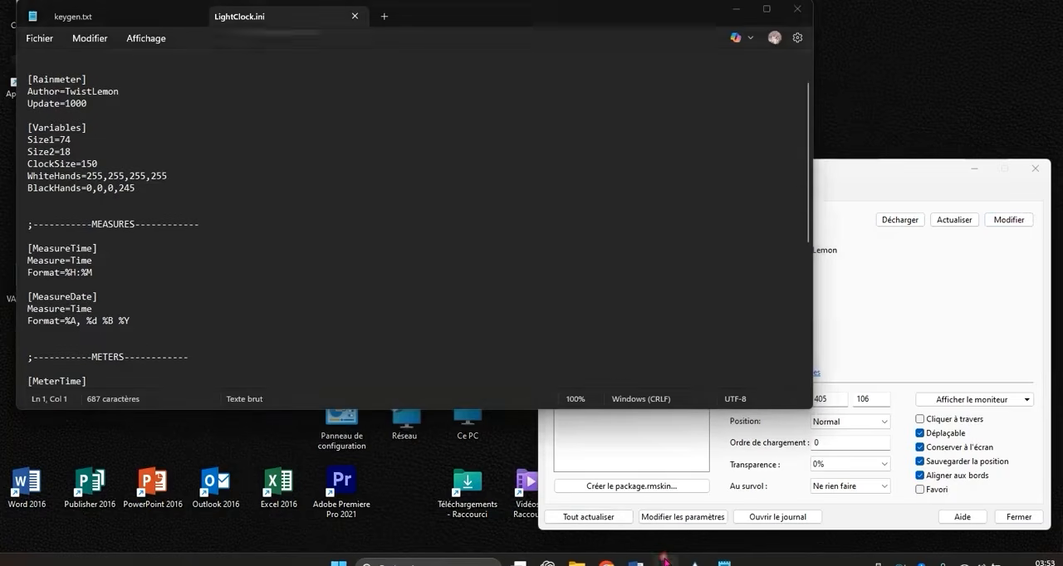
pyautogui.click(714, 128)
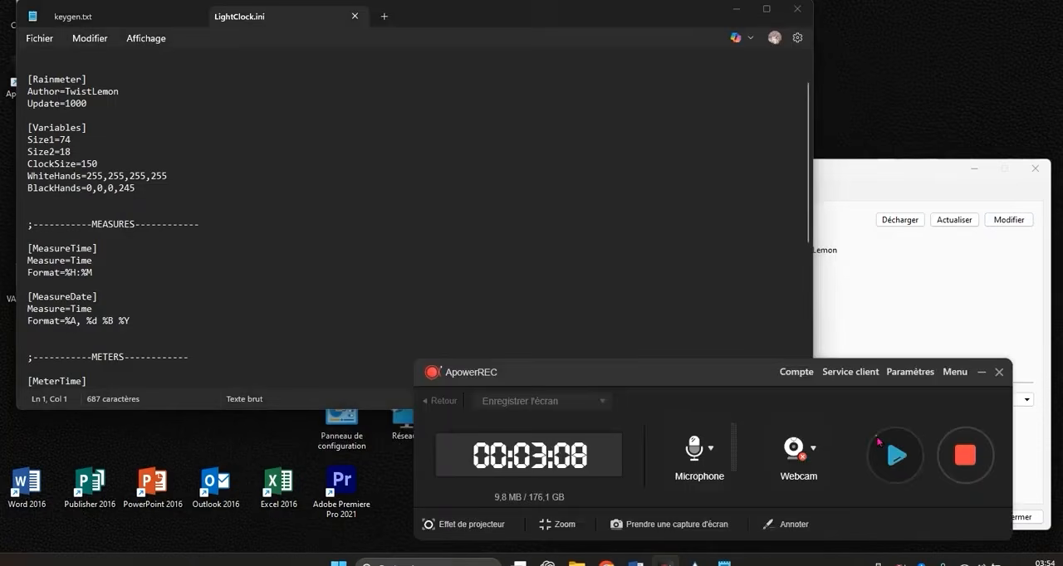
pyautogui.click(896, 455)
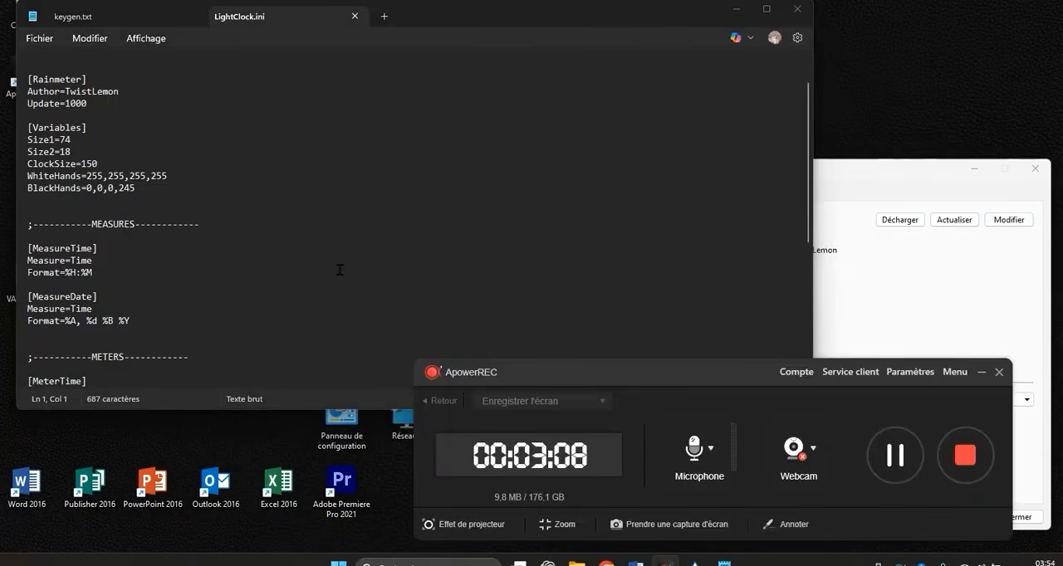
# - Add the line FormatLocale=fr-FR below the Format line in the [MeasureDate] section of LightClock.ini
pyautogui.scroll(1, 339, 267)
pyautogui.scroll(-2, 339, 266)
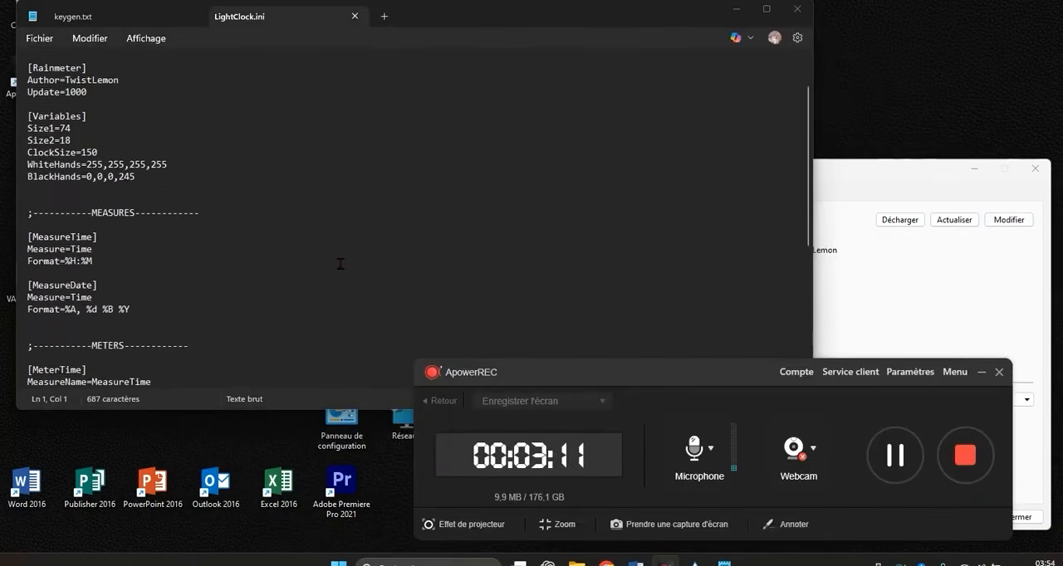
pyautogui.scroll(-1, 339, 264)
pyautogui.click(162, 280)
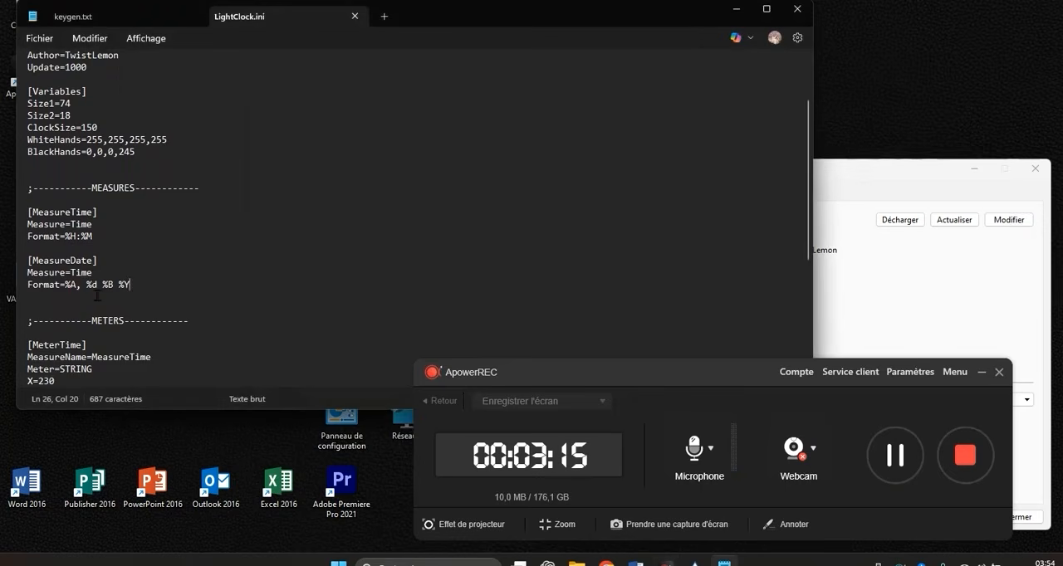
pyautogui.press('Return')
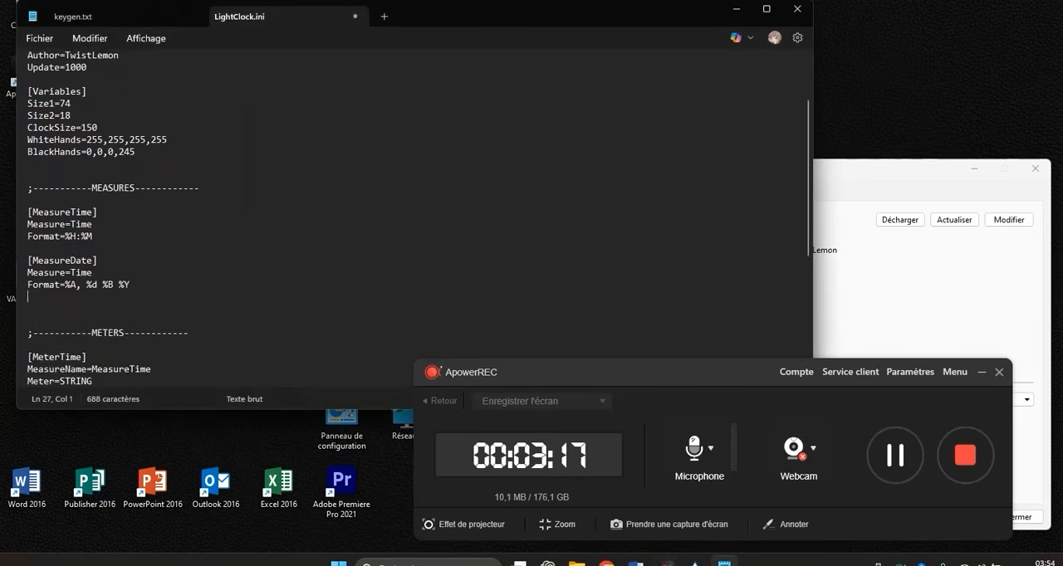
pyautogui.press('BackSpace')
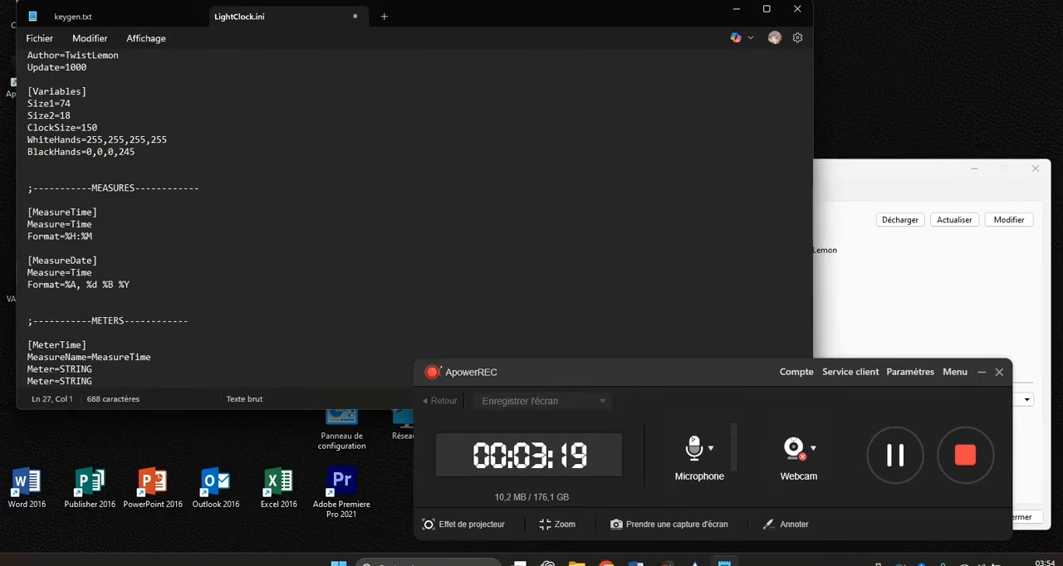
pyautogui.click(53, 302)
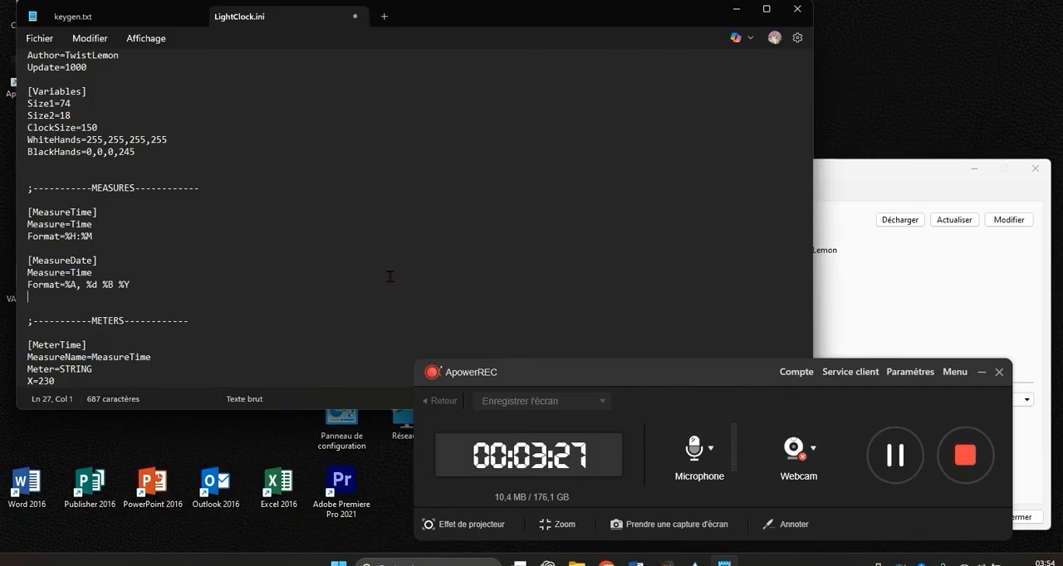
pyautogui.write('f')
pyautogui.write('F')
pyautogui.write('orma')
pyautogui.write('tL')
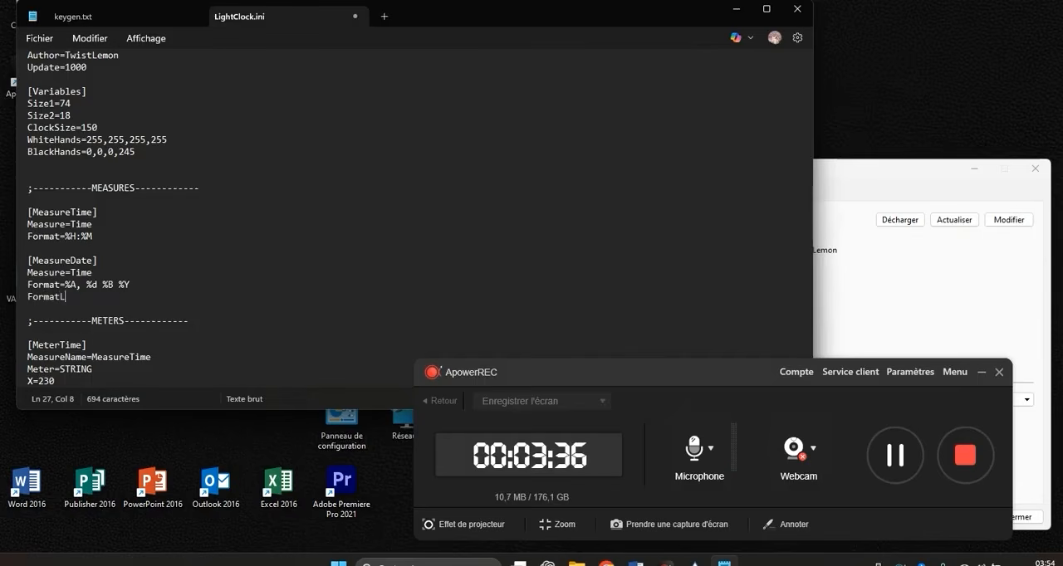
pyautogui.write('ocale=')
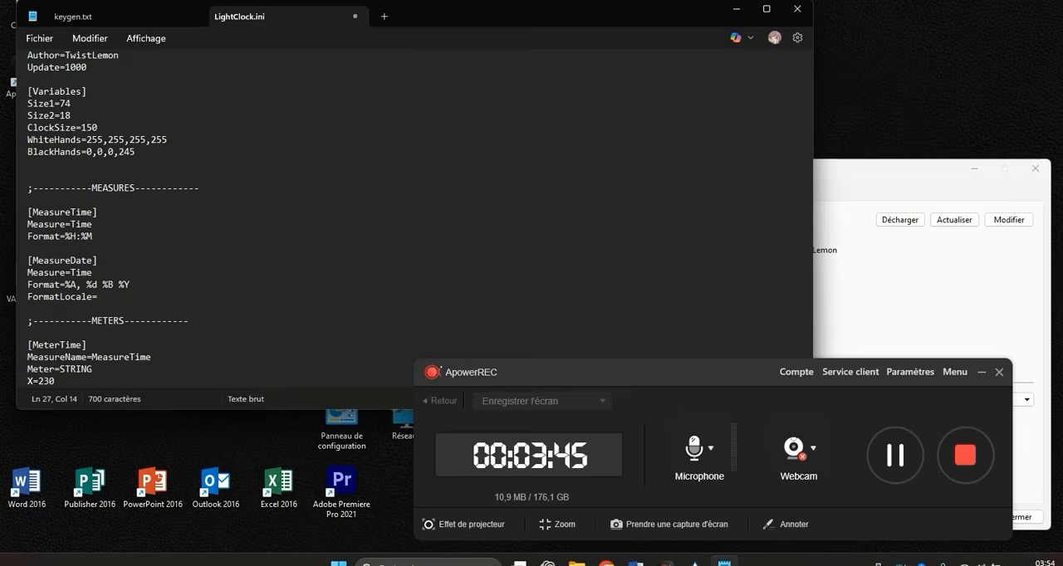
pyautogui.write('fr-FR')
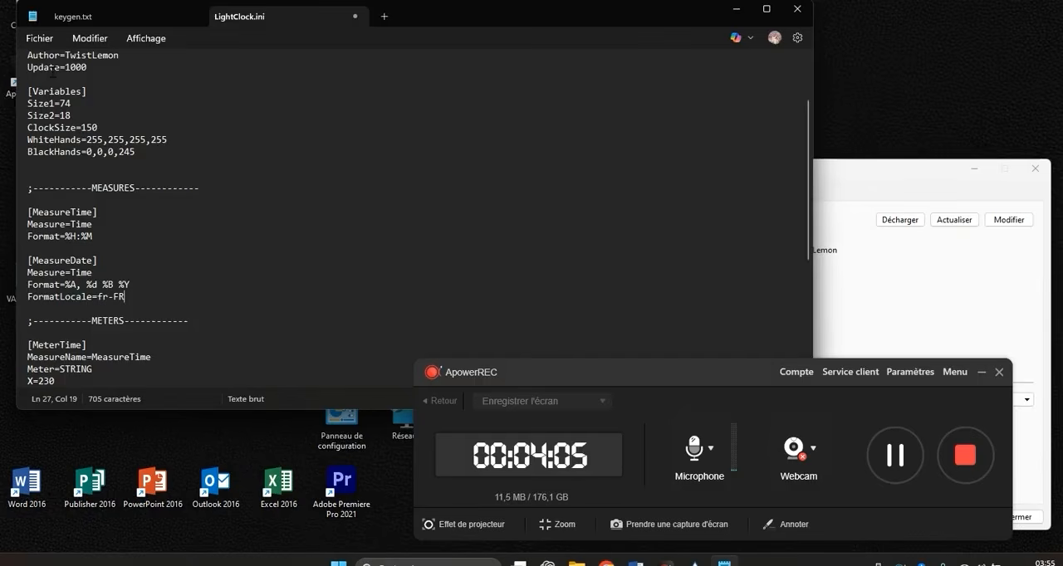
# - Save LightClock.ini and close Notepad
pyautogui.click(42, 39)
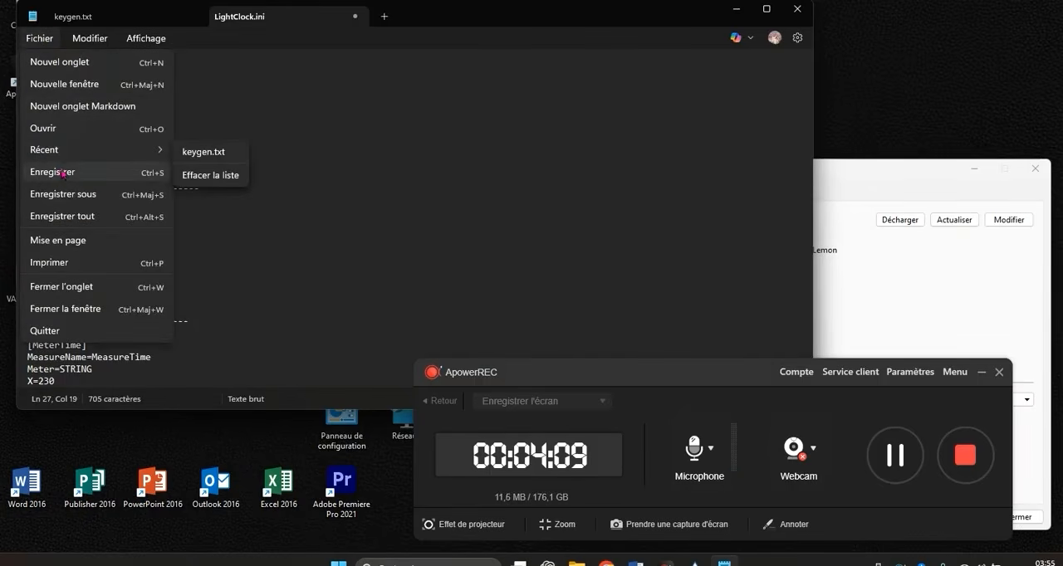
pyautogui.click(64, 173)
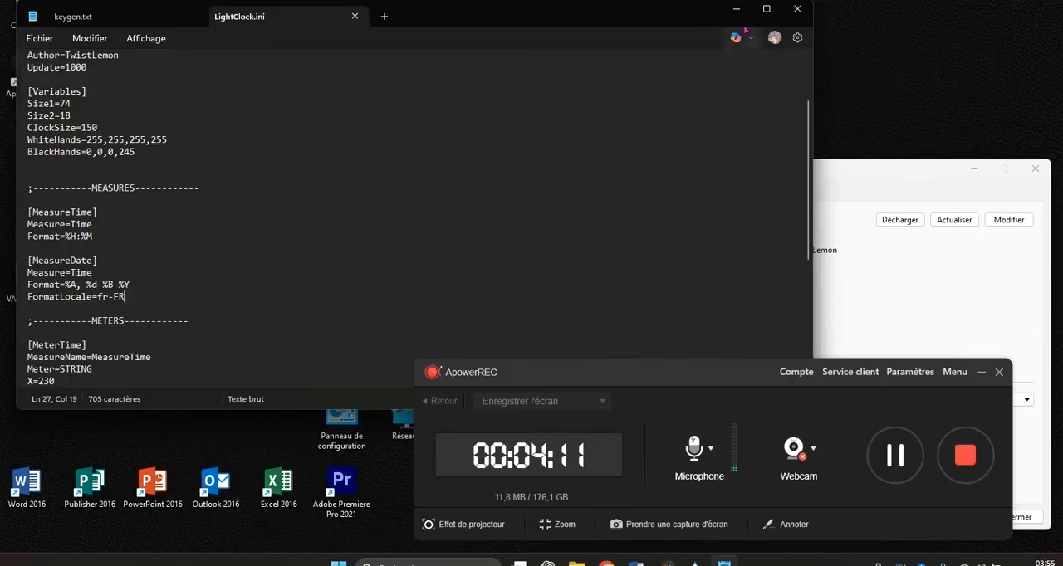
pyautogui.click(785, 11)
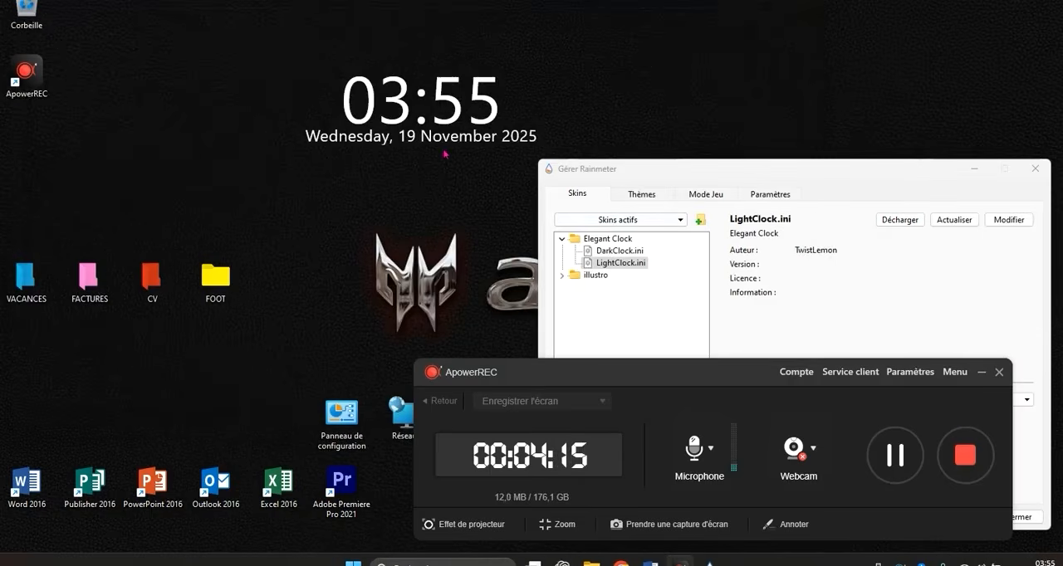
# - Reload the clock with its French date by loading DarkClock.ini and switching back to LightClock.ini
pyautogui.doubleClick(614, 250)
pyautogui.doubleClick(614, 263)
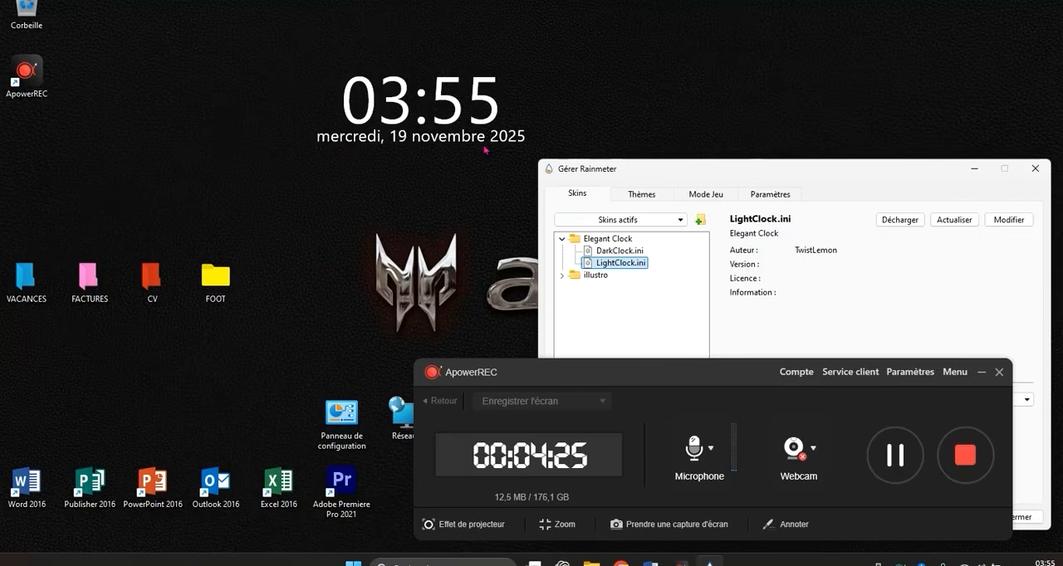
pyautogui.click(621, 251)
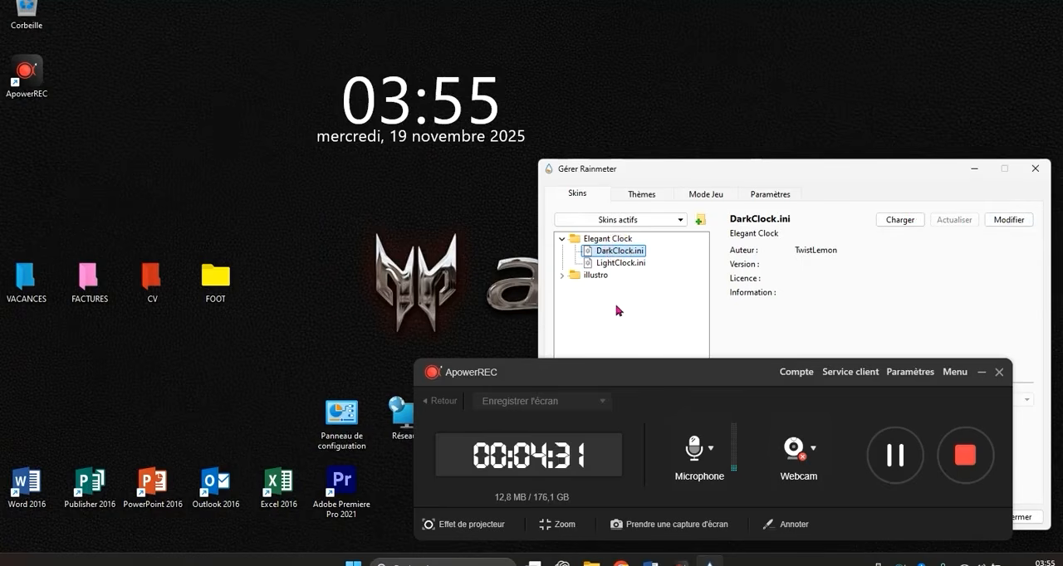
pyautogui.click(626, 264)
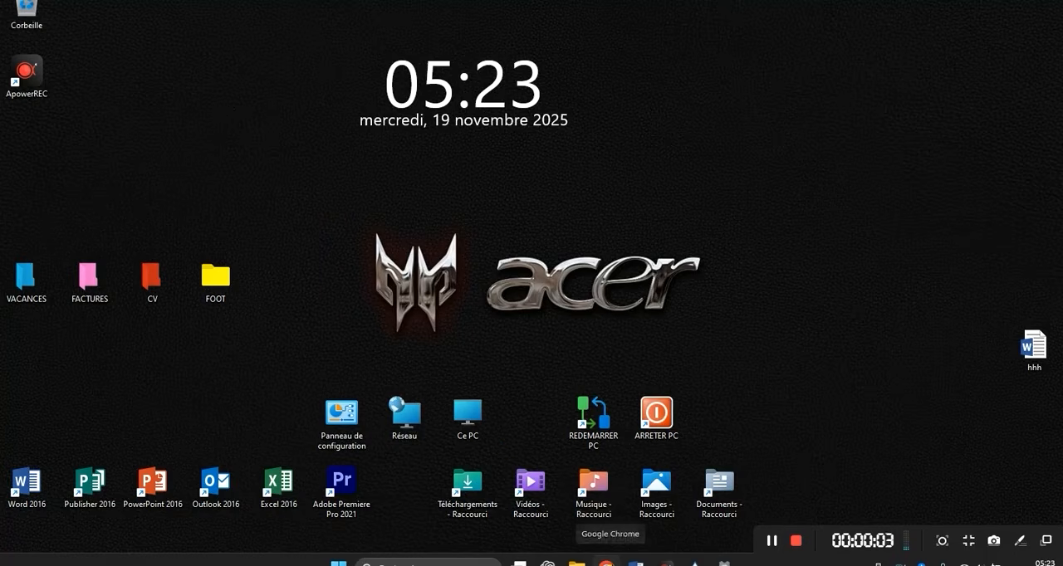
# - Open Google Chrome and search Google for "lively wallpaper"
pyautogui.click(607, 562)
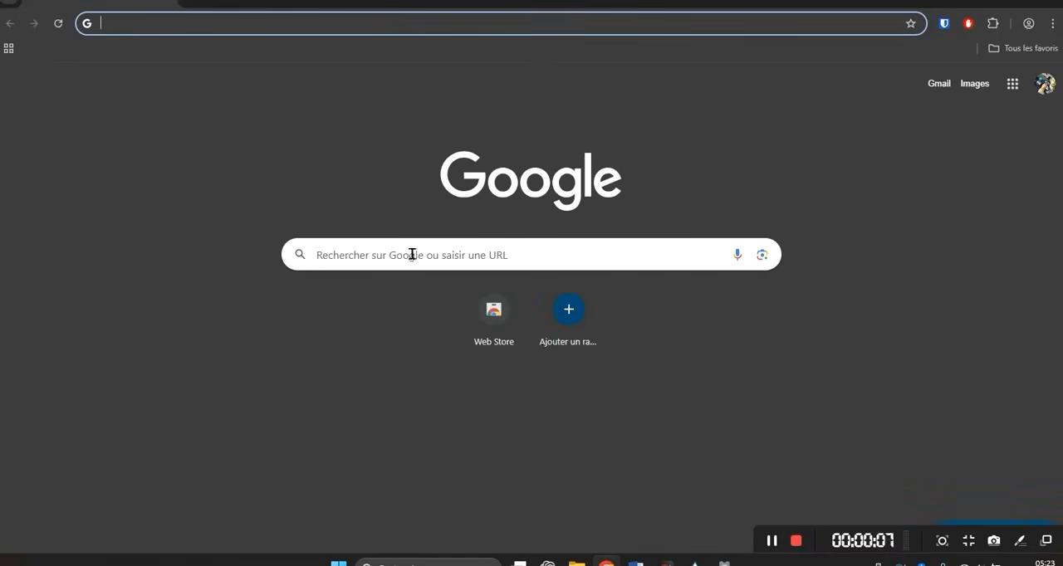
pyautogui.click(412, 254)
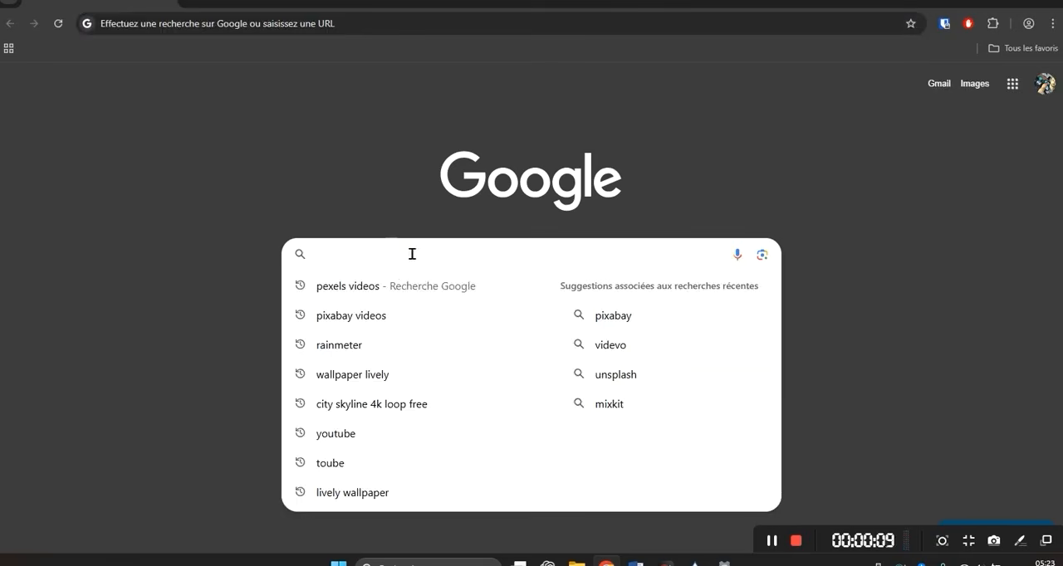
pyautogui.write('lively')
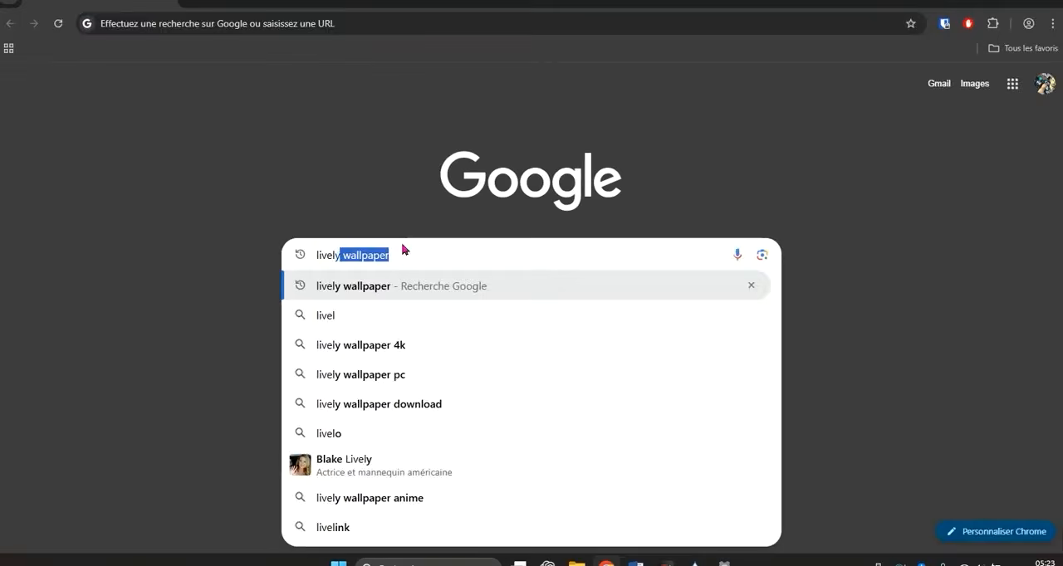
pyautogui.write(' w')
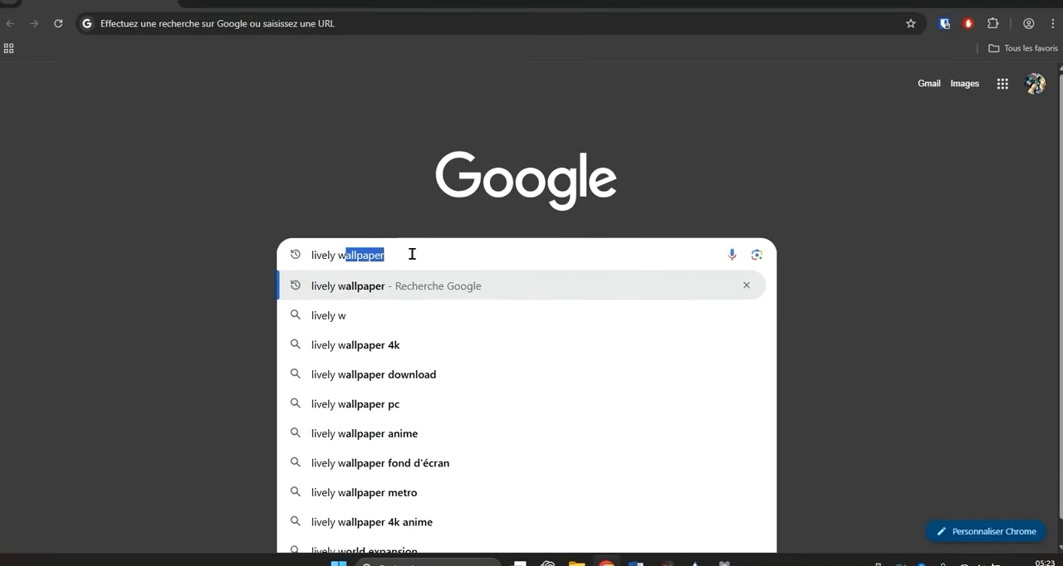
pyautogui.write('allpaper')
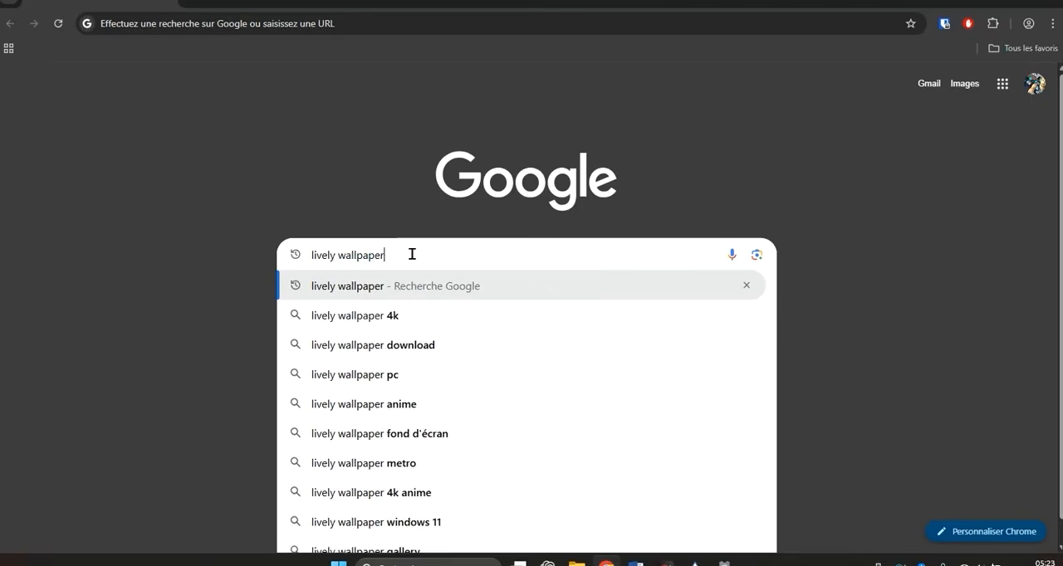
pyautogui.press('Return')
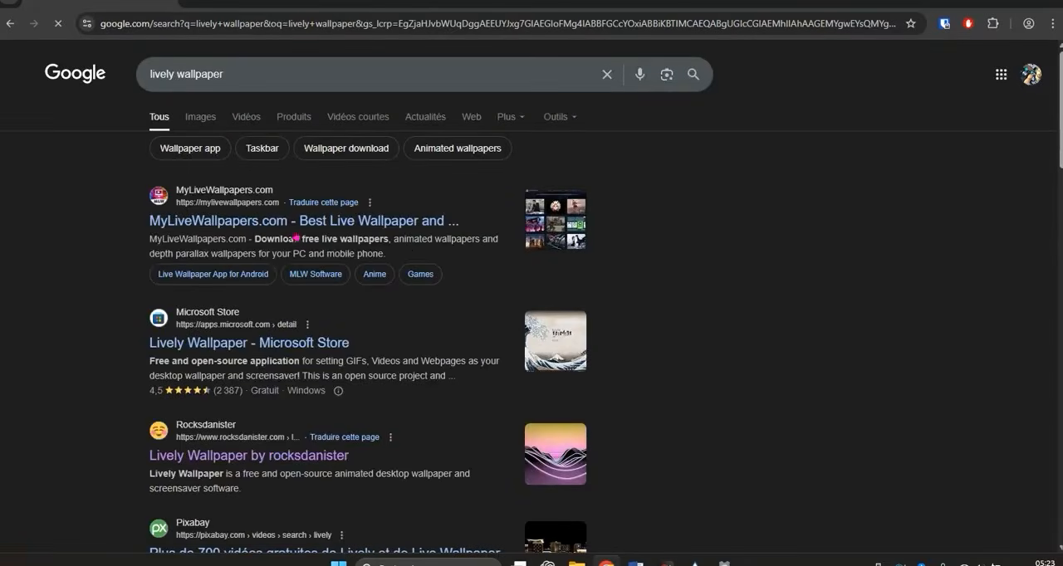
# - Open the Lively Wallpaper by rocksdanister website from the results and download its Windows 64-bit Installer
pyautogui.scroll(-1, 244, 418)
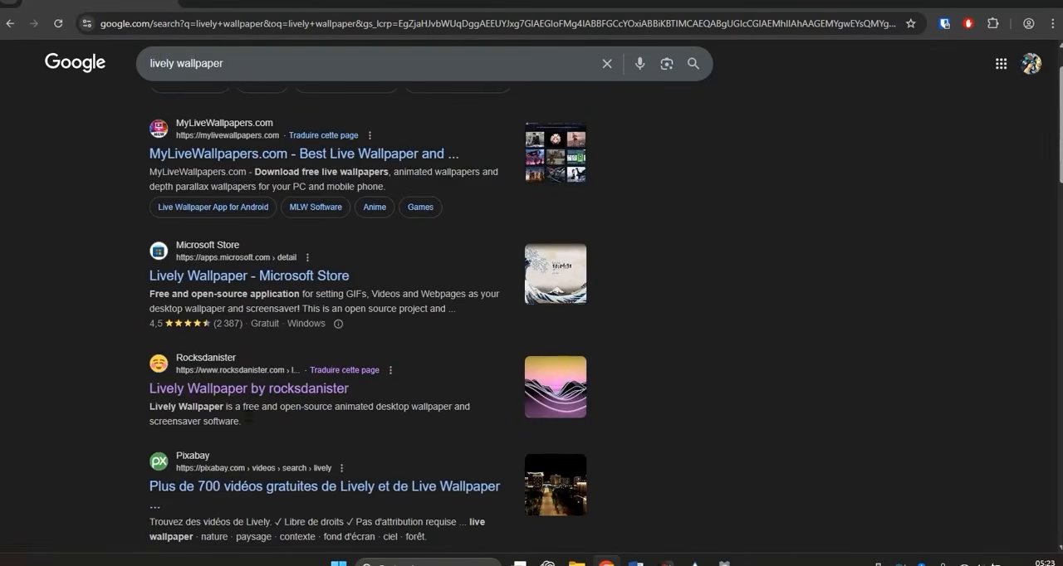
pyautogui.click(221, 392)
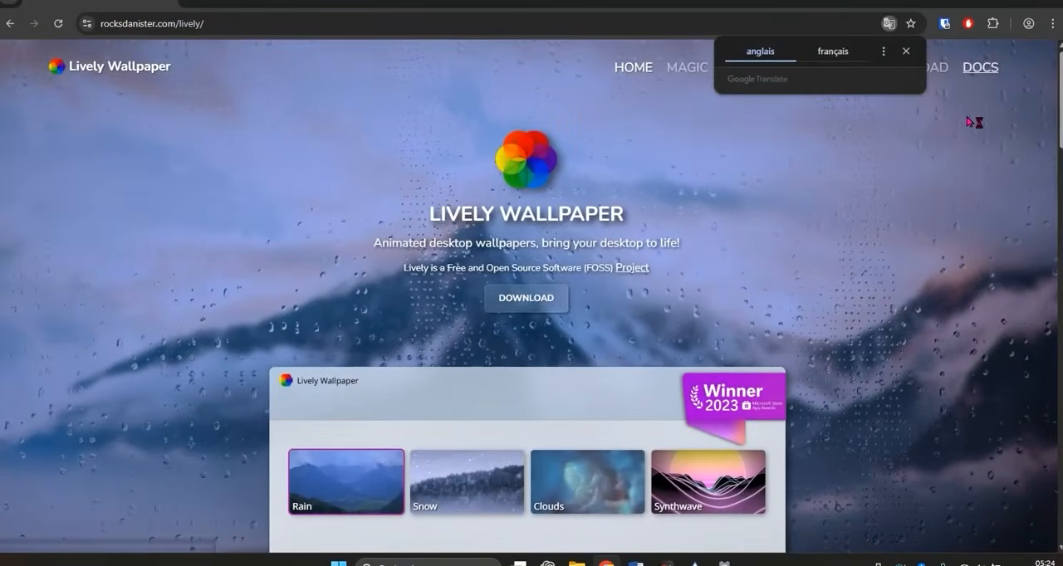
pyautogui.click(947, 81)
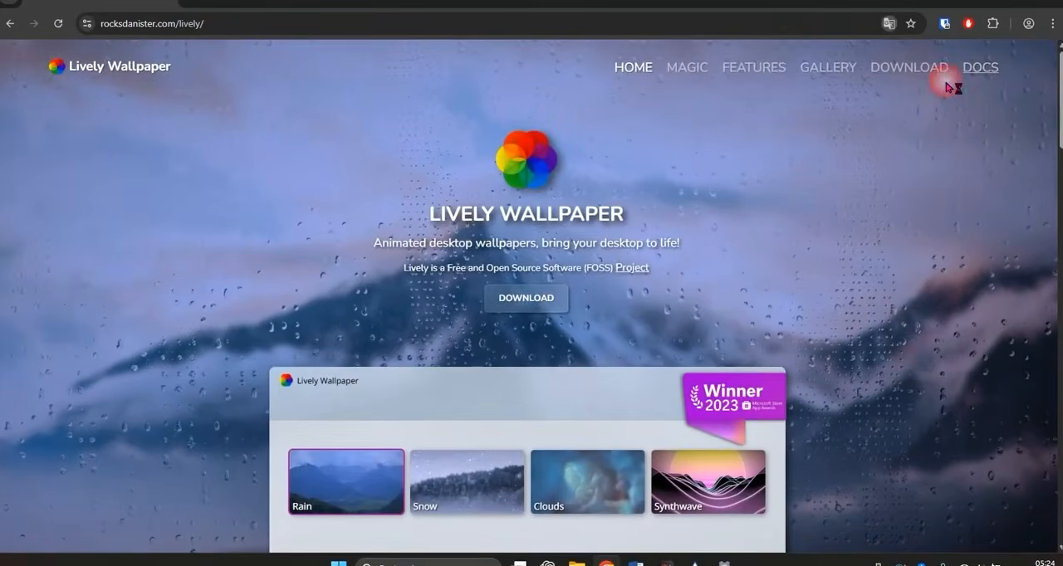
pyautogui.click(531, 302)
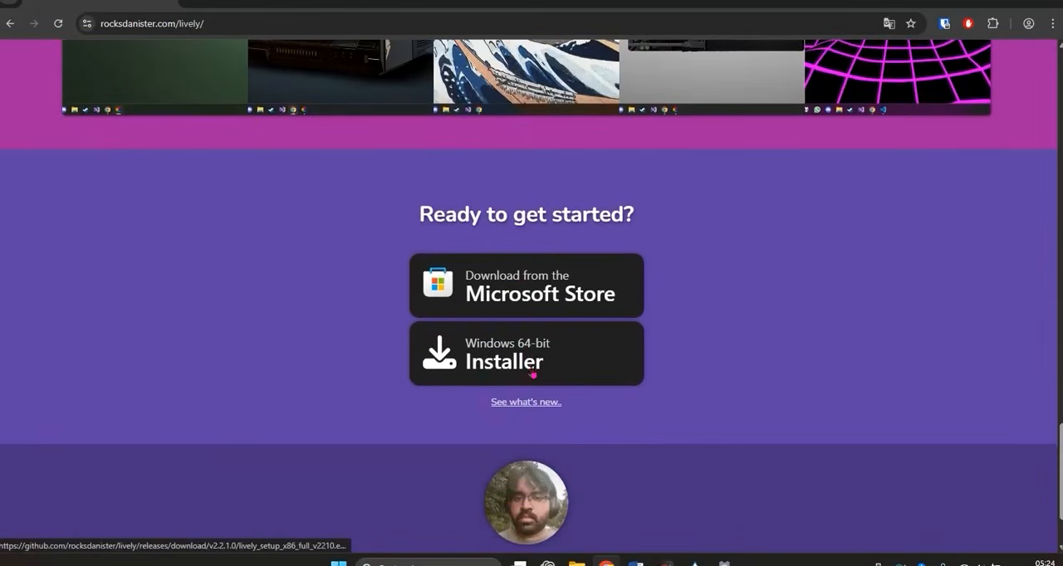
pyautogui.click(525, 357)
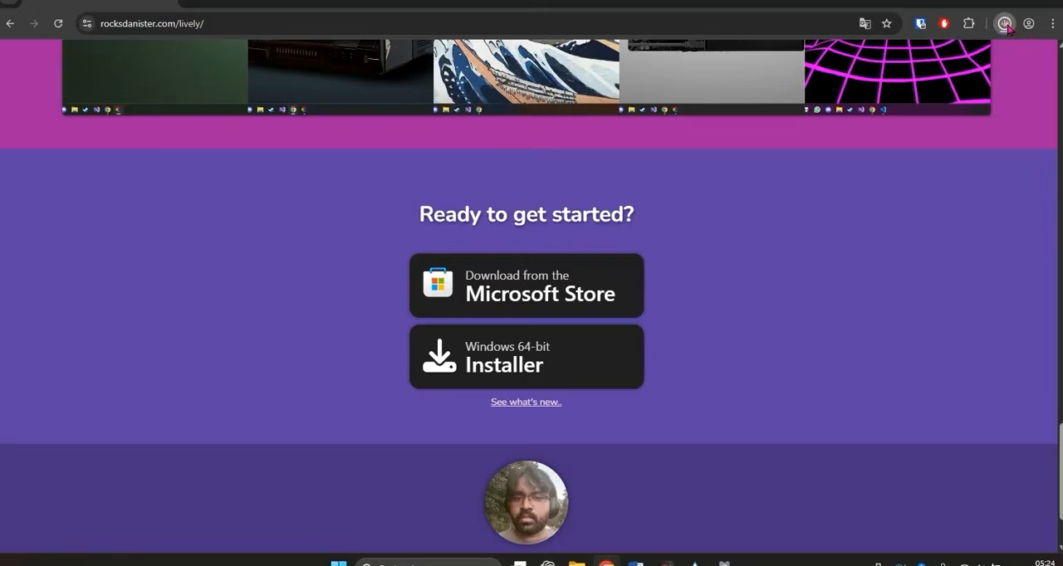
# - Show the downloaded Lively installer in the Téléchargements folder and run lively_setup_x86_full_v2210 (1)
pyautogui.click(1005, 24)
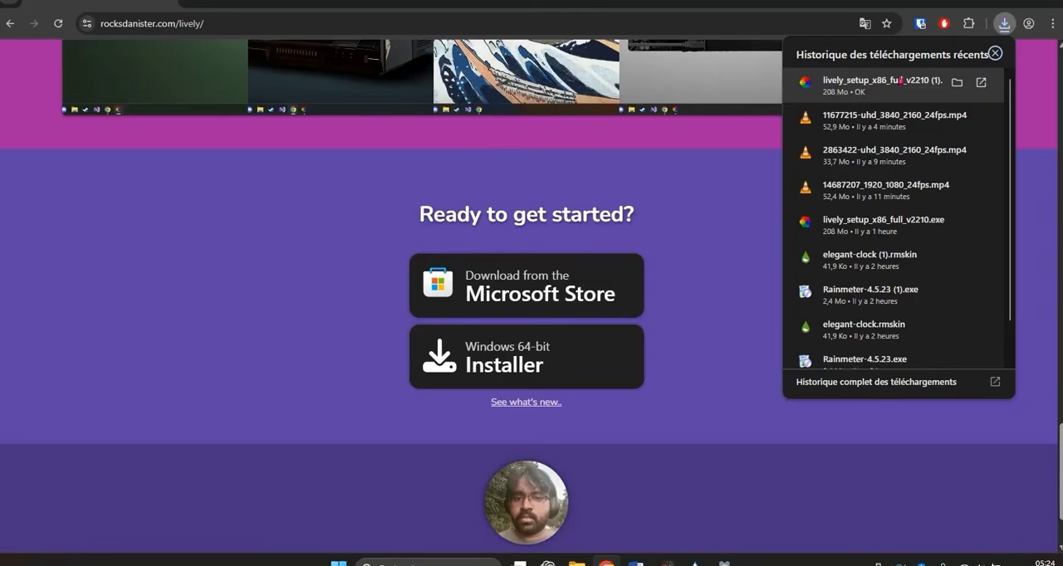
pyautogui.click(957, 83)
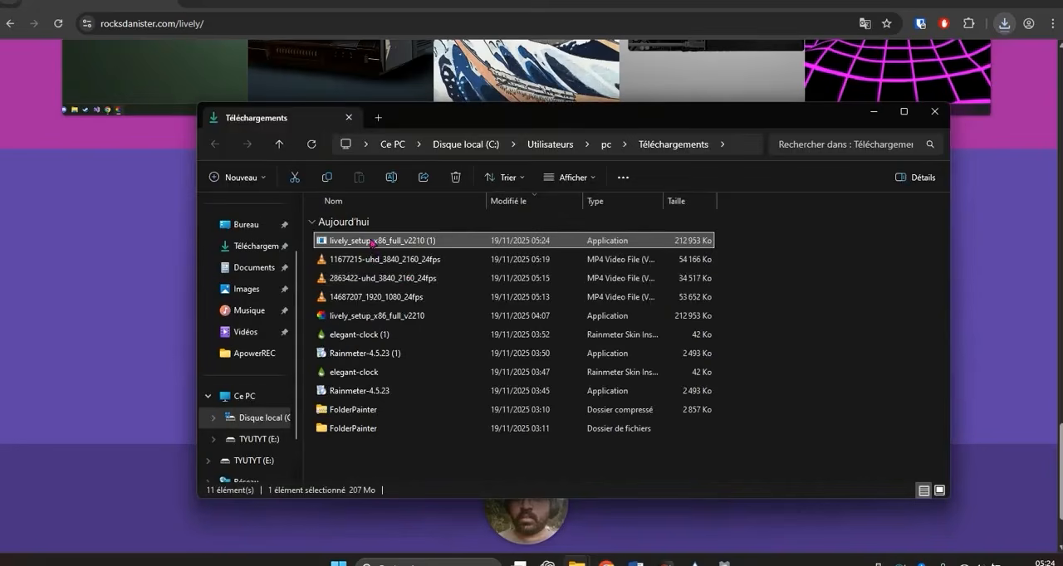
pyautogui.doubleClick(371, 242)
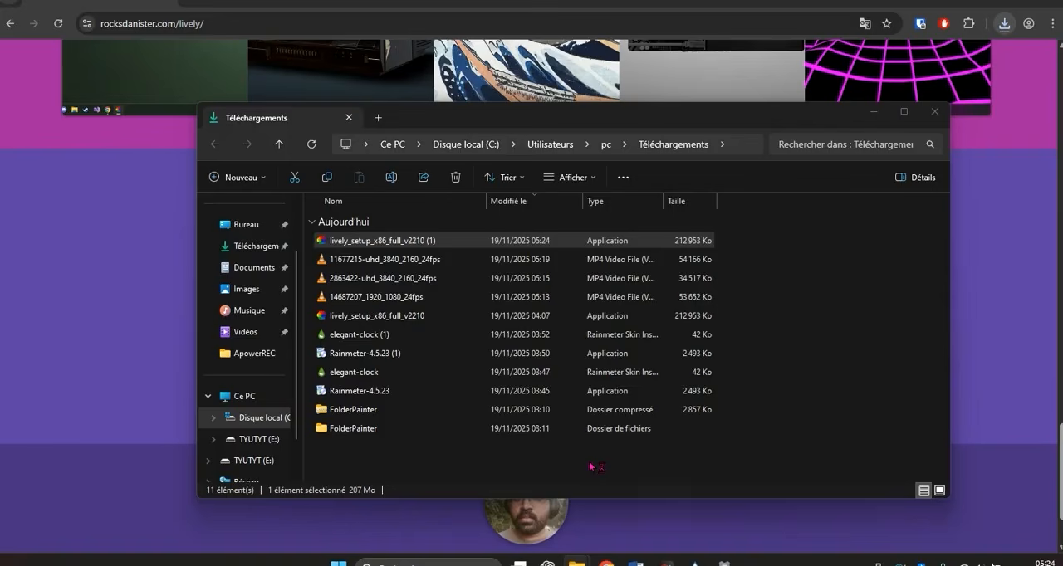
pyautogui.click(434, 241)
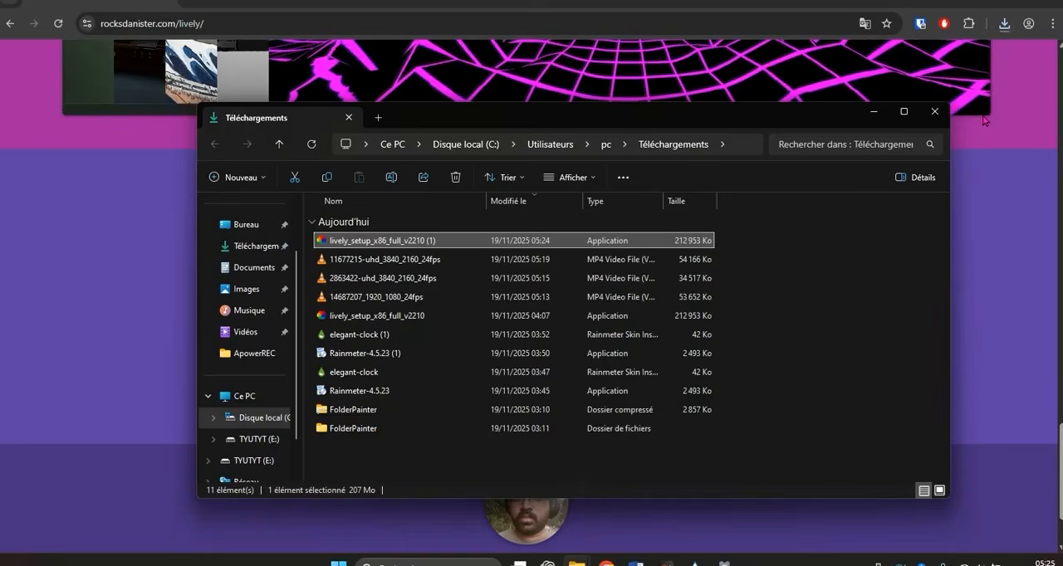
pyautogui.click(668, 562)
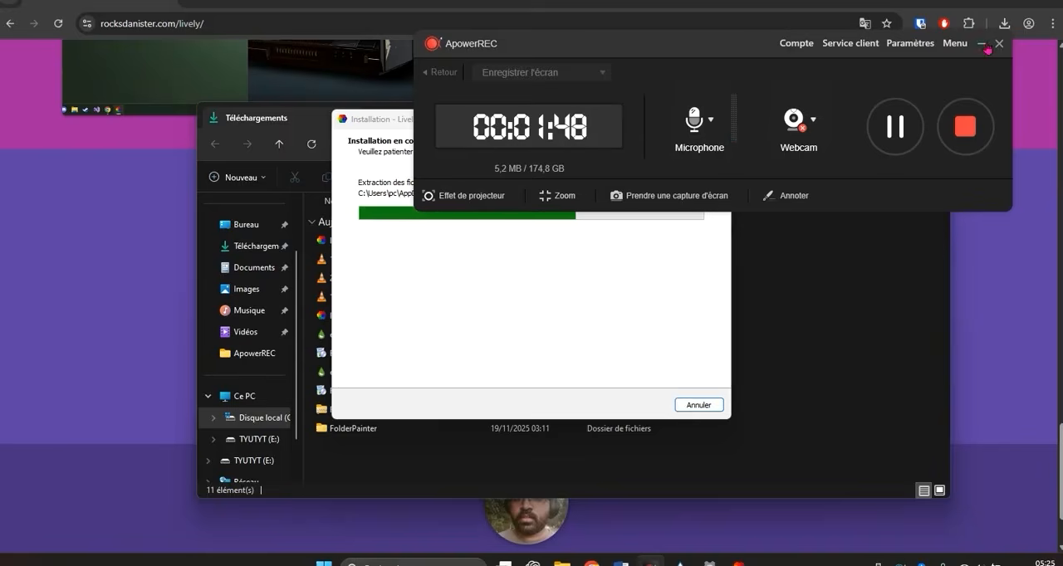
pyautogui.click(984, 45)
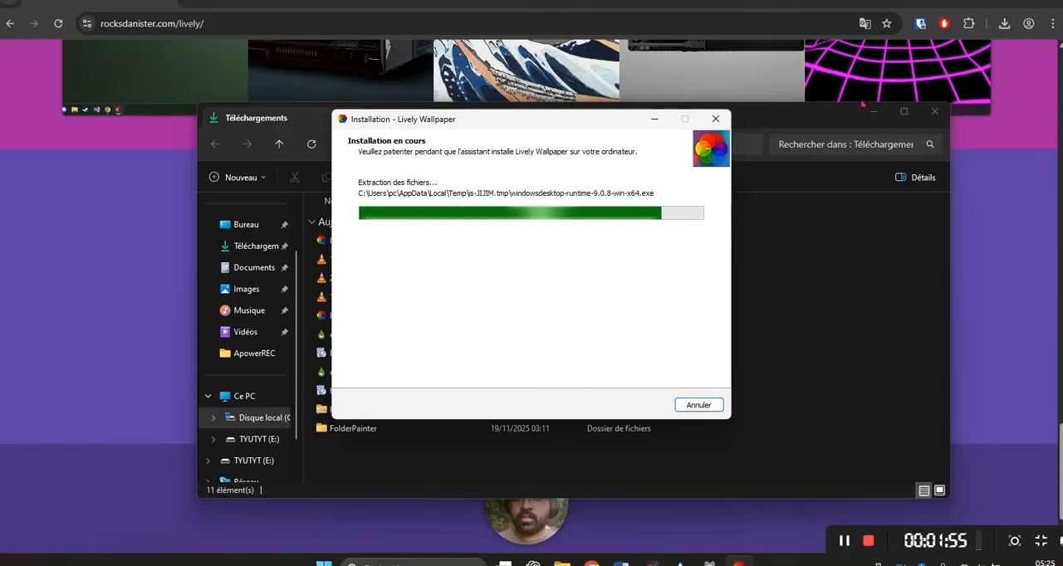
# - Close the Téléchargements and Chrome windows, and finish the Lively Wallpaper installation with Exécuter Lively Wallpaper enabled
pyautogui.click(935, 112)
pyautogui.click(989, 4)
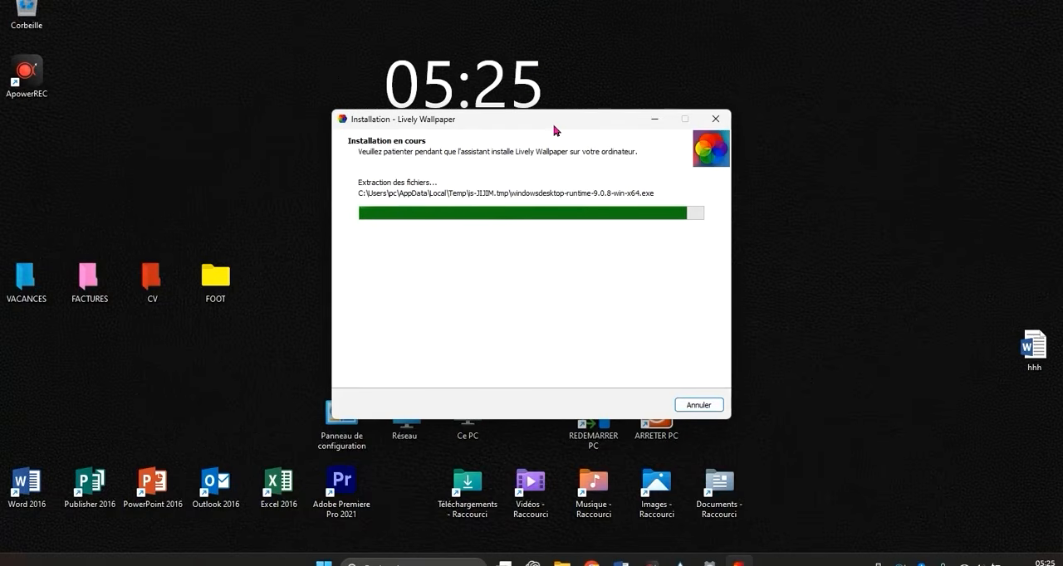
pyautogui.moveTo(572, 120); pyautogui.dragTo(920, 111)
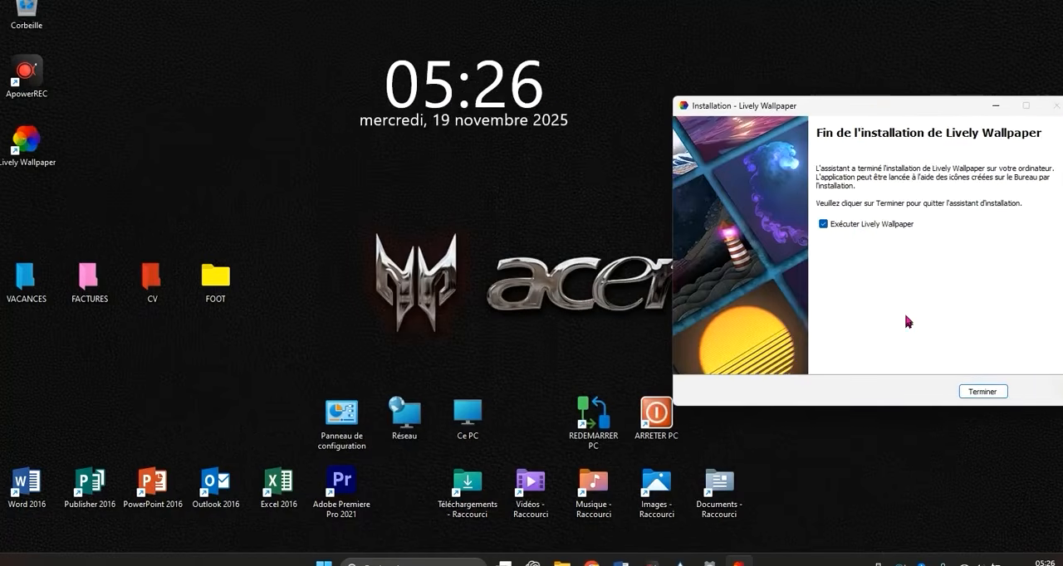
pyautogui.click(982, 392)
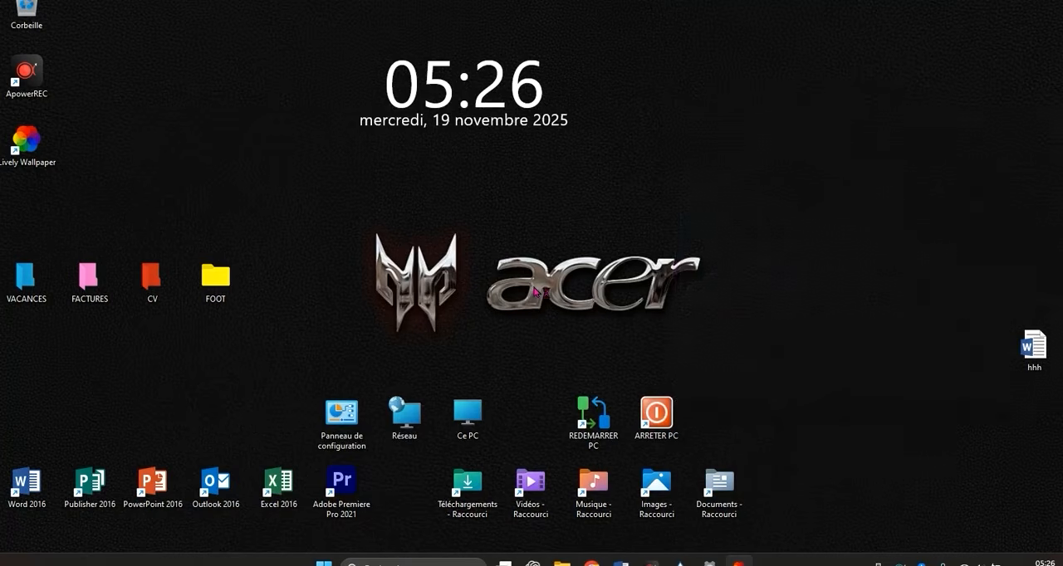
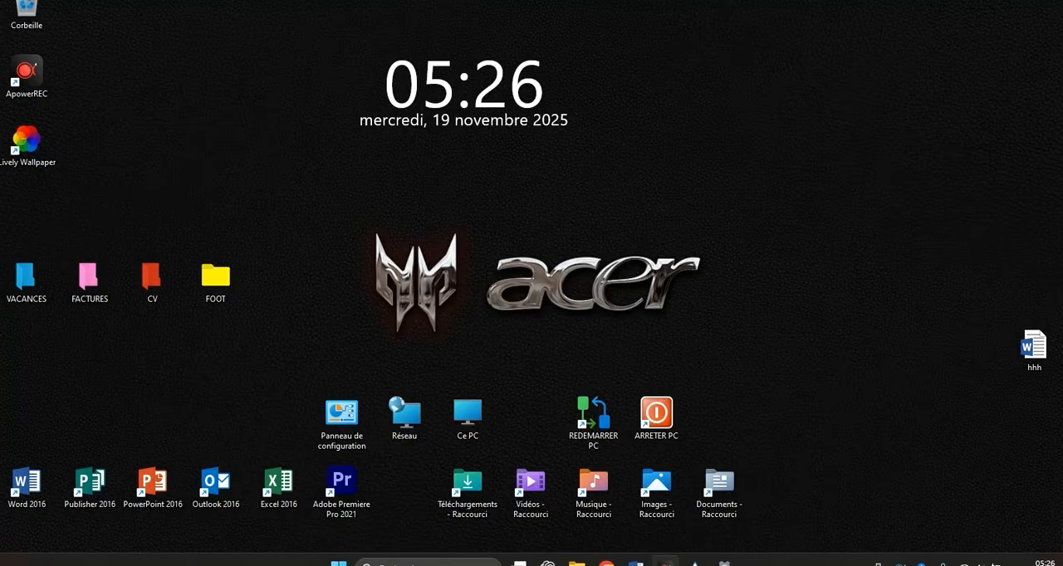
# - Minimize the ApowerREC recorder window and maximize the Lively Wallpaper window
pyautogui.click(666, 563)
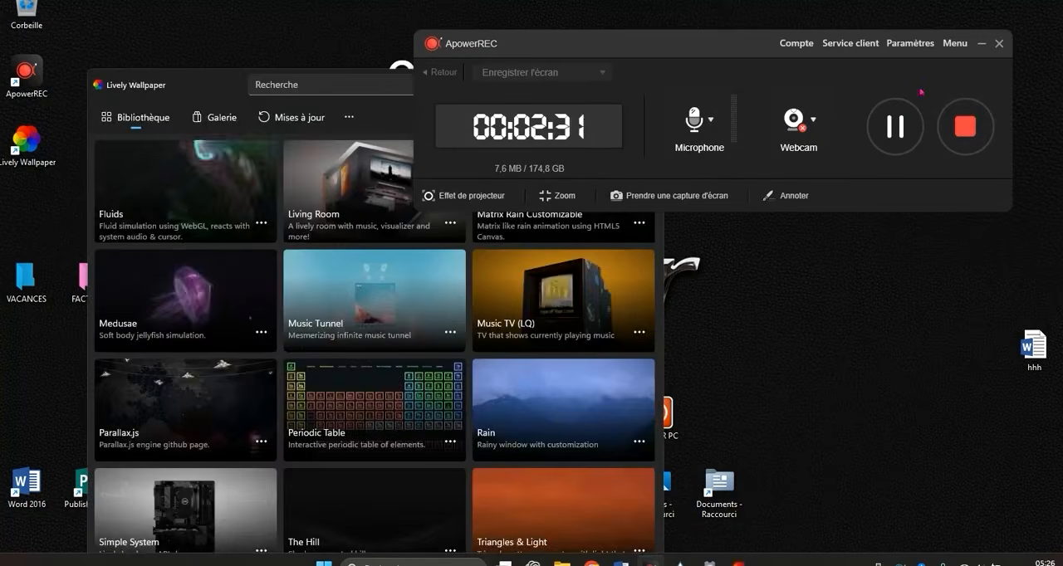
pyautogui.click(980, 43)
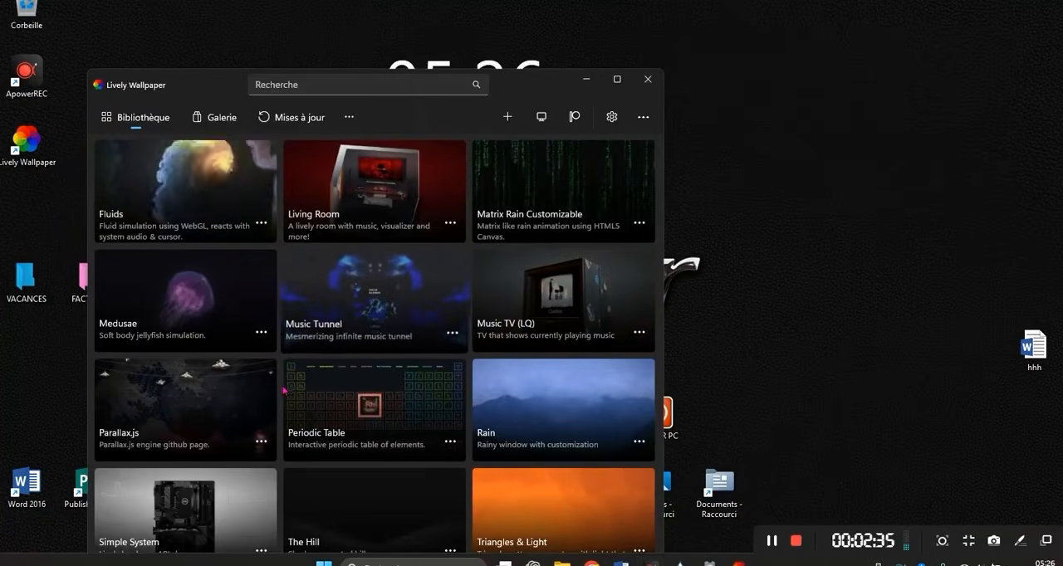
pyautogui.click(617, 79)
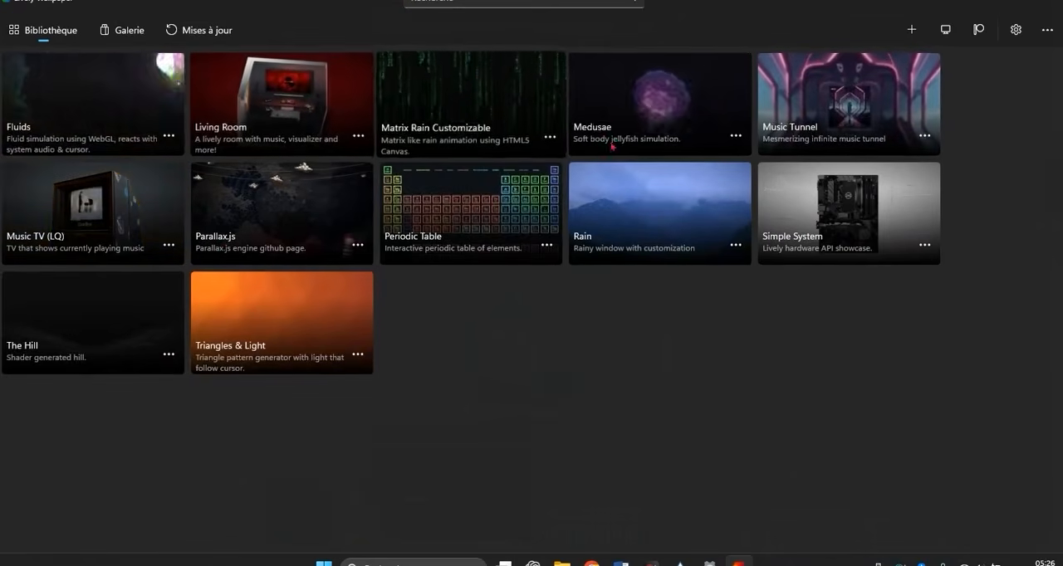
# - Set the Medusae jellyfish animation as the desktop wallpaper and minimize Lively Wallpaper to view it on the desktop
pyautogui.click(739, 138)
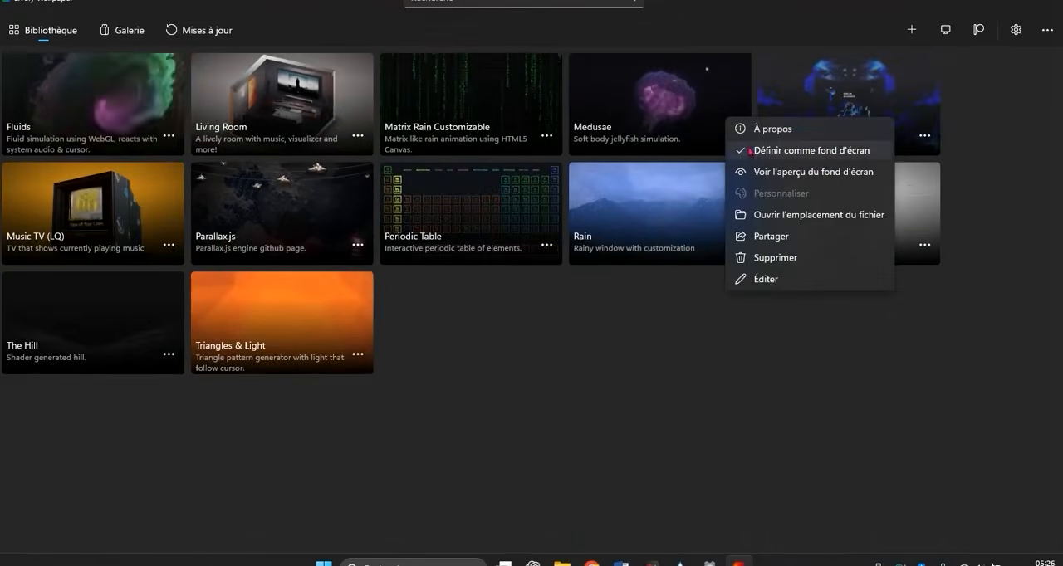
pyautogui.click(773, 163)
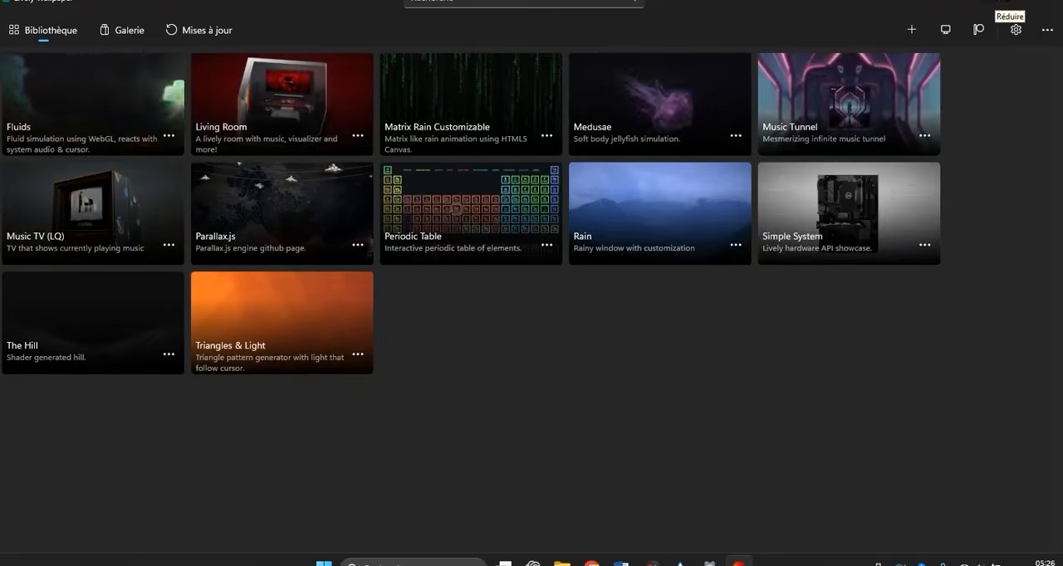
pyautogui.click(1002, 1)
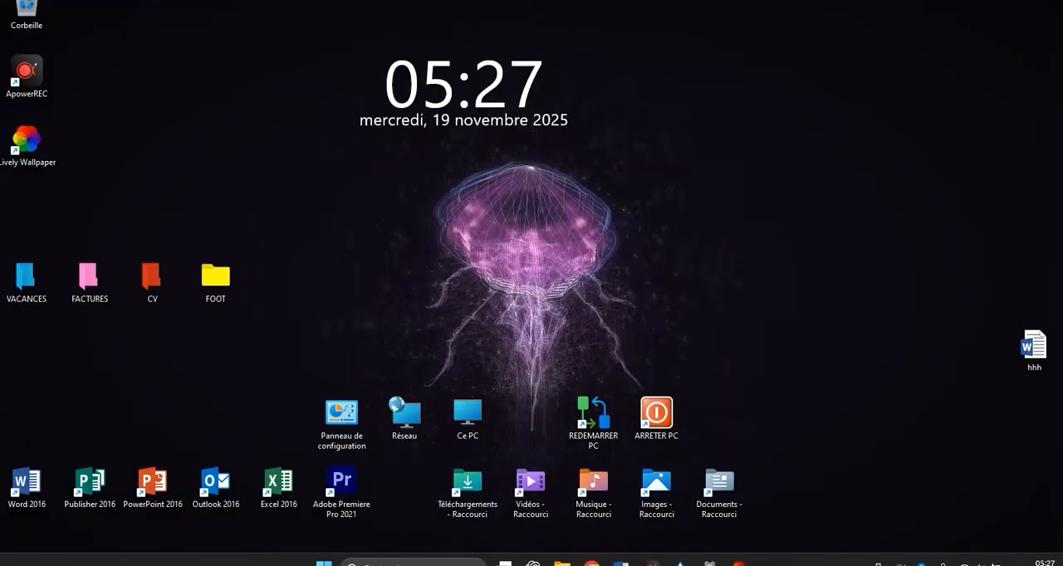
# - Reopen Lively Wallpaper, set Matrix Rain Customizable as the desktop wallpaper and minimize the window to view it
pyautogui.click(738, 564)
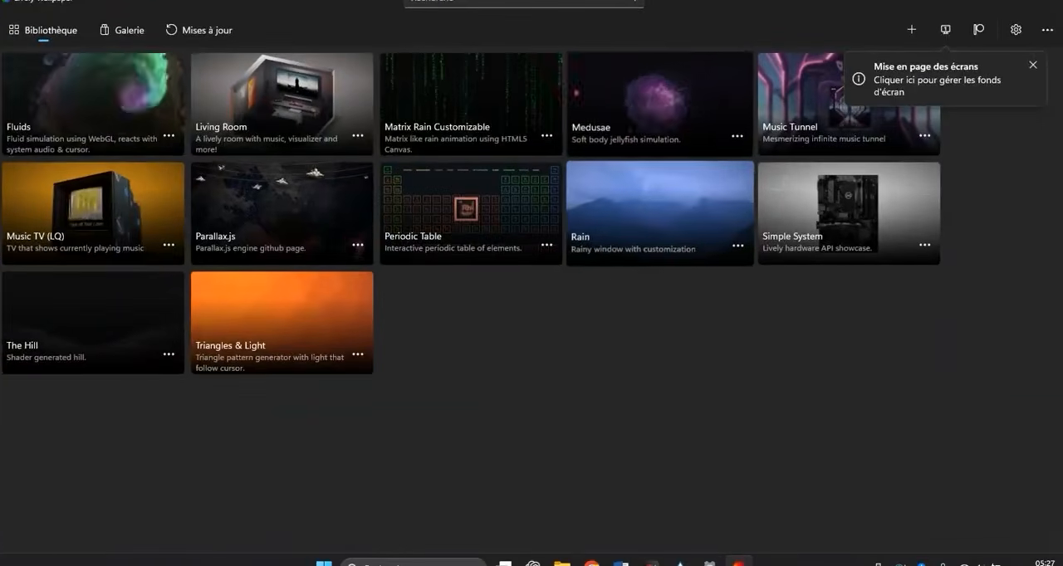
pyautogui.click(546, 135)
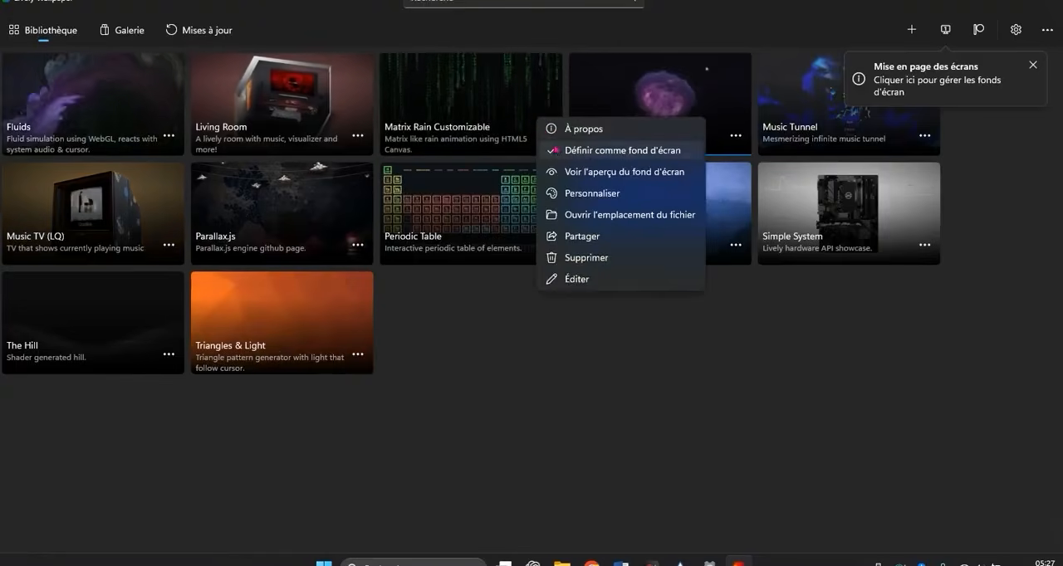
pyautogui.click(565, 151)
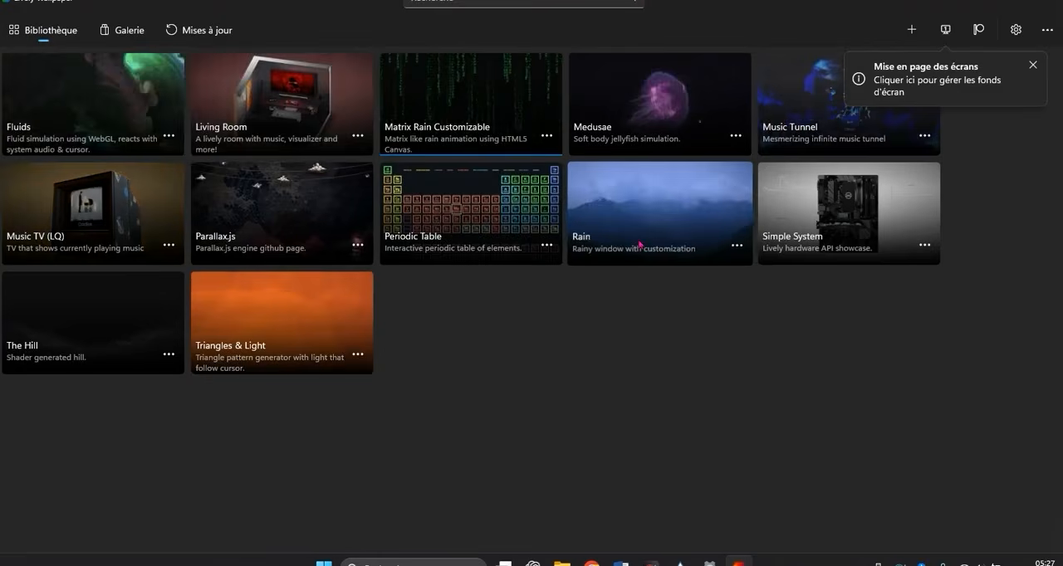
pyautogui.click(990, 1)
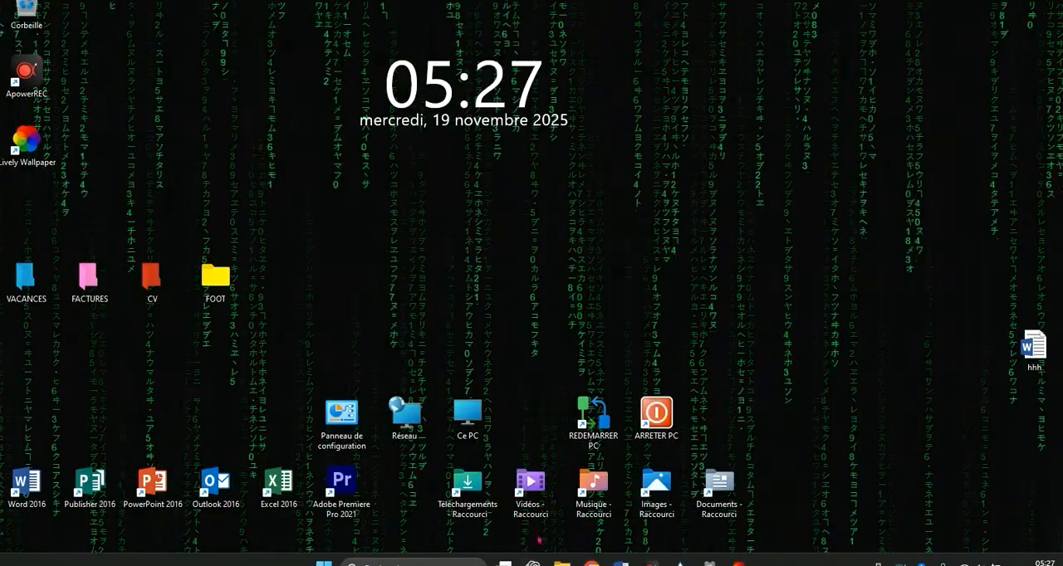
pyautogui.click(737, 561)
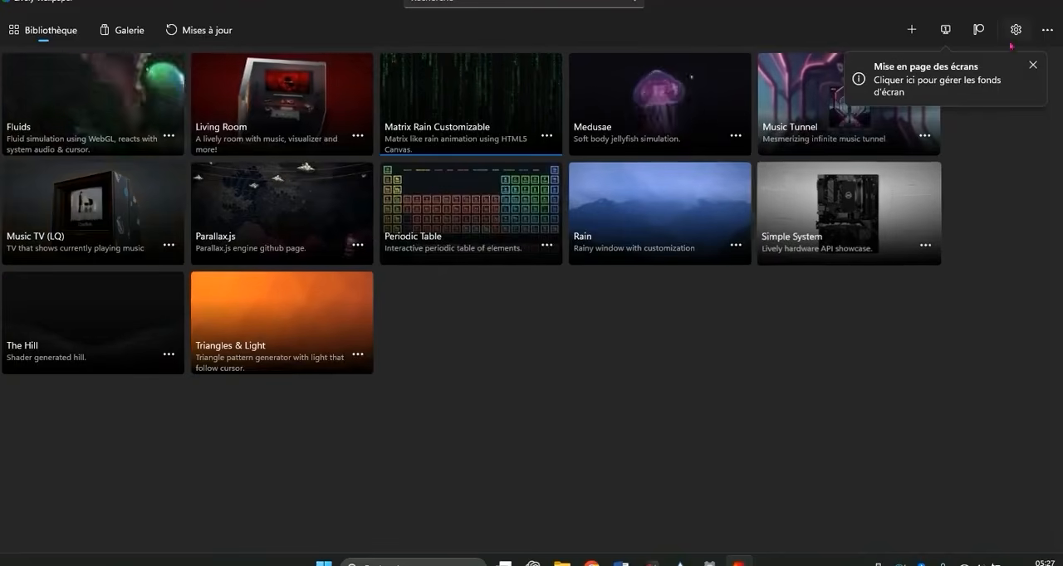
pyautogui.click(979, 2)
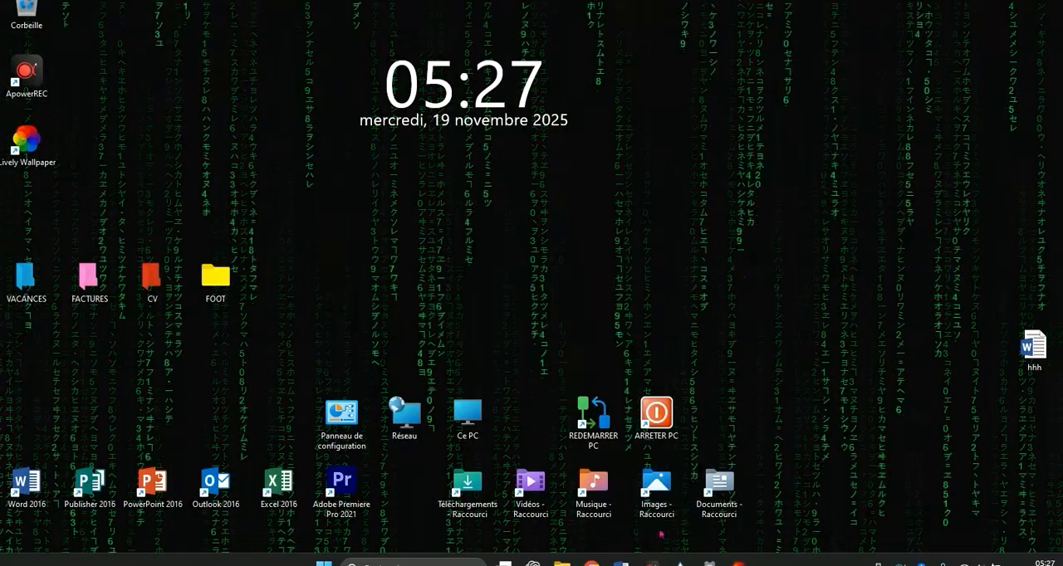
# - Switch to Google Chrome, search for "pexels.com video" and open the Pexels free stock videos page
pyautogui.click(593, 563)
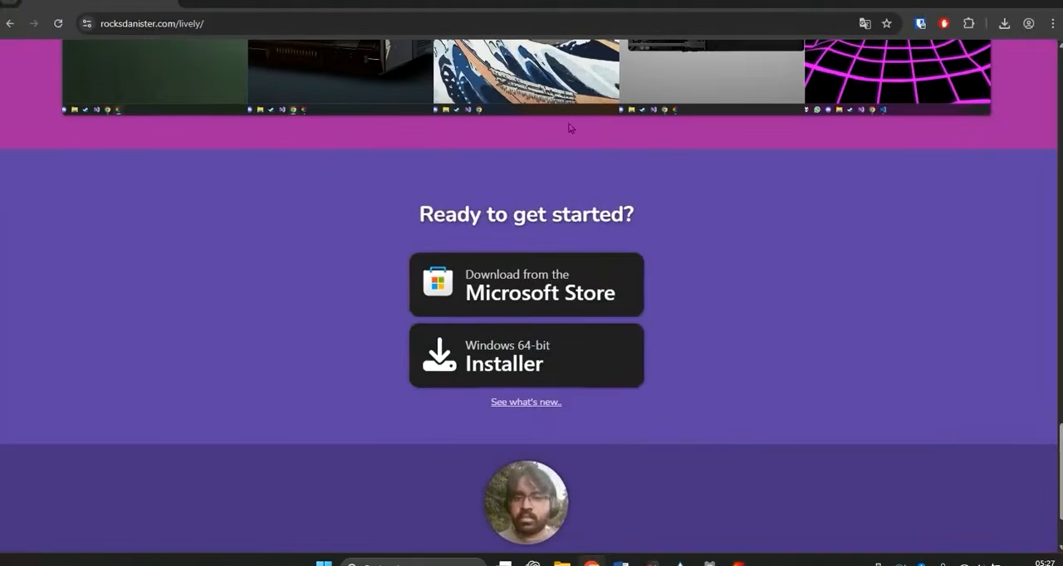
pyautogui.click(204, 23)
pyautogui.write('pe')
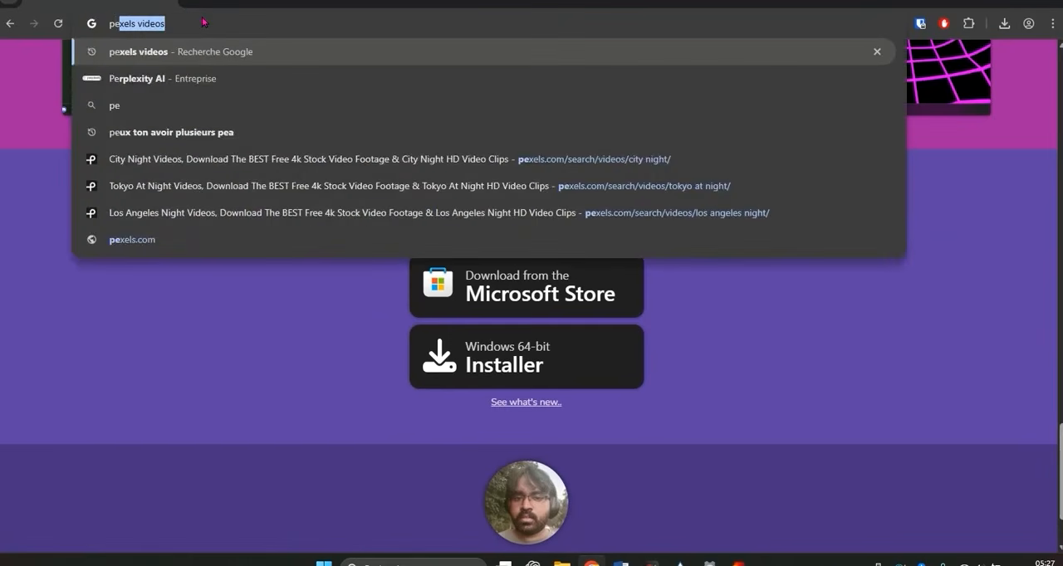
pyautogui.write('xels')
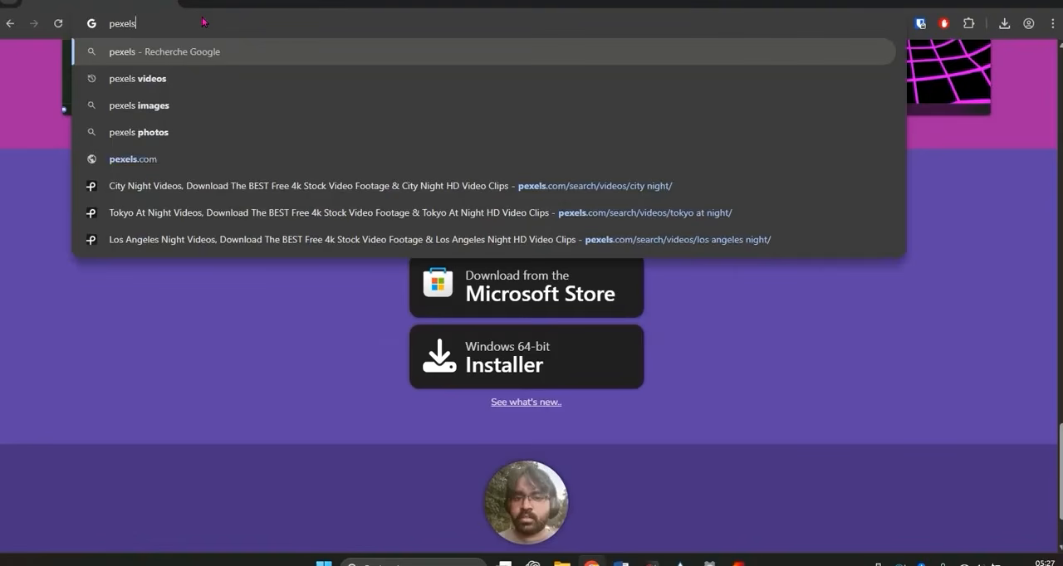
pyautogui.write('.com video')
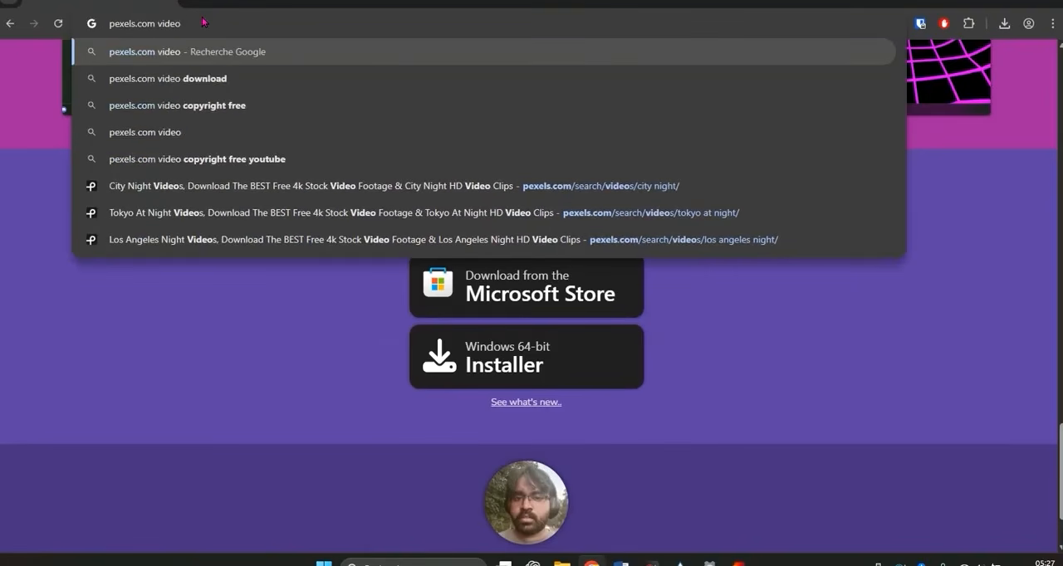
pyautogui.press('Return')
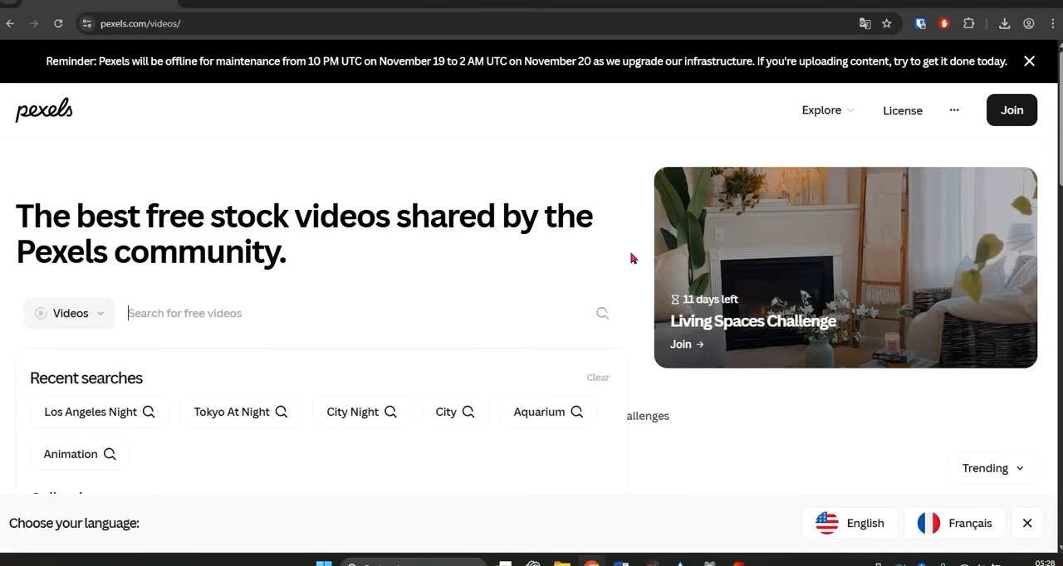
# - Search the Pexels free videos for "animation"
pyautogui.scroll(-3, 232, 341)
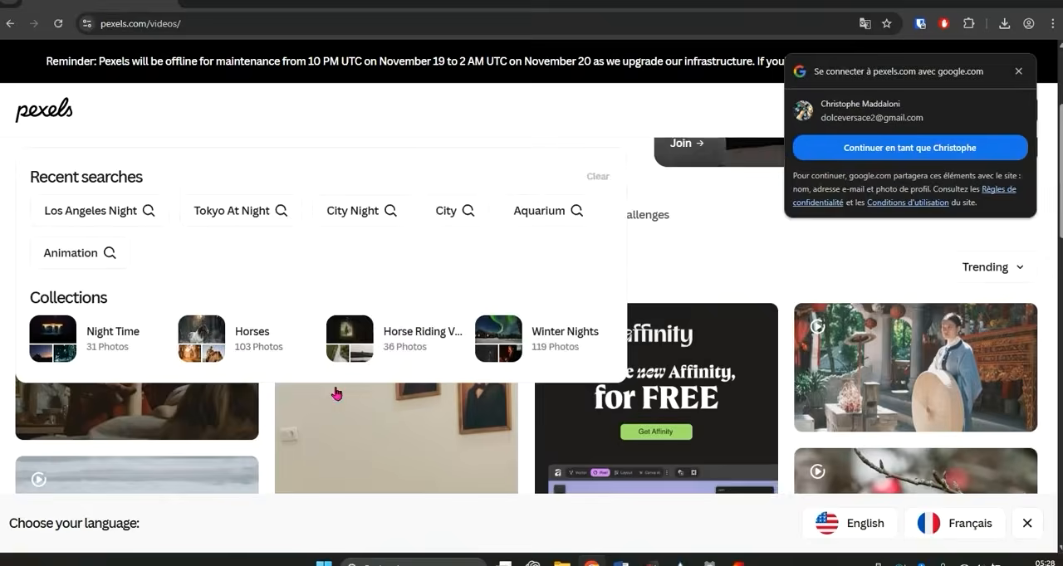
pyautogui.scroll(-4, 334, 394)
pyautogui.scroll(4, 317, 366)
pyautogui.scroll(2, 317, 364)
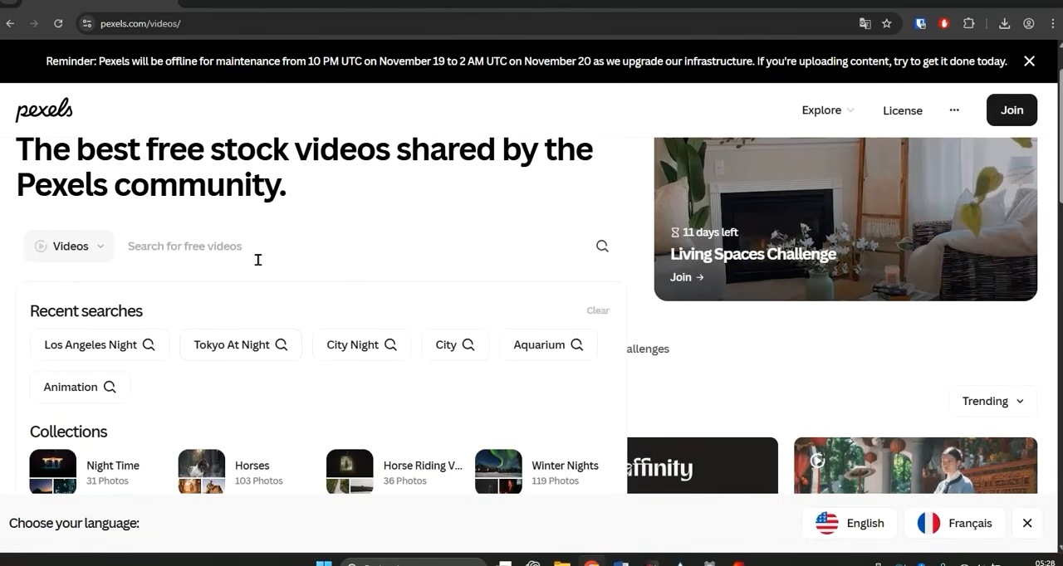
pyautogui.write('animation')
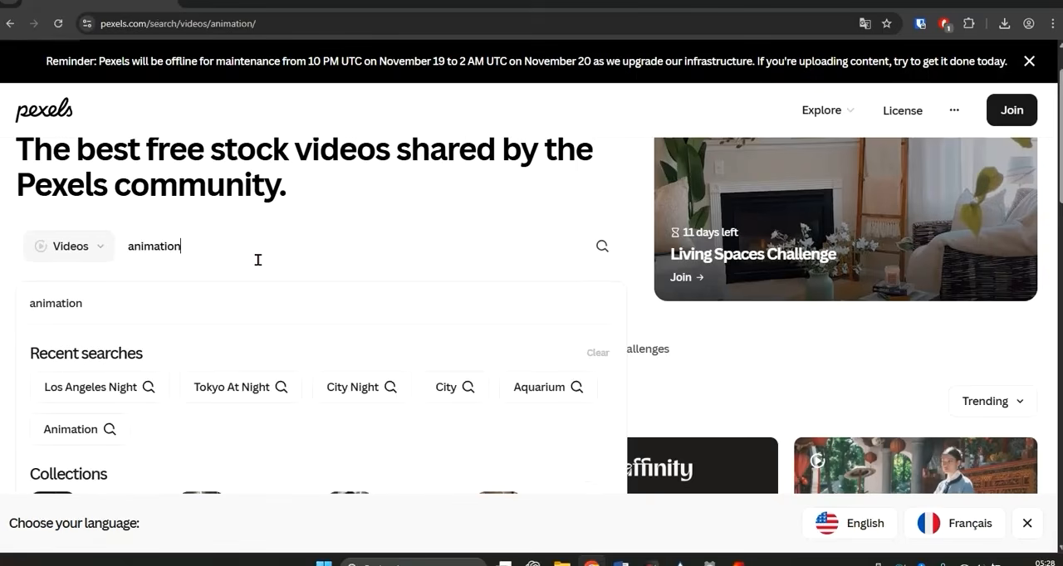
pyautogui.press('Return')
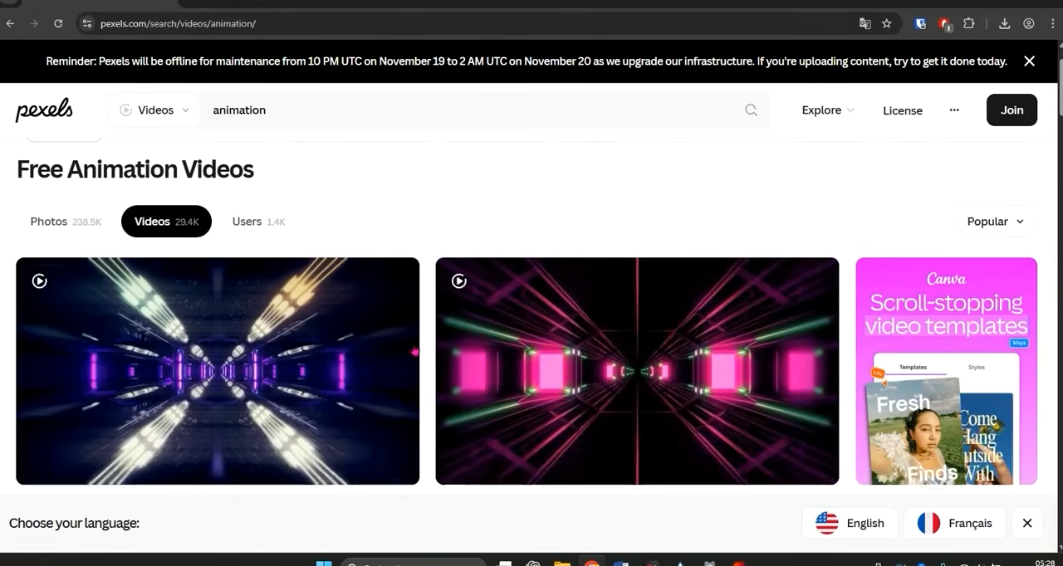
# - Download the video of the purple and blue particle wave from the animation results and close the Say Thanks! pop-up
pyautogui.scroll(-1, 250, 357)
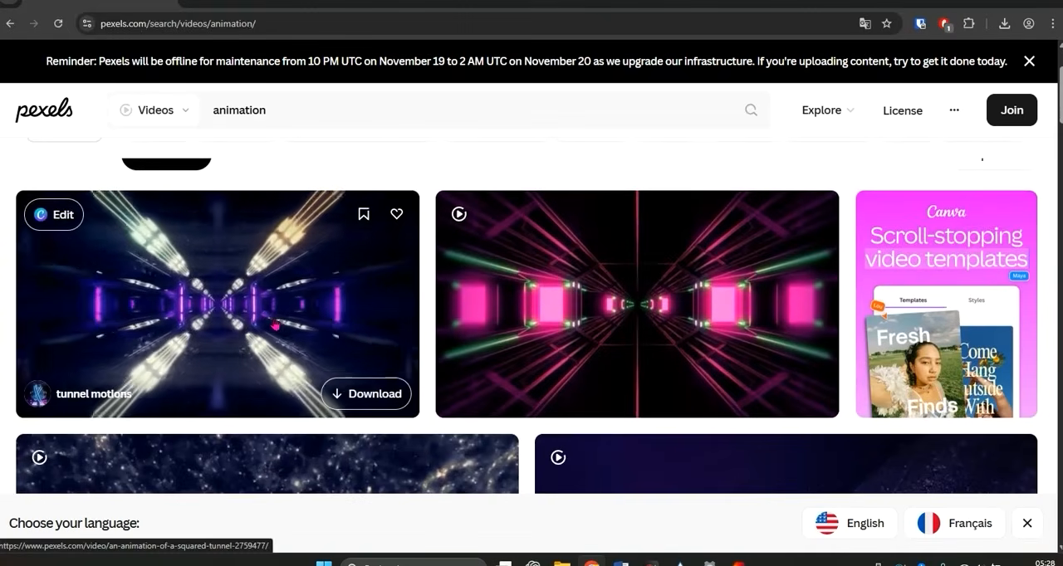
pyautogui.scroll(-2, 274, 323)
pyautogui.scroll(-2, 278, 318)
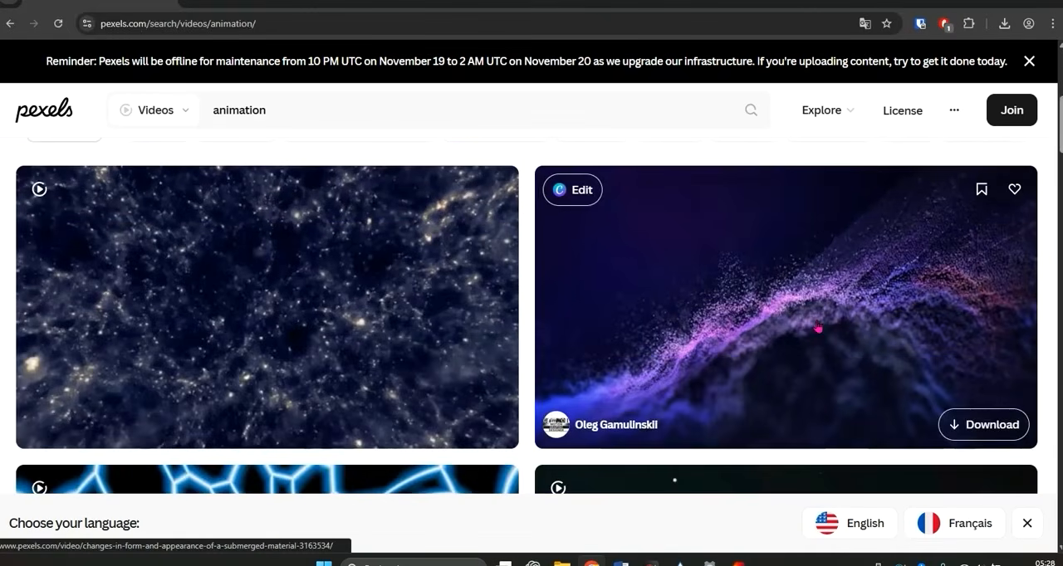
pyautogui.click(972, 424)
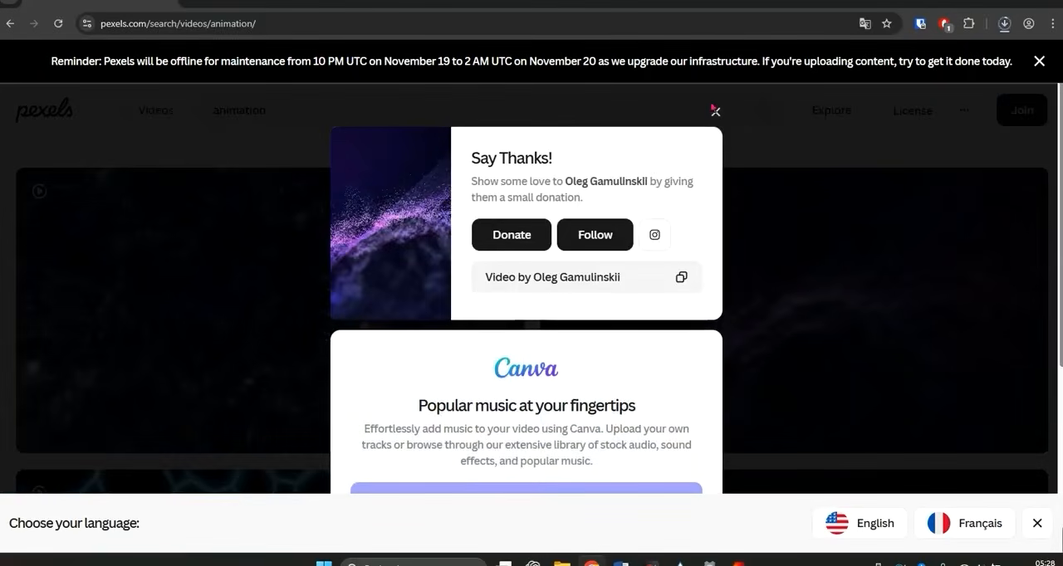
pyautogui.click(715, 111)
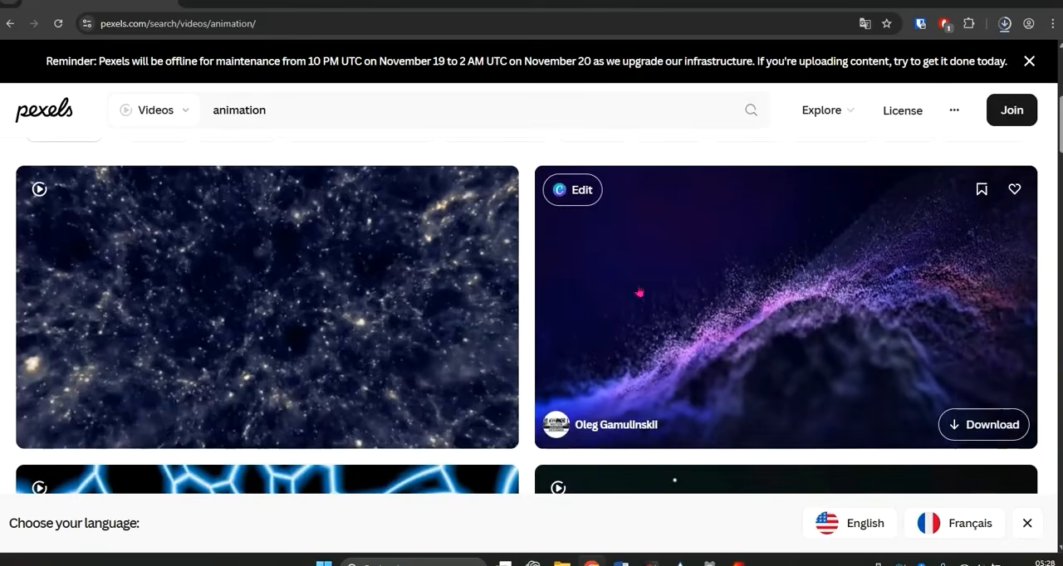
# - Browse further through the animation results, examining the planet, liquid, space and geometric clips as possible animated backgrounds
pyautogui.scroll(-10, 391, 305)
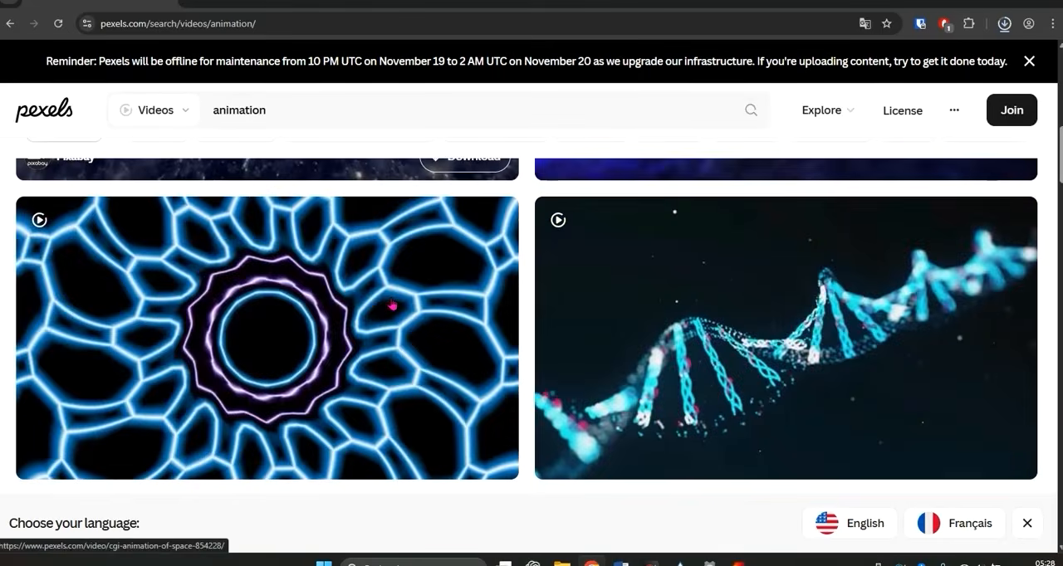
pyautogui.scroll(-15, 393, 307)
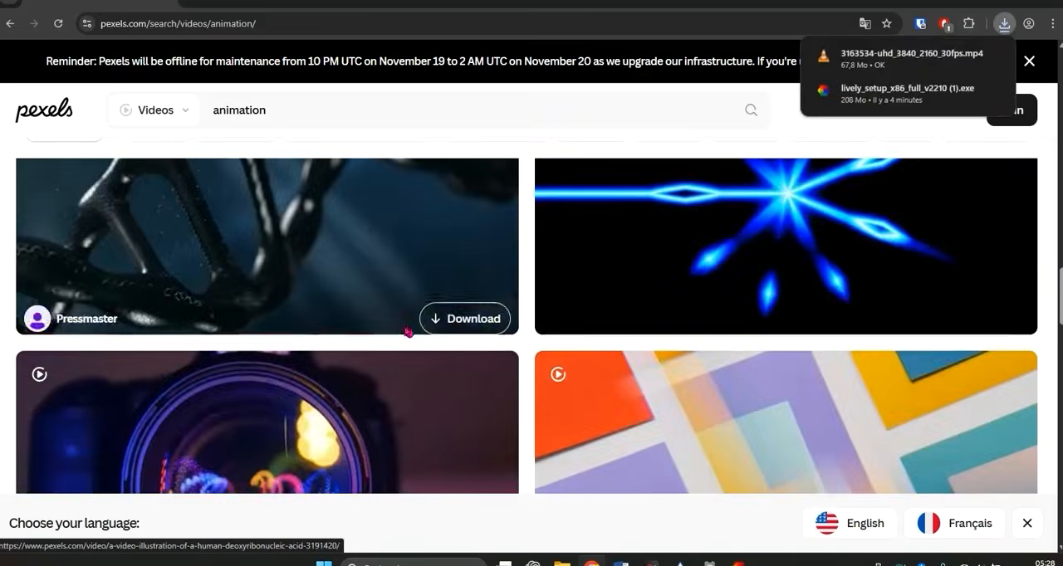
pyautogui.scroll(-10, 417, 342)
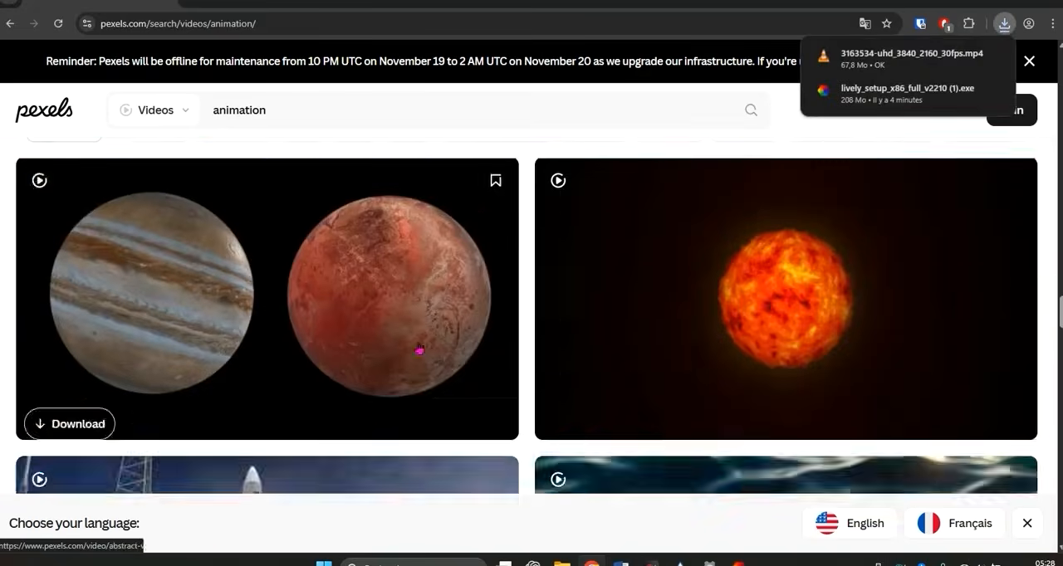
pyautogui.scroll(-4, 417, 349)
pyautogui.scroll(3, 365, 307)
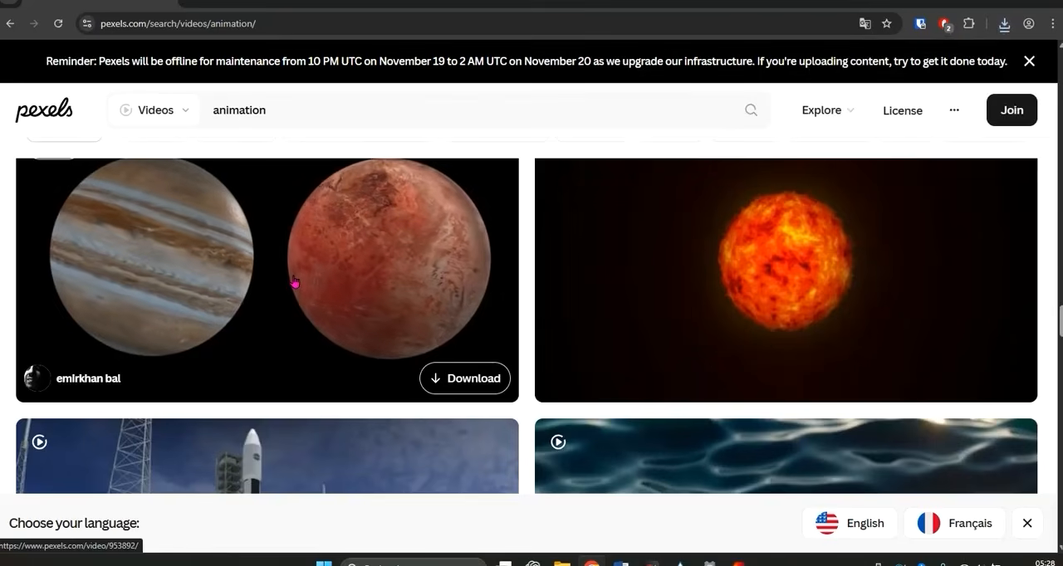
pyautogui.scroll(-8, 309, 314)
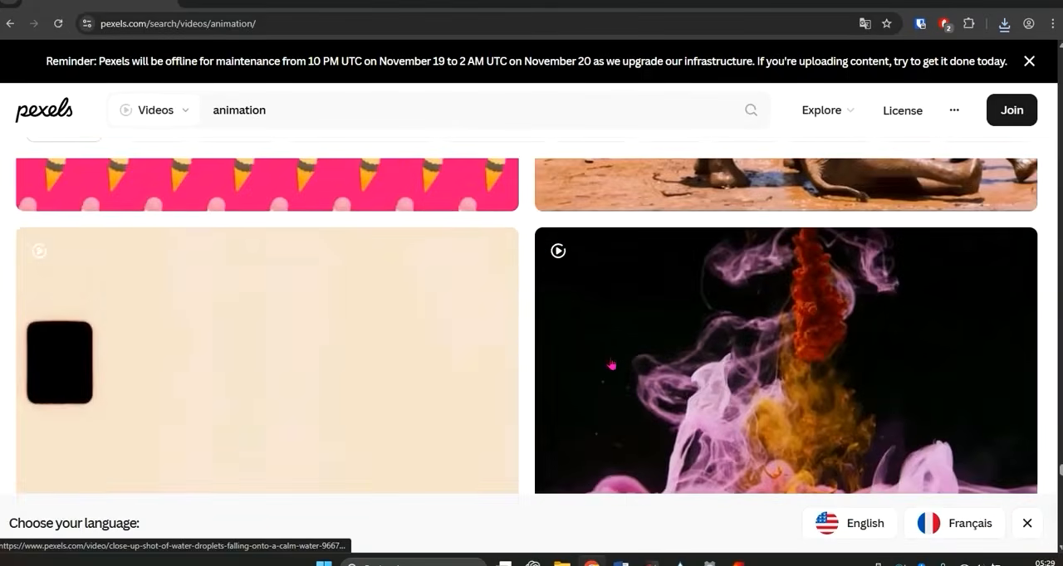
pyautogui.moveTo(642, 366)
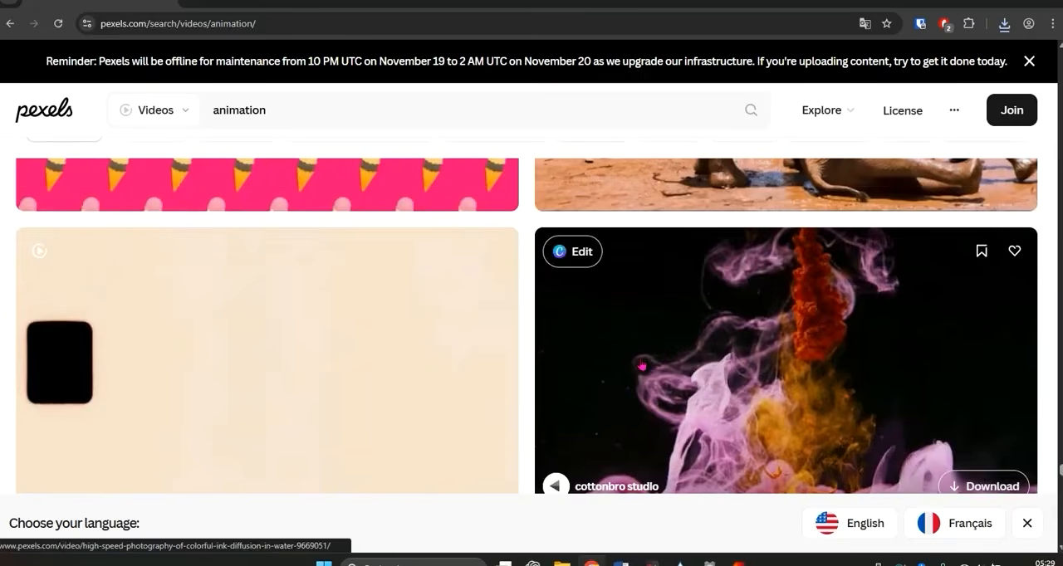
pyautogui.scroll(-10, 642, 367)
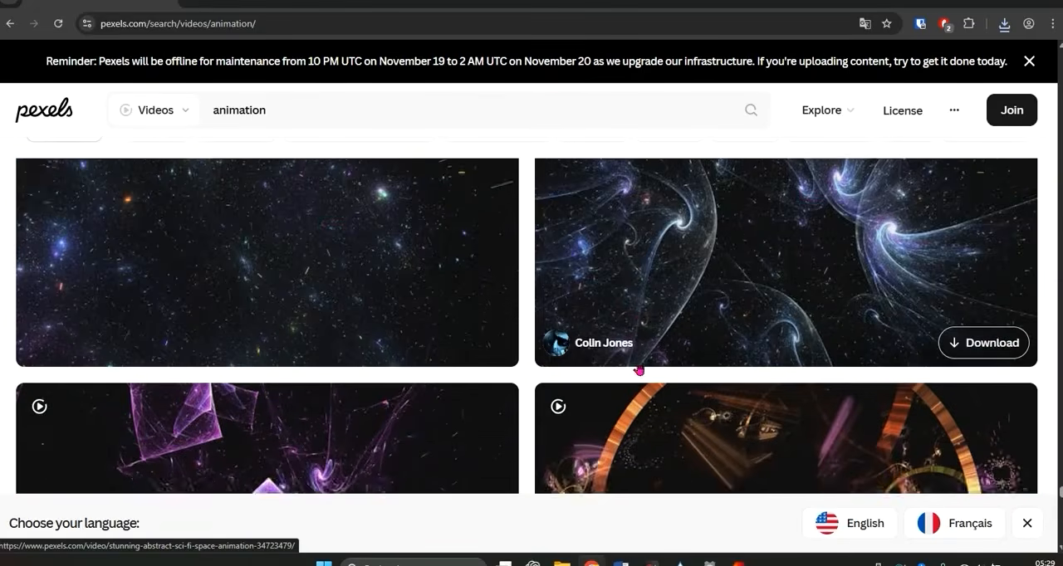
pyautogui.scroll(4, 640, 370)
pyautogui.scroll(-1, 640, 370)
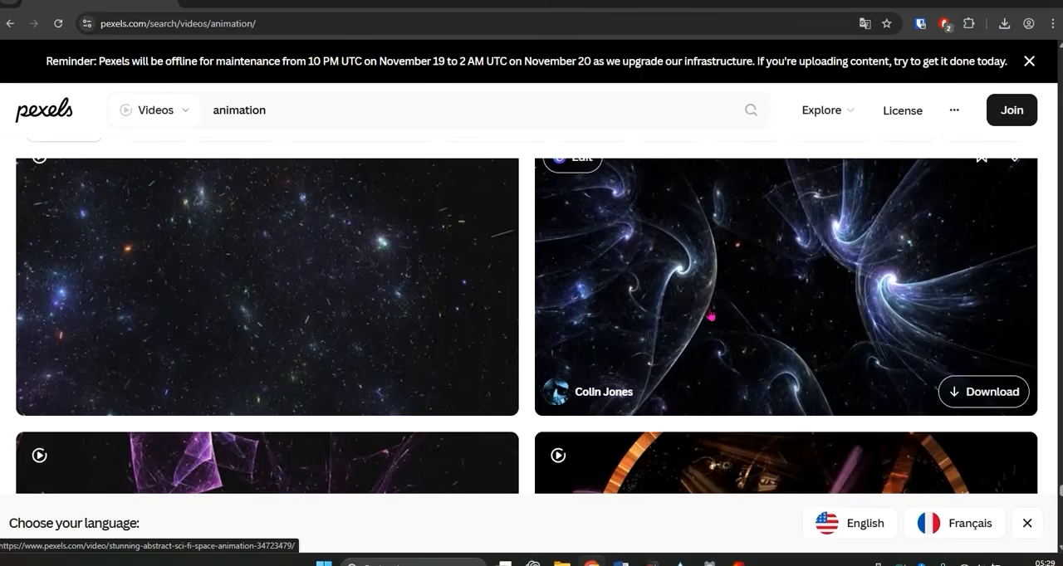
pyautogui.scroll(-2, 711, 315)
pyautogui.scroll(-1, 713, 333)
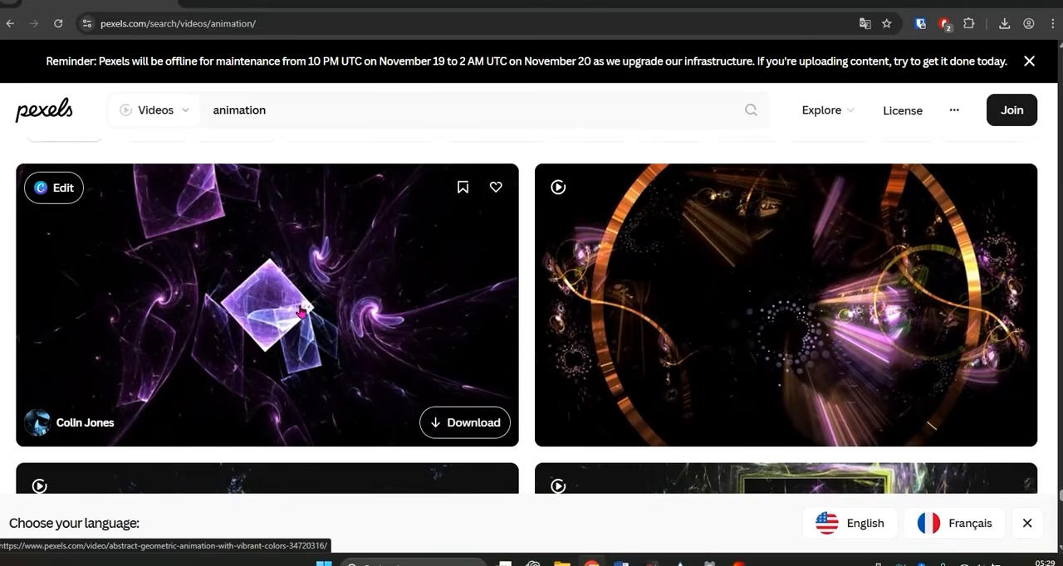
pyautogui.scroll(-3, 301, 311)
pyautogui.scroll(2, 446, 354)
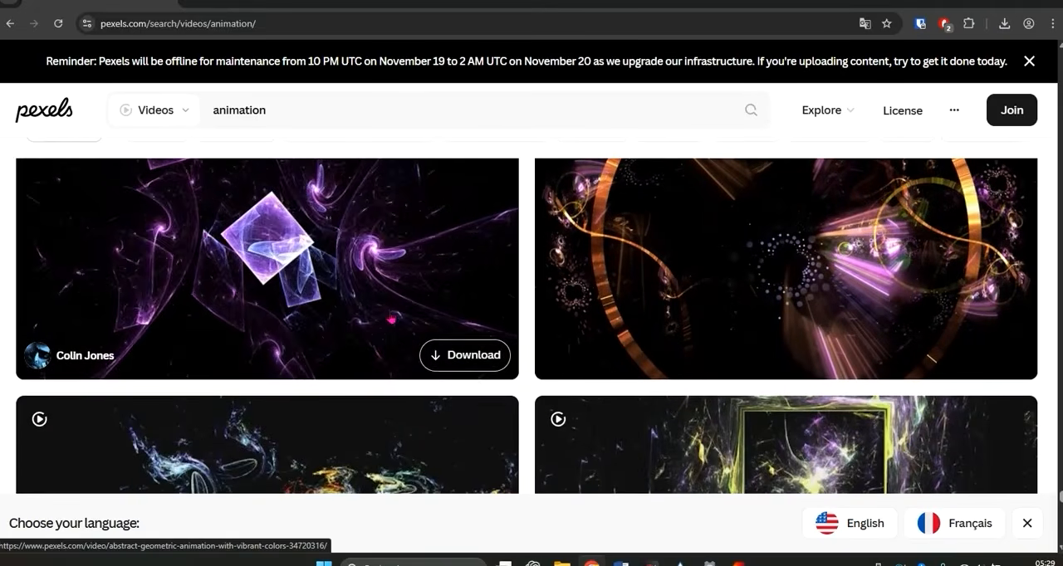
# - Download the video of the purple glowing diamond shapes from the animation results and close the Say Thanks! pop-up
pyautogui.click(446, 354)
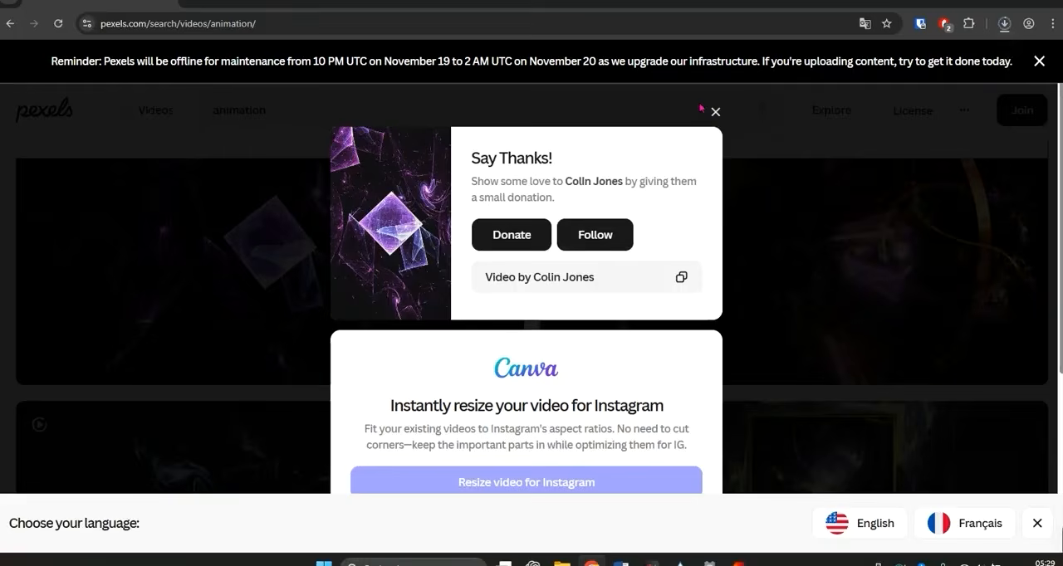
pyautogui.click(715, 157)
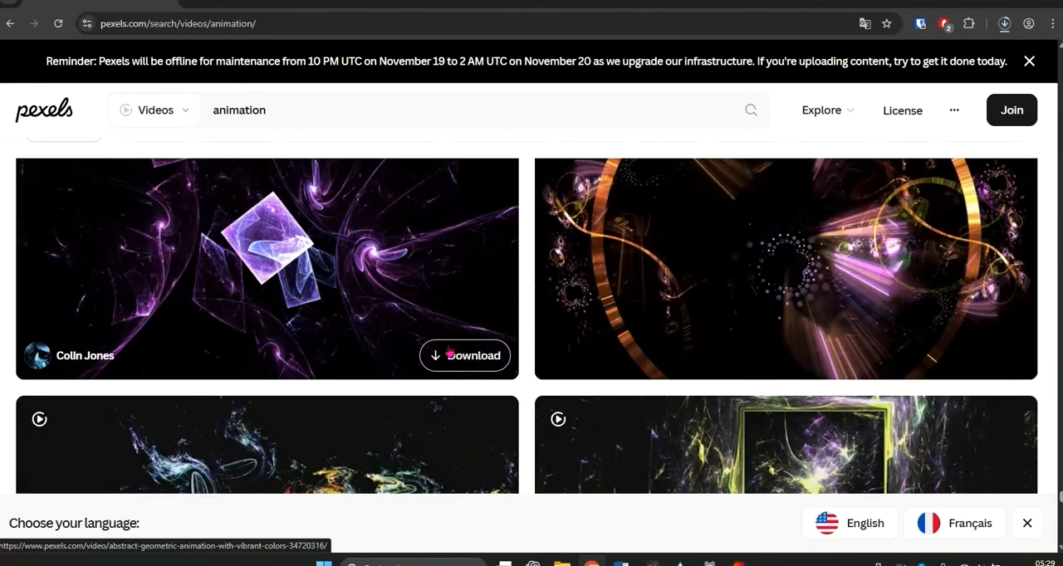
# - Find the video of magenta light wisps further down the animation results, download it and close the Say Thanks! pop-up
pyautogui.scroll(-4, 480, 358)
pyautogui.scroll(-6, 480, 358)
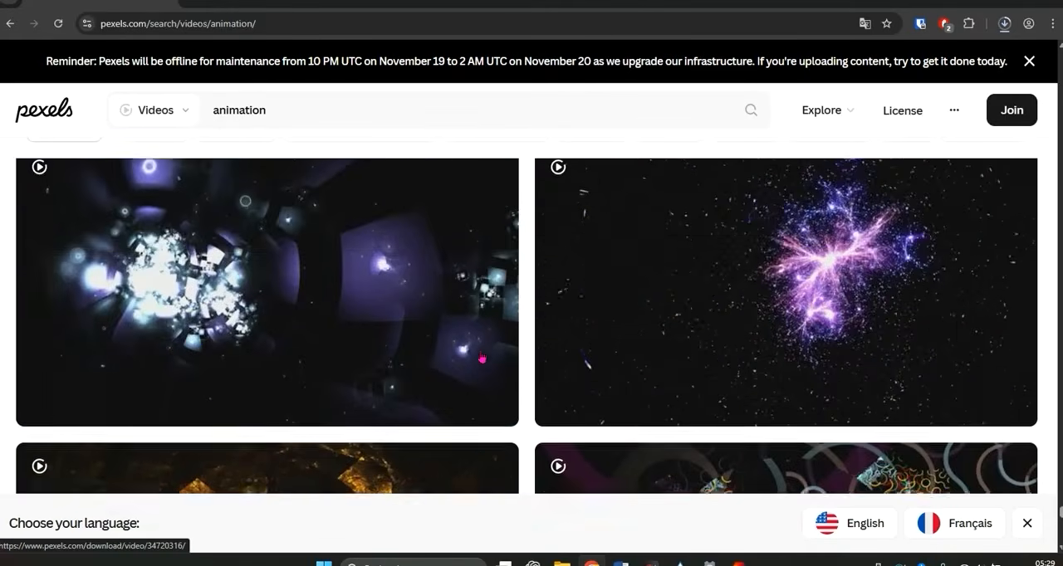
pyautogui.scroll(-8, 482, 358)
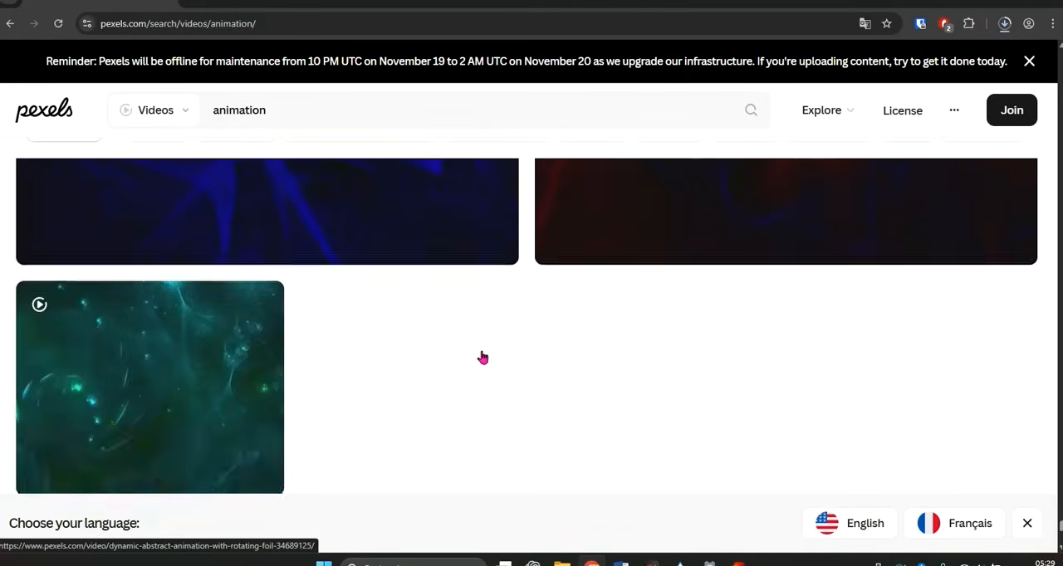
pyautogui.scroll(2, 482, 357)
pyautogui.scroll(4, 482, 357)
pyautogui.scroll(-4, 482, 357)
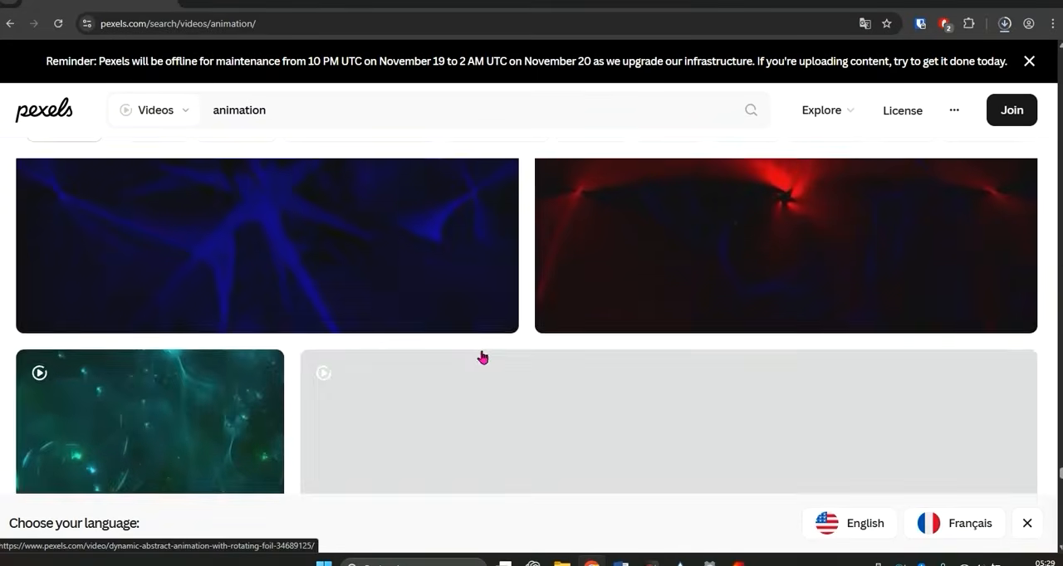
pyautogui.scroll(4, 482, 357)
pyautogui.scroll(-6, 483, 359)
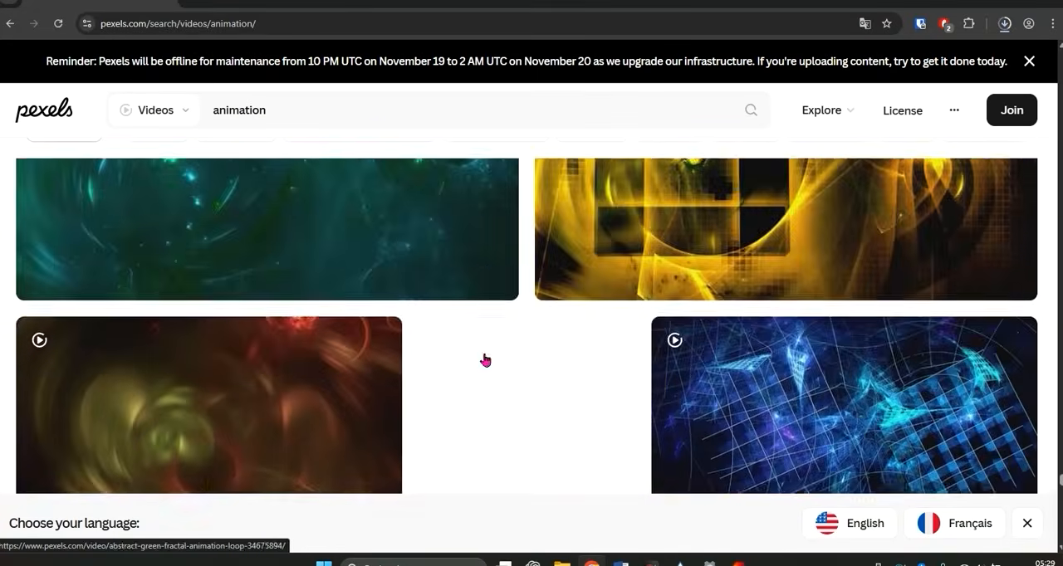
pyautogui.scroll(-1, 485, 362)
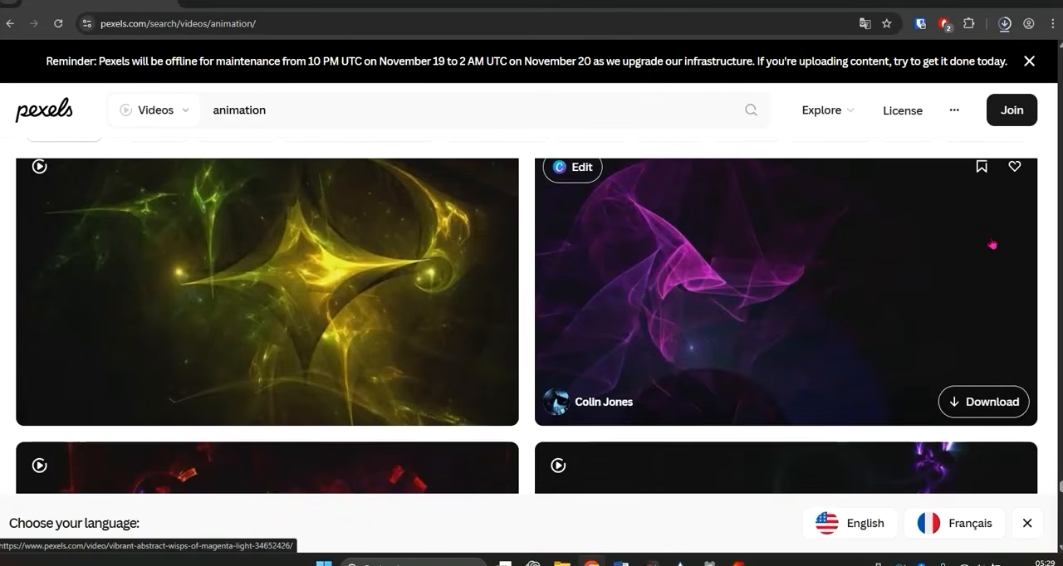
pyautogui.click(991, 404)
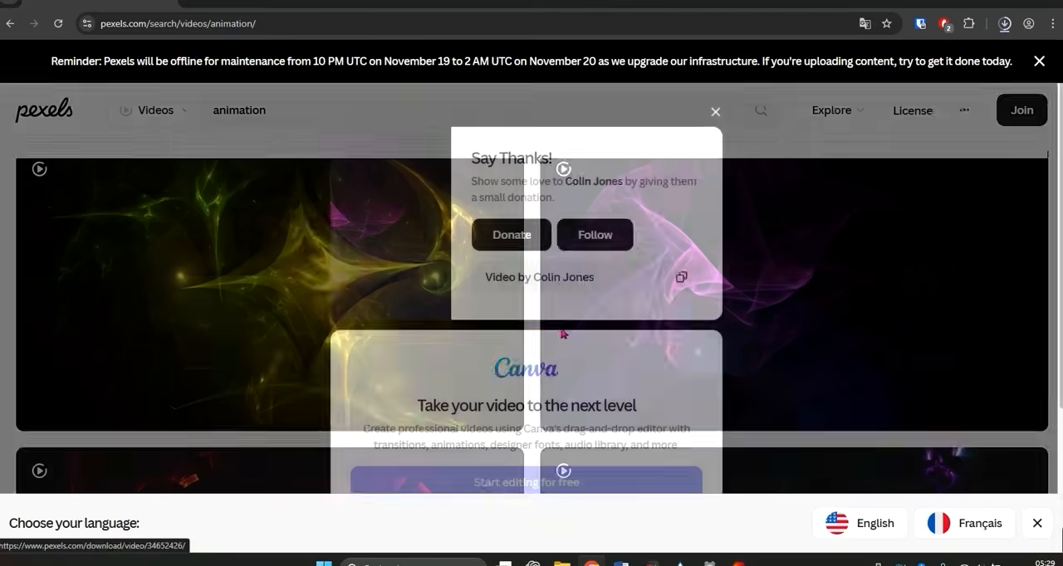
pyautogui.click(715, 111)
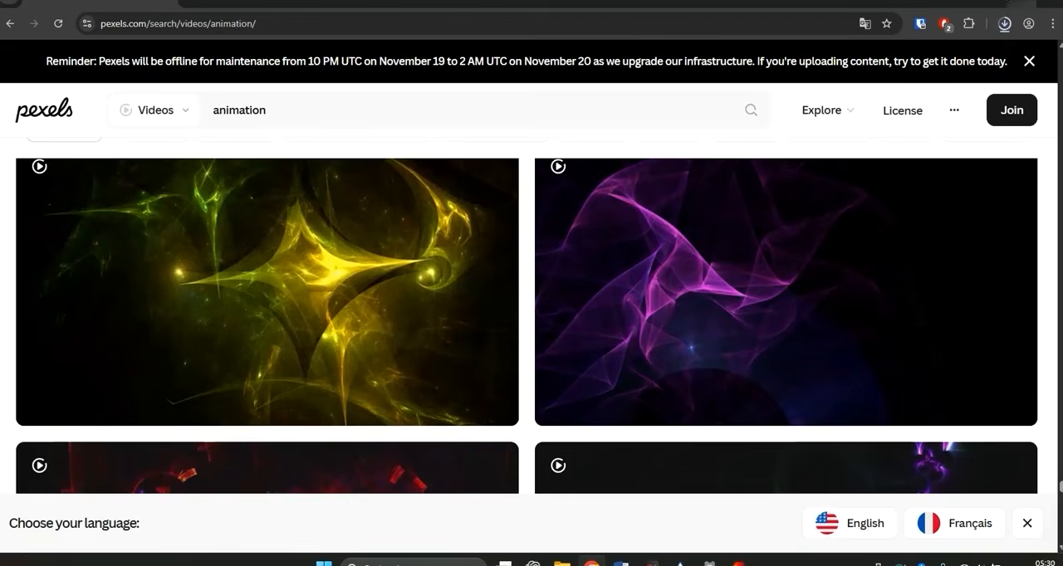
# - Minimize the browser and open the Téléchargements folder to check the downloaded videos
pyautogui.click(993, 3)
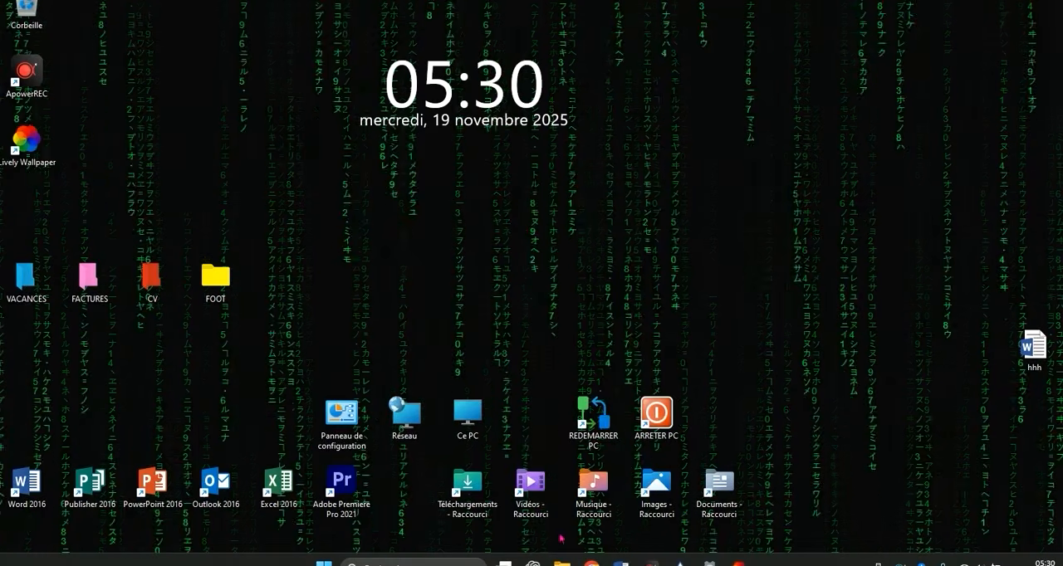
pyautogui.moveTo(562, 562)
pyautogui.click(506, 484)
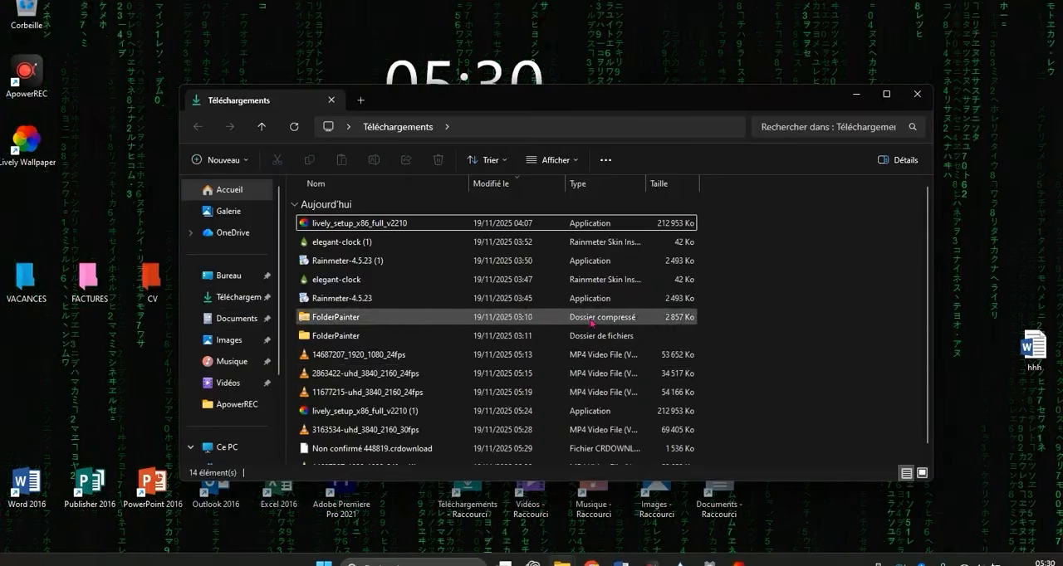
# - Switch to Lively Wallpaper, dismiss the screen layout tip and add the downloaded video 14717649_1920_1080_24fps to the library
pyautogui.click(738, 563)
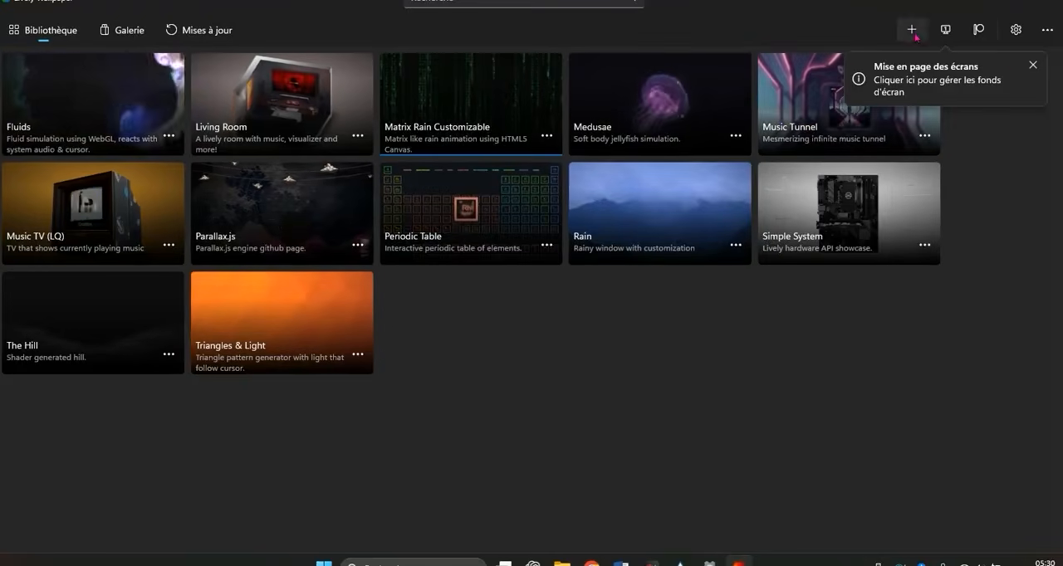
pyautogui.click(1032, 64)
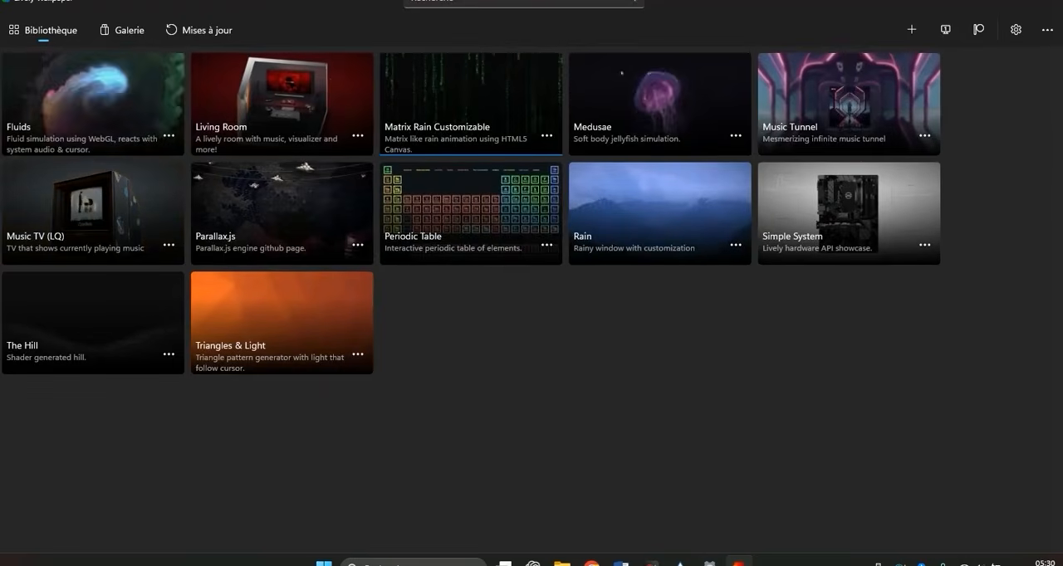
pyautogui.click(912, 31)
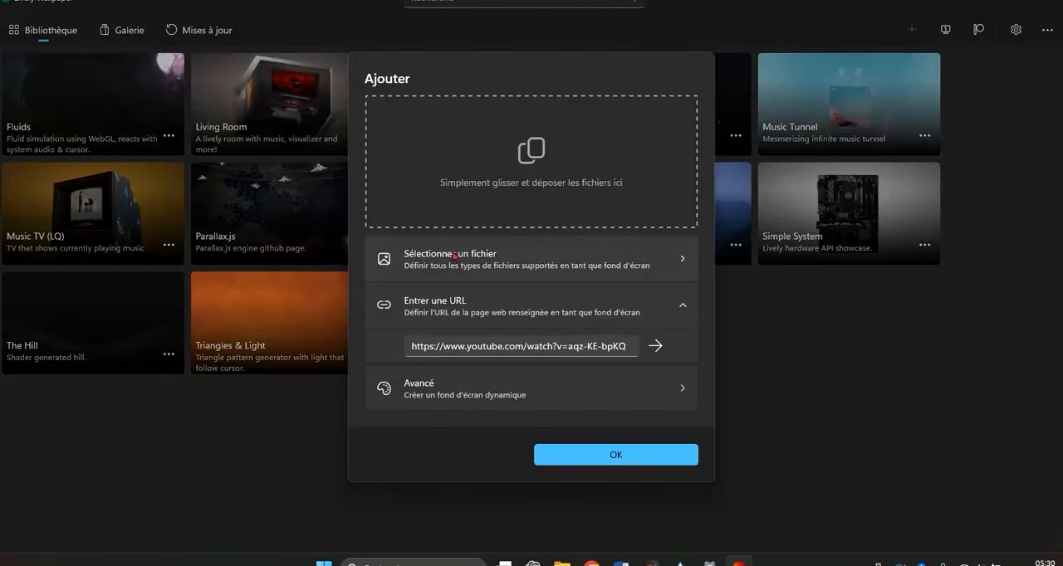
pyautogui.click(478, 262)
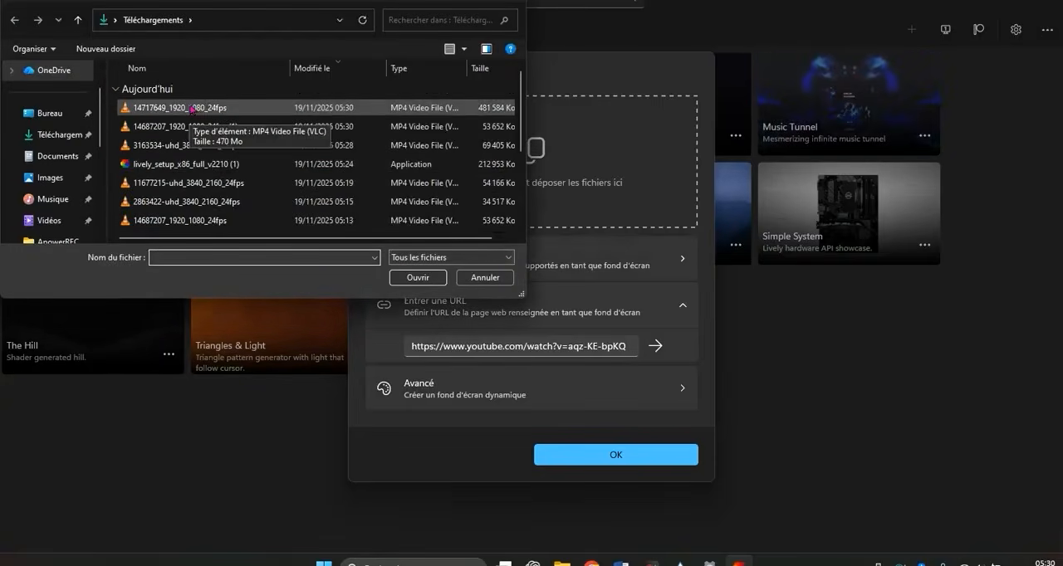
pyautogui.doubleClick(192, 109)
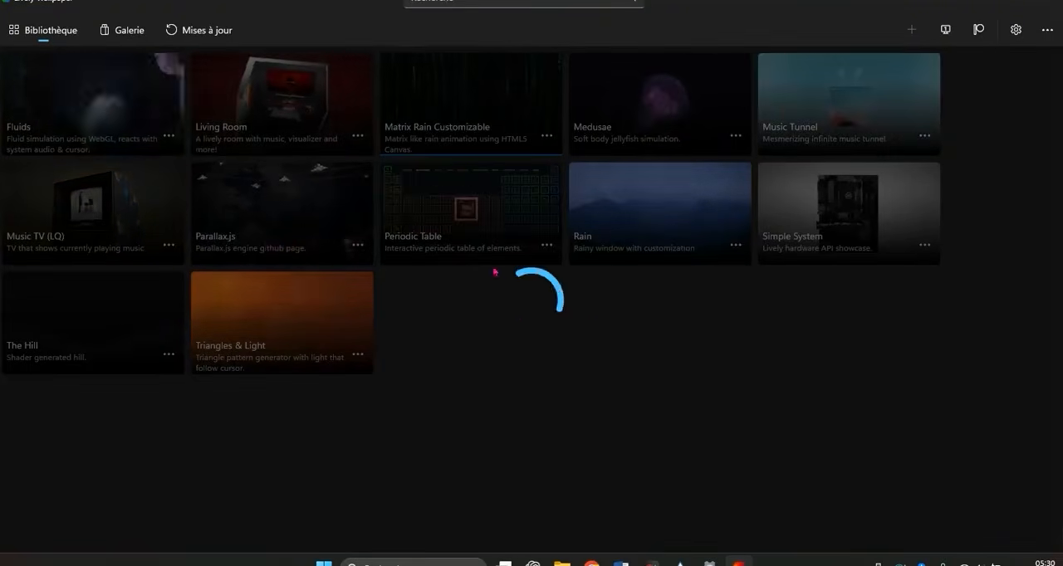
pyautogui.moveTo(605, 562)
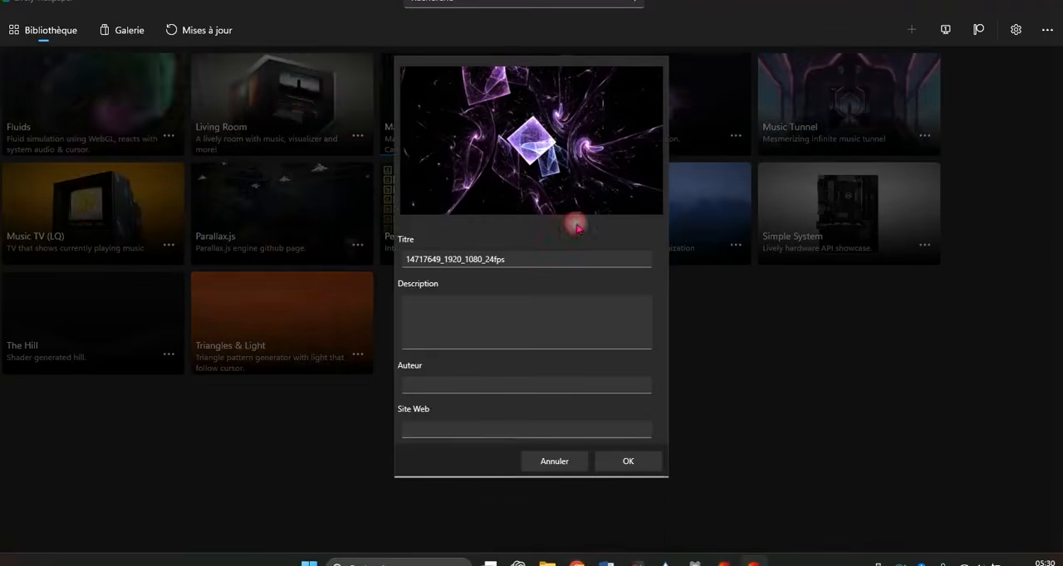
pyautogui.click(630, 462)
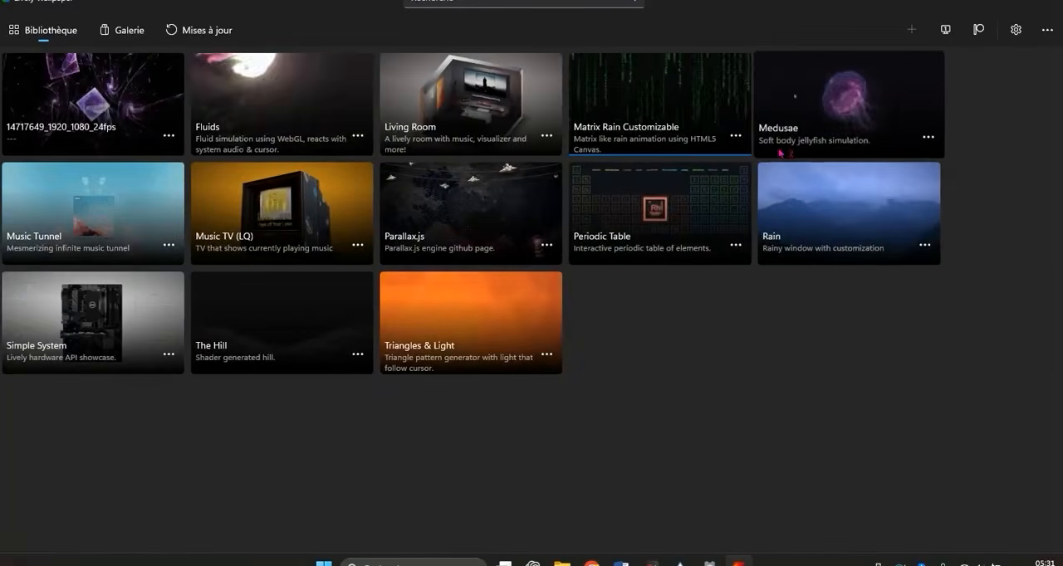
# - Set the 14717649_1920_1080_24fps video as the wallpaper and minimize the open windows to show the desktop
pyautogui.click(169, 135)
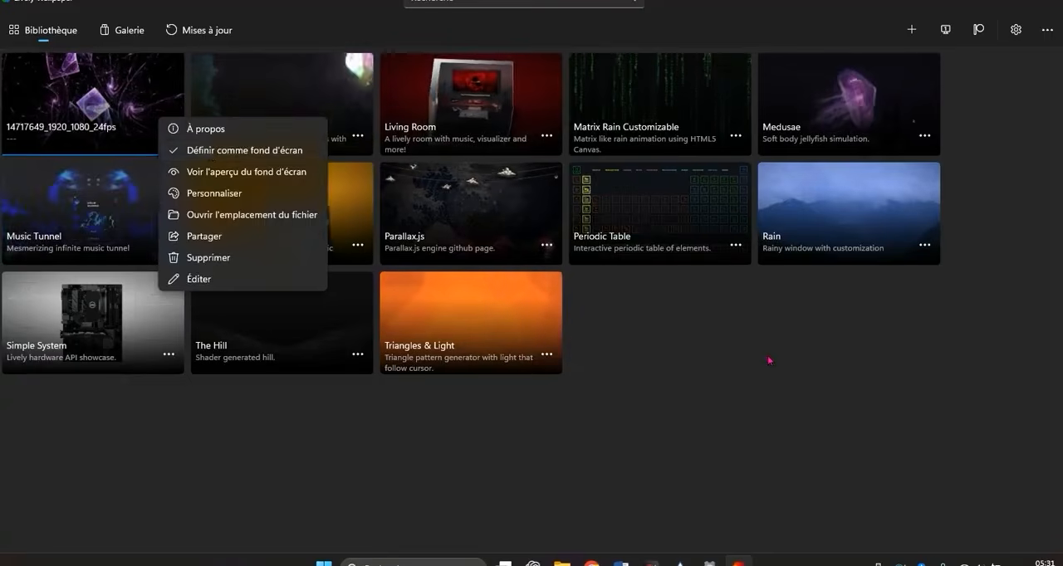
pyautogui.click(787, 320)
pyautogui.click(987, 2)
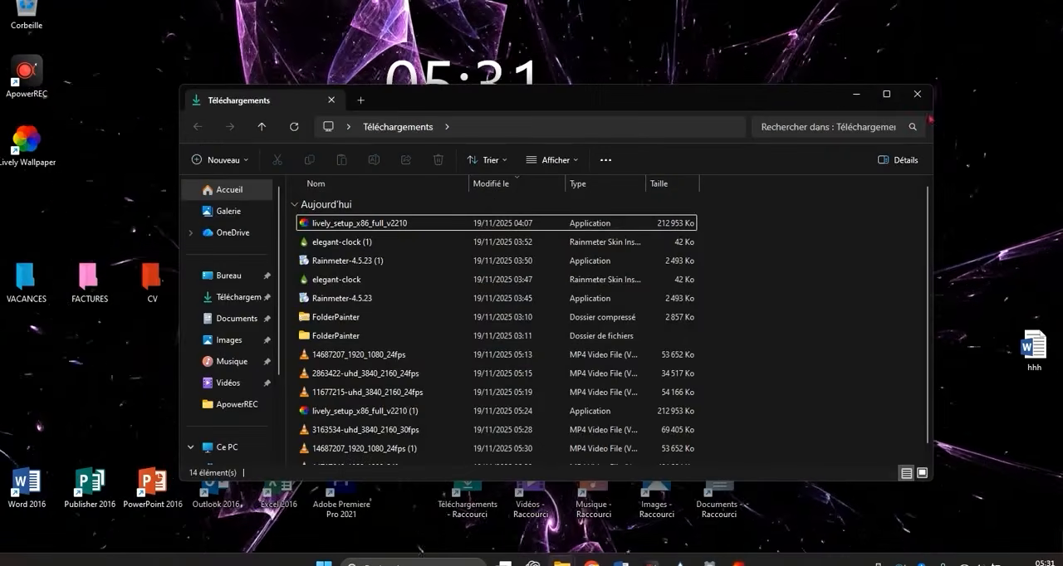
pyautogui.click(858, 95)
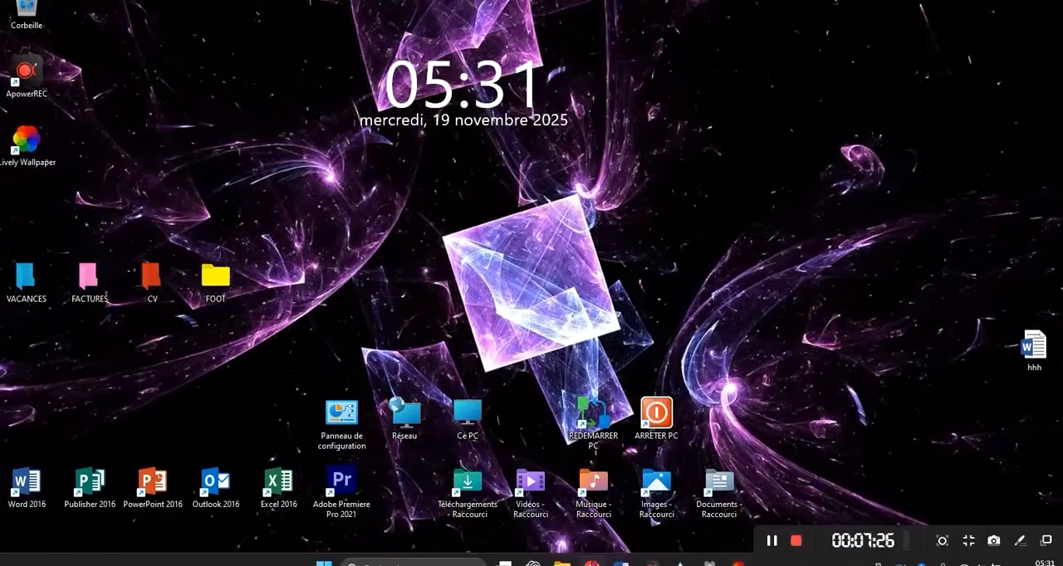
# - Switch to Google Chrome and search the Pexels videos for "aquiarium"
pyautogui.click(591, 564)
pyautogui.scroll(2, 609, 448)
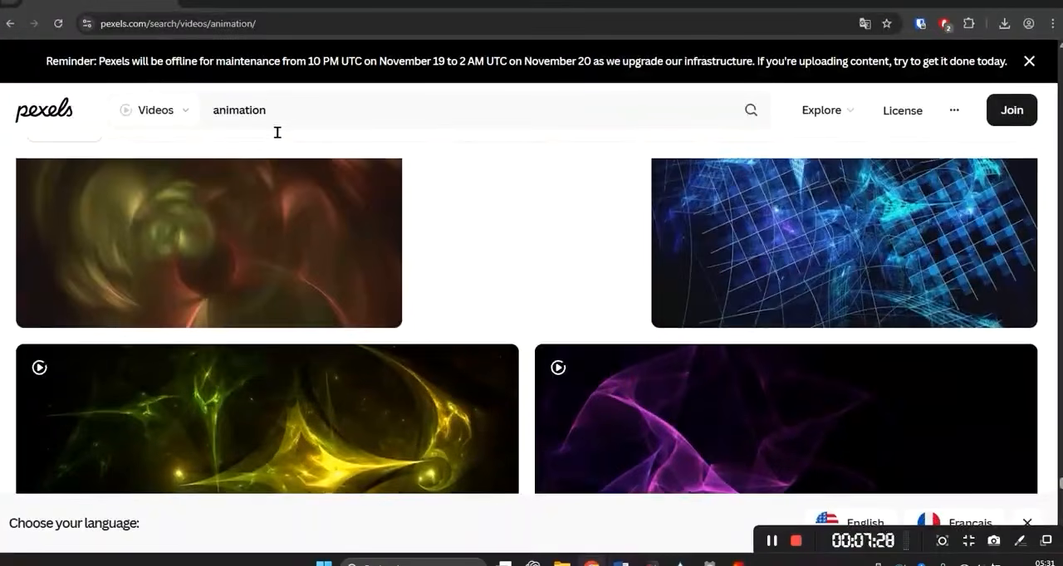
pyautogui.click(168, 107)
pyautogui.write('aq')
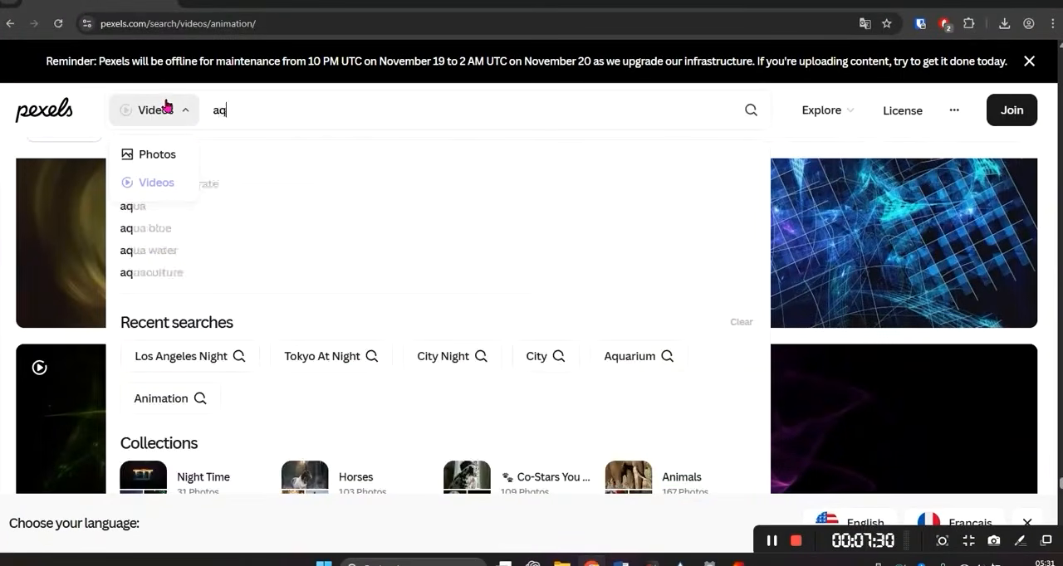
pyautogui.write('uiarium')
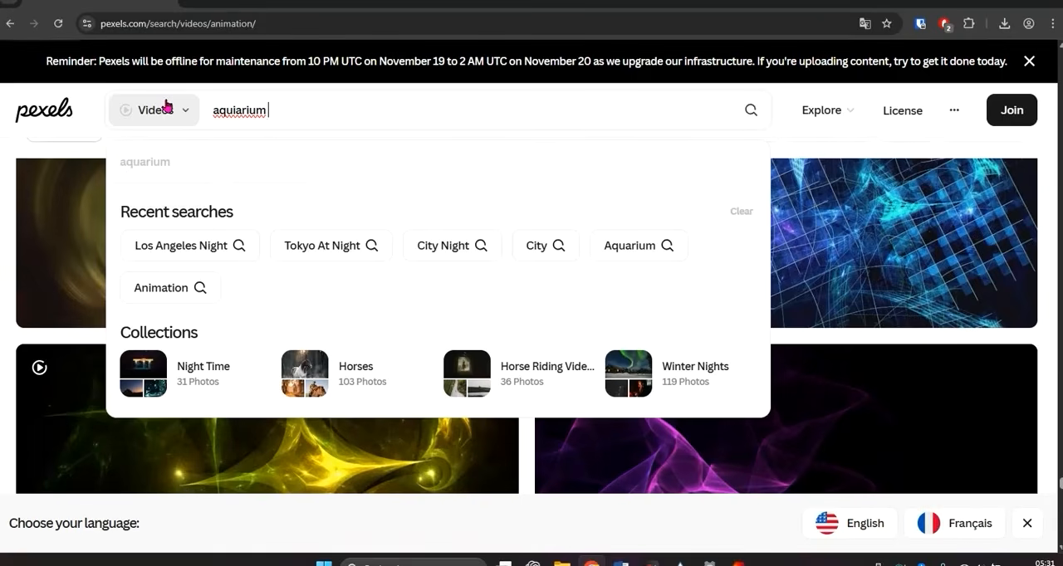
pyautogui.press('Return')
# - Browse the aquarium results and download the video of fish swimming around the dark flat-topped coral reef
pyautogui.scroll(-3, 338, 293)
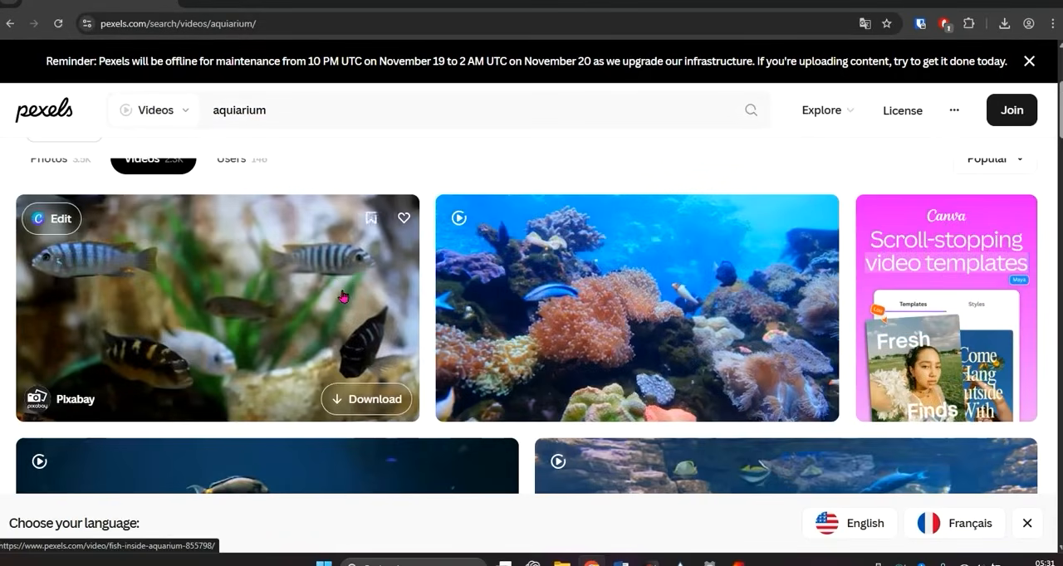
pyautogui.scroll(-10, 344, 278)
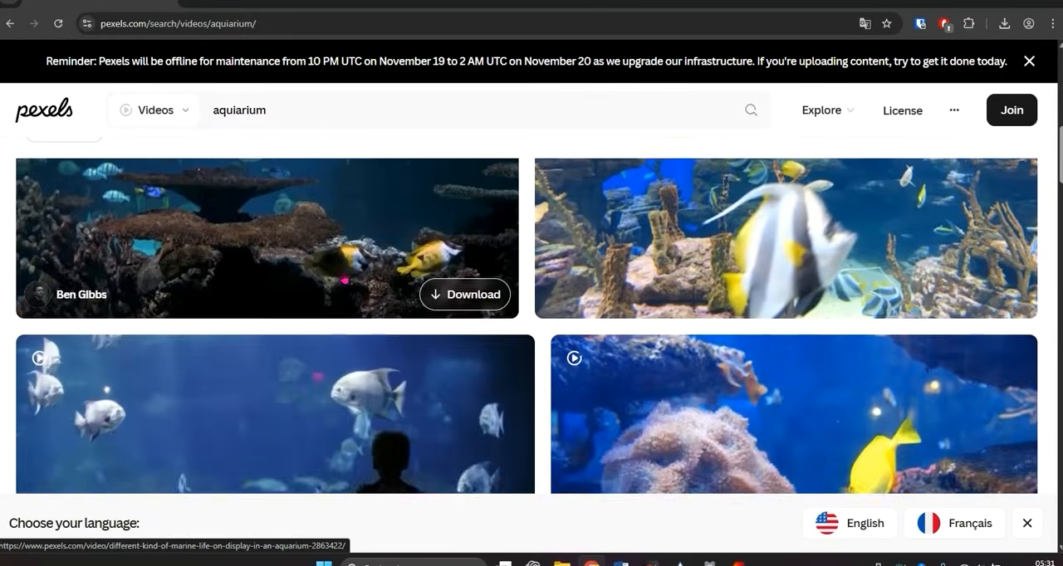
pyautogui.scroll(-8, 342, 280)
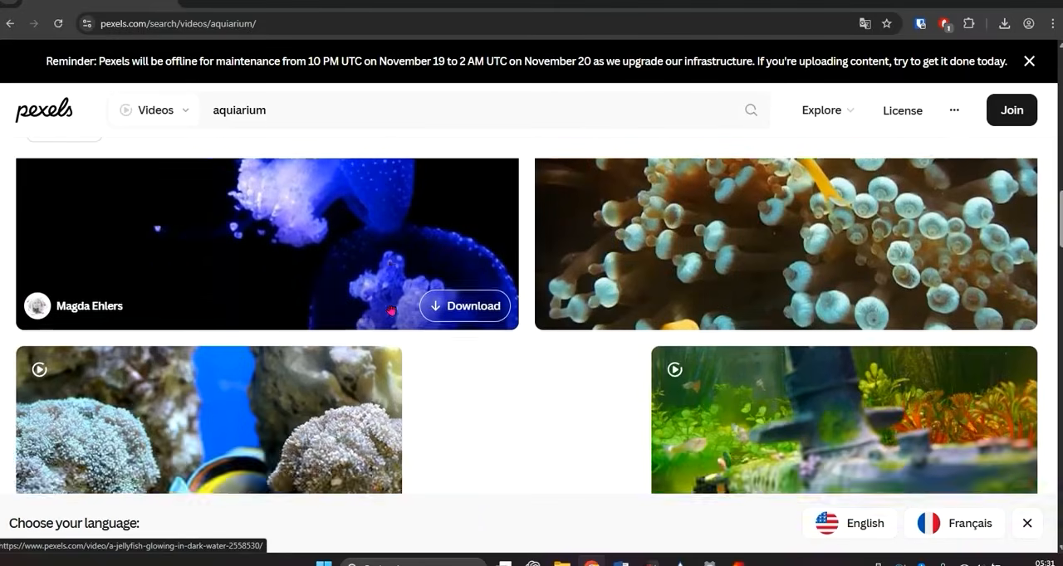
pyautogui.scroll(-10, 438, 315)
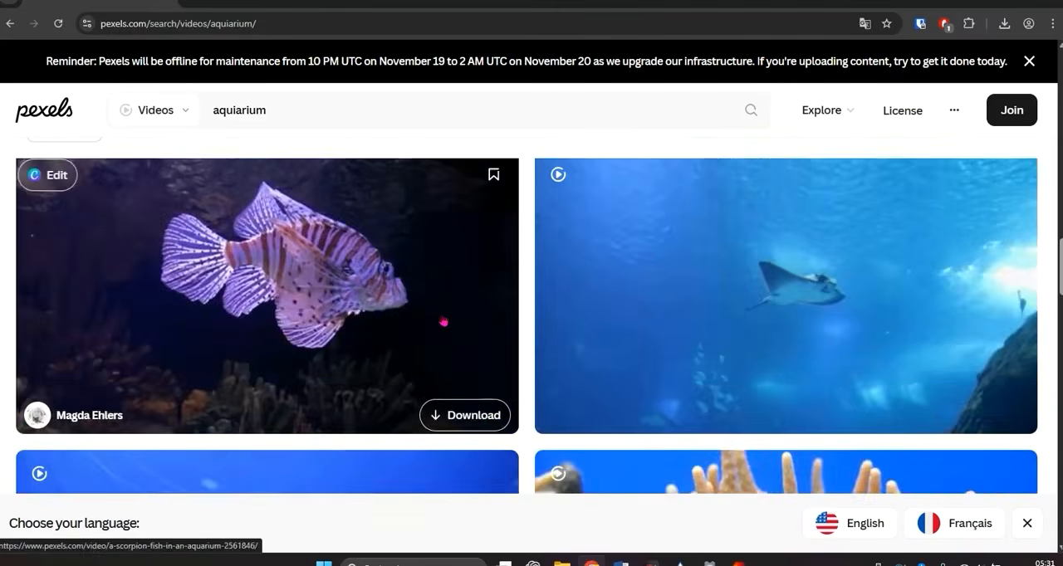
pyautogui.scroll(10, 437, 307)
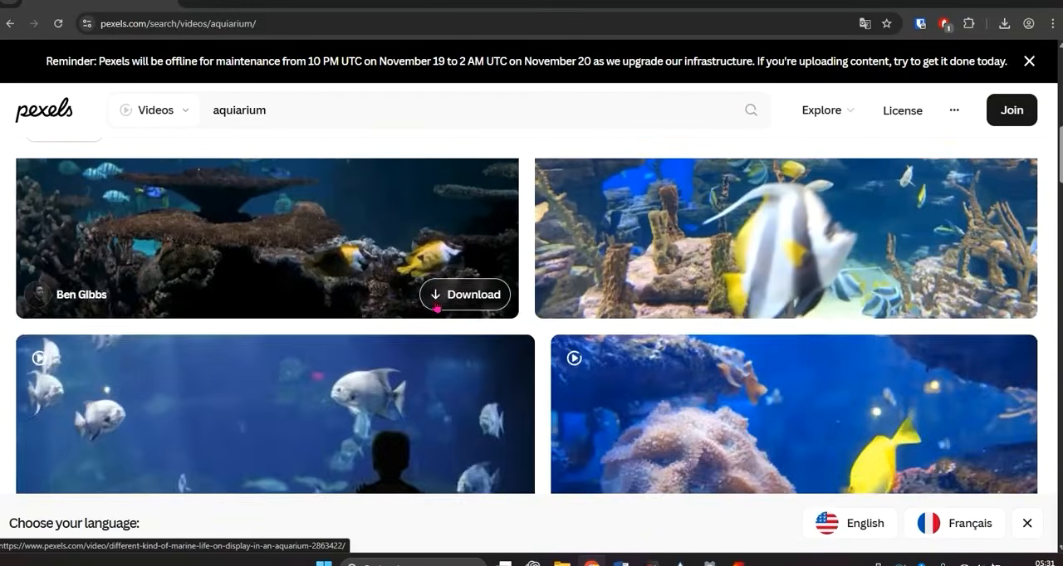
pyautogui.scroll(-2, 449, 332)
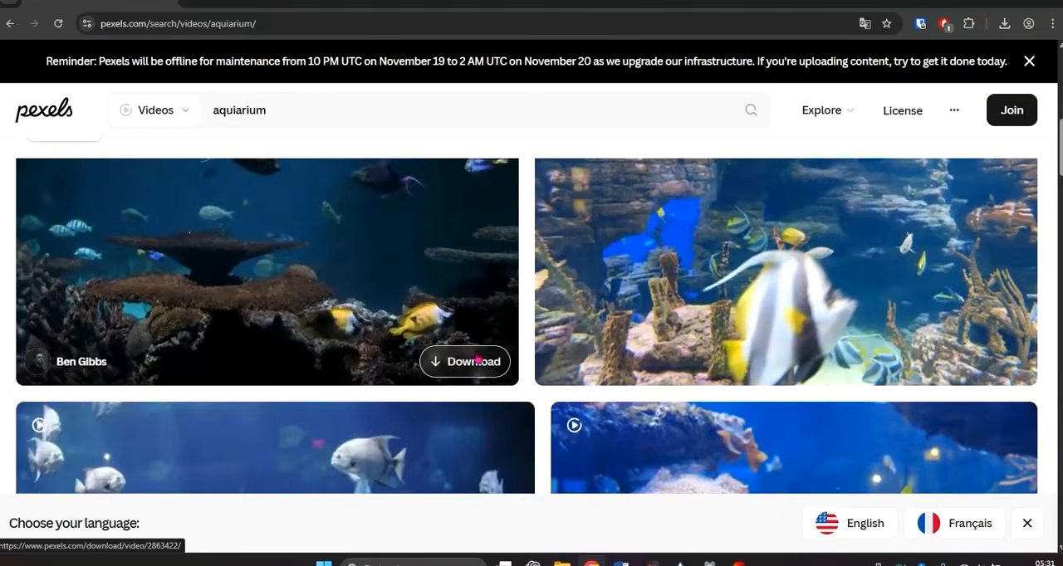
pyautogui.click(474, 359)
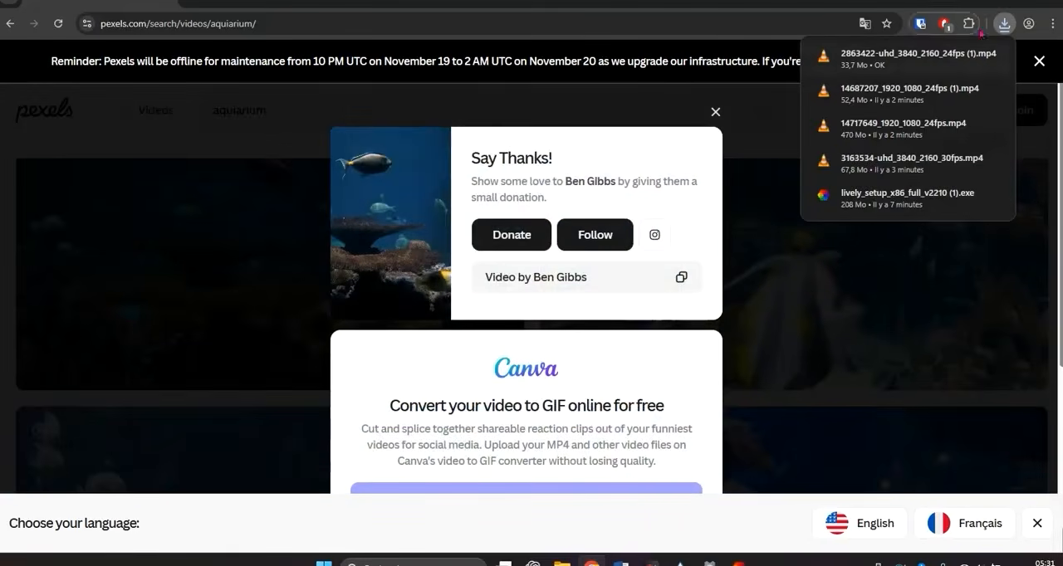
# - Return to Lively Wallpaper and add the downloaded video 2863422-uhd_3840_2160_24fps (1) to the library
pyautogui.click(994, 1)
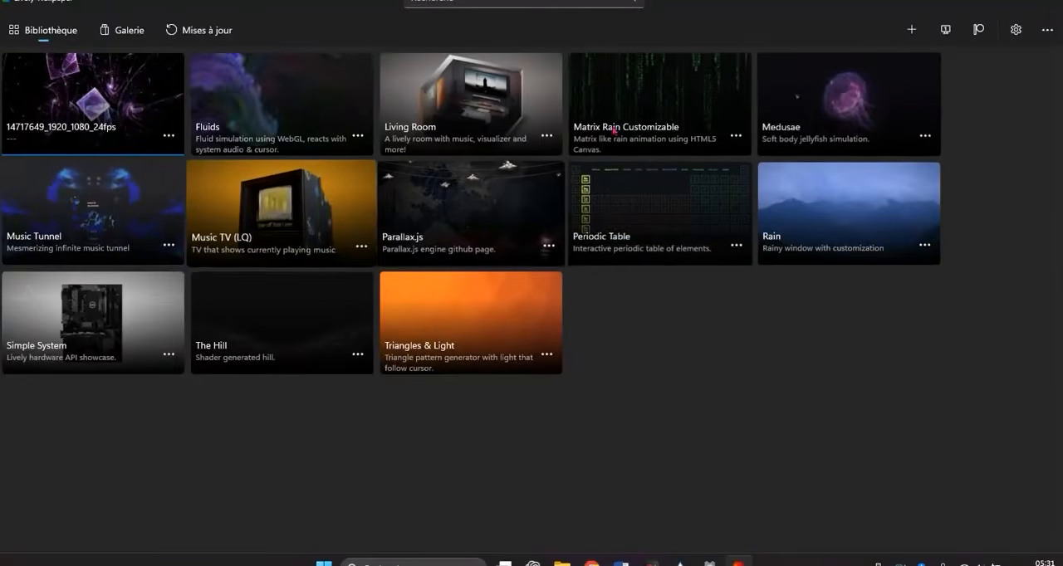
pyautogui.click(915, 25)
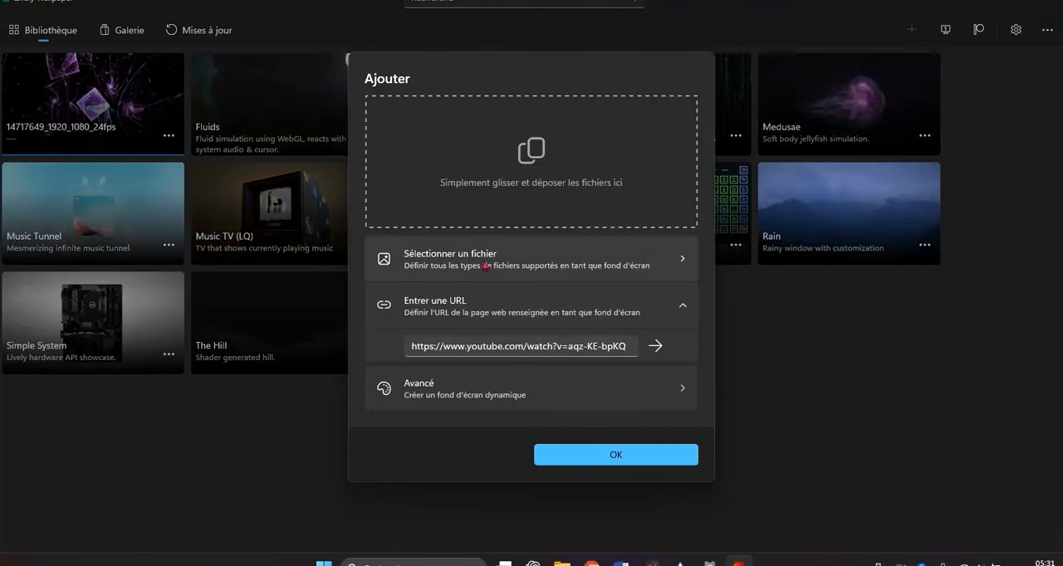
pyautogui.click(487, 268)
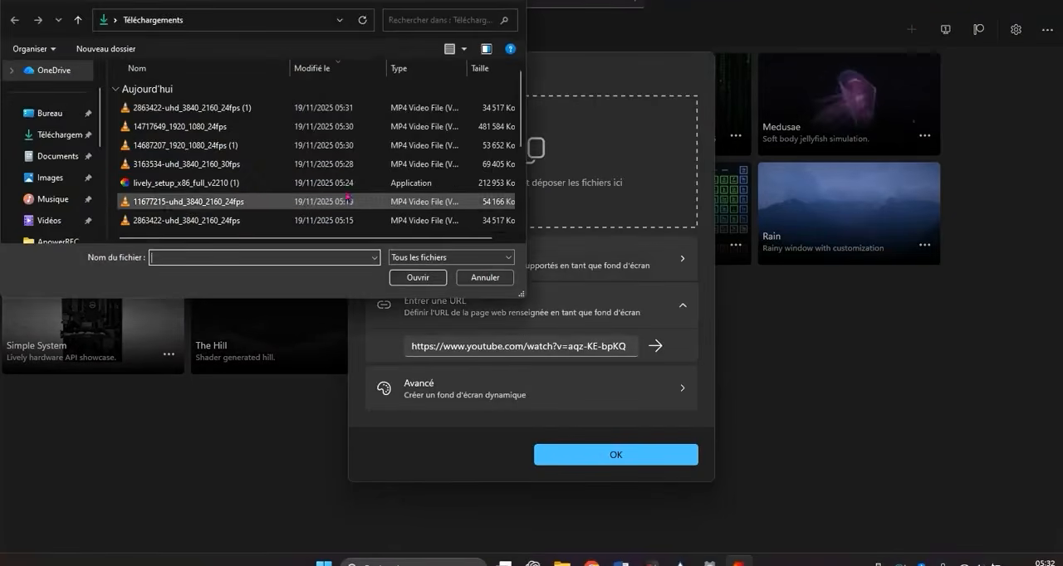
pyautogui.doubleClick(171, 109)
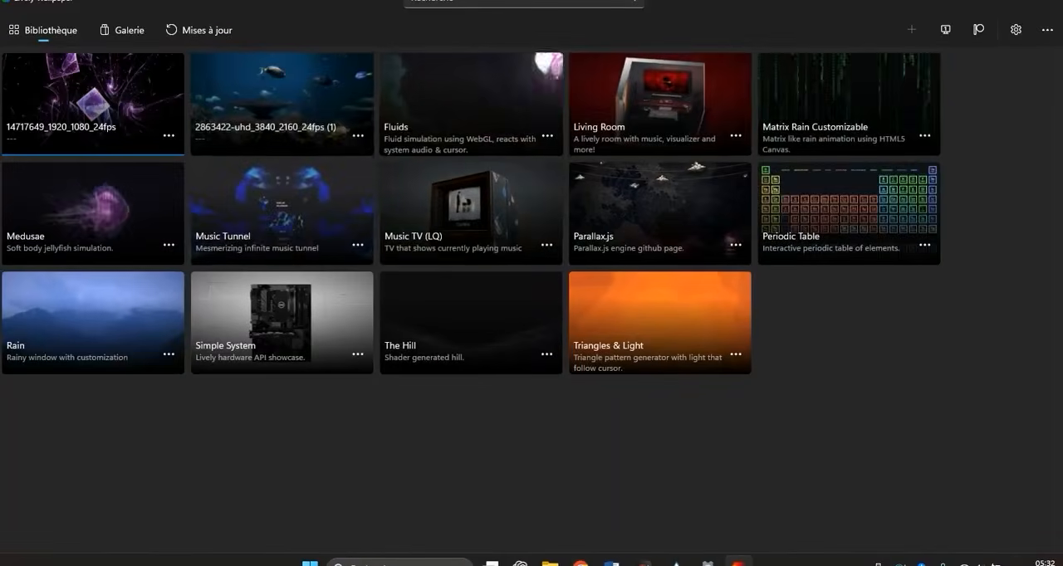
# - Switch to Google Chrome, go back to the Pexels animation video results, and return to Lively Wallpaper
pyautogui.click(988, 2)
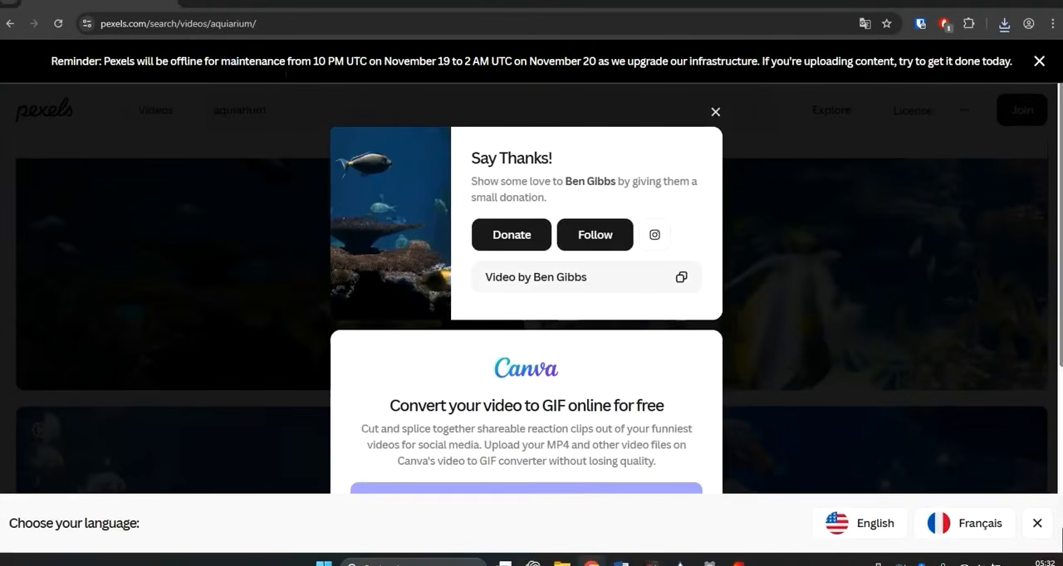
pyautogui.click(9, 24)
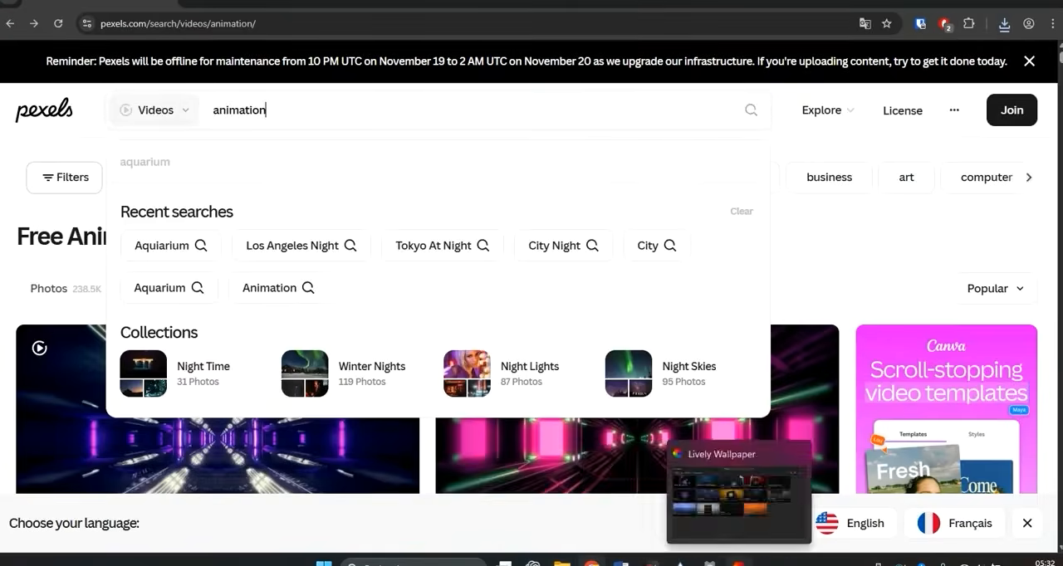
pyautogui.click(737, 563)
# - Open the Downloads folder in File Explorer, preview the video 11677215-uhd_3840_2160_24fps, and close the player
pyautogui.moveTo(563, 563)
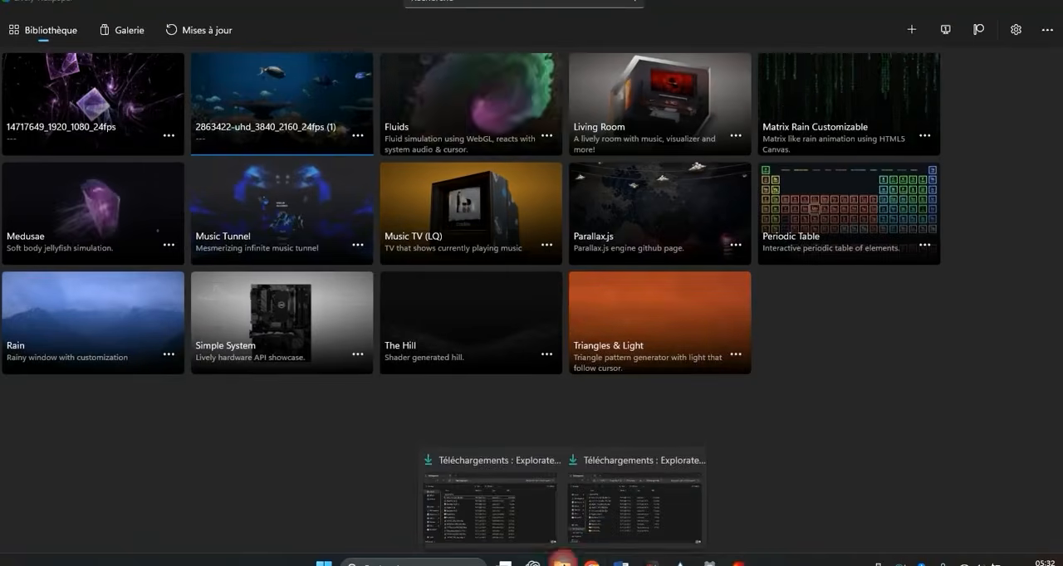
pyautogui.click(549, 508)
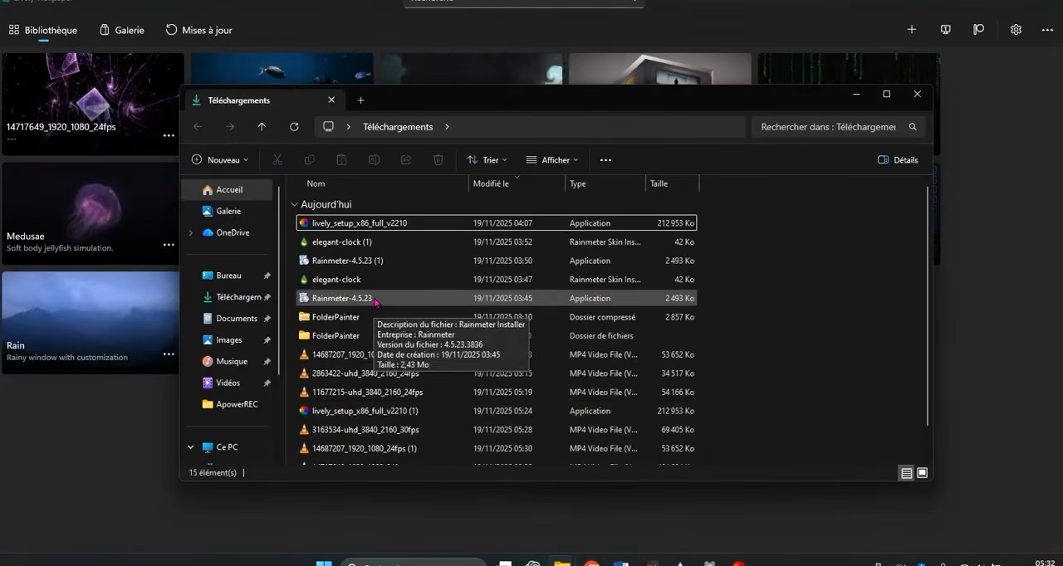
pyautogui.scroll(-1, 375, 302)
pyautogui.doubleClick(382, 361)
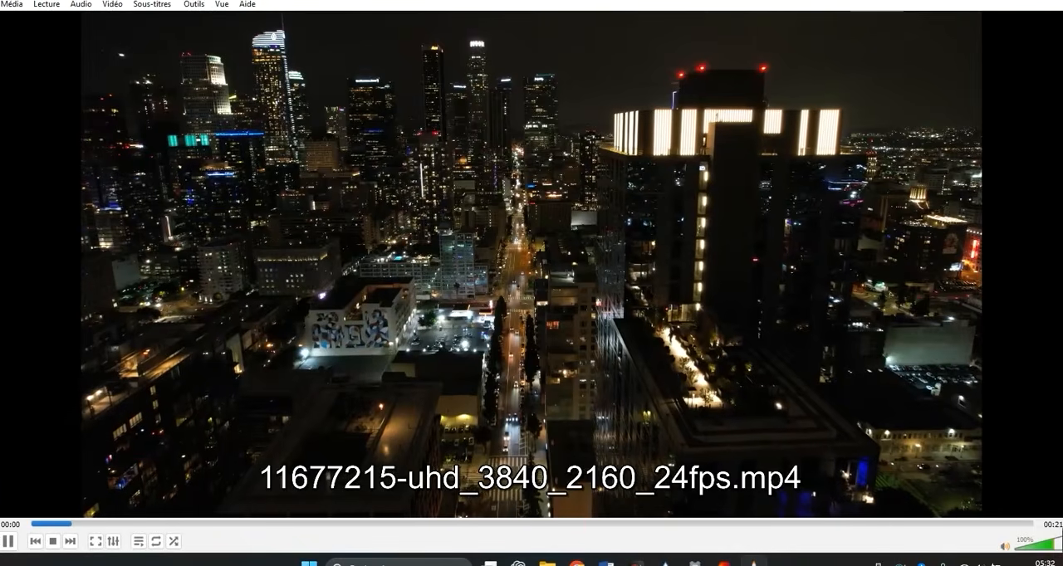
pyautogui.click(1050, 3)
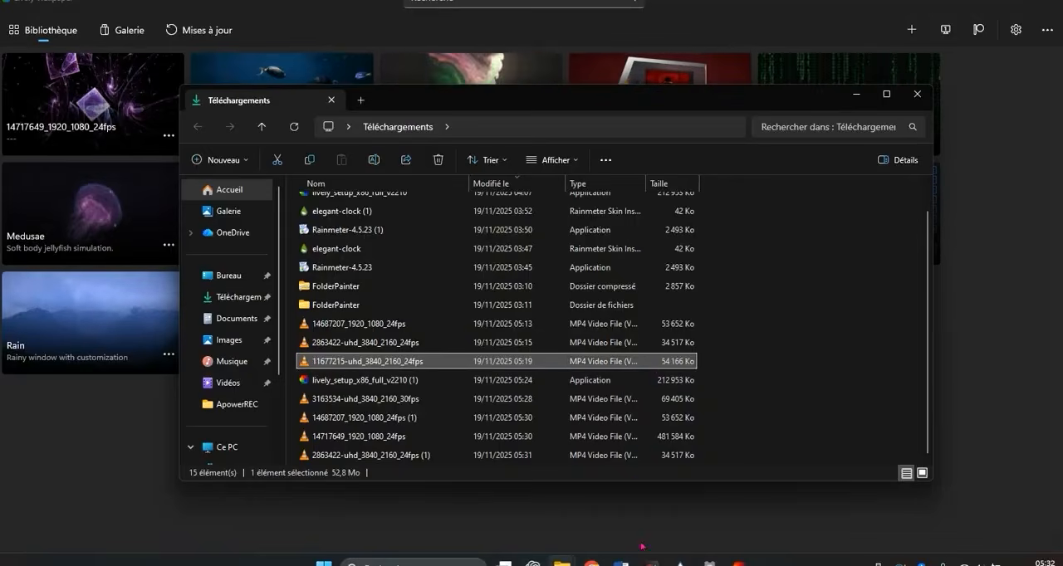
# - Return to Lively Wallpaper and add the video file 11677215-uhd_3840_2160_24fps from Downloads as a wallpaper
pyautogui.click(738, 564)
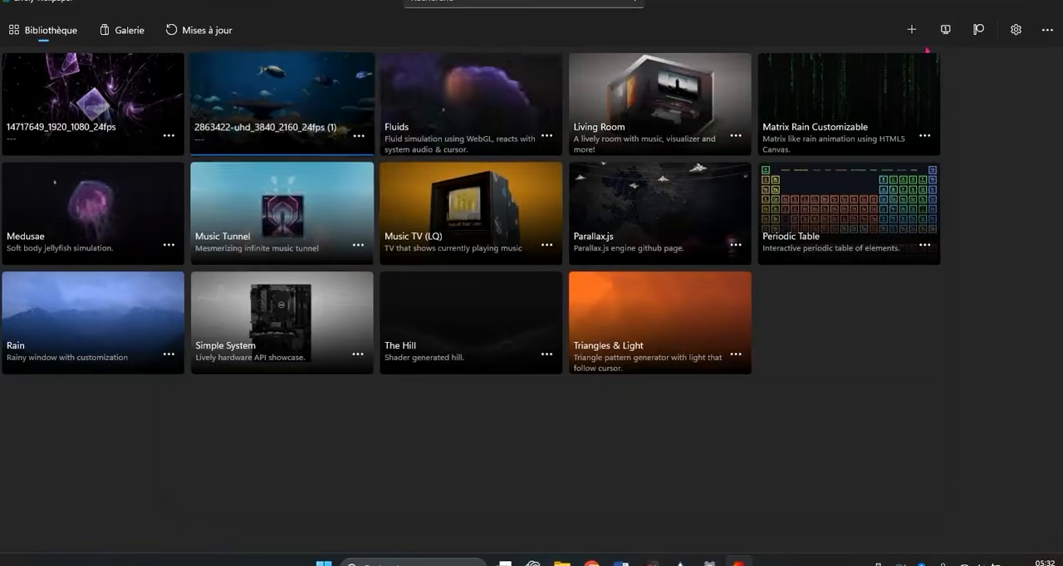
pyautogui.click(913, 29)
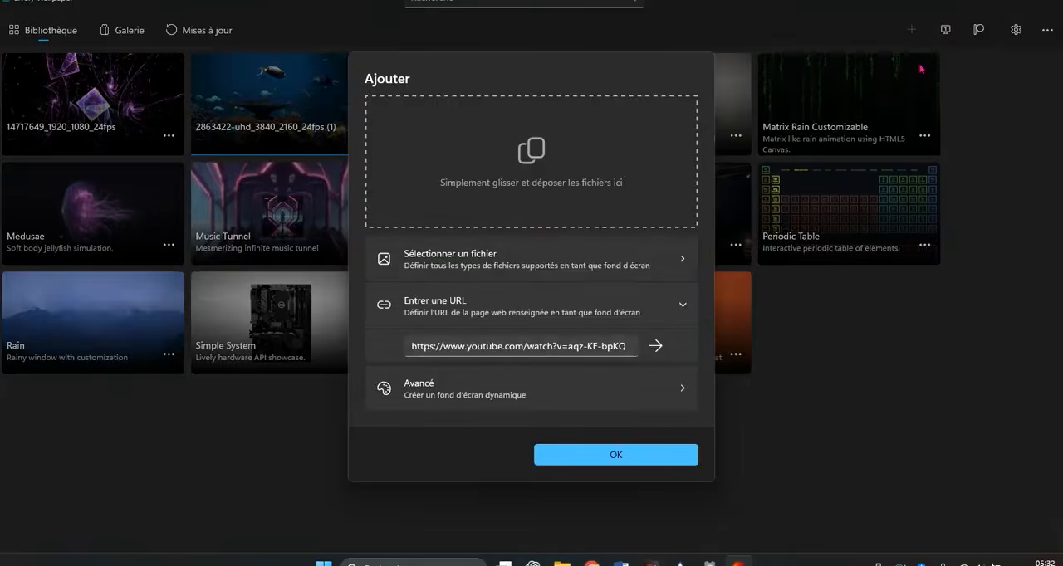
pyautogui.click(486, 255)
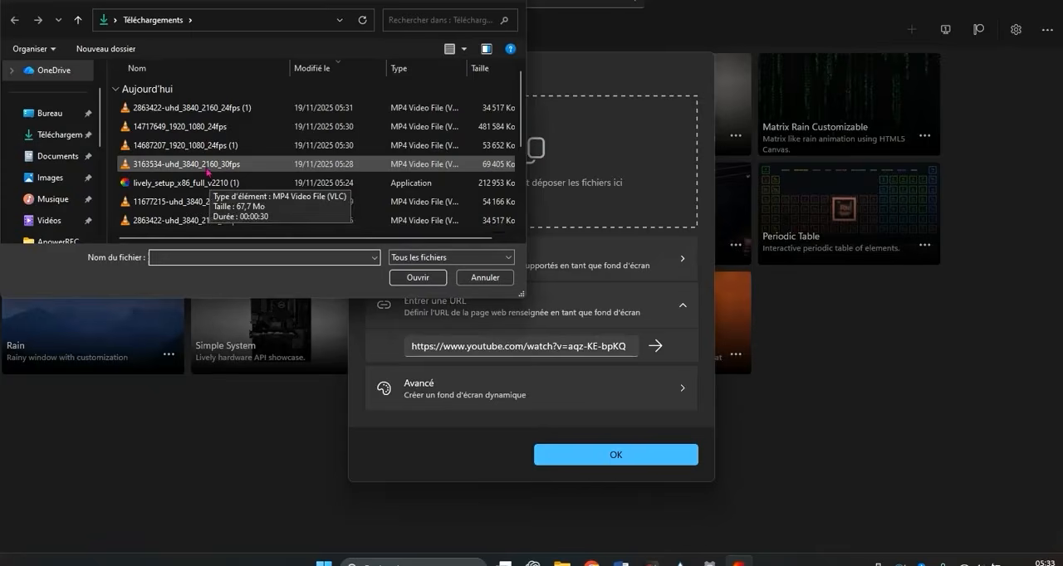
pyautogui.doubleClick(204, 201)
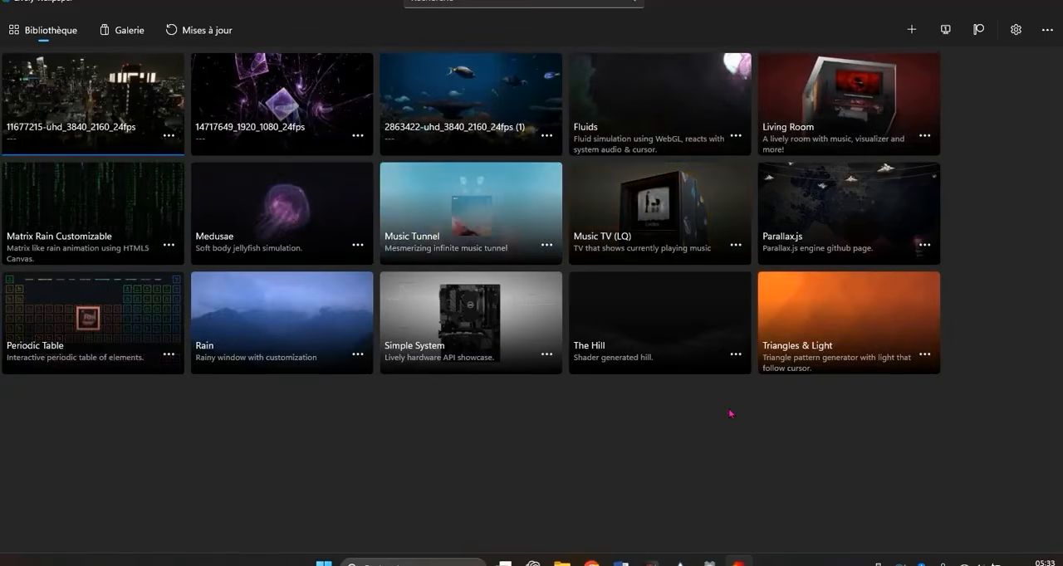
# - Minimize the Lively Wallpaper, Downloads and Chrome windows to show the desktop
pyautogui.click(991, 1)
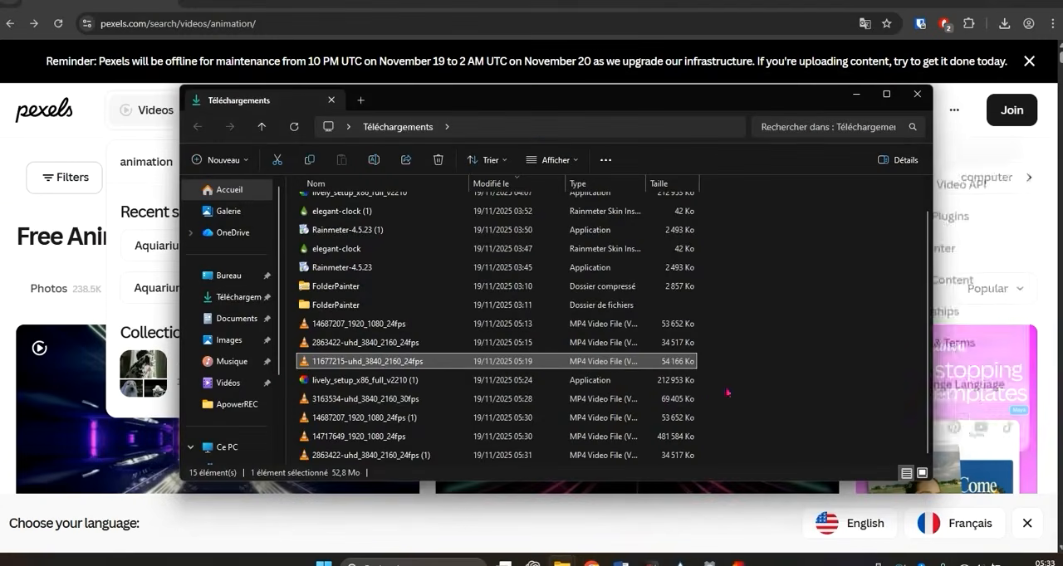
pyautogui.click(857, 96)
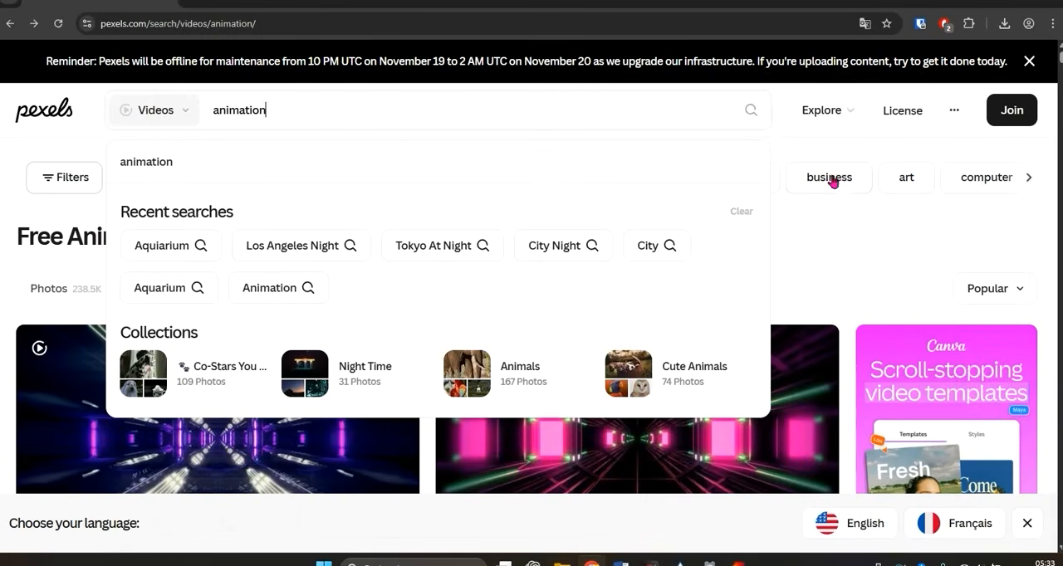
pyautogui.click(992, 3)
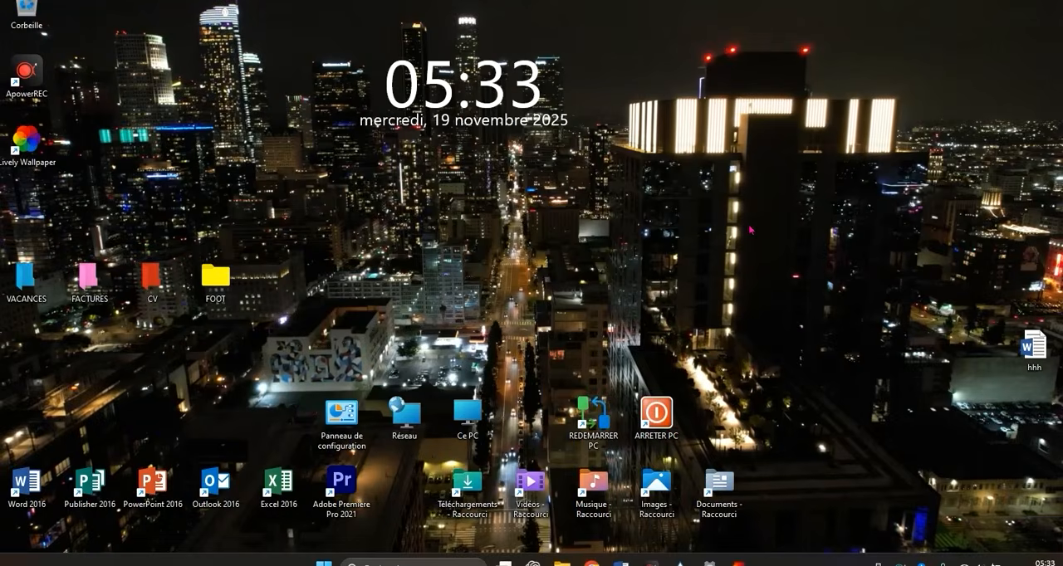